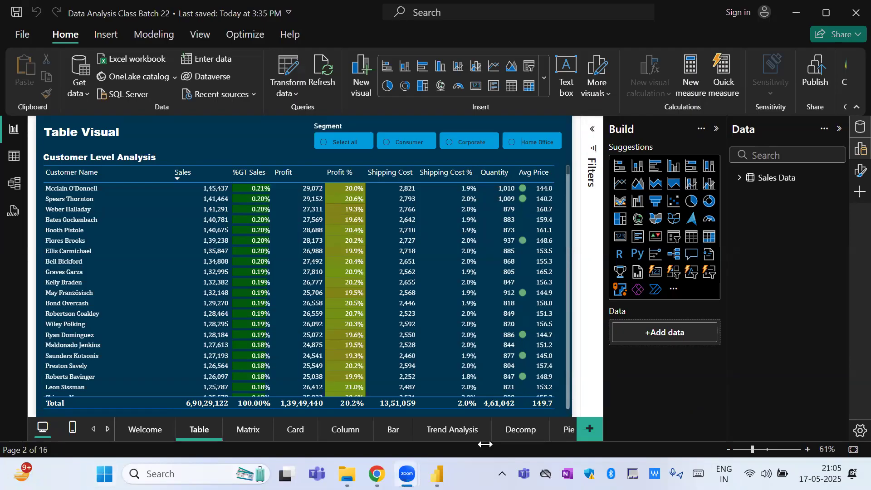
# Minimize the open report, launch a new Power BI Desktop window and create a blank report.
pyautogui.click(792, 10)
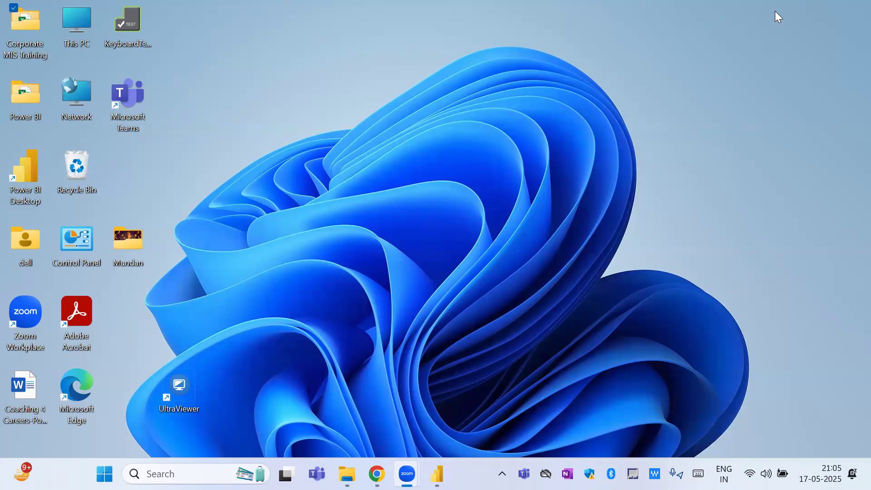
pyautogui.moveTo(775, 11); pyautogui.dragTo(850, 12)
pyautogui.click(792, 21)
pyautogui.click(191, 474)
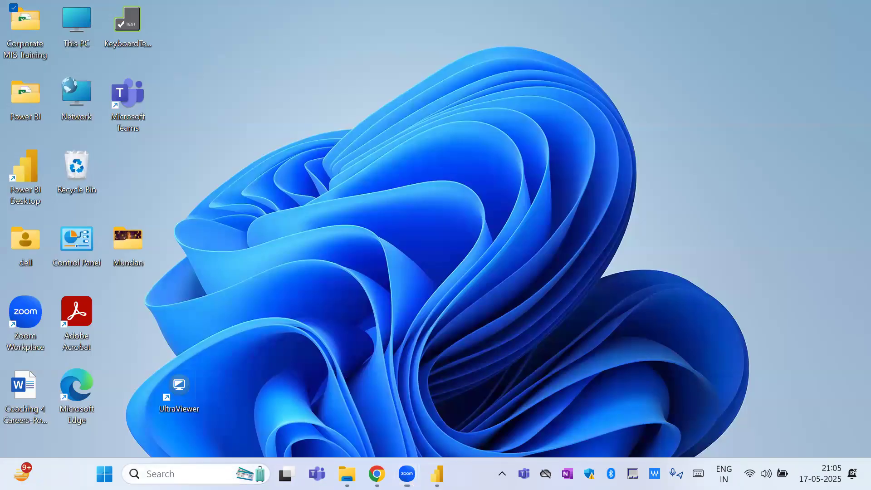
pyautogui.write('p')
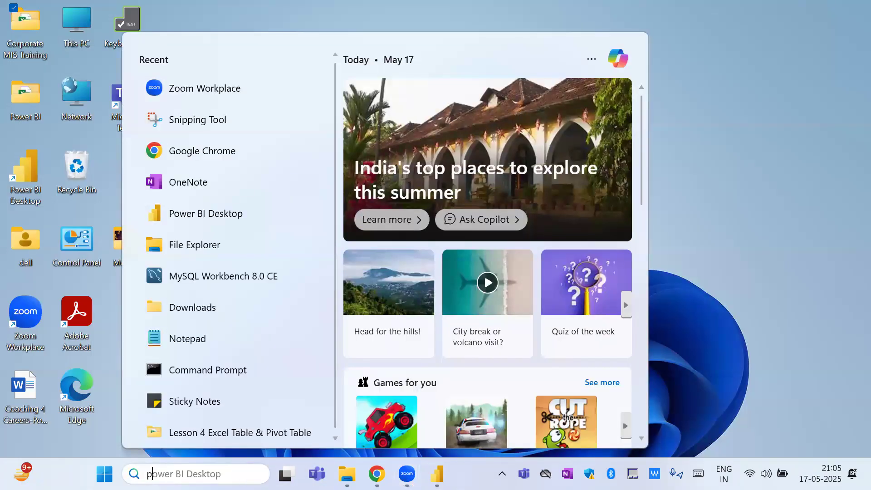
pyautogui.click(214, 133)
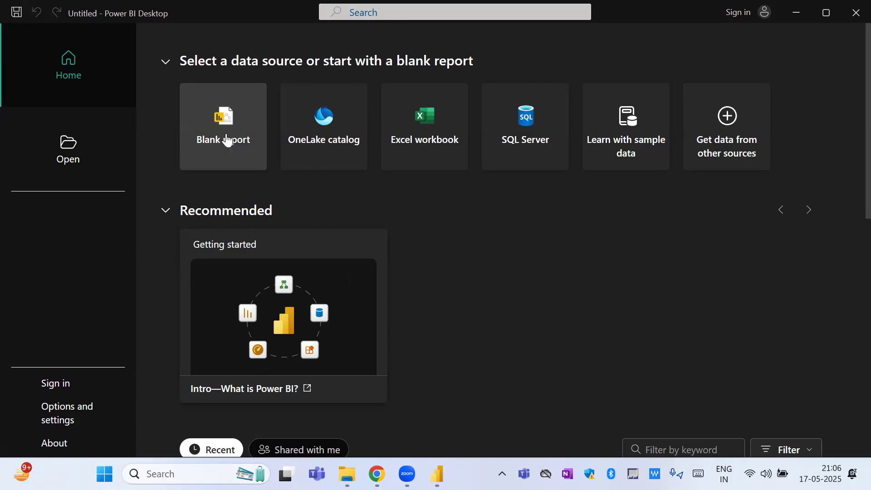
pyautogui.click(218, 157)
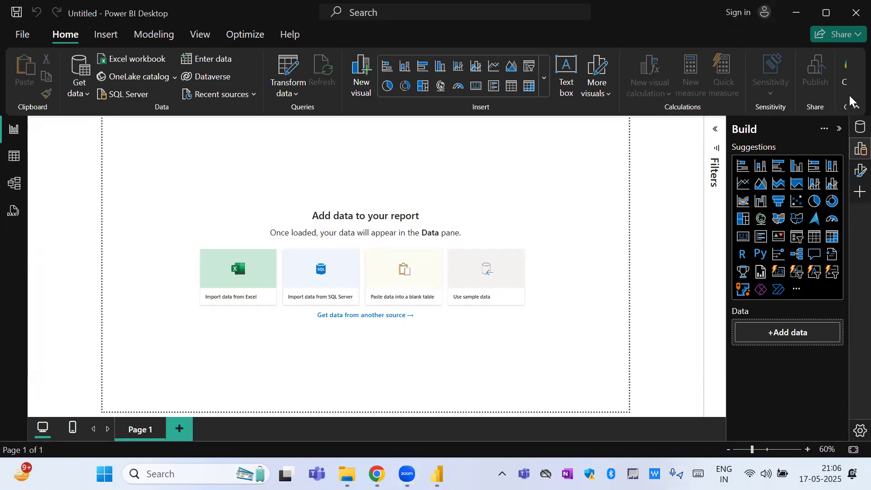
# Collapse the Build pane and remove the Data, Build and Format panes from the report view.
pyautogui.click(840, 130)
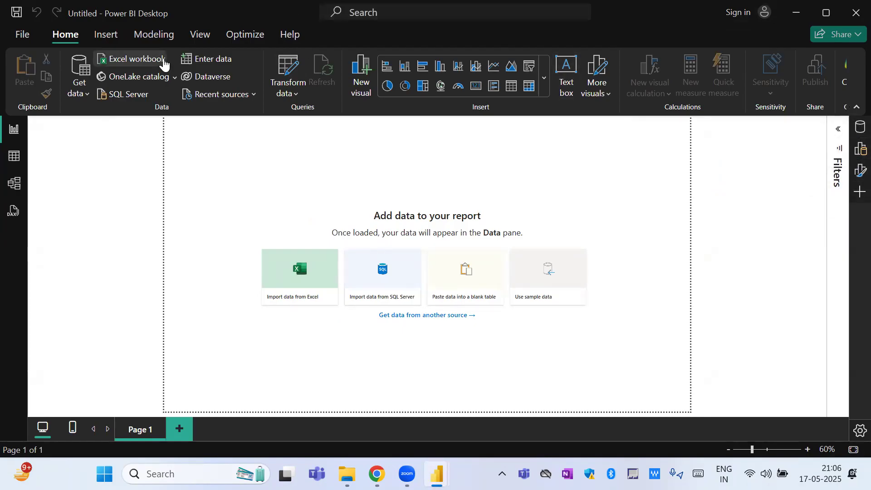
pyautogui.click(199, 36)
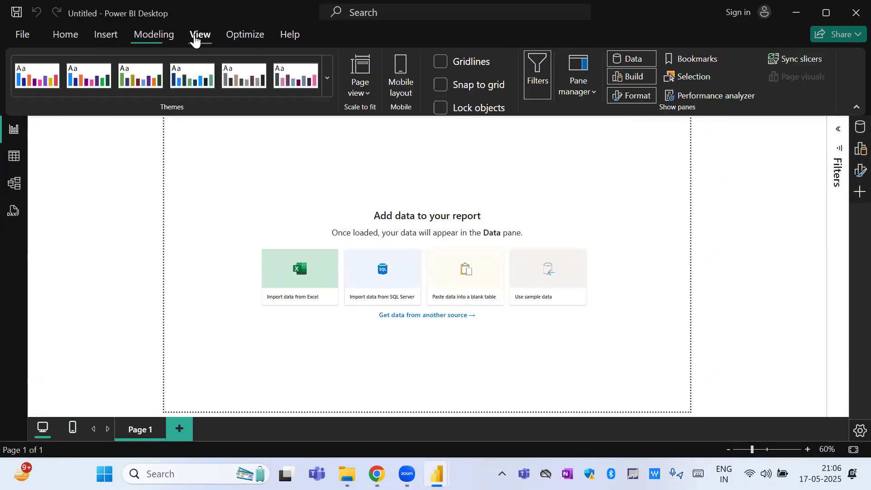
pyautogui.click(619, 57)
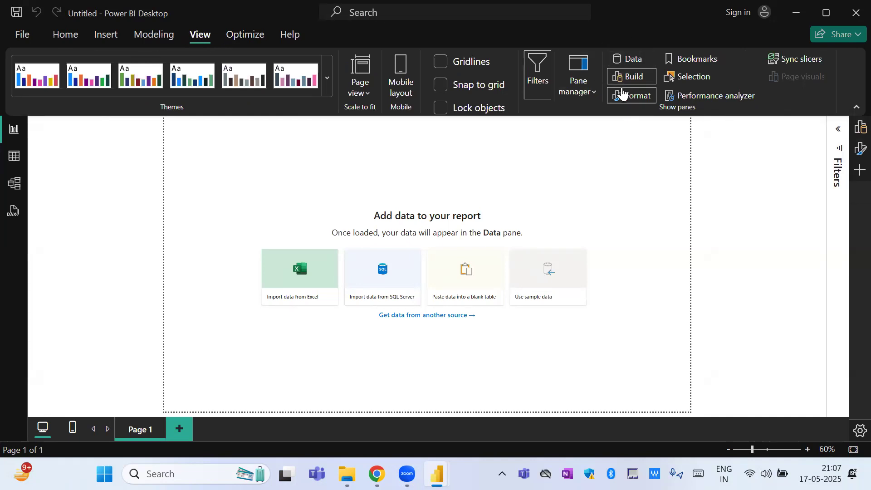
pyautogui.click(632, 77)
pyautogui.click(632, 100)
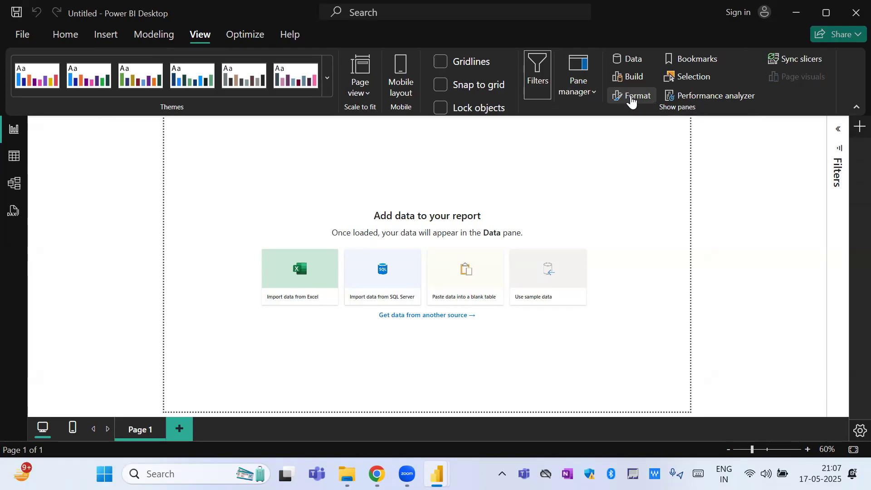
# Turn the Data, Build and Format panes back on in the report view.
pyautogui.click(634, 64)
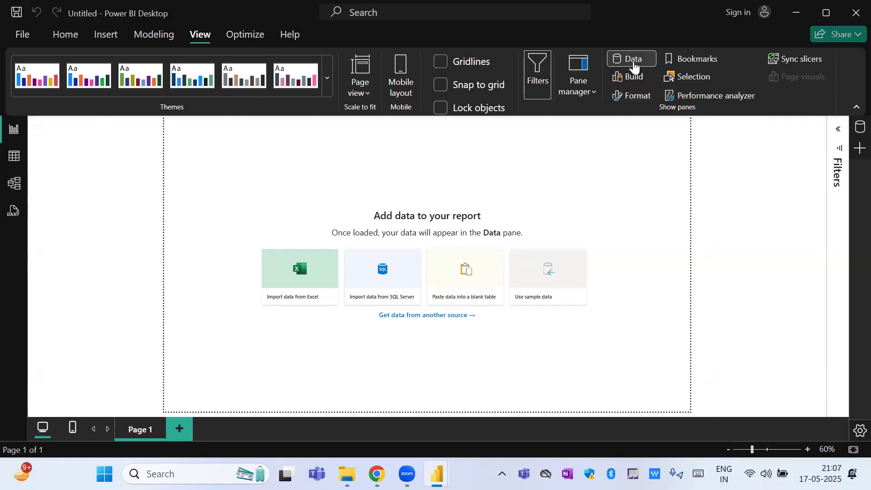
pyautogui.click(630, 82)
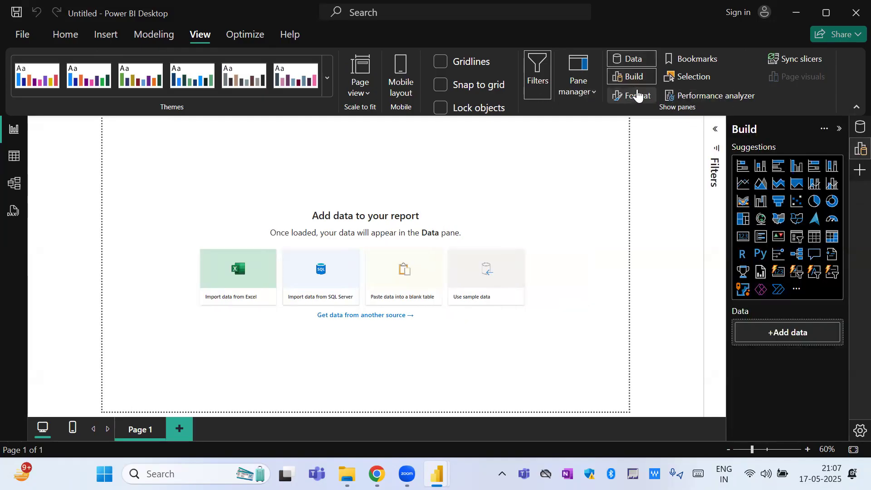
pyautogui.click(639, 96)
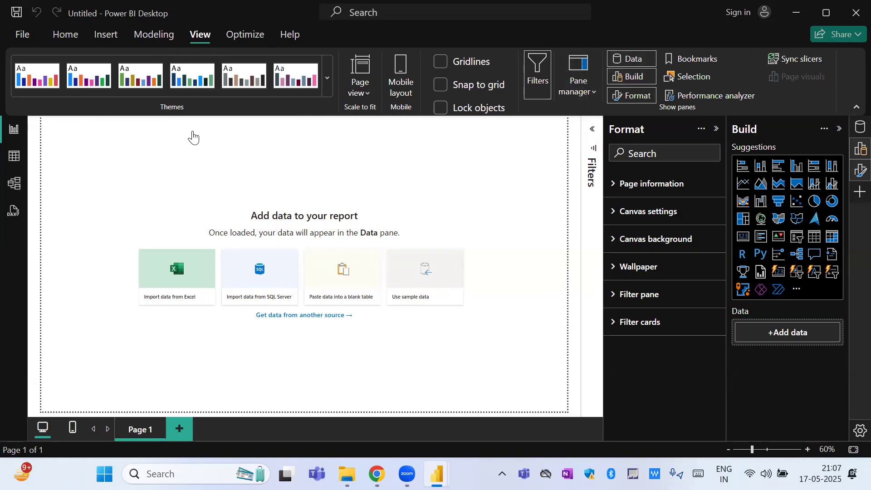
# Bring up the complete list of data source connectors for getting data.
pyautogui.click(67, 41)
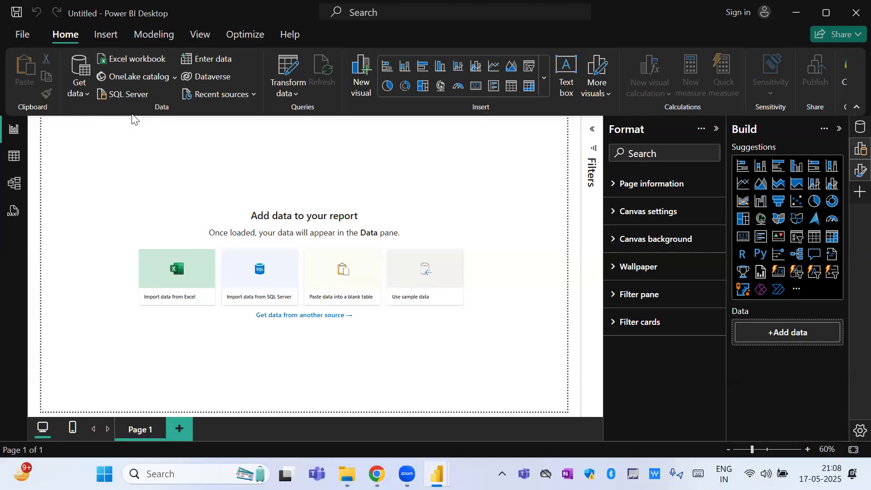
pyautogui.click(79, 94)
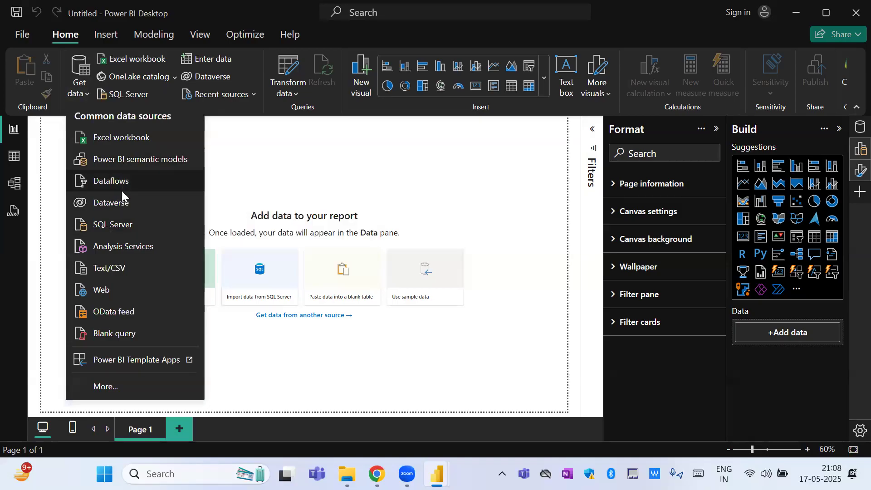
pyautogui.click(111, 387)
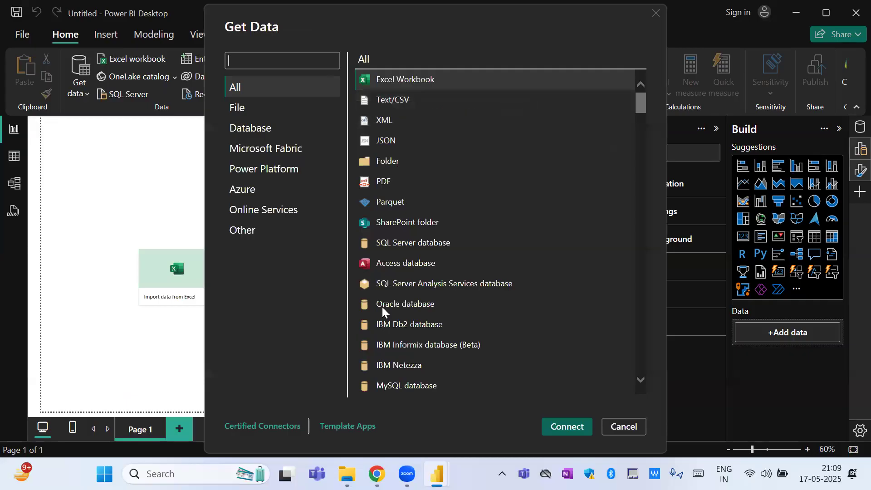
# Examine the connectors offered in the File, Database, Microsoft Fabric and Power Platform categories.
pyautogui.click(246, 108)
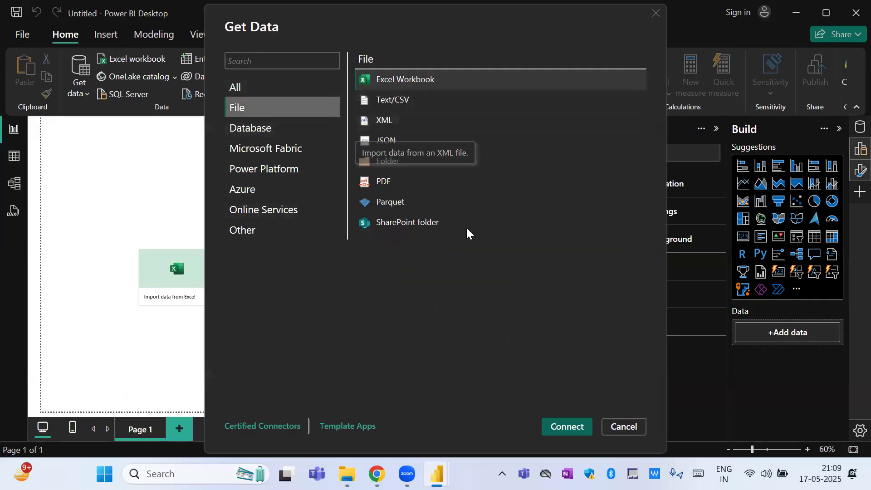
pyautogui.click(387, 162)
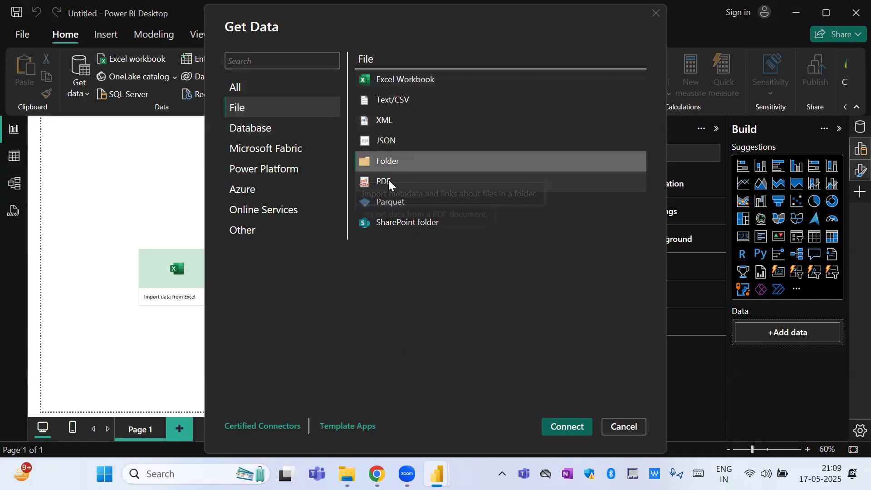
pyautogui.click(388, 180)
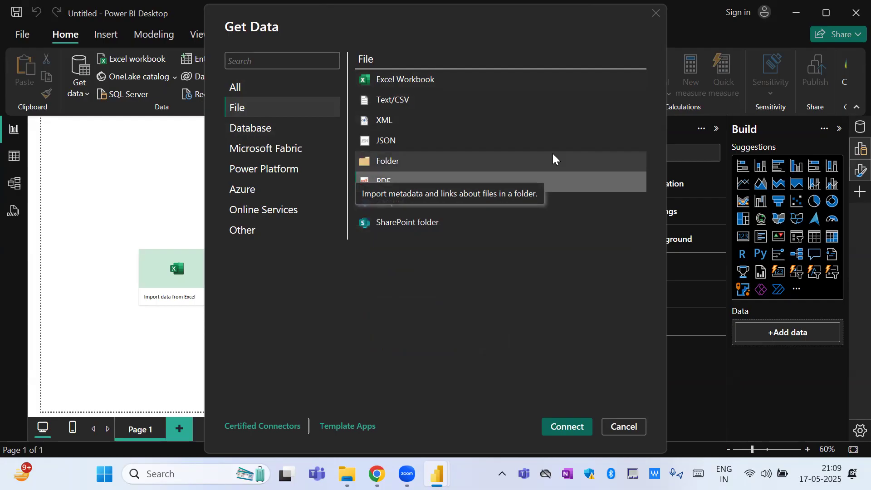
pyautogui.click(259, 134)
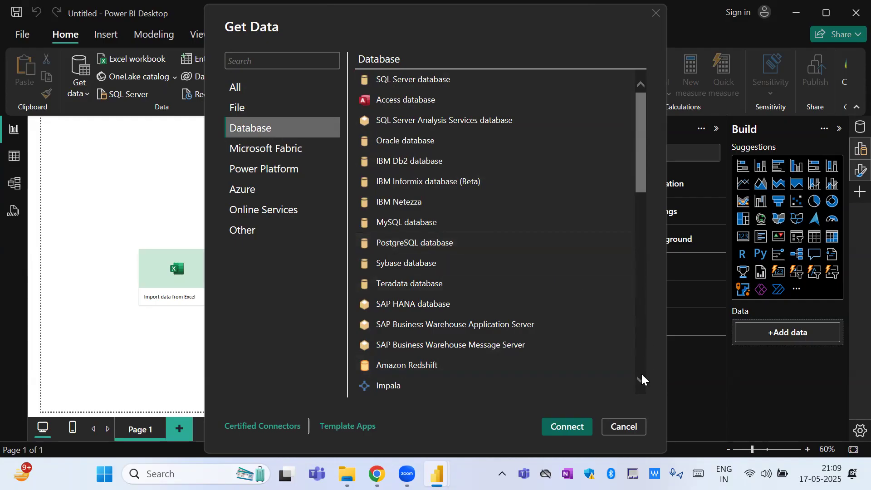
pyautogui.scroll(-4, 642, 372)
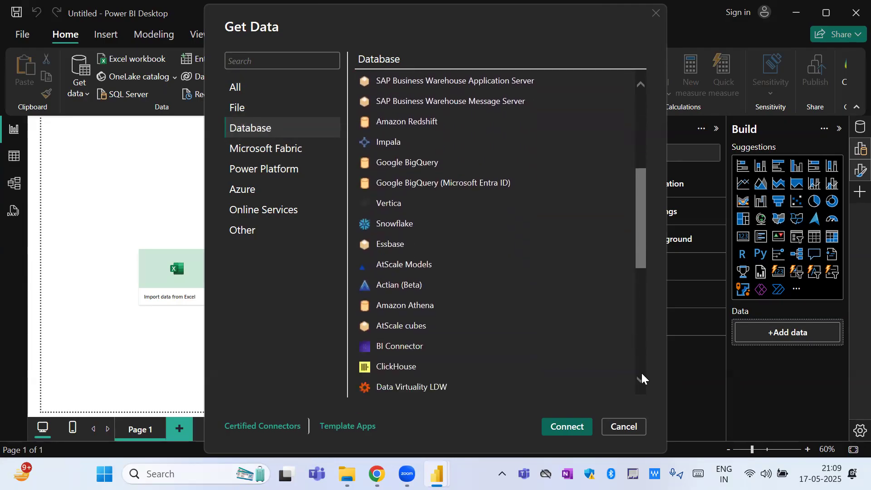
pyautogui.scroll(-5, 642, 375)
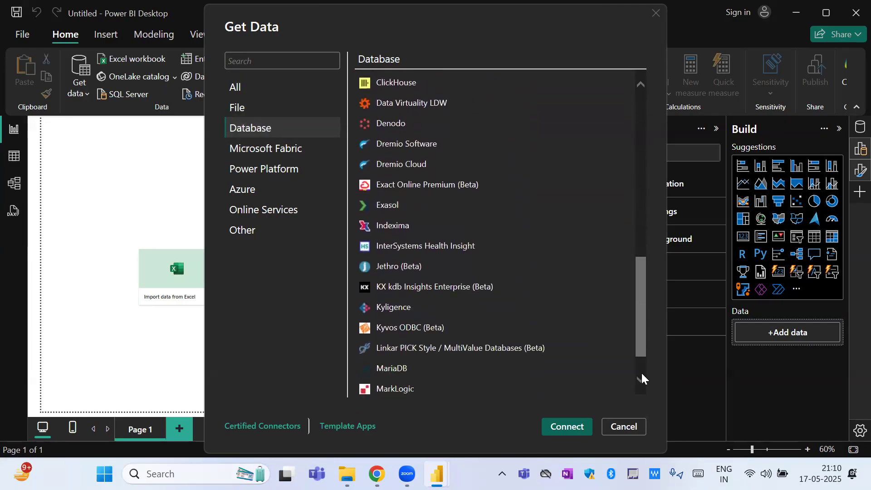
pyautogui.scroll(-2, 643, 377)
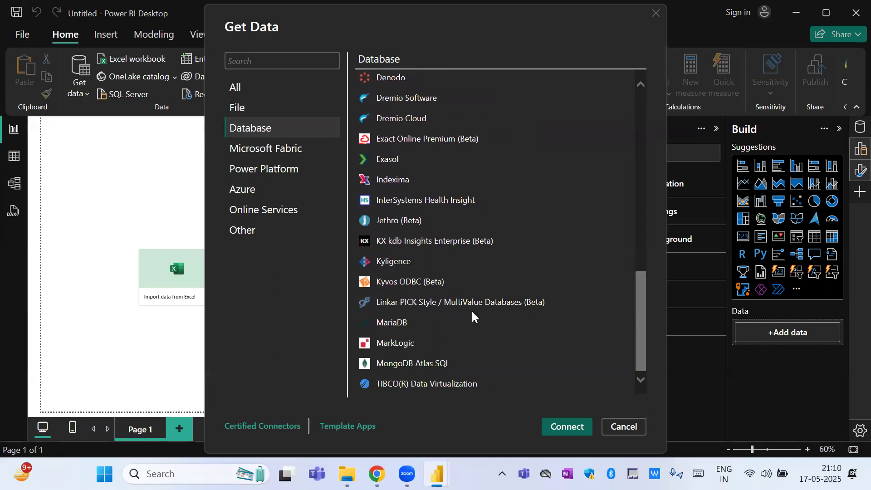
pyautogui.click(258, 152)
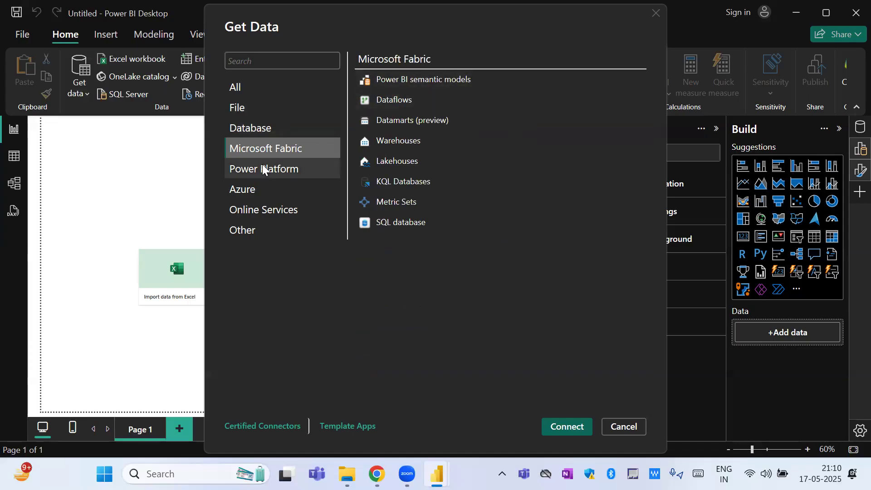
pyautogui.click(265, 171)
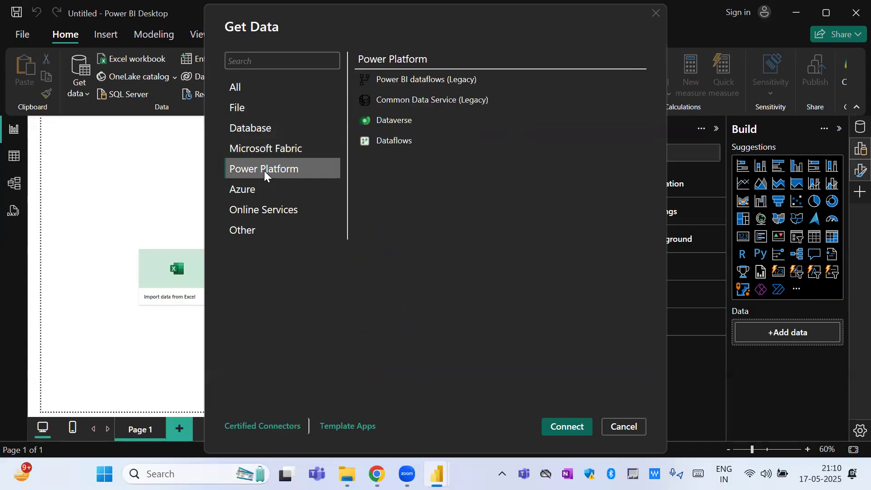
pyautogui.click(264, 212)
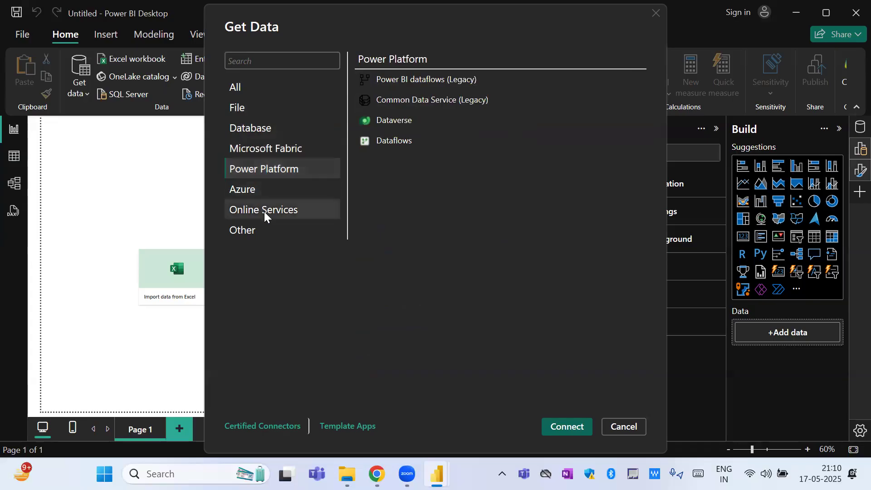
pyautogui.click(253, 170)
# Connect to an Excel Workbook from the File category, opening the Sales Data file.
pyautogui.click(247, 104)
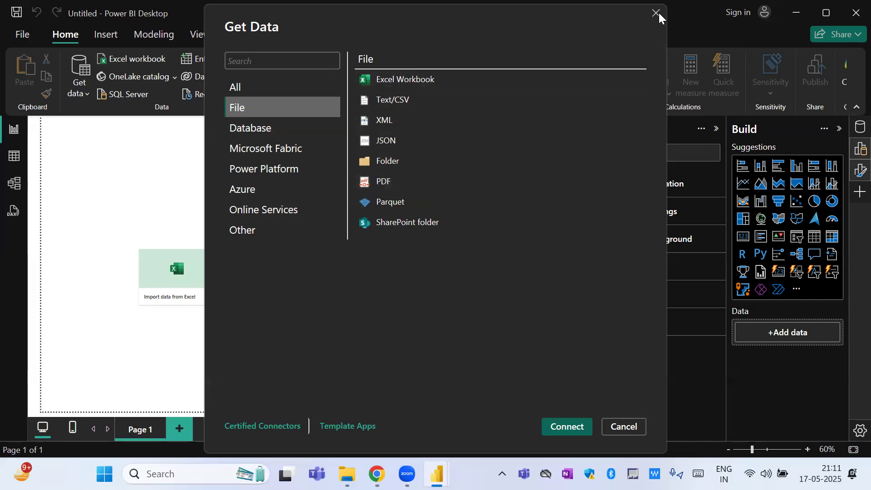
pyautogui.click(418, 83)
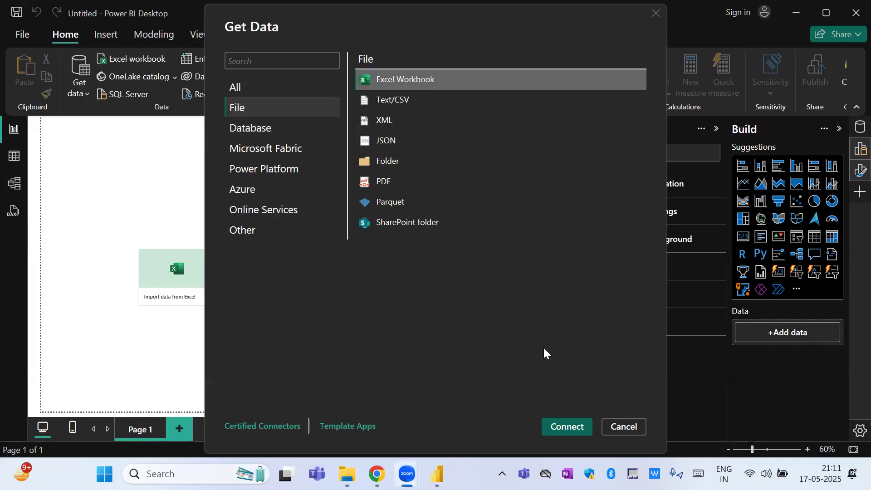
pyautogui.click(570, 426)
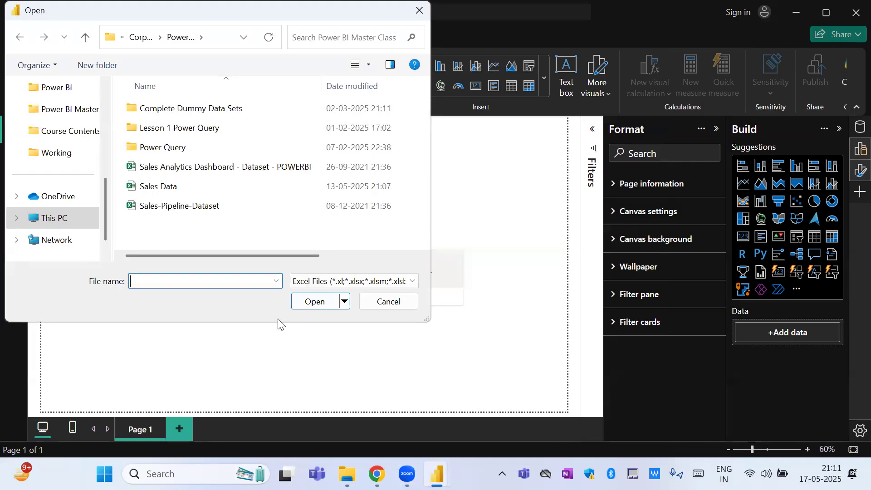
pyautogui.moveTo(270, 255); pyautogui.dragTo(214, 251)
pyautogui.click(153, 189)
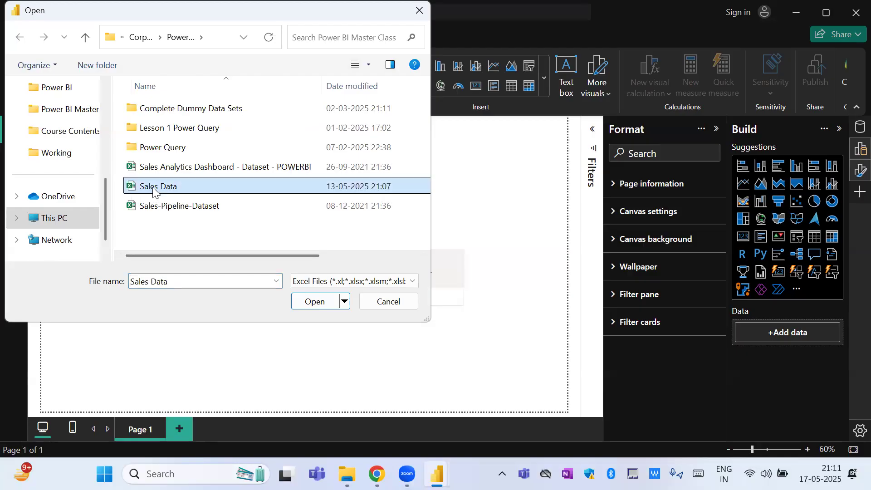
pyautogui.click(315, 301)
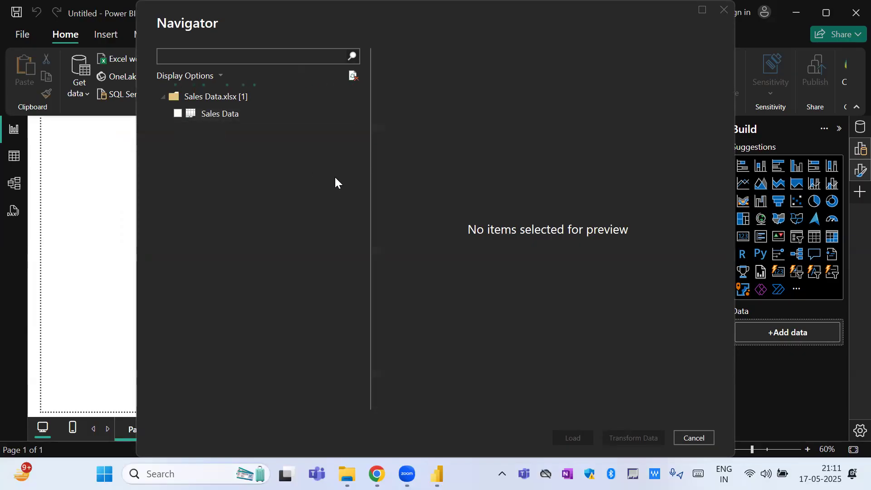
# Select the Sales Data sheet of the workbook and load it into the report.
pyautogui.click(178, 115)
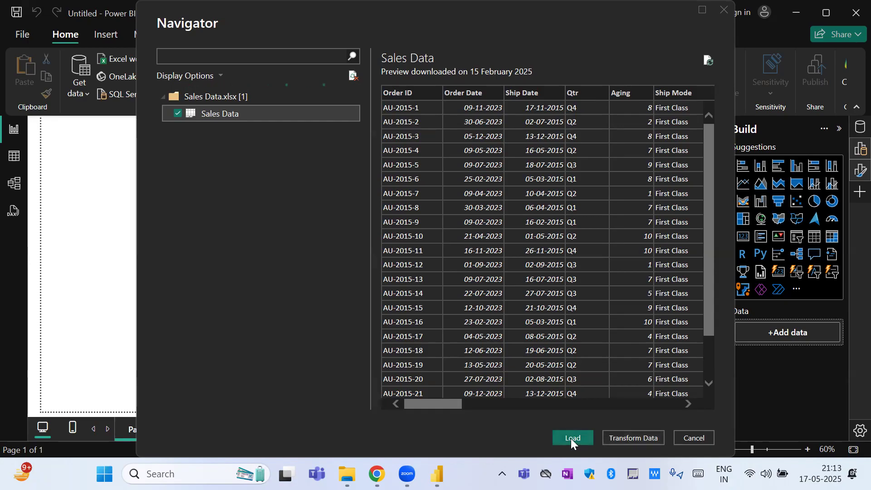
pyautogui.moveTo(452, 400); pyautogui.dragTo(410, 396)
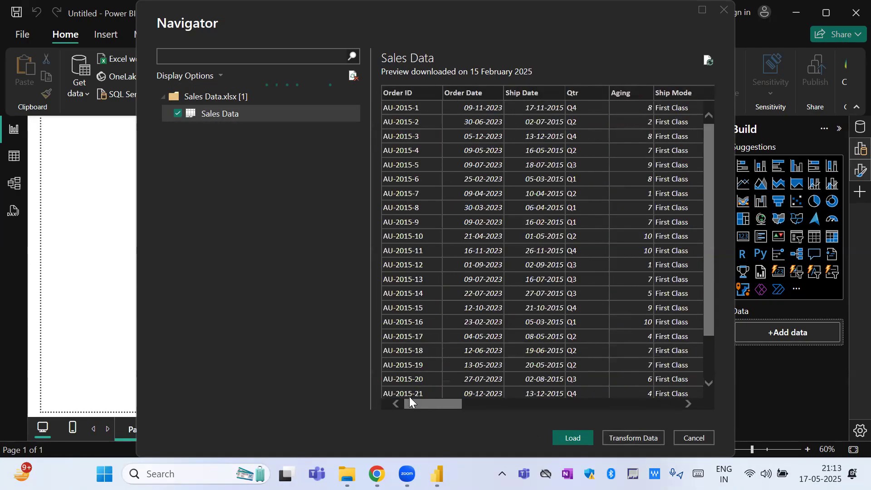
pyautogui.click(575, 438)
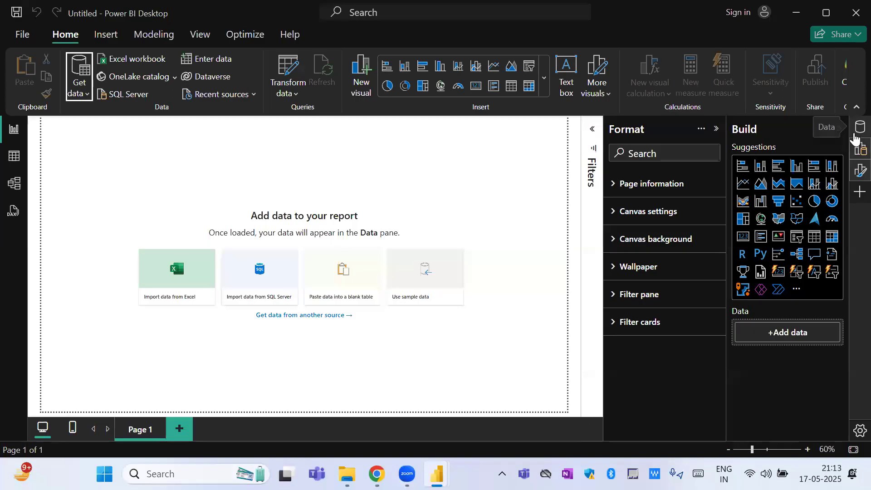
# Open the Data pane and expand the Sales Data table to list its fields.
pyautogui.click(859, 128)
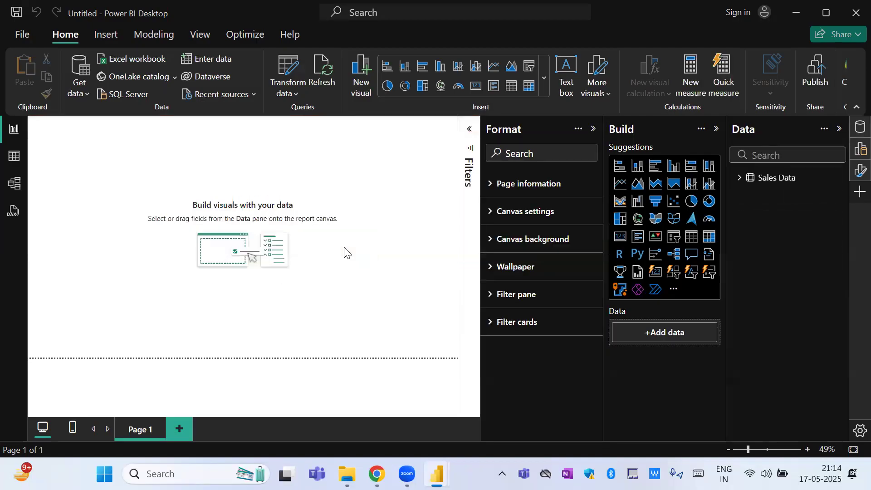
pyautogui.click(740, 178)
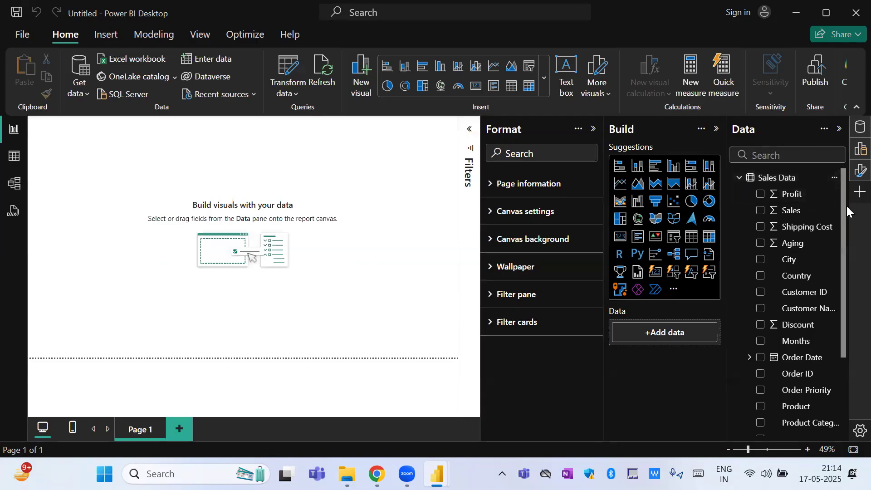
# Switch to the Table view of the Sales Data table and select its Order ID column.
pyautogui.moveTo(845, 206)
pyautogui.mouseDown()
pyautogui.moveTo(843, 319)
pyautogui.moveTo(844, 206)
pyautogui.mouseUp()
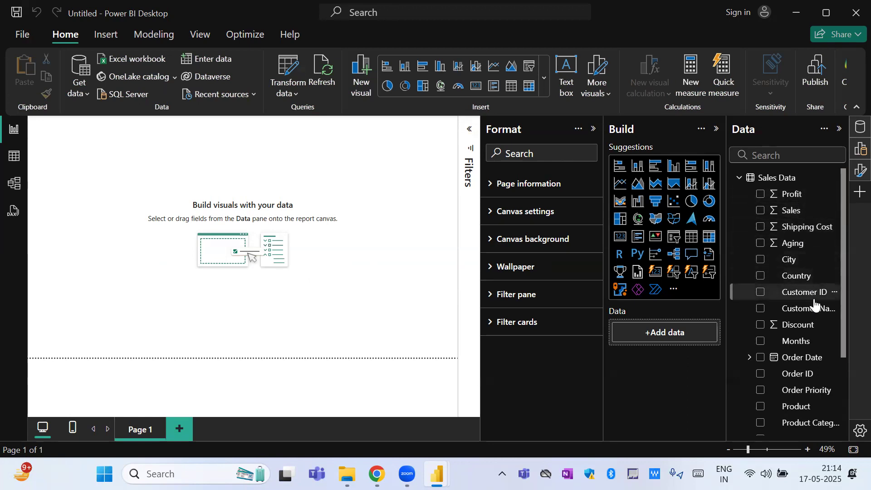
pyautogui.click(15, 156)
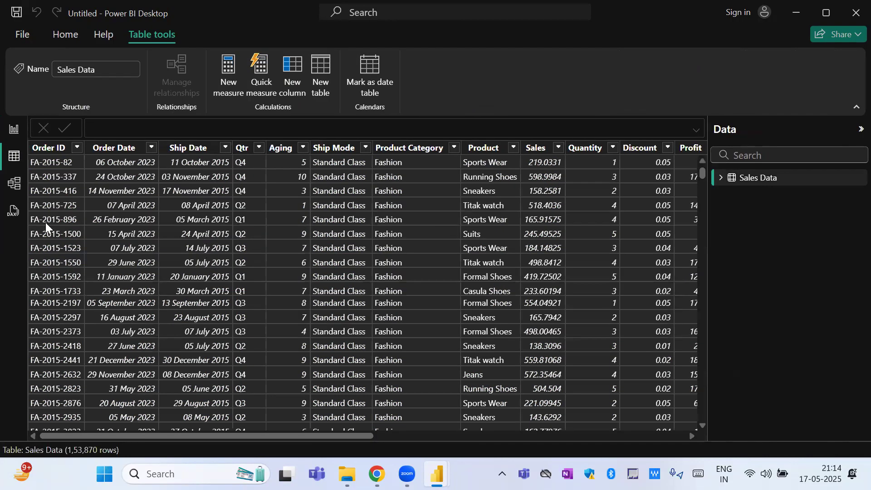
pyautogui.click(46, 222)
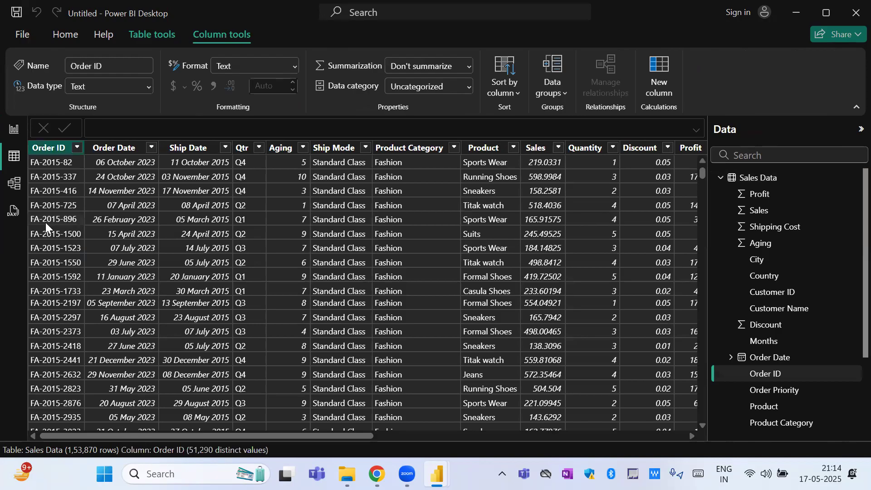
# Examine the Sales Data columns one after another, from Order Date across to Country and beyond.
pyautogui.click(121, 171)
pyautogui.press('Right')
pyautogui.press('Right')
pyautogui.press('Right')
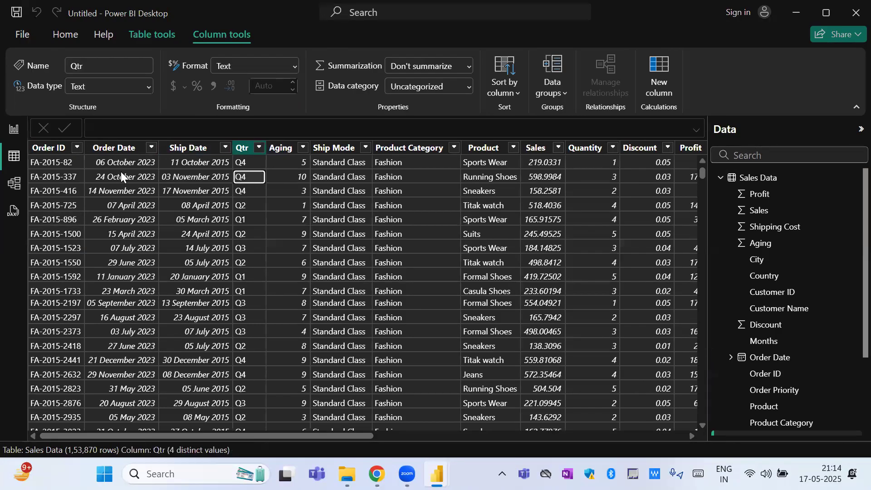
pyautogui.press('Right')
pyautogui.press('Right')
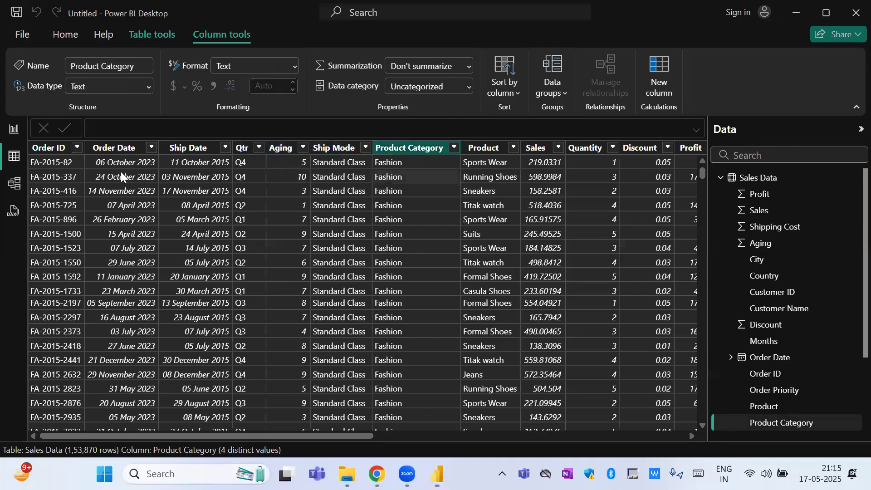
pyautogui.press('Right')
pyautogui.press('Right')
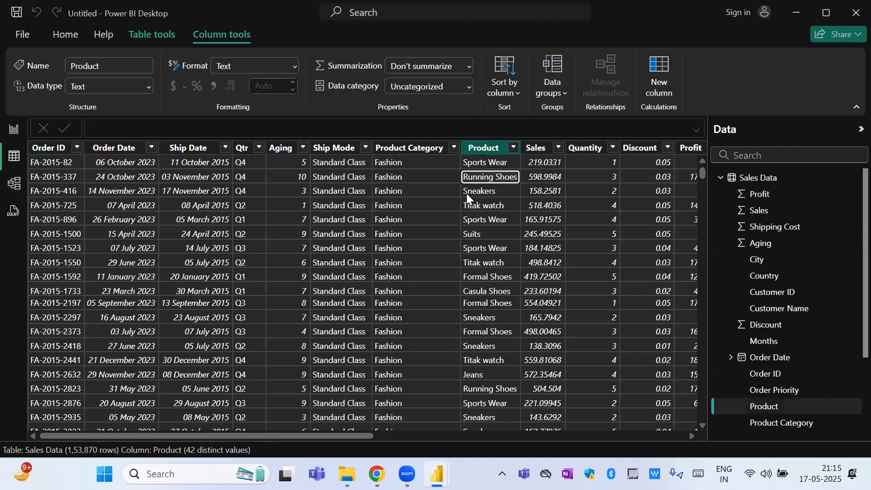
pyautogui.press('Right')
pyautogui.press('Right')
pyautogui.press('Right')
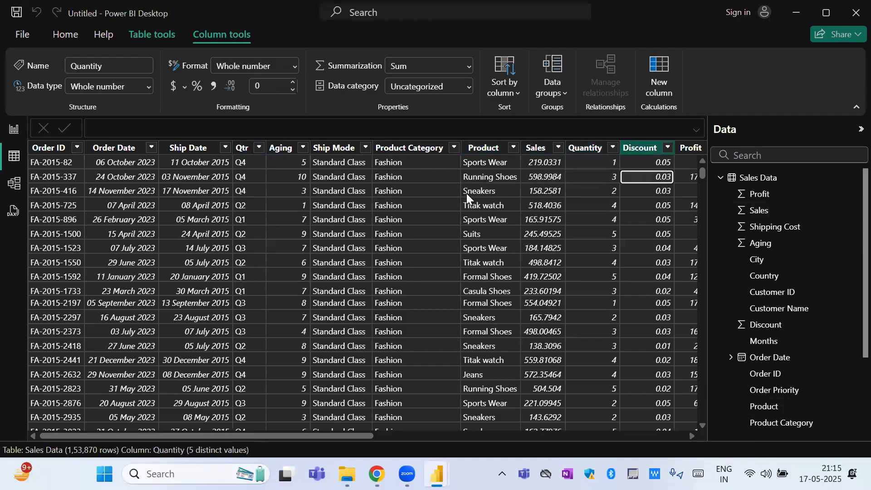
pyautogui.press('Right')
pyautogui.press('Right')
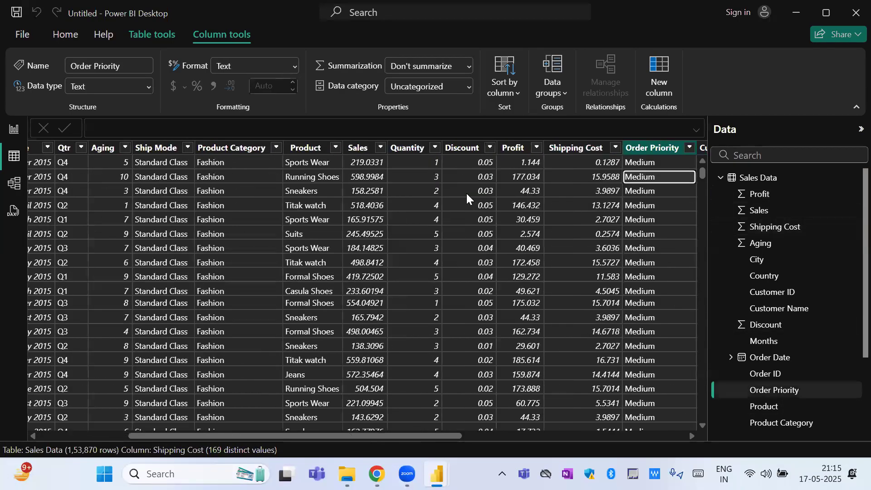
pyautogui.press('Right')
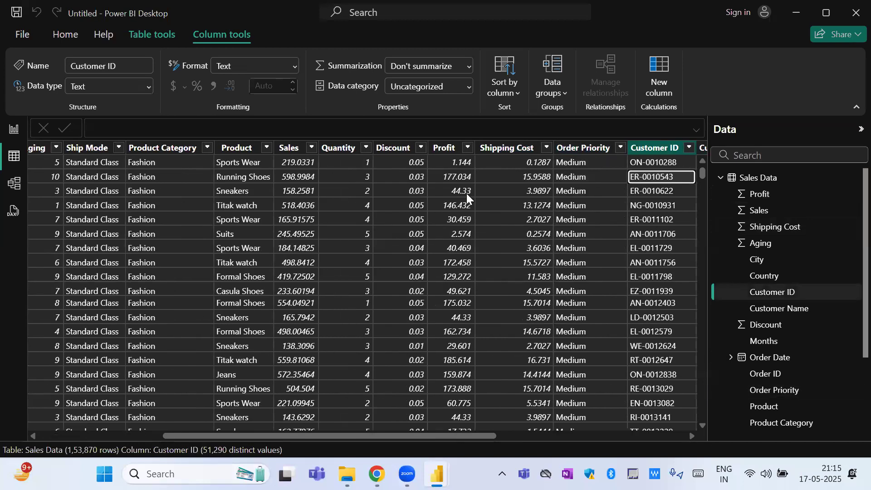
pyautogui.press('Right')
pyautogui.press('Right')
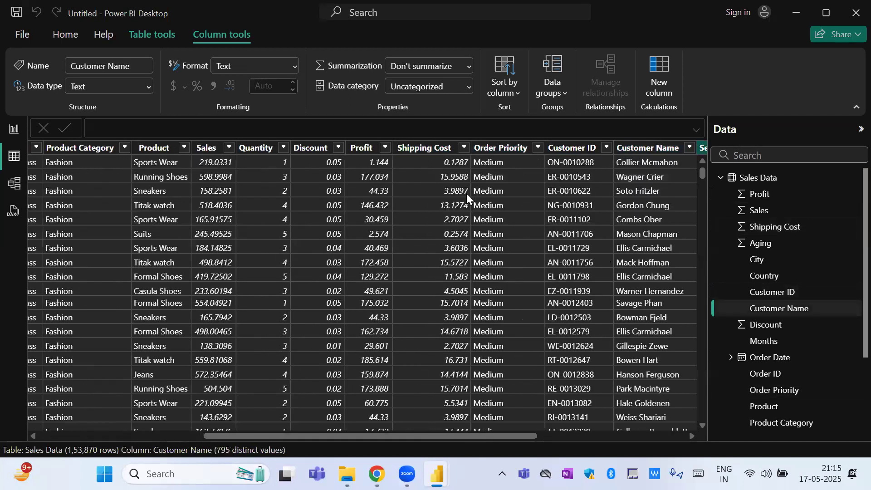
pyautogui.press('Right')
pyautogui.press('Right')
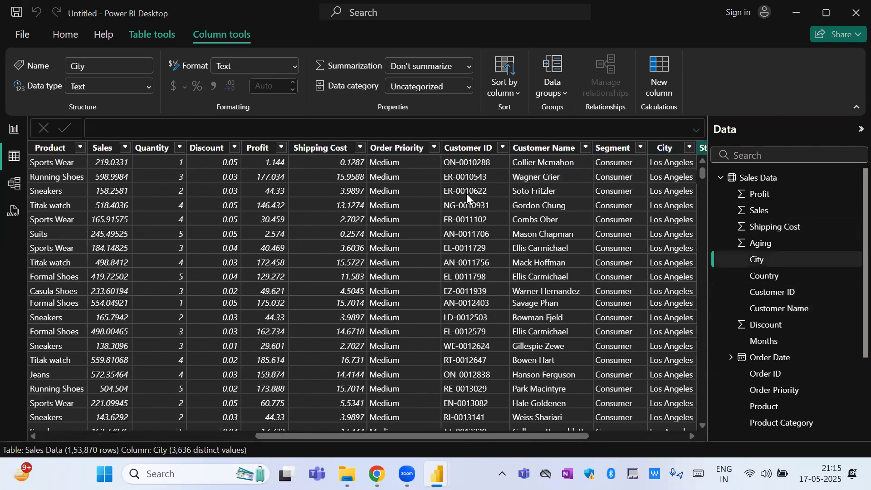
pyautogui.press('Right')
pyautogui.press('Right')
pyautogui.press('Right')
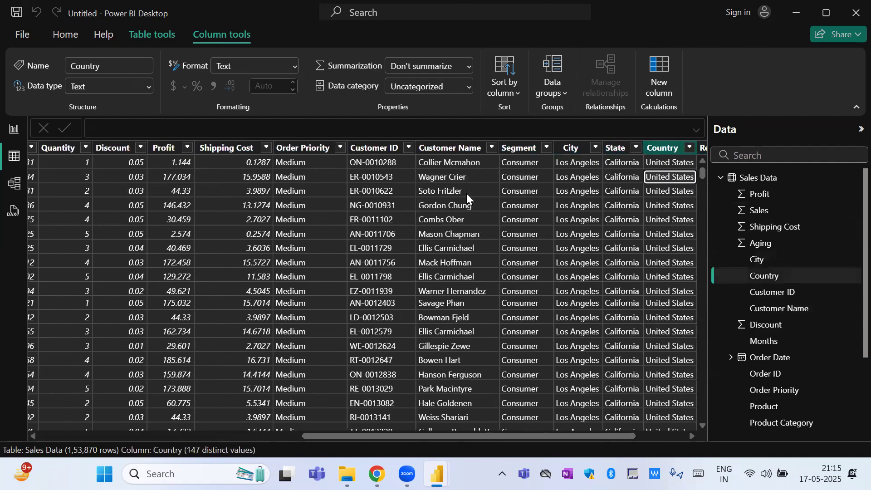
pyautogui.press('Right')
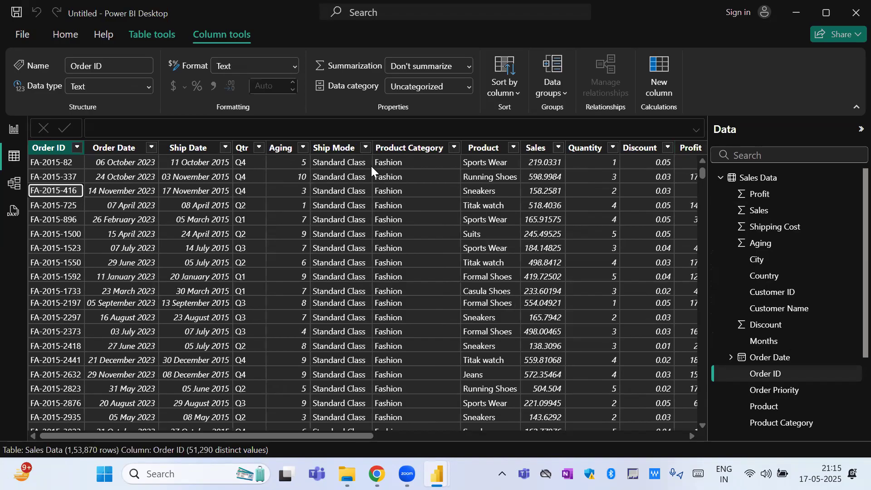
# Switch to the Model view and collapse the Properties pane beside the Sales Data card.
pyautogui.click(15, 184)
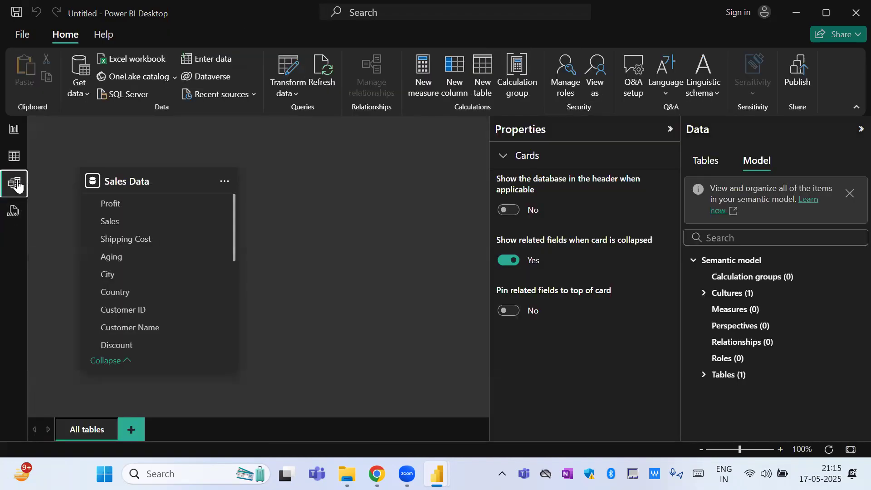
pyautogui.click(671, 129)
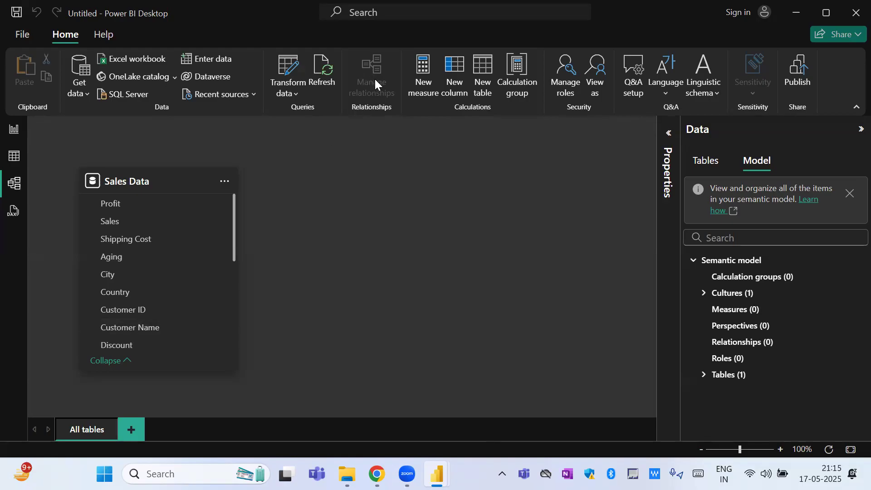
# Expand the Sales Data table's fields in the DAX query view and return to the Report view.
pyautogui.click(14, 212)
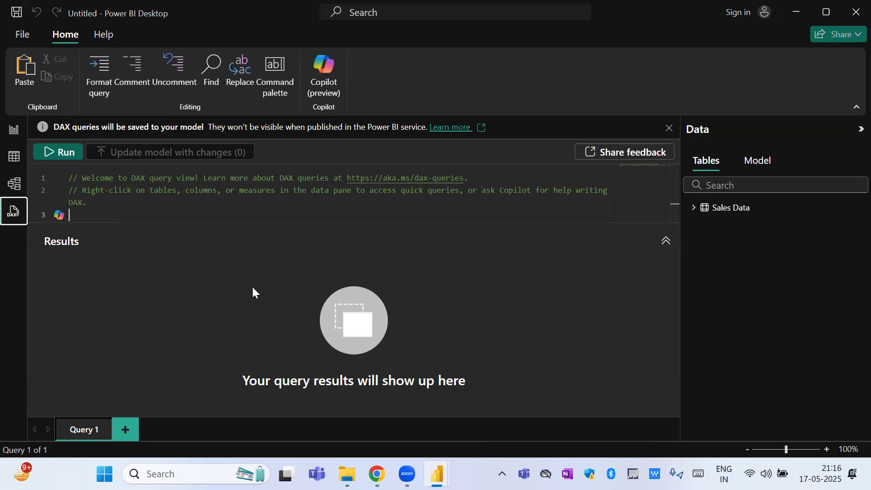
pyautogui.click(693, 215)
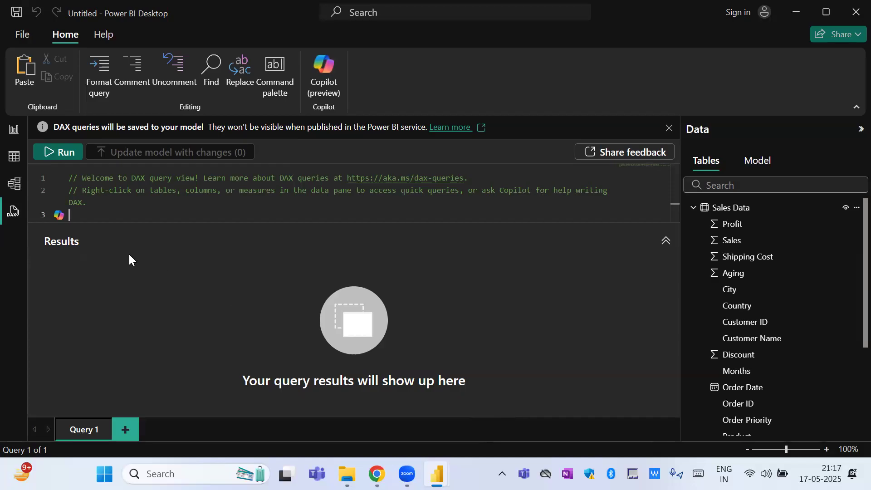
pyautogui.click(15, 130)
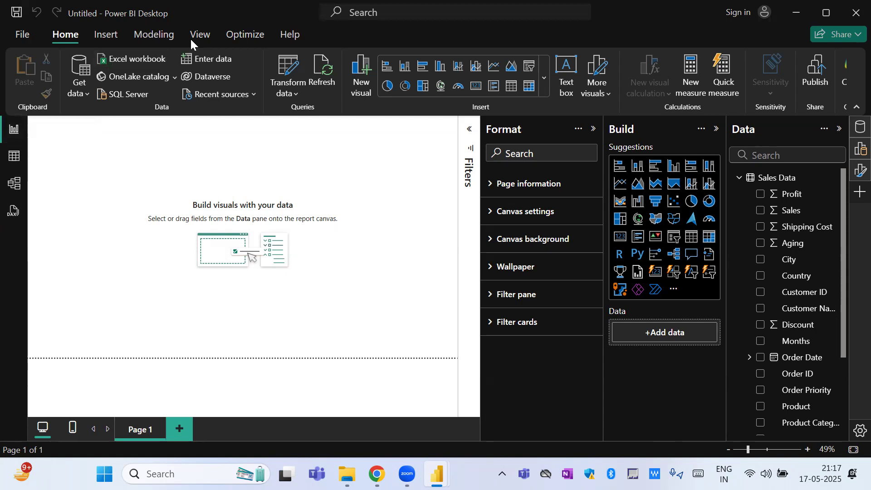
# Launch Excel, create a blank workbook and dismiss the licence notices.
pyautogui.click(190, 472)
pyautogui.write('ex')
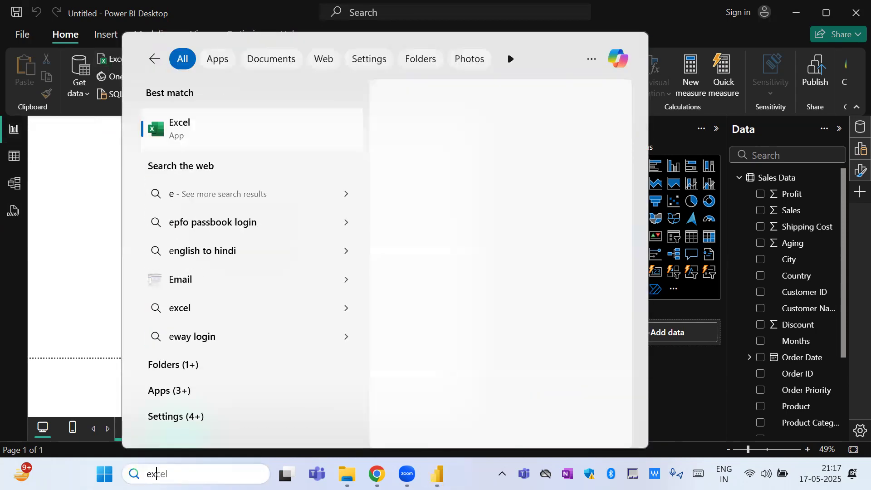
pyautogui.click(194, 142)
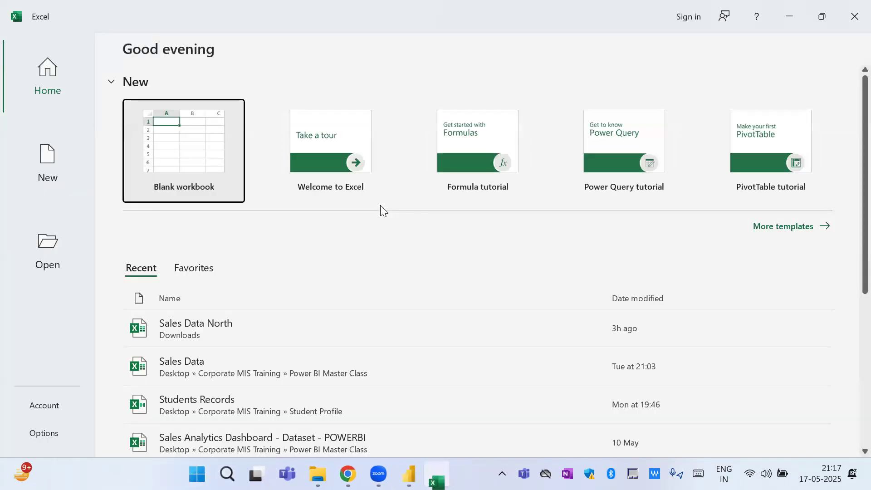
pyautogui.click(197, 157)
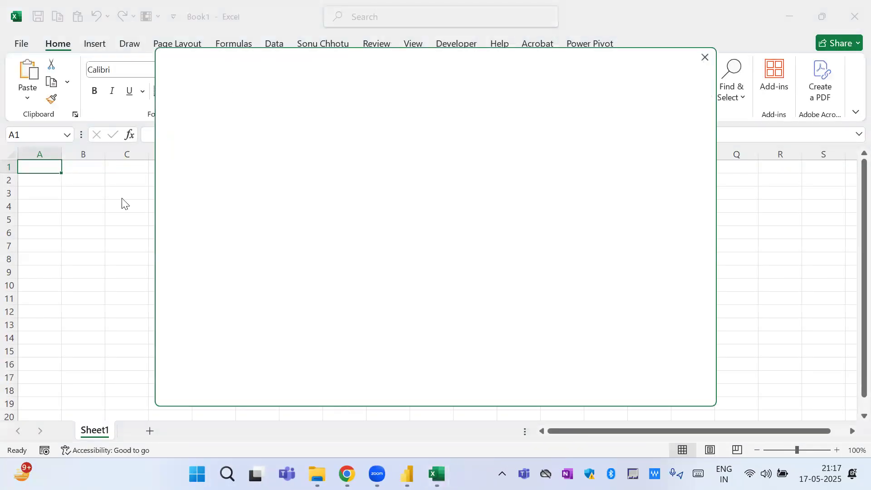
pyautogui.click(711, 60)
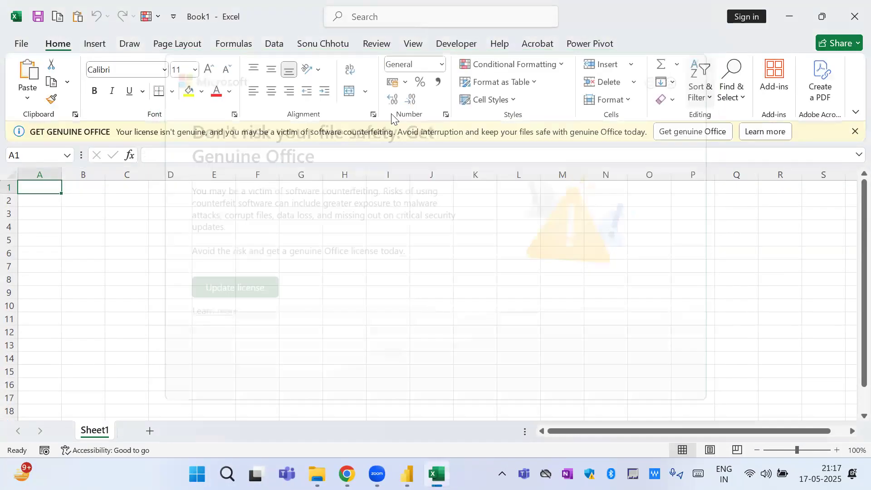
pyautogui.click(855, 131)
# Enter a numbered drinks list in C3:D5 with 1 Coke, 2 Pepsi and 3 Sprite.
pyautogui.click(117, 188)
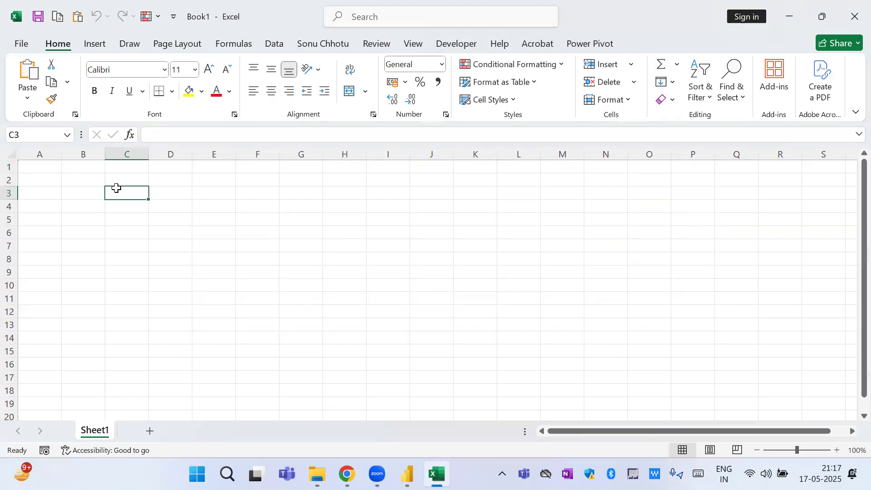
pyautogui.write('1')
pyautogui.press('Tab')
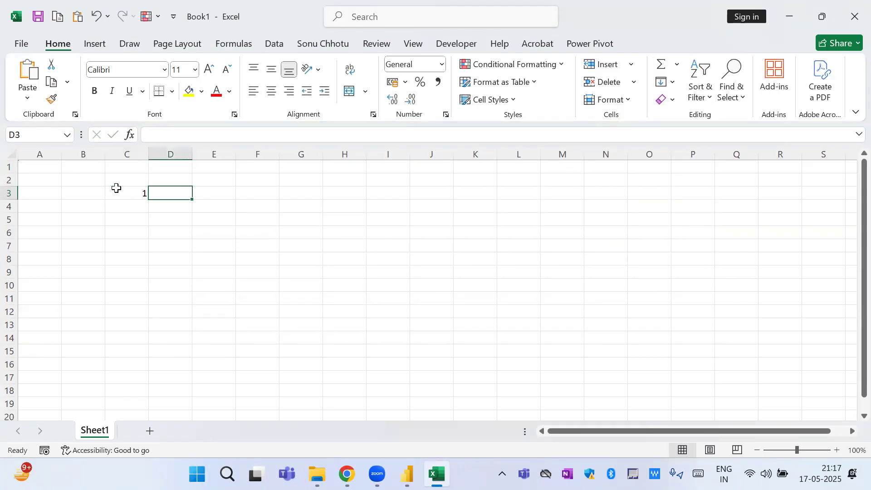
pyautogui.write('Coke')
pyautogui.press('Return')
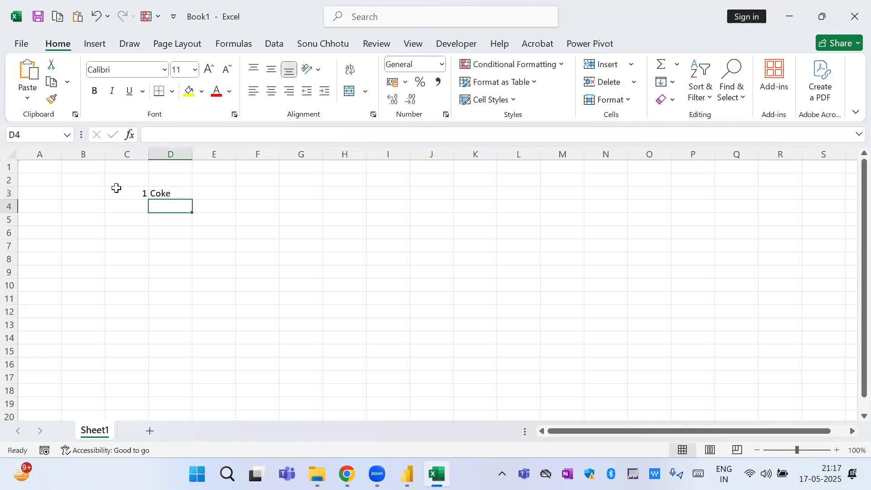
pyautogui.write('2')
pyautogui.press('Tab')
pyautogui.write('Pep')
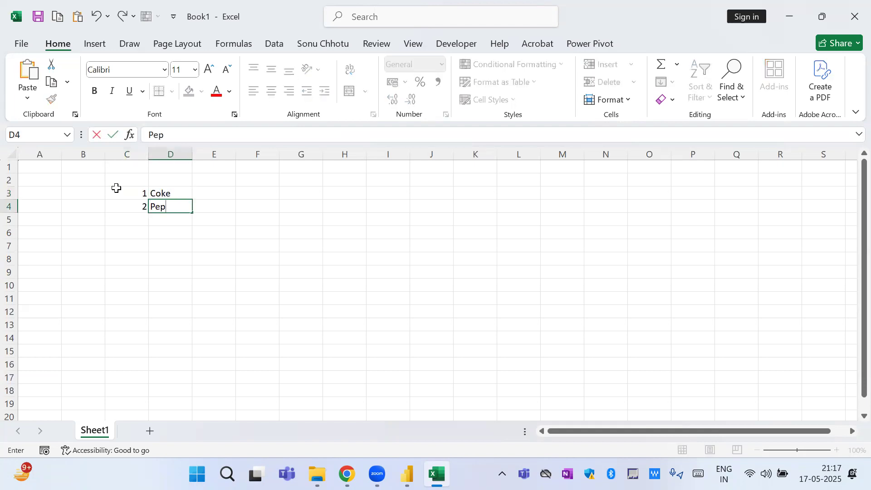
pyautogui.write('si')
pyautogui.press('Return')
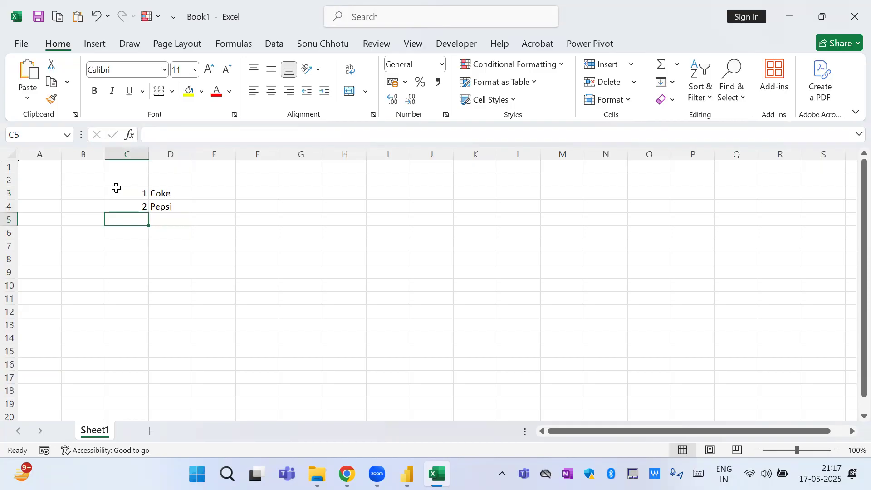
pyautogui.write('3')
pyautogui.press('Tab')
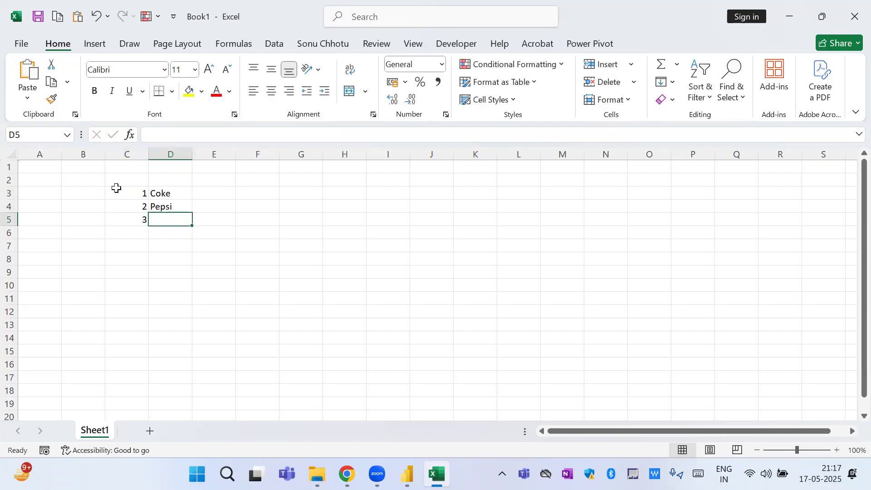
pyautogui.write('Sprite')
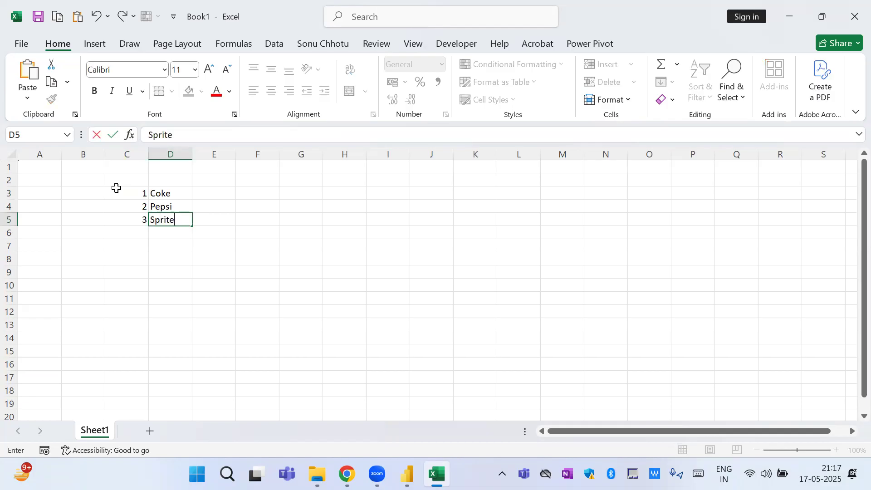
pyautogui.press('Return')
# Enter two people's first names in E8 and E9 with the drink number 3 beside each in F8 and F9.
pyautogui.press('Down')
pyautogui.press('Down')
pyautogui.press('Right')
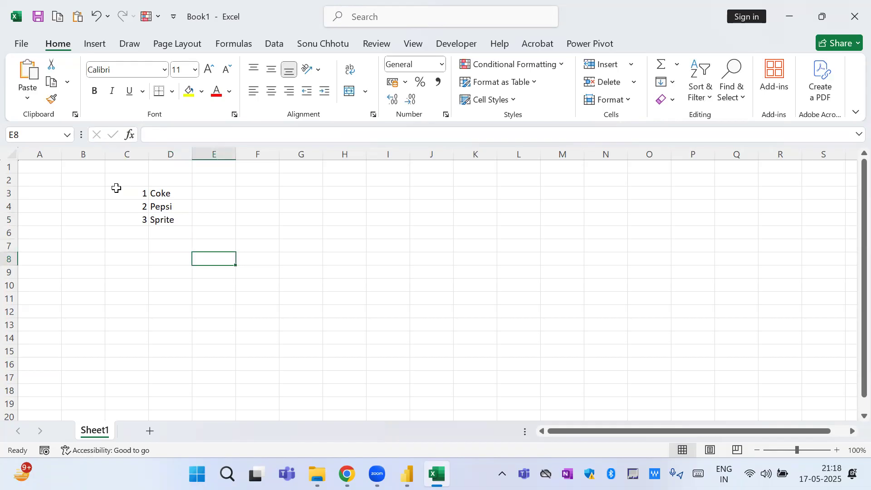
pyautogui.write('Mukesh')
pyautogui.press('Tab')
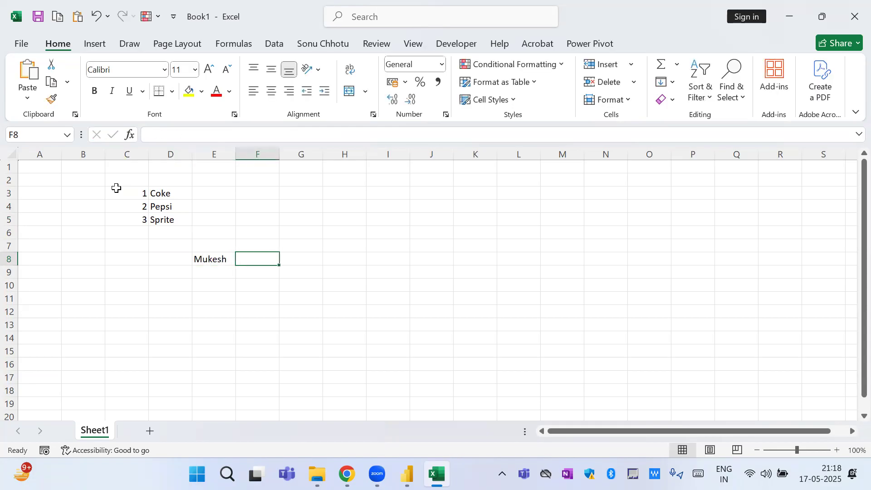
pyautogui.write('3')
pyautogui.press('Tab')
pyautogui.press('Return')
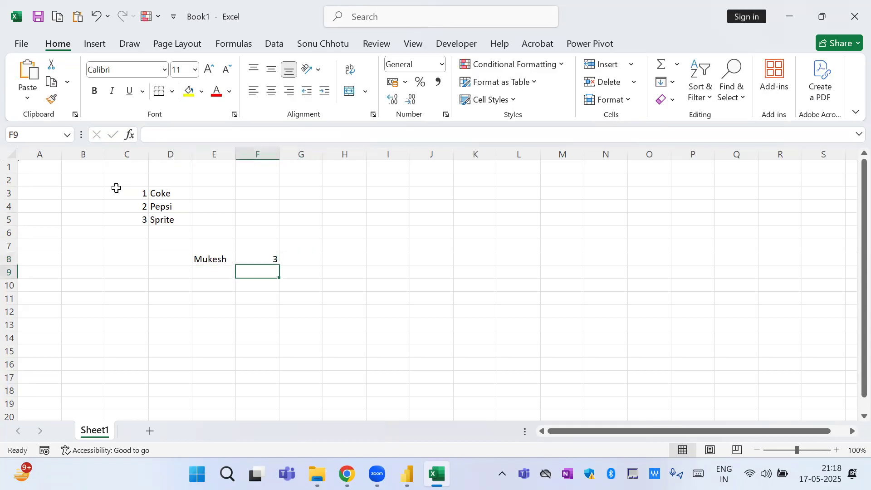
pyautogui.write('Abhinash')
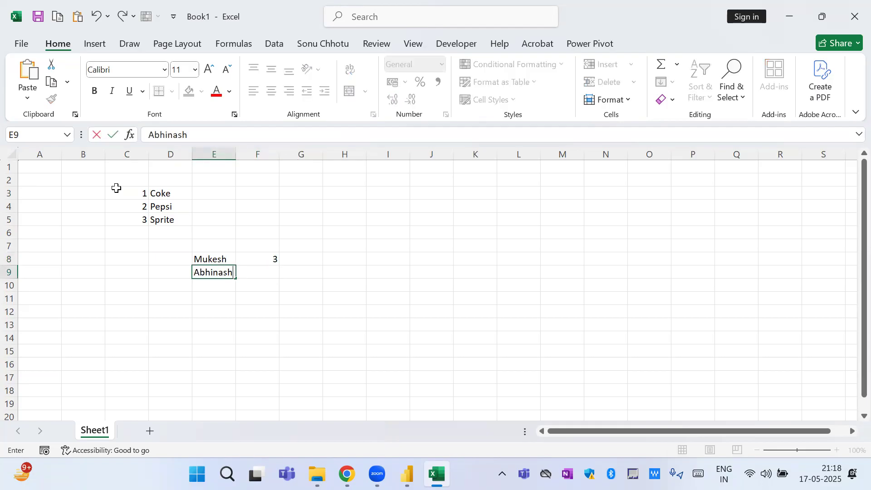
pyautogui.press('Tab')
pyautogui.write('3')
pyautogui.press('Return')
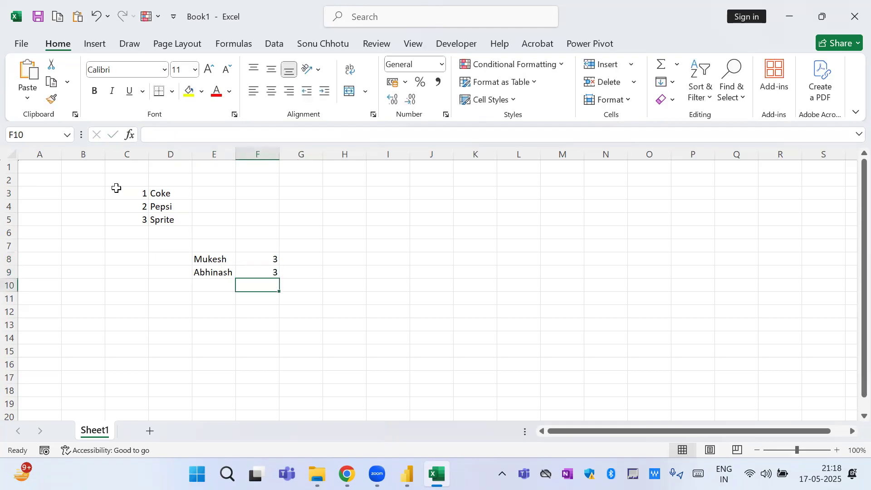
# Enter a third person's first name in E10 with the drink number 1 beside it in F10.
pyautogui.write('Pankaj')
pyautogui.press('Tab')
pyautogui.press('Return')
pyautogui.write('Gu')
pyautogui.press('Up')
pyautogui.press('Right')
pyautogui.write('1')
pyautogui.press('Return')
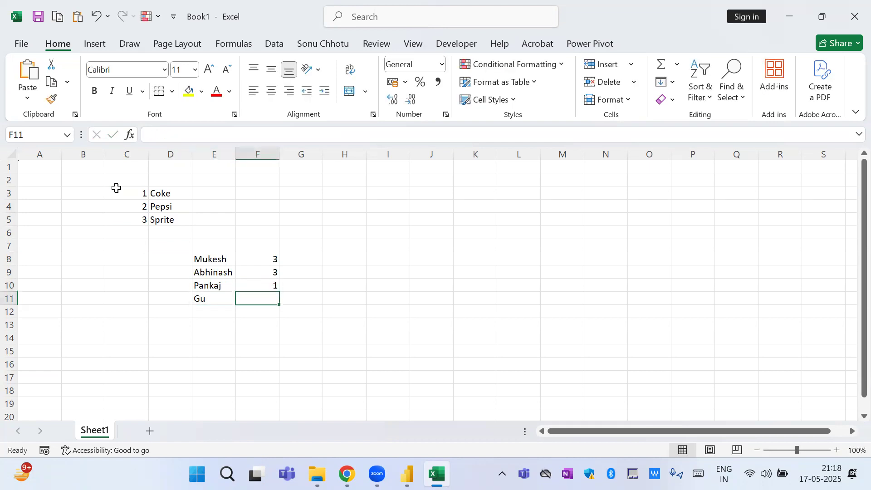
# Enter a fourth person's full first name in E11 with the drink number 1 in F11.
pyautogui.press('Left')
pyautogui.write('Guddu')
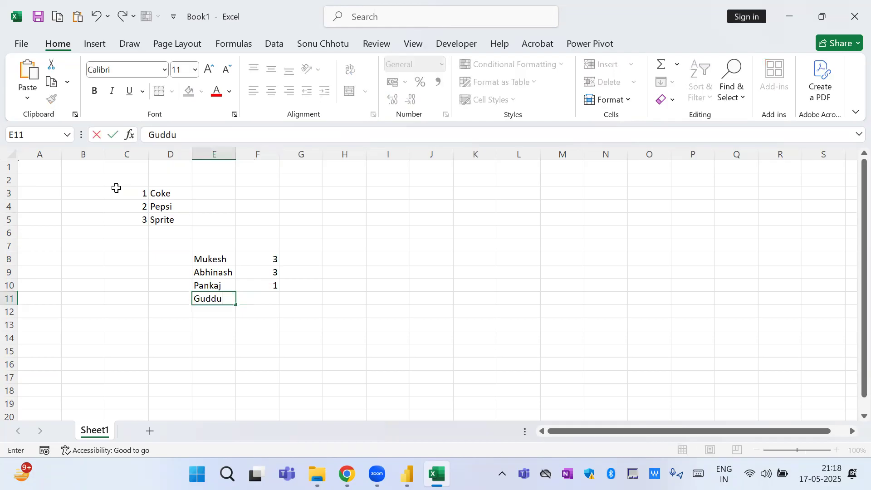
pyautogui.press('Tab')
pyautogui.write('1')
pyautogui.press('Return')
pyautogui.press('Left')
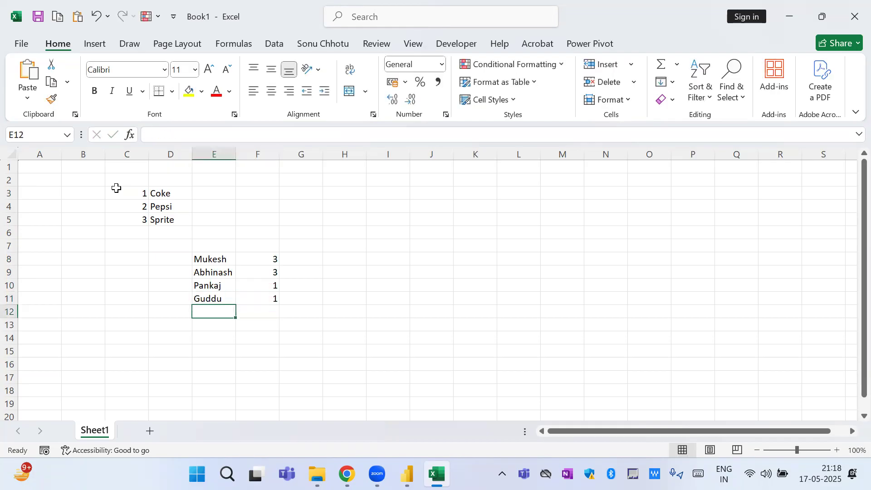
# Enter a fifth person's first name in E12 with the drink number 1 in F12.
pyautogui.write('Prathem')
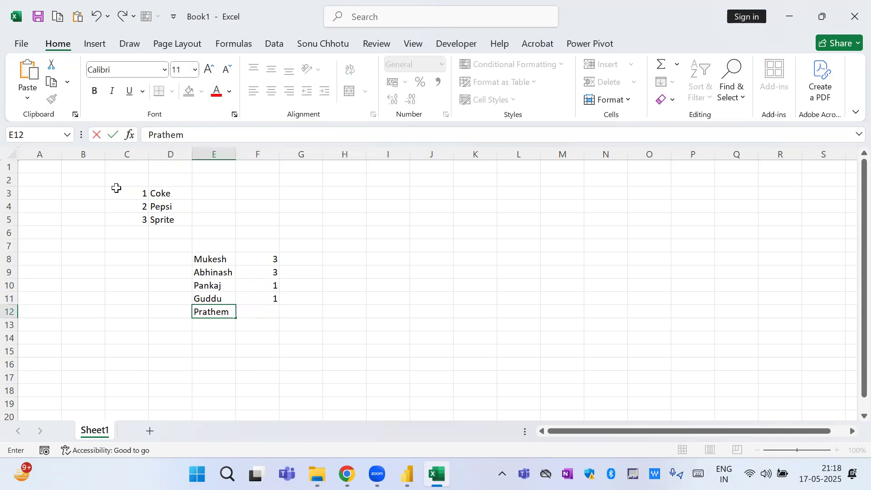
pyautogui.write('sesh')
pyautogui.press('Return')
pyautogui.press('Up')
pyautogui.press('Right')
pyautogui.write('1')
pyautogui.press('Return')
# Select the drink numbers in F8:F12 to examine the collected responses.
pyautogui.press('Up')
pyautogui.press('Up')
pyautogui.press('Up')
pyautogui.press('Up')
pyautogui.press('Up')
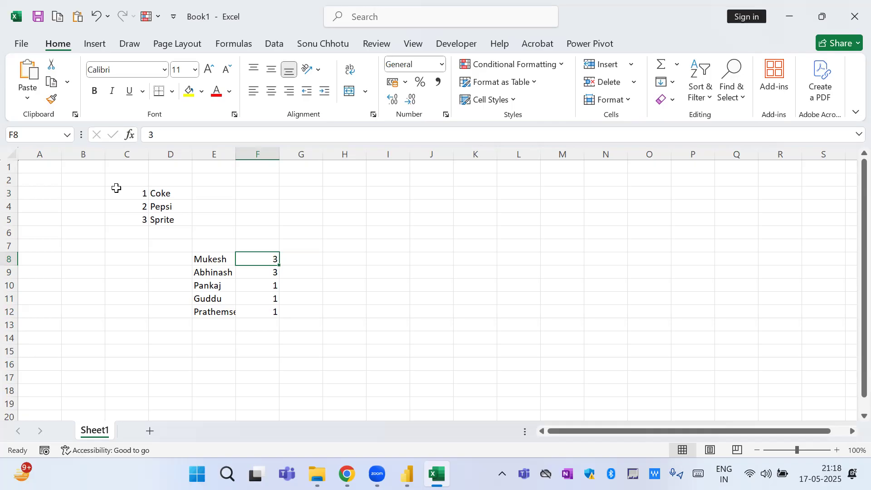
pyautogui.hotkey('shift', 'Down')
pyautogui.hotkey('shift', 'Down')
pyautogui.hotkey('shift', 'Down')
pyautogui.hotkey('shift', 'Down')
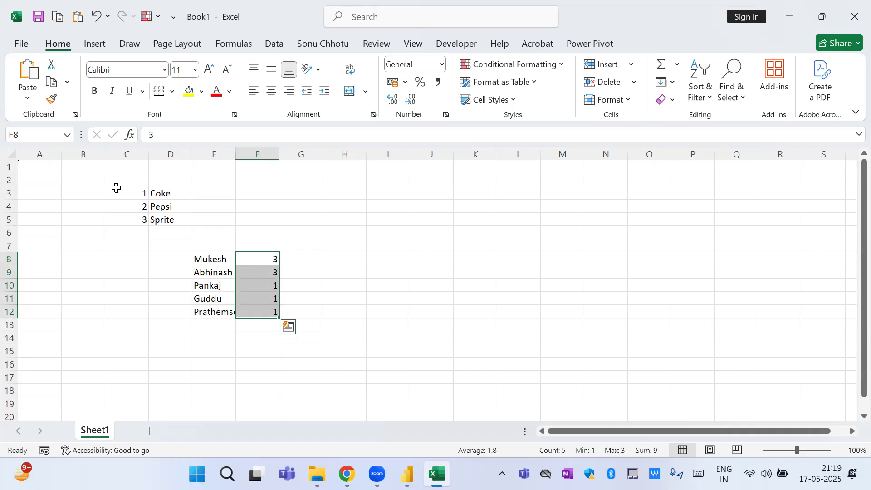
# Enter 120 beside Coke in E3 and 180 beside Pepsi in E4.
pyautogui.press('Up')
pyautogui.press('Up')
pyautogui.press('Up')
pyautogui.press('Up')
pyautogui.press('Up')
pyautogui.press('Left')
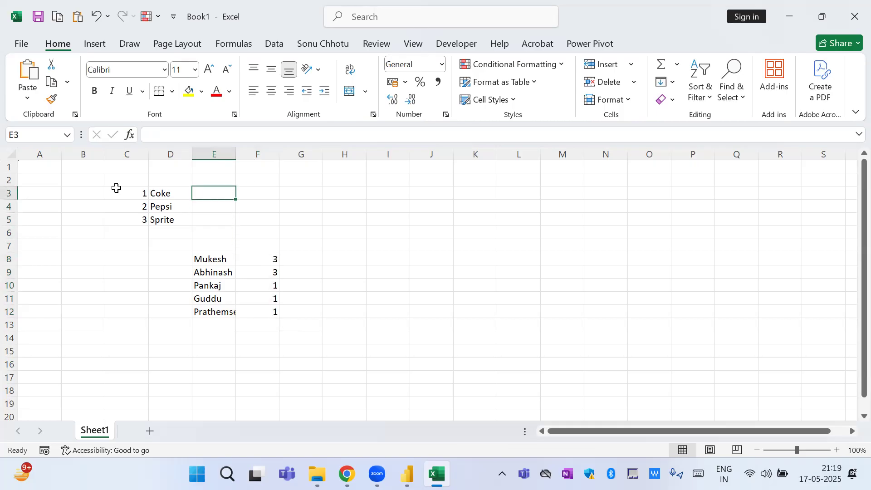
pyautogui.write('120')
pyautogui.press('Return')
pyautogui.press('Down')
pyautogui.press('Up')
pyautogui.write('180')
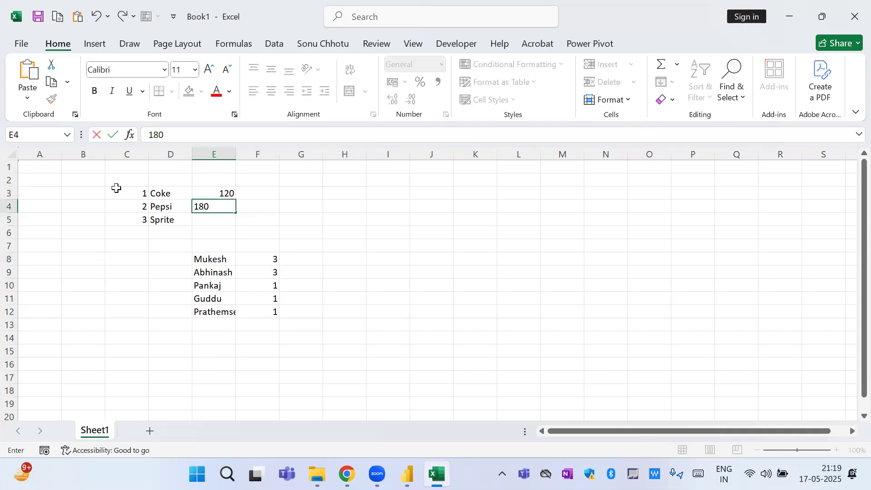
pyautogui.press('Return')
# Enter the formula =500-E3-E4 beside Sprite in E5 and check the sum of E3:E5.
pyautogui.write('=5')
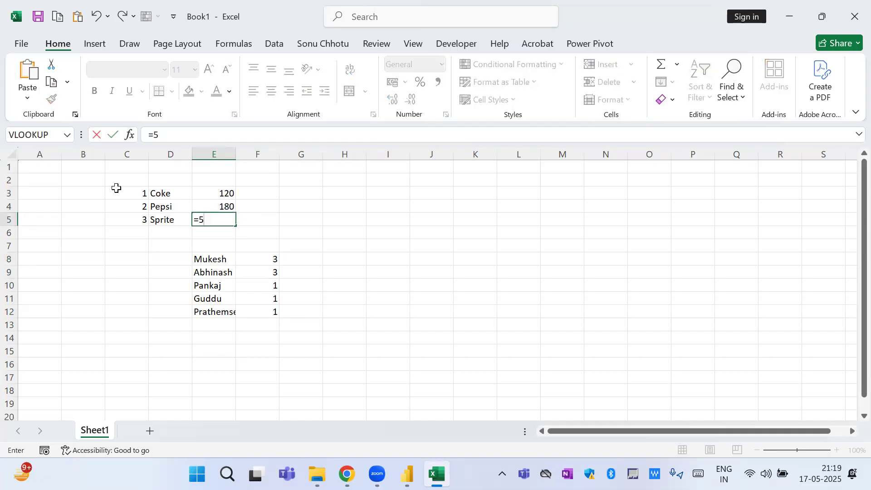
pyautogui.write('00-')
pyautogui.click(222, 195)
pyautogui.write('-')
pyautogui.click(217, 206)
pyautogui.press('Return')
pyautogui.press('Up')
pyautogui.hotkey('shift', 'Up')
pyautogui.hotkey('shift', 'Up')
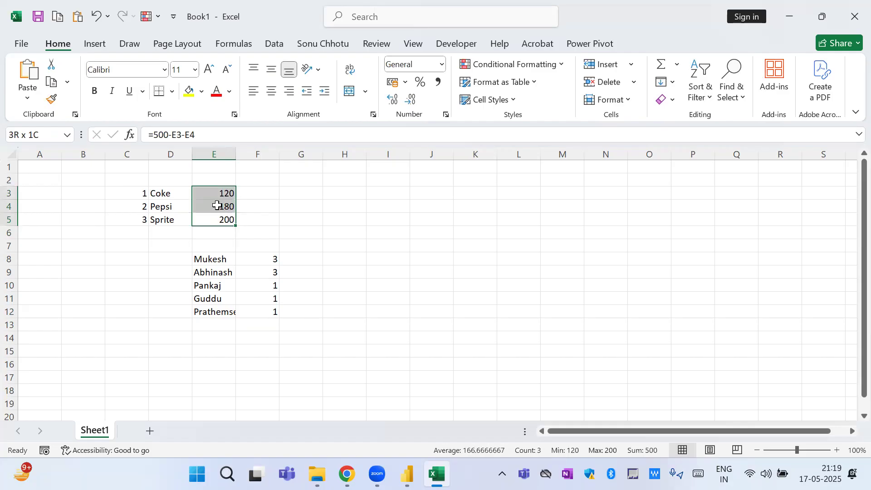
pyautogui.click(257, 205)
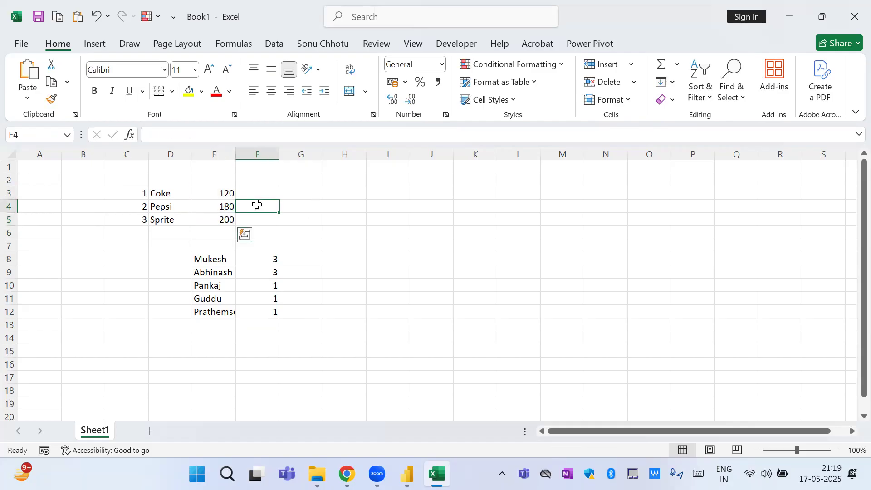
# Add the column headings Drinks in D2 and No of Views in E2.
pyautogui.click(193, 191)
pyautogui.press('Up')
pyautogui.press('Left')
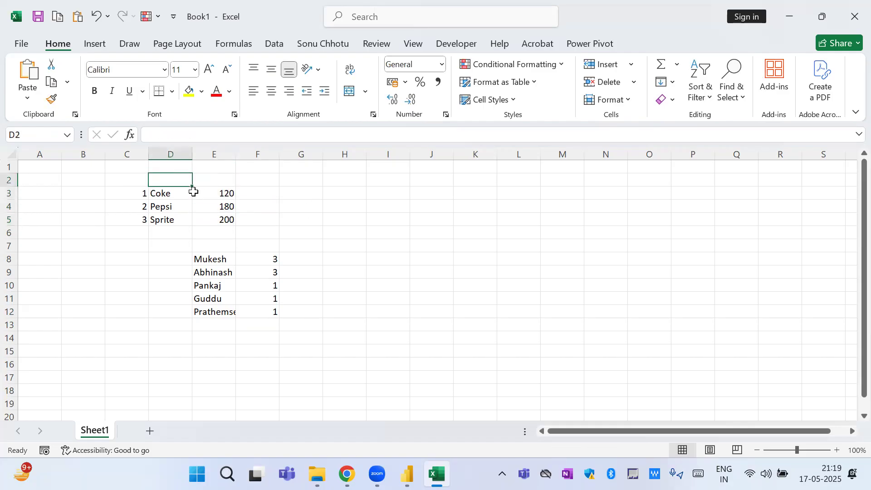
pyautogui.write('Drinks')
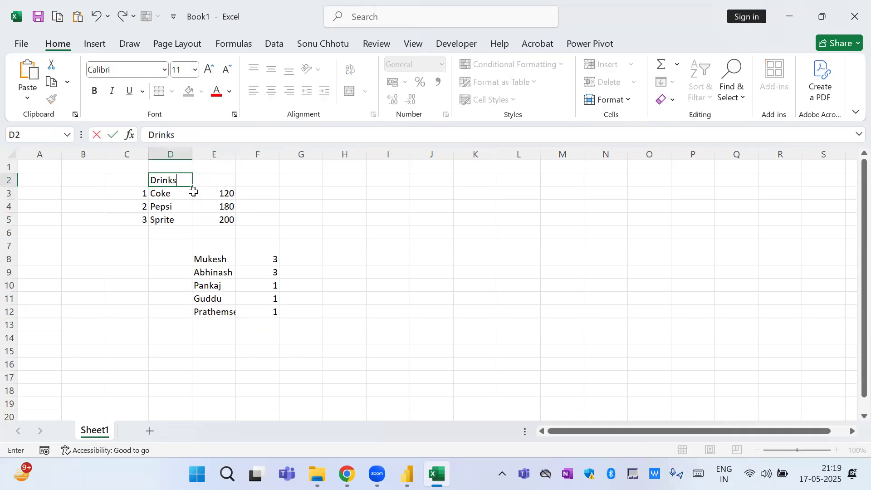
pyautogui.press('Return')
pyautogui.press('Up')
pyautogui.press('Right')
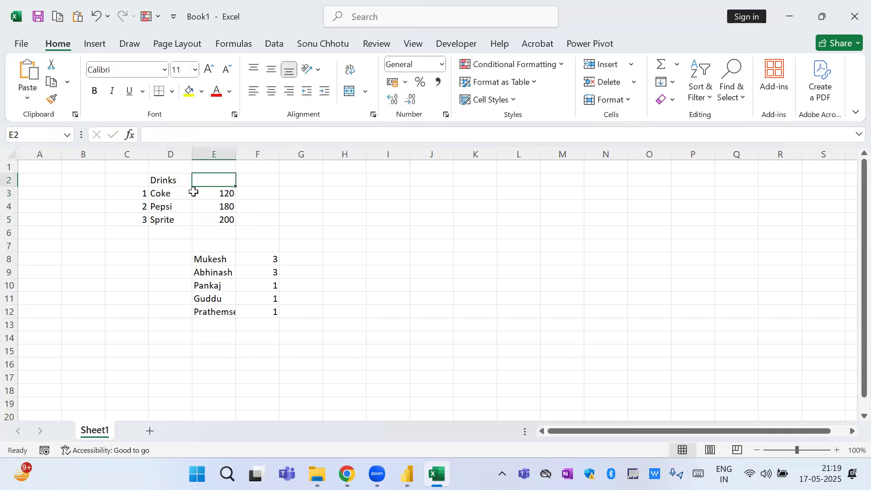
pyautogui.write('No')
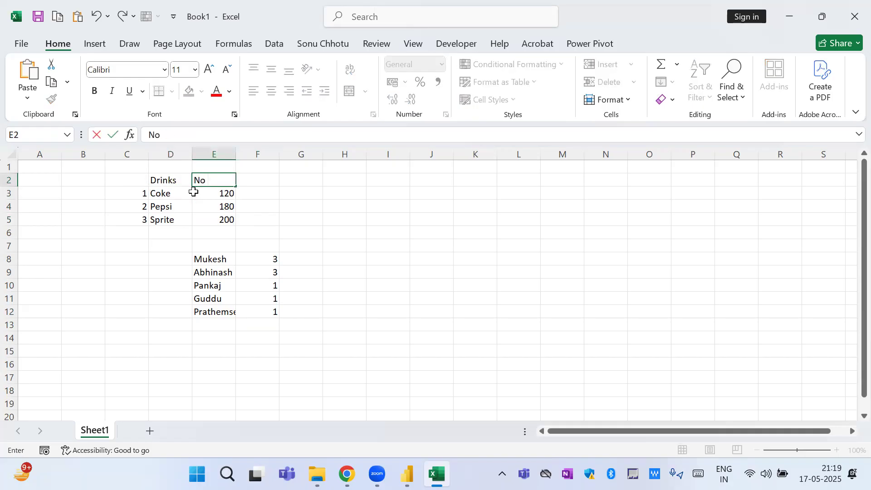
pyautogui.write(' of Views')
pyautogui.press('Return')
# Insert a 2-D clustered column chart from the drinks and view counts in D2:E5.
pyautogui.press('Left')
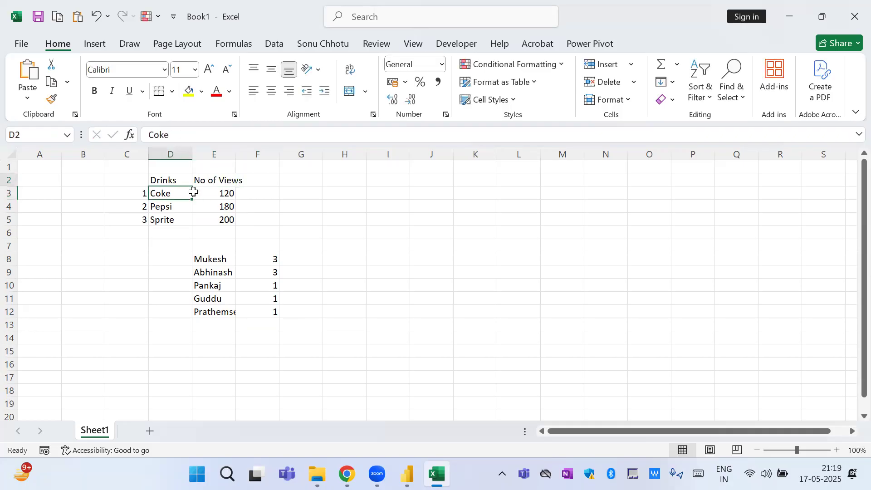
pyautogui.press('Up')
pyautogui.hotkey('shift', 'Right')
pyautogui.hotkey('shift', 'Down')
pyautogui.hotkey('shift', 'Down')
pyautogui.hotkey('shift', 'Down')
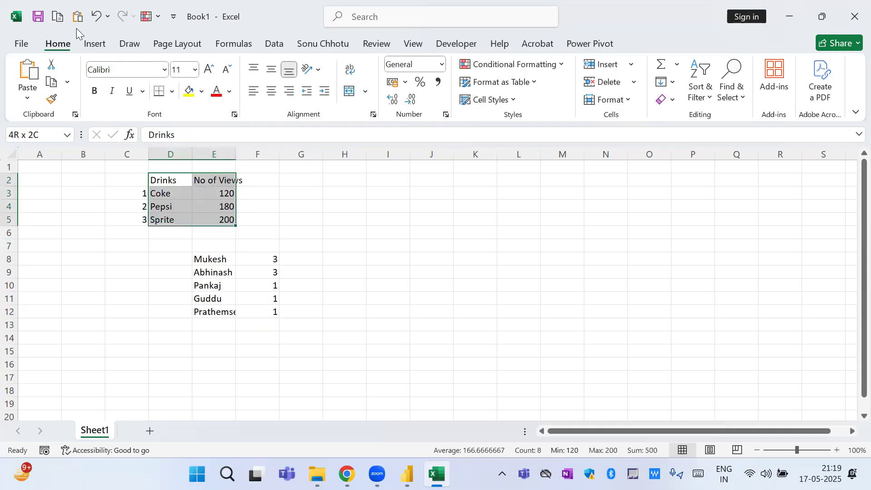
pyautogui.click(93, 44)
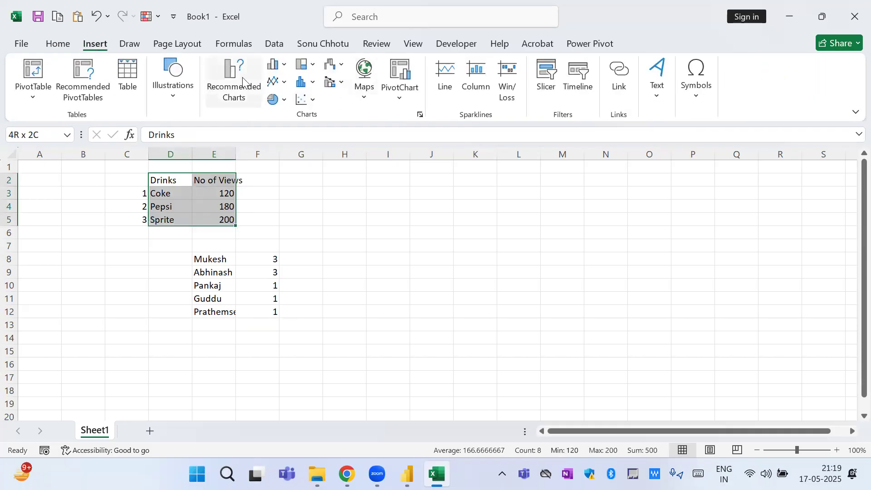
pyautogui.click(274, 68)
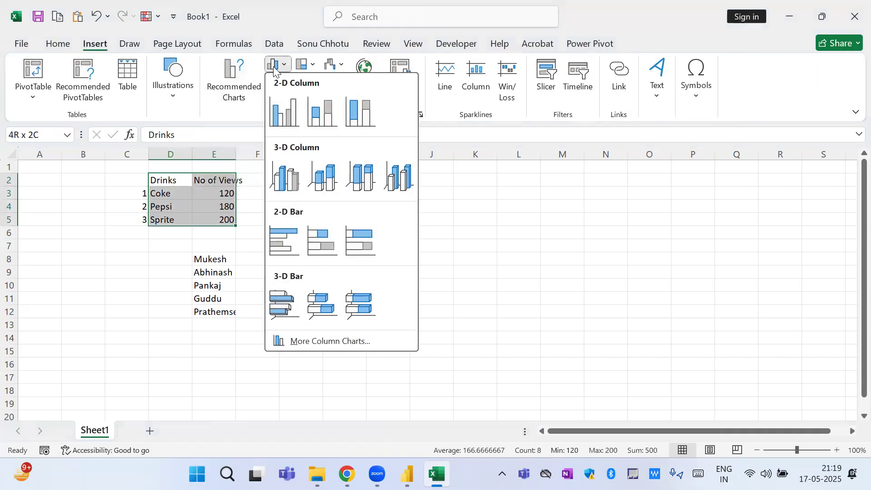
pyautogui.click(284, 107)
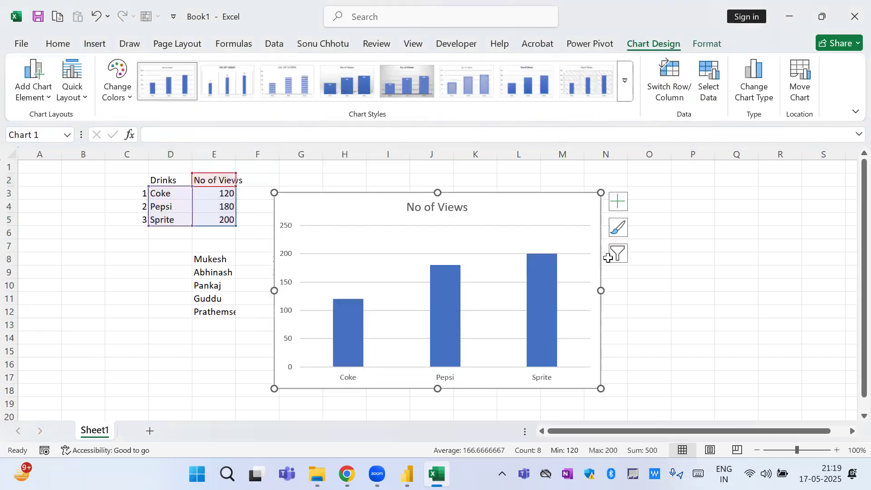
pyautogui.click(681, 260)
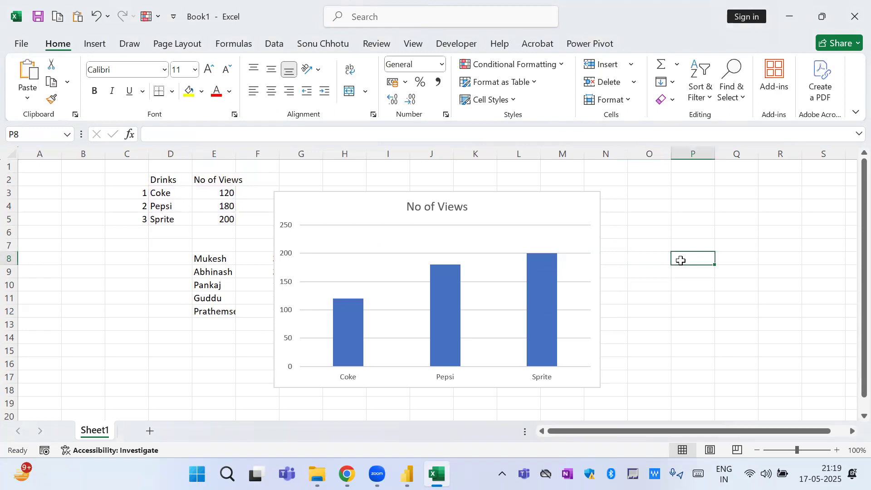
# Delete the gridlines and the vertical axis from the No of Views chart.
pyautogui.click(478, 255)
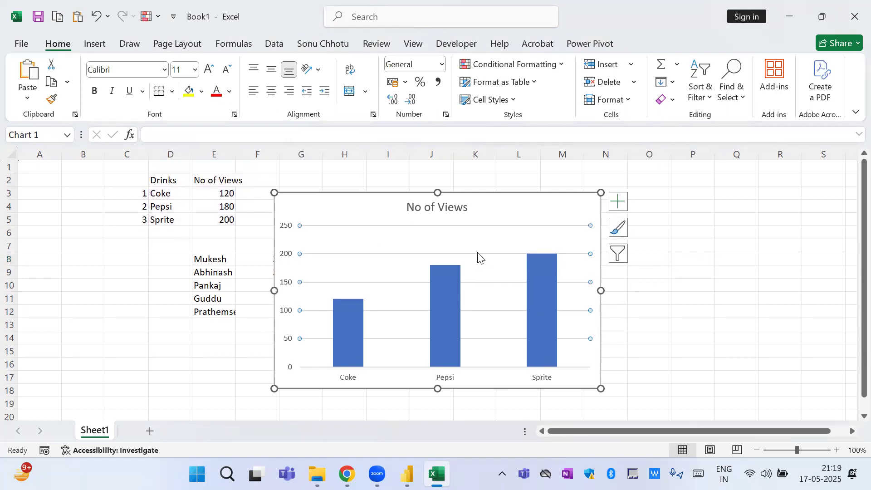
pyautogui.press('Delete')
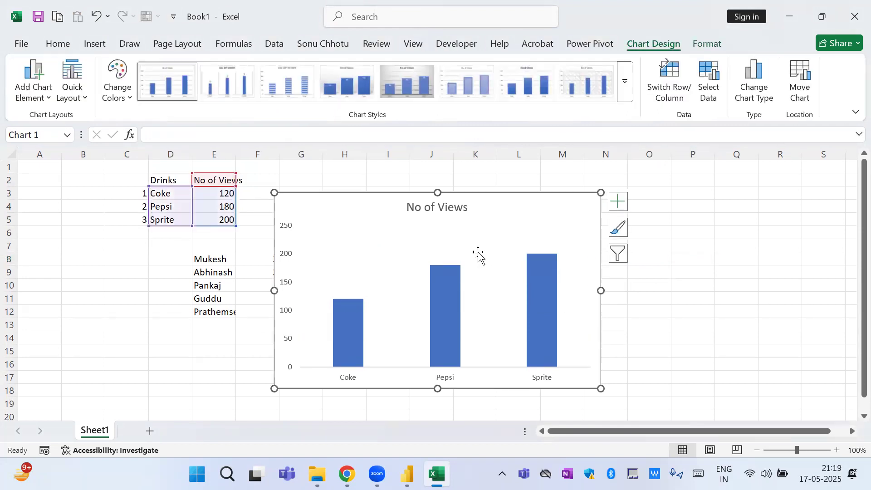
pyautogui.click(286, 231)
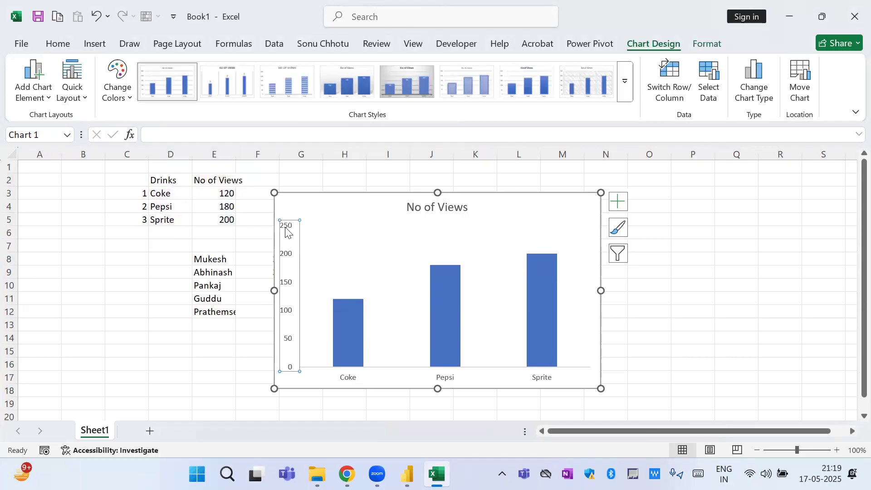
pyautogui.press('Delete')
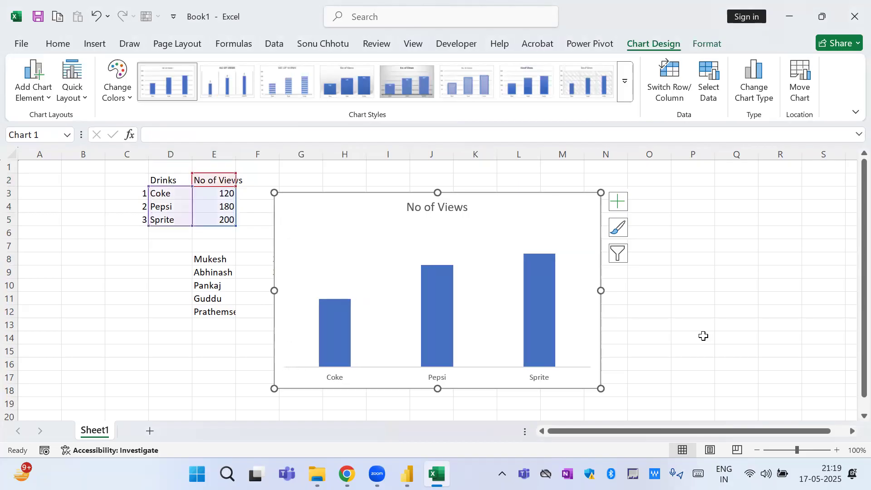
pyautogui.click(704, 336)
# Enter 500 in A3 with the label Sample in A4, and 50000 in B3 with the label Pop in B4.
pyautogui.click(224, 191)
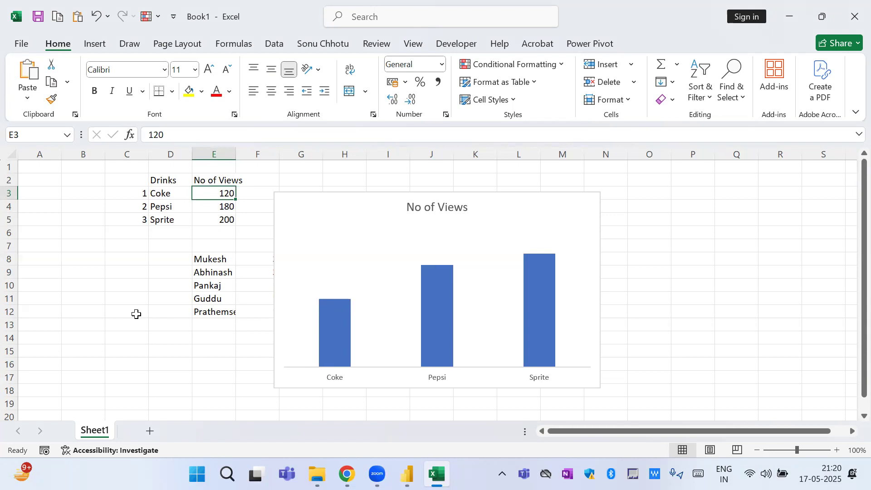
pyautogui.press('Left')
pyautogui.press('Left')
pyautogui.press('Left')
pyautogui.press('Left')
pyautogui.write('500')
pyautogui.press('Return')
pyautogui.write('Sample')
pyautogui.press('Up')
pyautogui.press('Right')
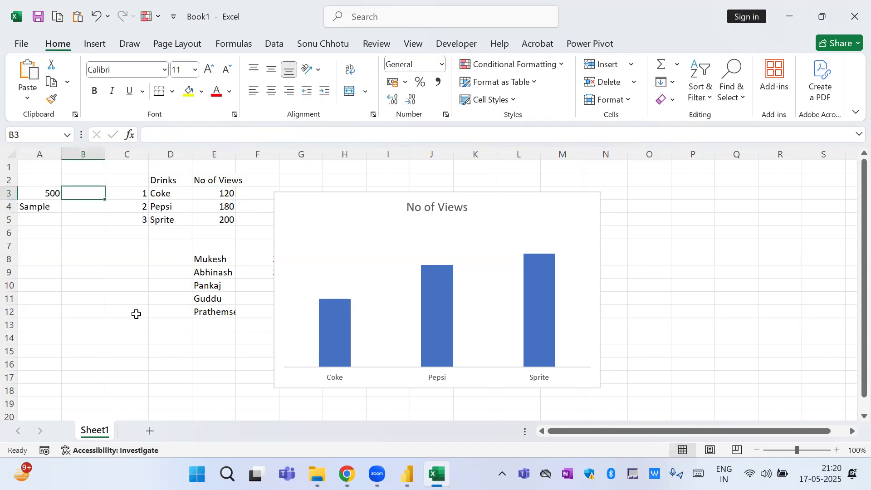
pyautogui.write('50000')
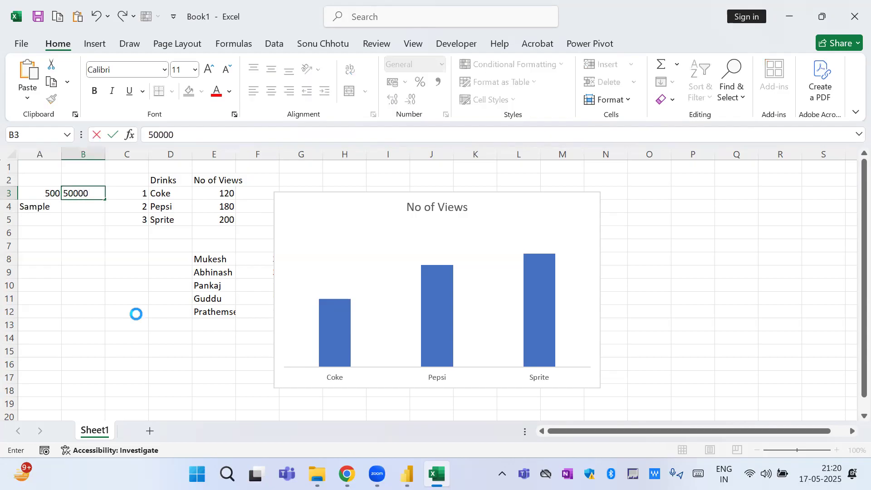
pyautogui.press('Return')
pyautogui.write('Pop')
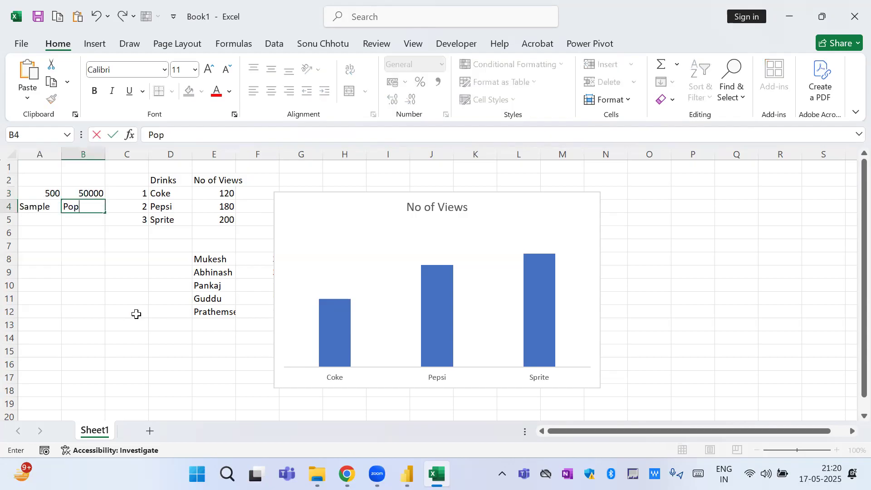
pyautogui.press('Return')
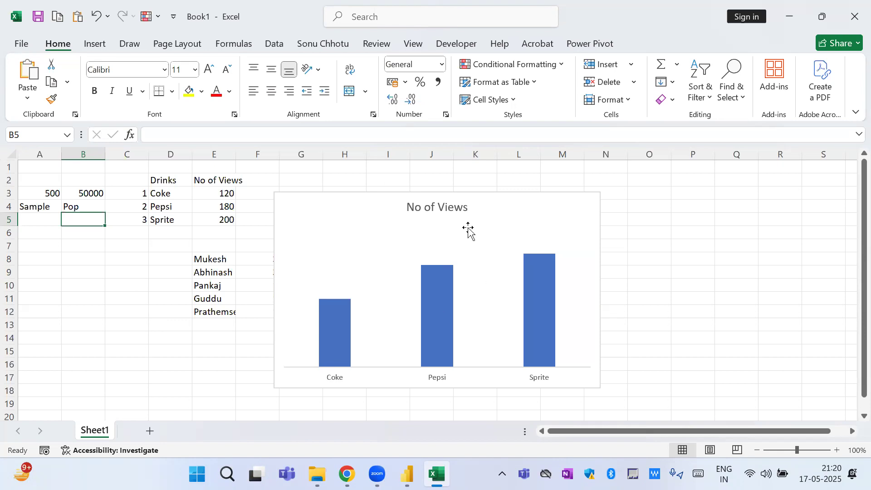
# Hide columns A to F, which hold the chart's source data.
pyautogui.moveTo(226, 192)
pyautogui.mouseDown()
pyautogui.moveTo(226, 220)
pyautogui.moveTo(226, 191)
pyautogui.mouseUp()
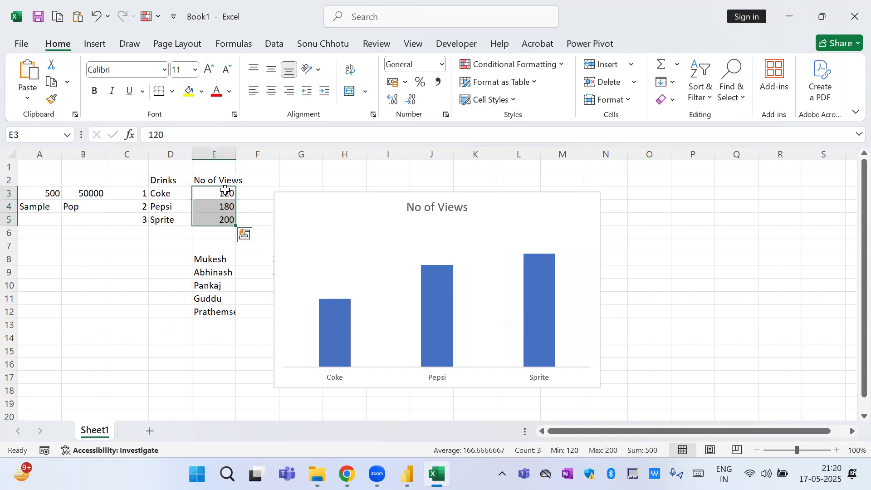
pyautogui.click(312, 195)
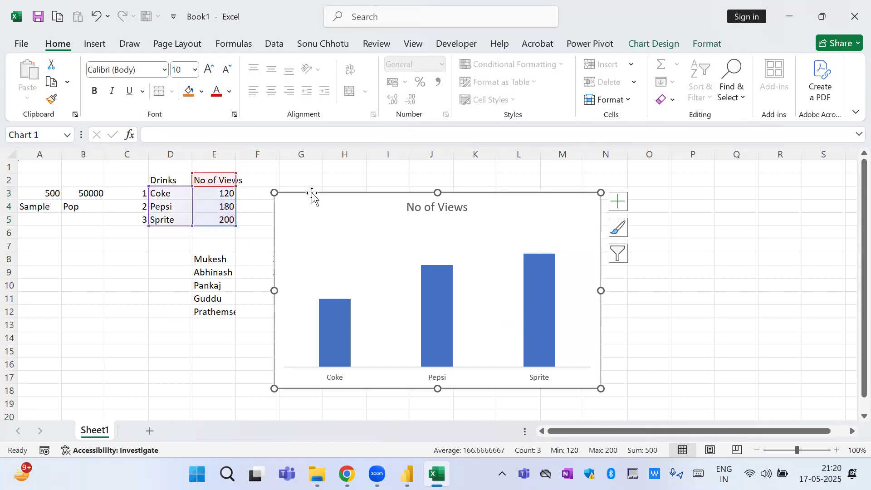
pyautogui.click(261, 153)
pyautogui.hotkey('shift', 'Left')
pyautogui.hotkey('shift', 'Left')
pyautogui.hotkey('shift', 'Left')
pyautogui.hotkey('shift', 'Left')
pyautogui.hotkey('shift', 'Left')
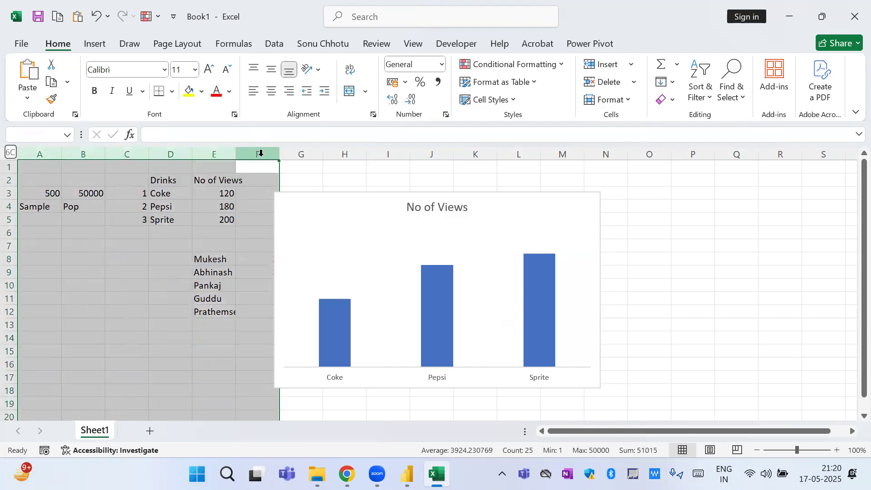
pyautogui.rightClick(179, 154)
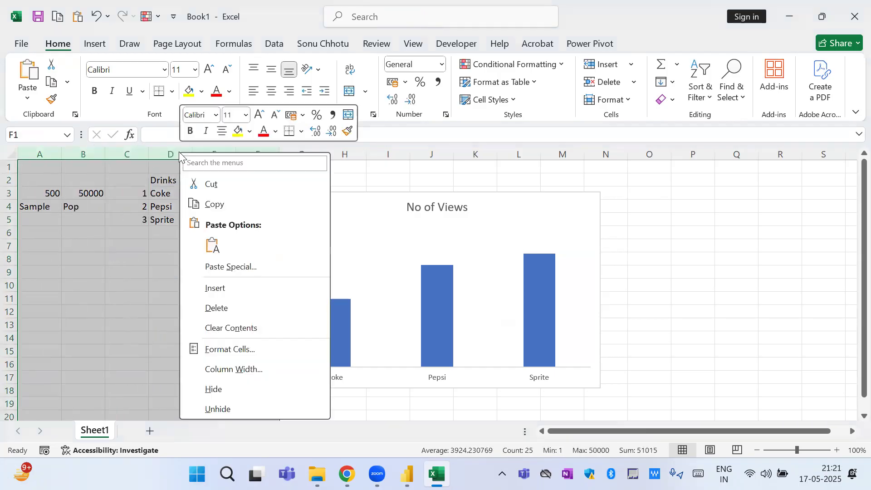
pyautogui.click(215, 389)
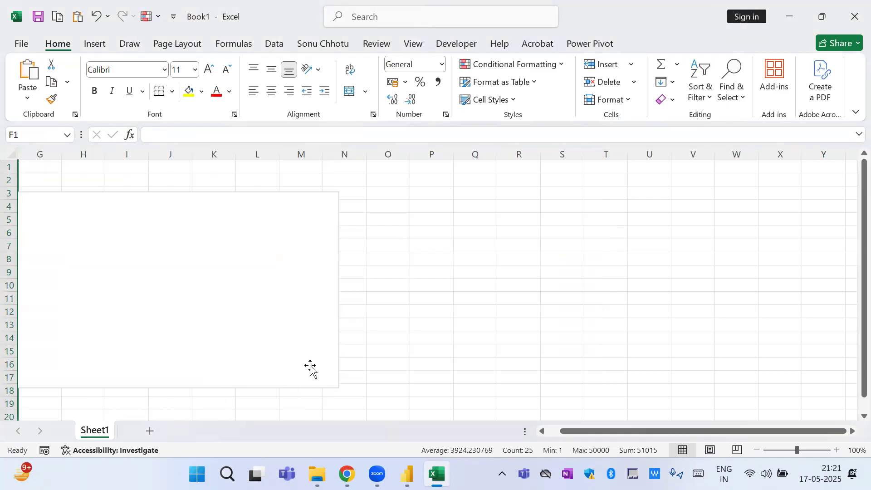
# Undo the hiding of columns A to F.
pyautogui.hotkey('ctrl', 'z')
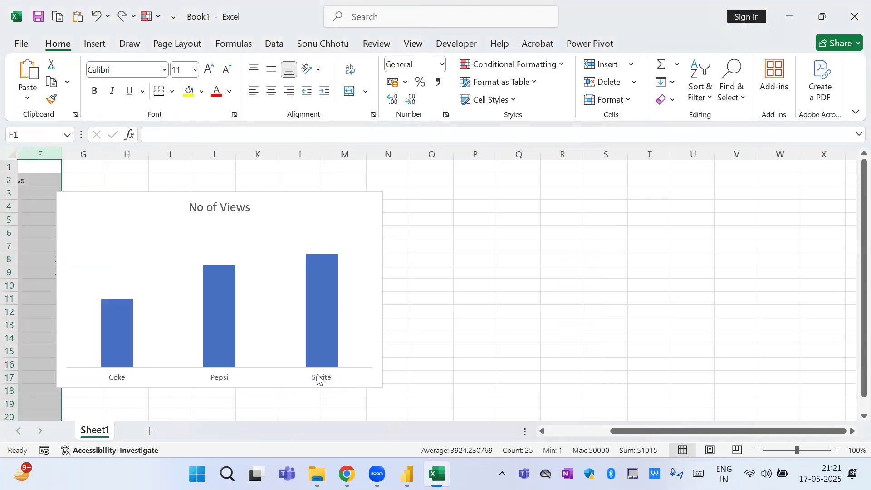
pyautogui.click(467, 255)
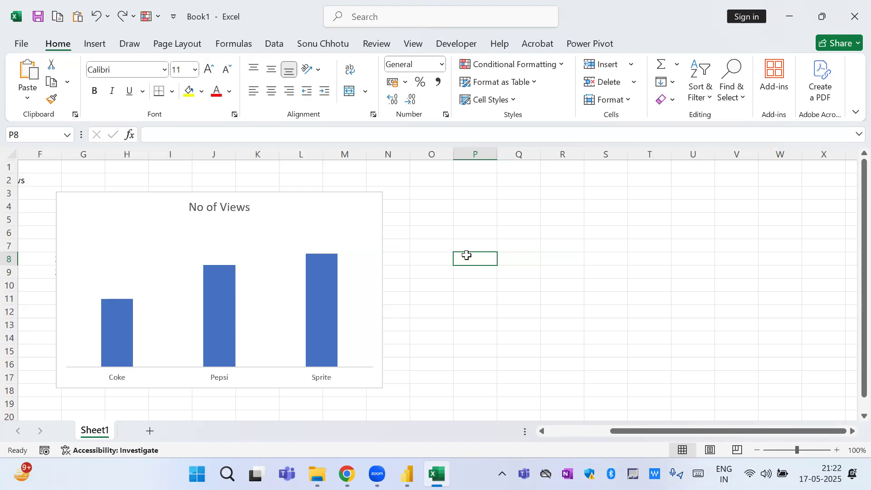
pyautogui.hotkey('alt', 'Tab')
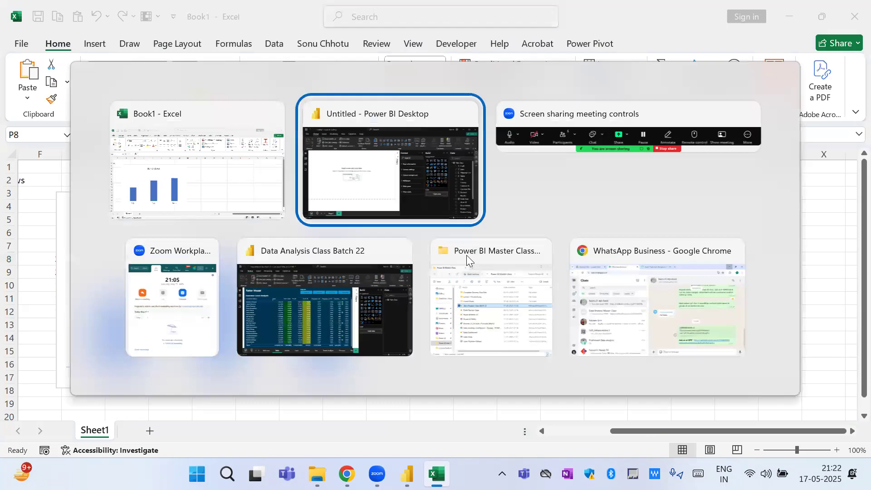
pyautogui.hotkey('alt', 'Tab')
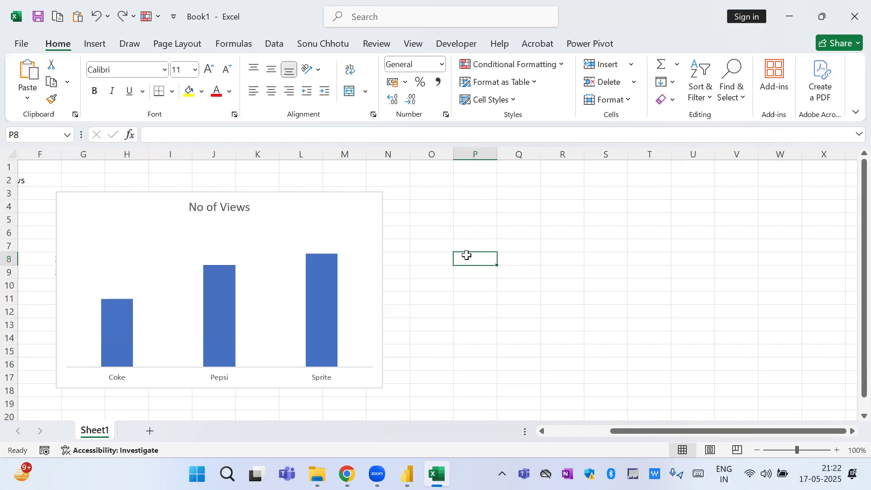
# Enter 6% in P8 and 5% in P9, beside the No of Views chart.
pyautogui.write('6%')
pyautogui.press('Return')
pyautogui.write('5')
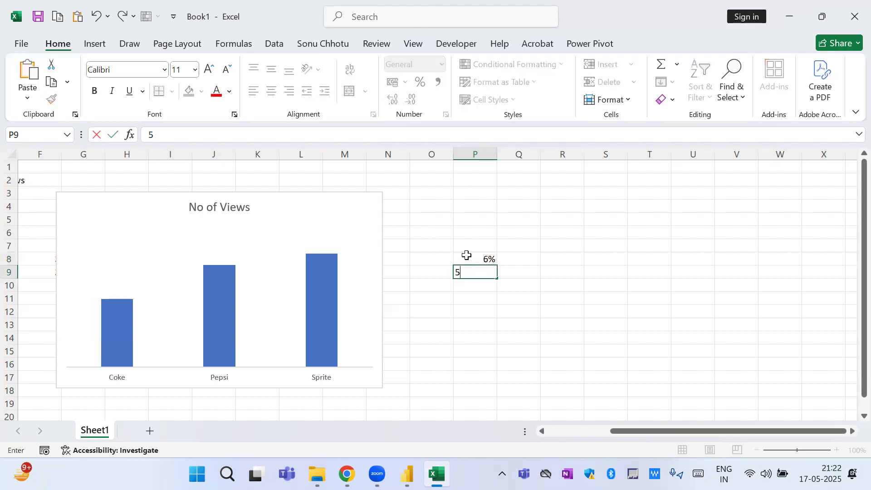
pyautogui.write('%')
pyautogui.press('Return')
pyautogui.press('Up')
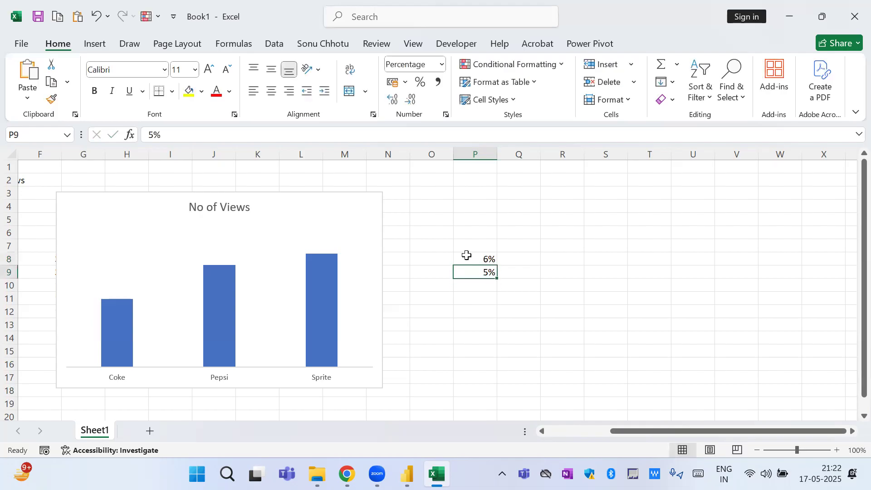
# Enter 2T in Q8 and 3T in Q9, next to the percentages.
pyautogui.press('Up')
pyautogui.press('Right')
pyautogui.write('2')
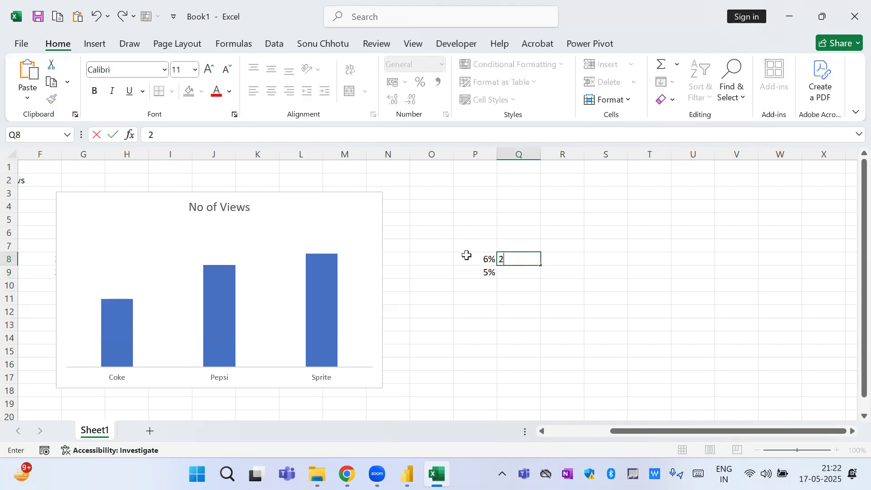
pyautogui.write('T')
pyautogui.press('Return')
pyautogui.write('3')
pyautogui.hotkey('ctrl', 'Return')
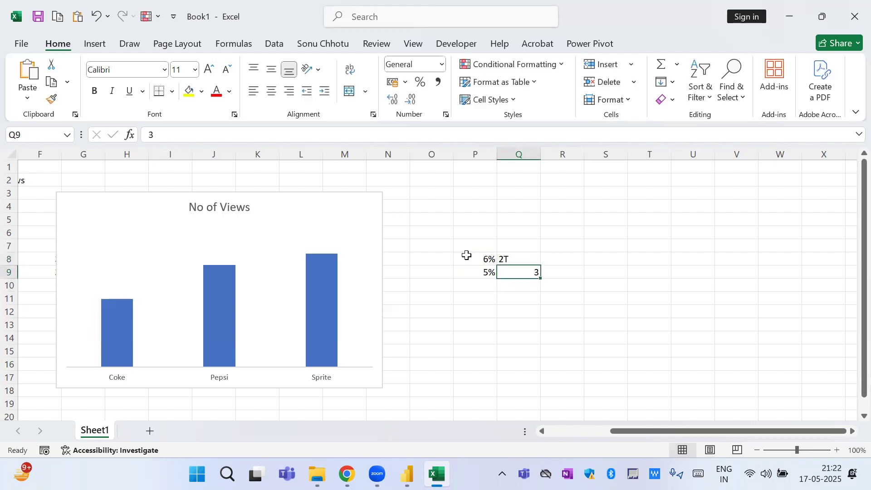
pyautogui.press('F2')
pyautogui.write('T')
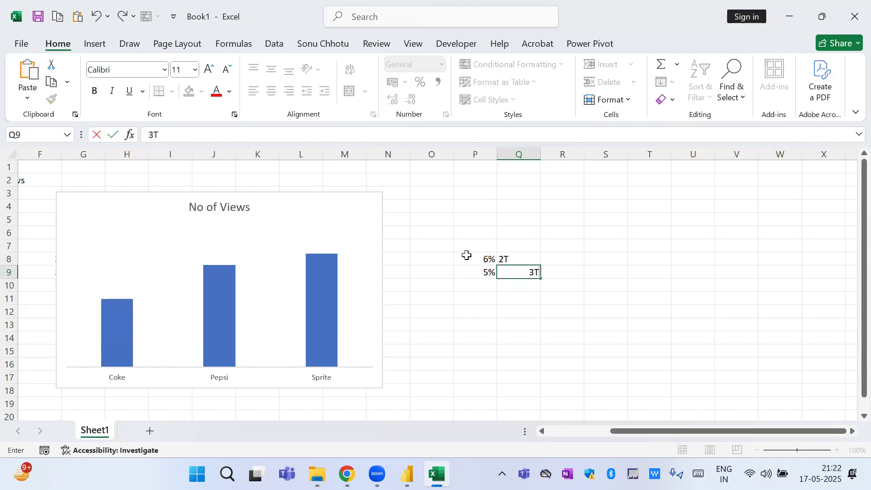
pyautogui.press('Return')
# Enter 1.2 in R8 and 1.5 in R9, completing the two comparison rows.
pyautogui.press('Up')
pyautogui.press('Up')
pyautogui.press('Right')
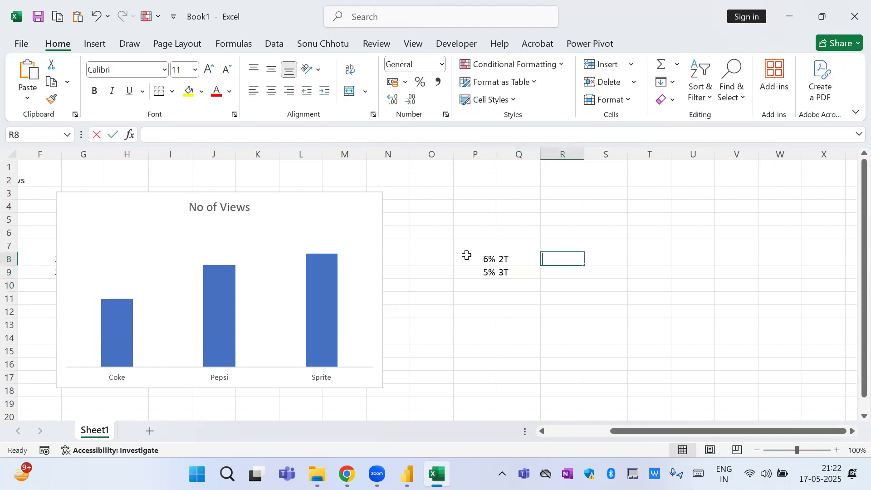
pyautogui.write('1.2')
pyautogui.press('Return')
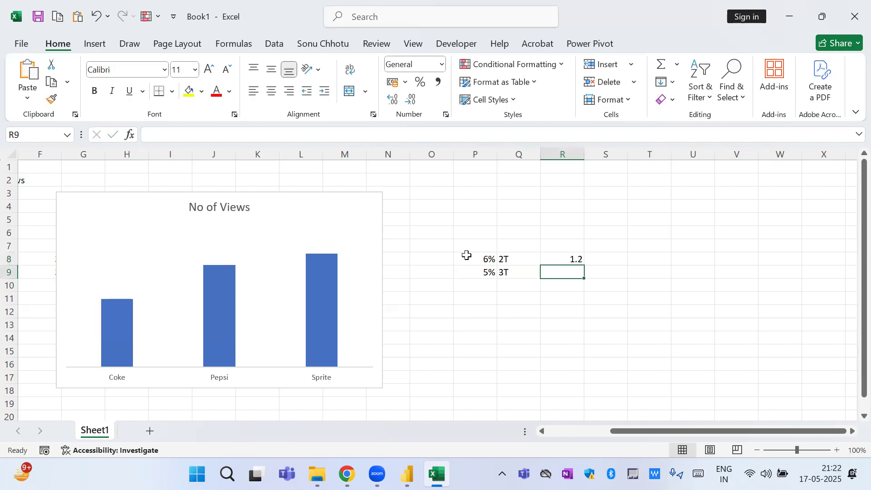
pyautogui.write('1.5')
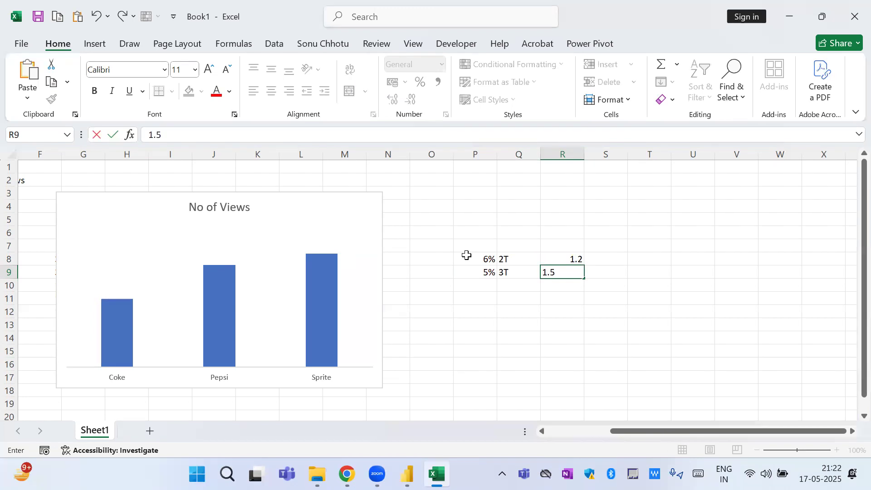
pyautogui.press('Return')
pyautogui.press('Up')
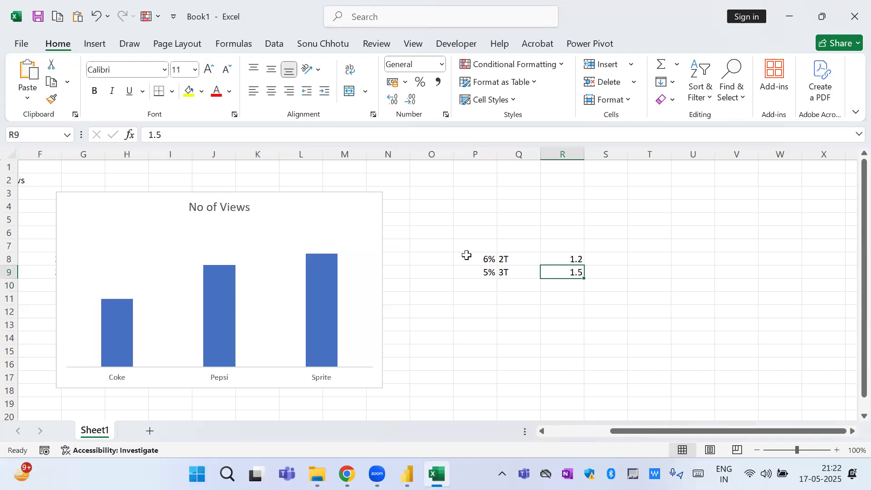
# Compare the percentages in P8:P9 with the values in R8:R9 across the two rows.
pyautogui.press('Left')
pyautogui.press('Left')
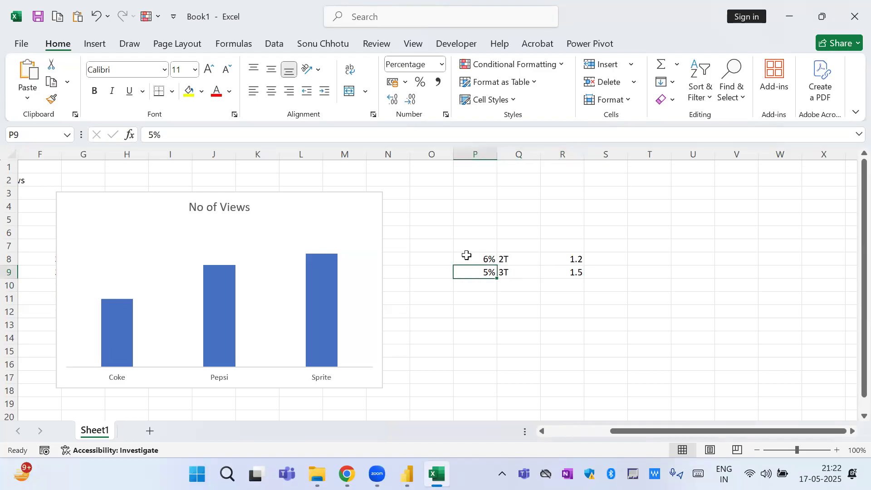
pyautogui.click(466, 255)
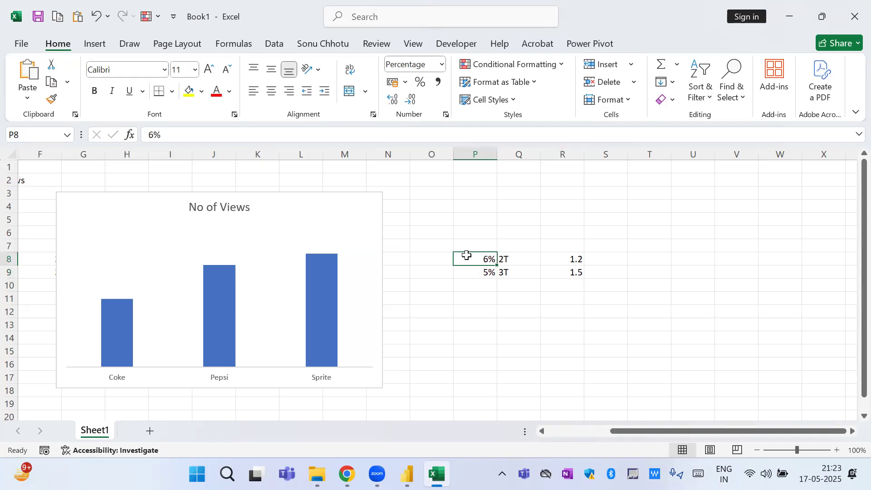
pyautogui.hotkey('shift', 'Down')
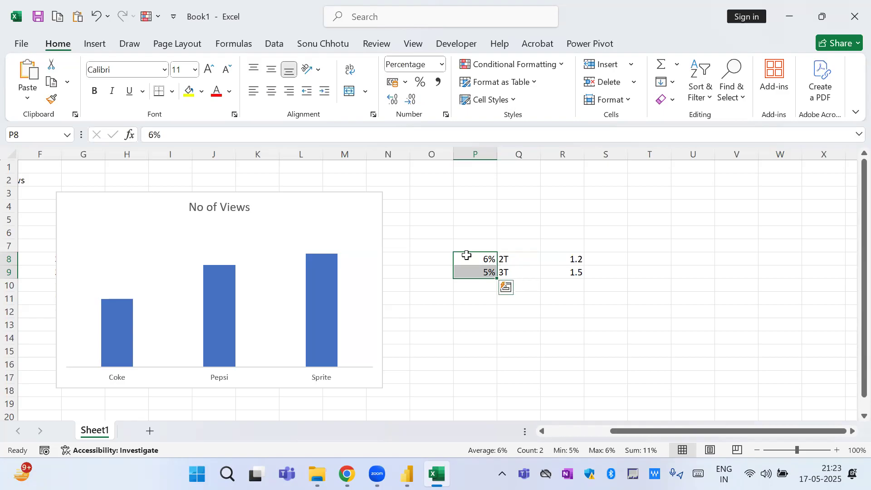
pyautogui.press('Right')
pyautogui.press('Right')
pyautogui.hotkey('shift', 'Down')
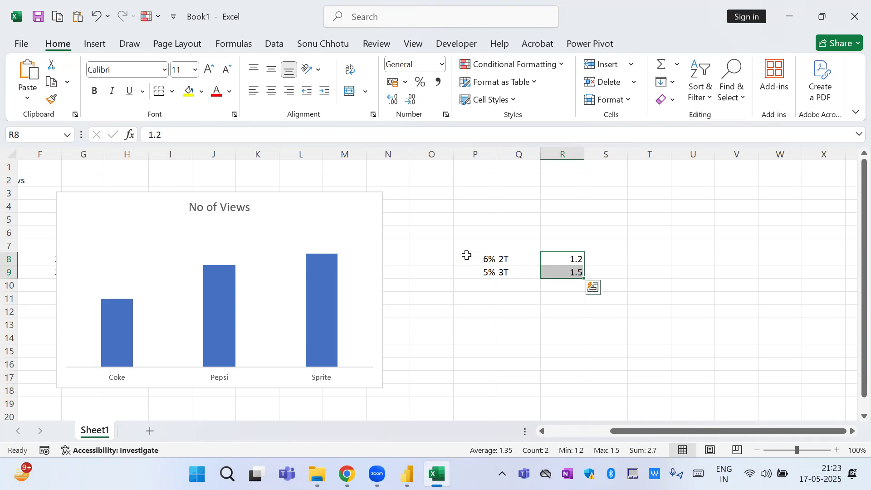
# Enter the labels Income in P11 and Saving in P12, below the comparison rows.
pyautogui.press('Down')
pyautogui.press('Down')
pyautogui.press('Down')
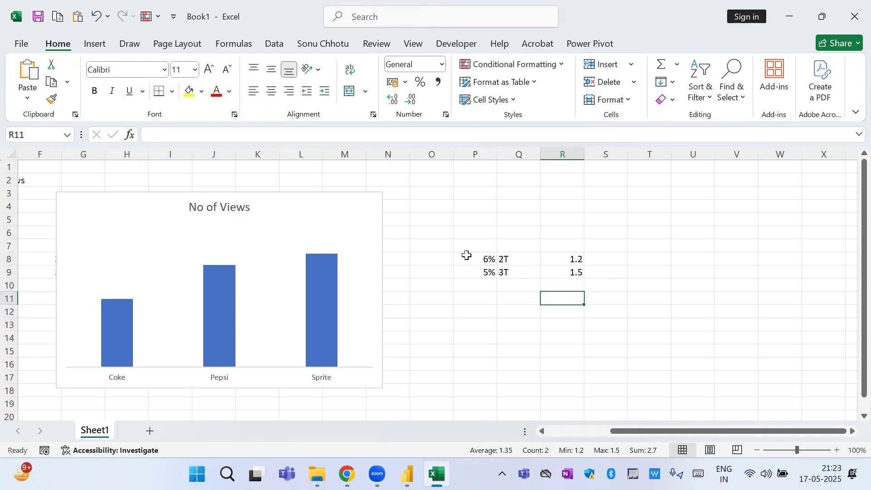
pyautogui.press('Left')
pyautogui.press('Left')
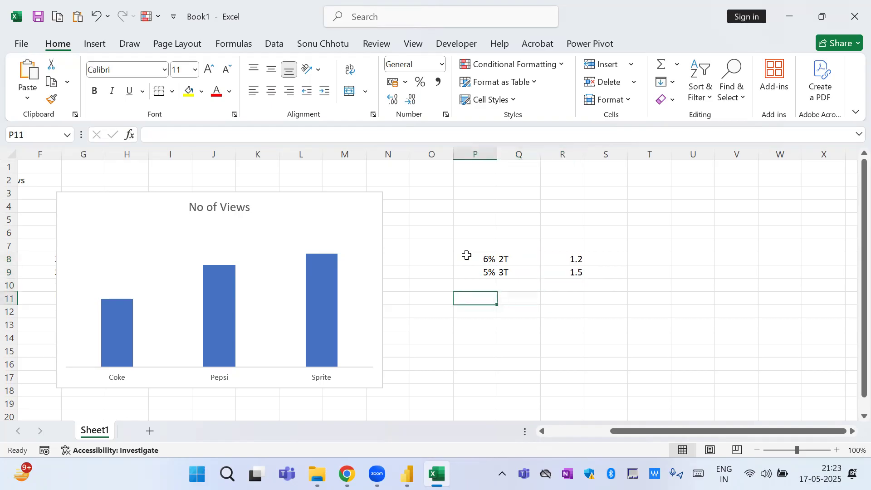
pyautogui.write('Income')
pyautogui.press('Return')
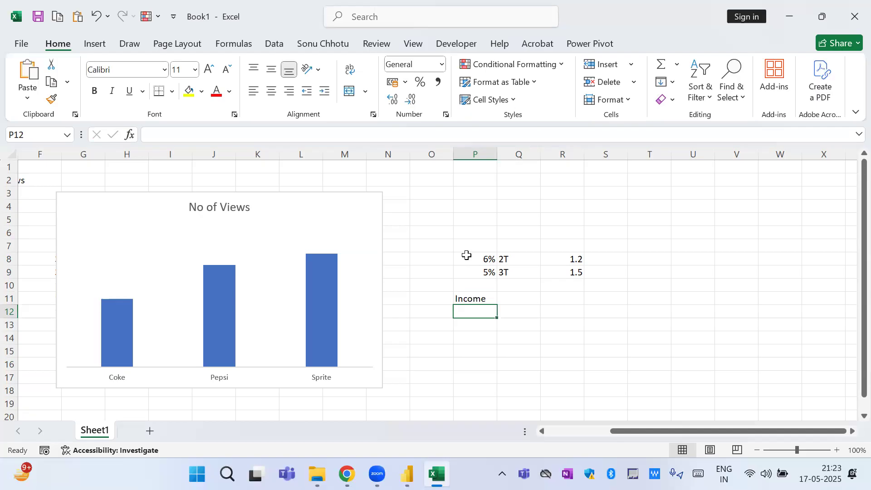
pyautogui.write('Ss')
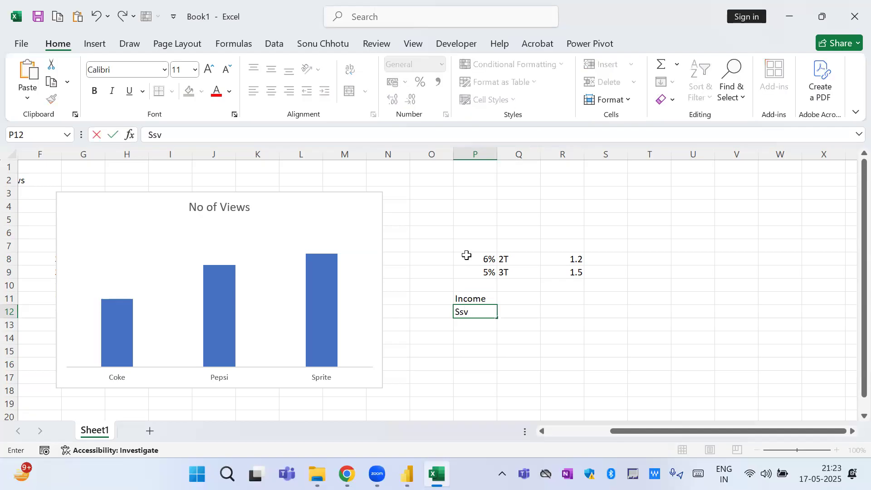
pyautogui.press('BackSpace')
pyautogui.write('aving')
pyautogui.press('Return')
pyautogui.press('Up')
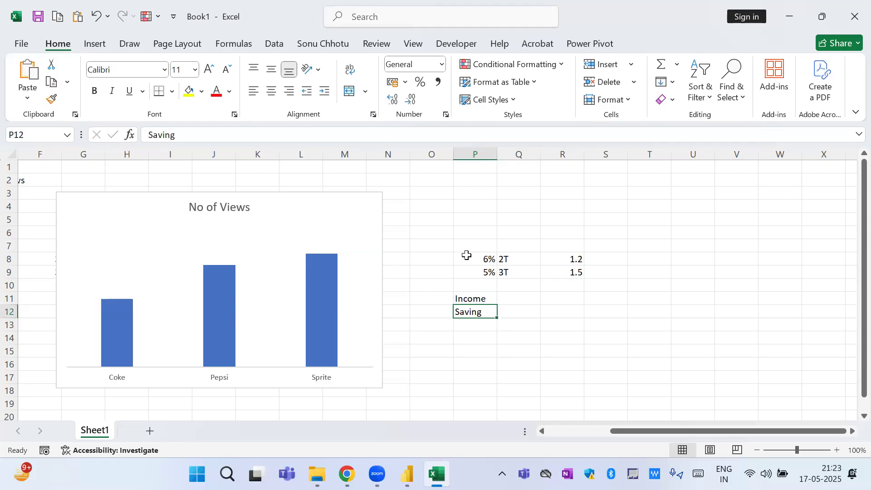
pyautogui.press('Up')
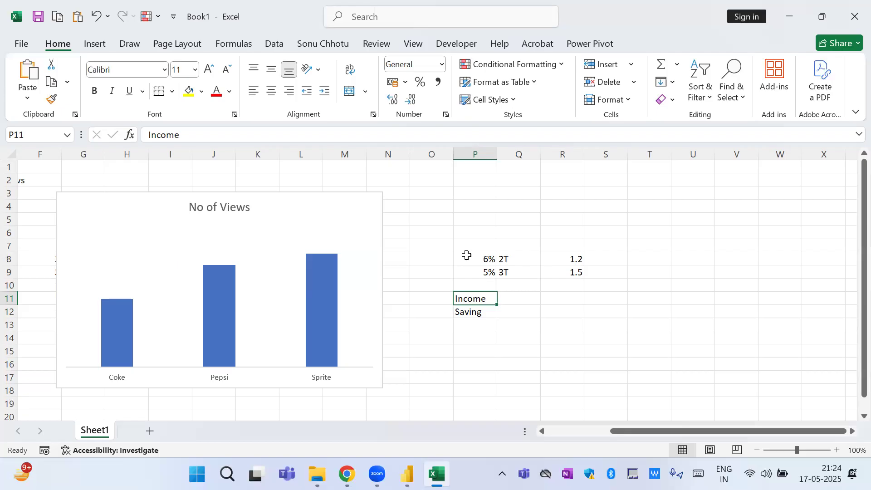
# Check Power BI's visuals, return to Excel and examine its statistical and scatter chart types.
pyautogui.hotkey('alt', 'Tab')
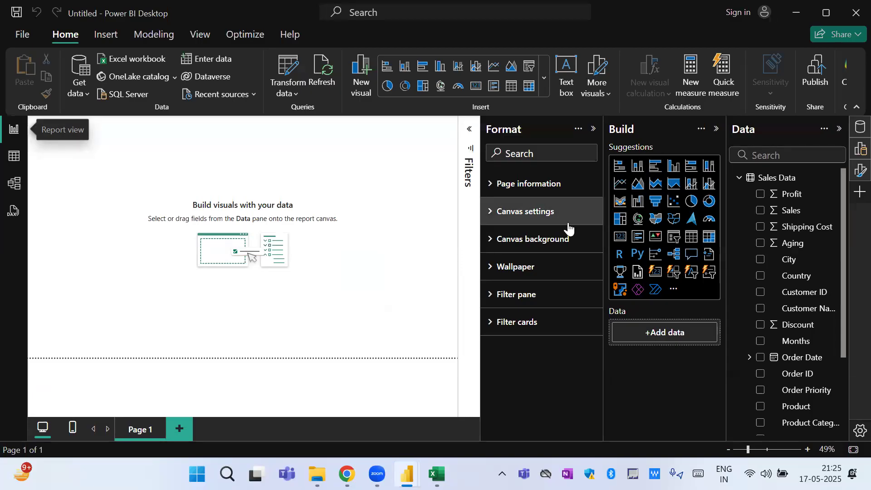
pyautogui.hotkey('alt', 'Tab')
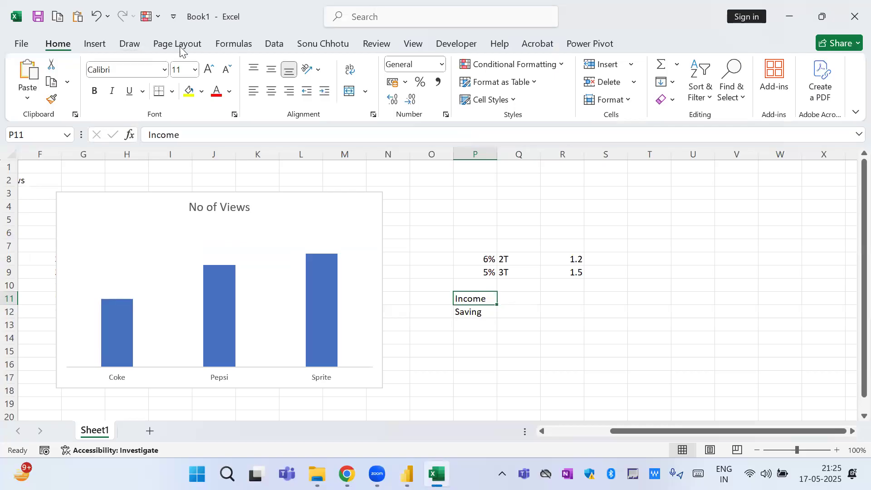
pyautogui.click(99, 46)
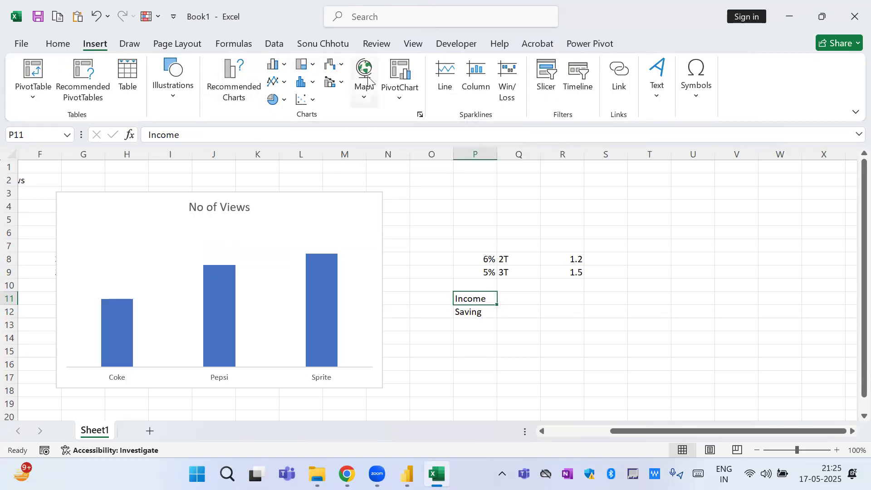
pyautogui.click(311, 83)
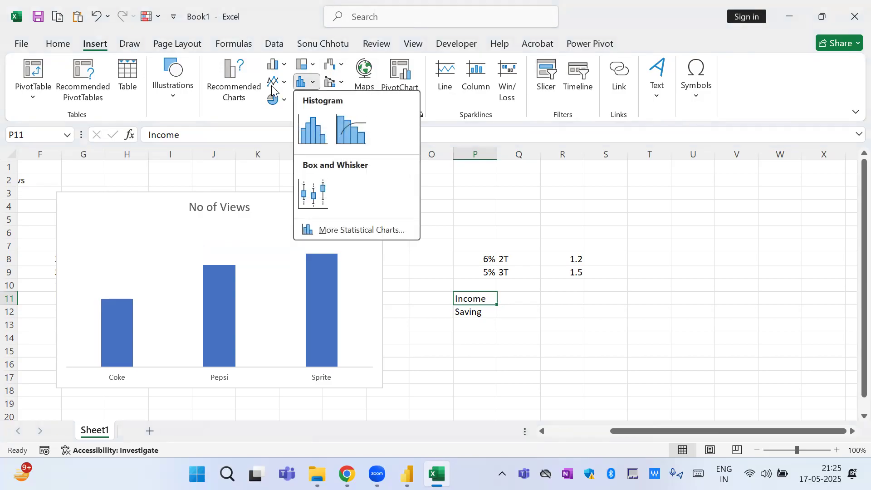
pyautogui.click(269, 115)
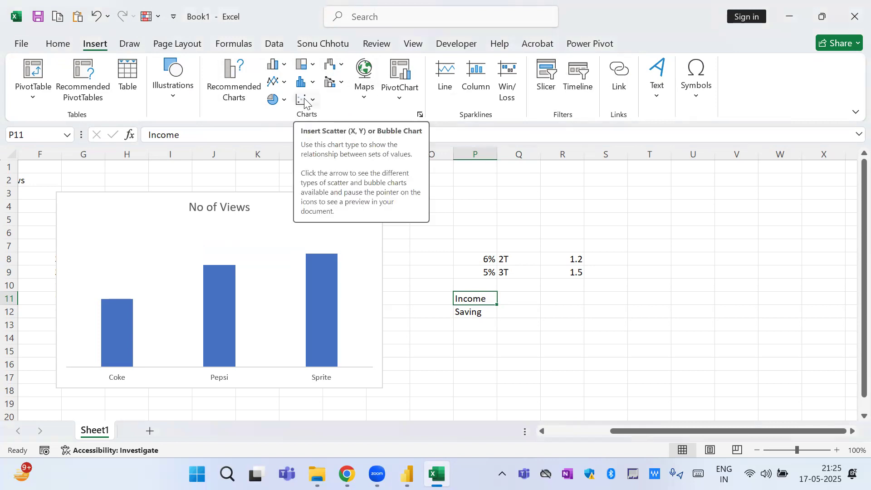
# Switch to Power BI, view the Table page of the Data Analysis Class Batch 22 report, and return to the untitled report.
pyautogui.hotkey('alt', 'Tab')
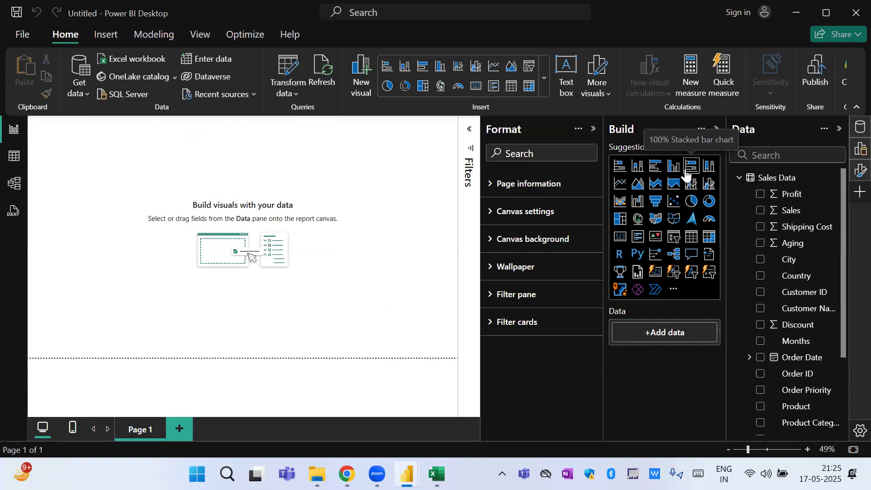
pyautogui.hotkey('alt', 'Tab')
pyautogui.hotkey('alt', 'Tab')
pyautogui.hotkey('alt', 'Tab')
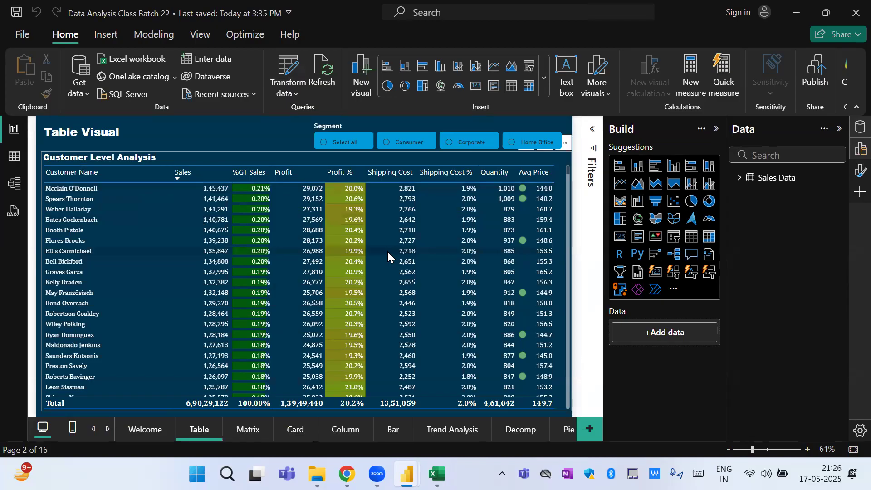
pyautogui.hotkey('alt', 'Tab')
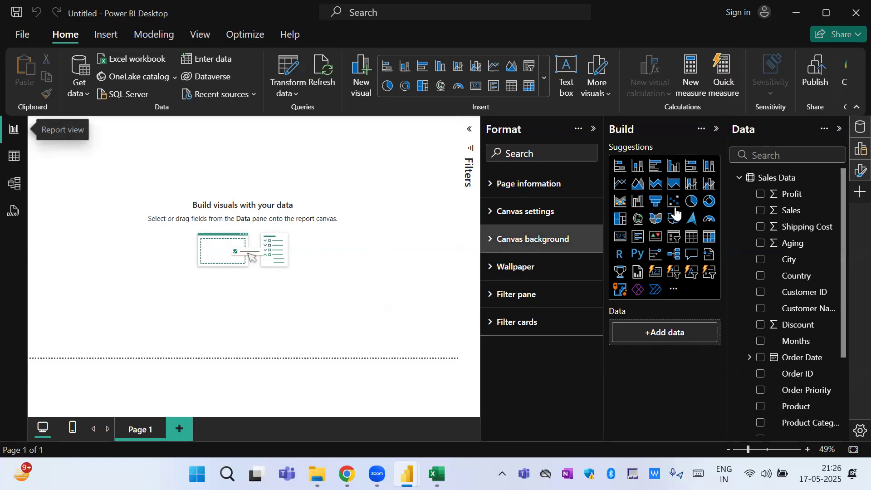
# Insert an empty table visual, enlarge it to nearly fill Page 1, and collapse the Filters pane.
pyautogui.moveTo(797, 312); pyautogui.dragTo(841, 319)
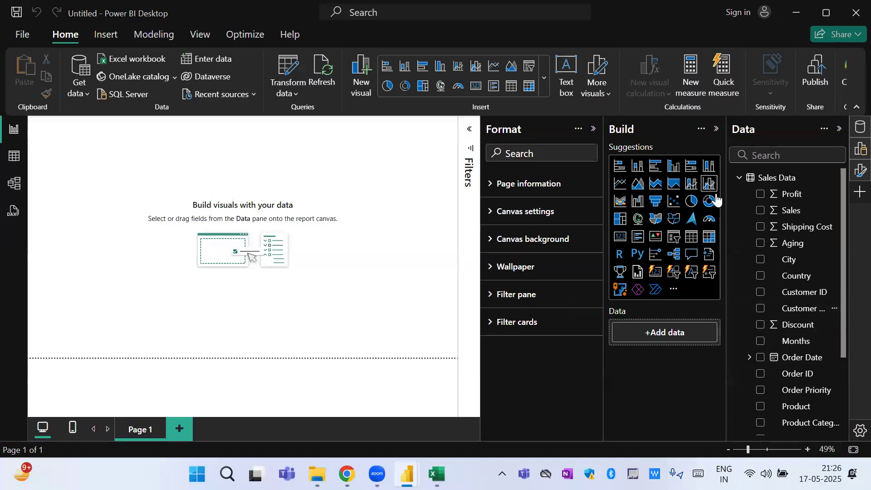
pyautogui.click(692, 237)
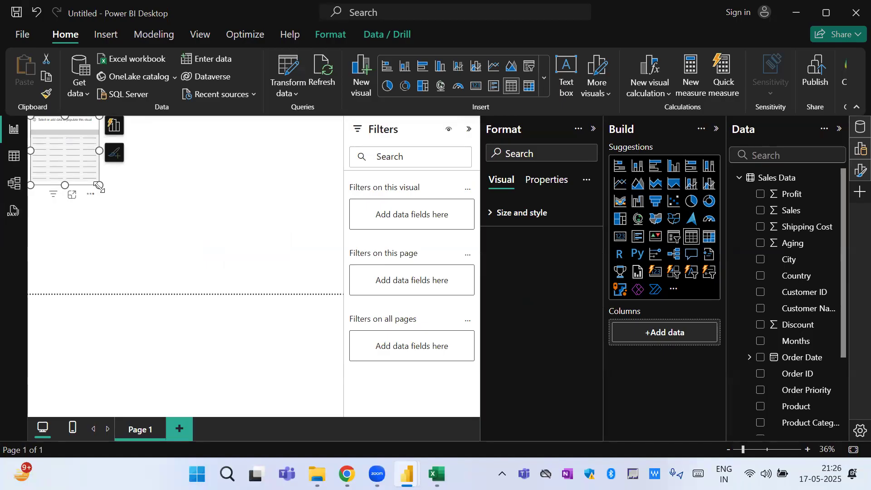
pyautogui.moveTo(99, 184); pyautogui.dragTo(343, 291)
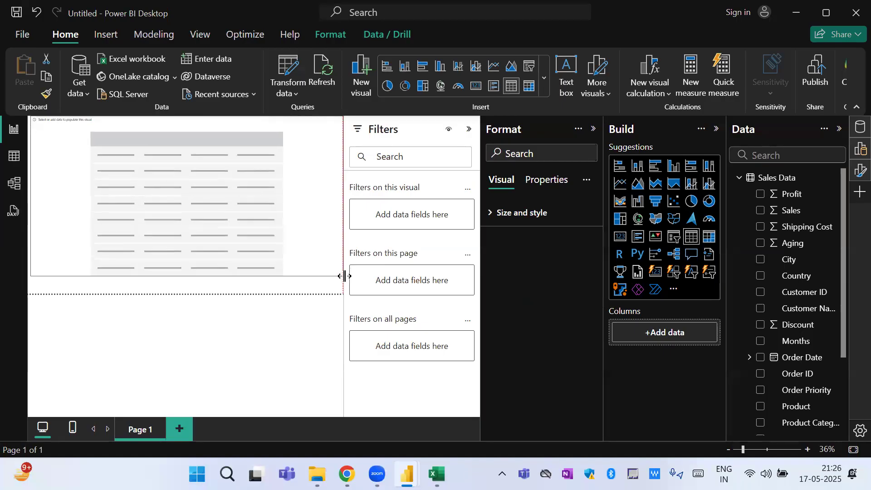
pyautogui.click(469, 128)
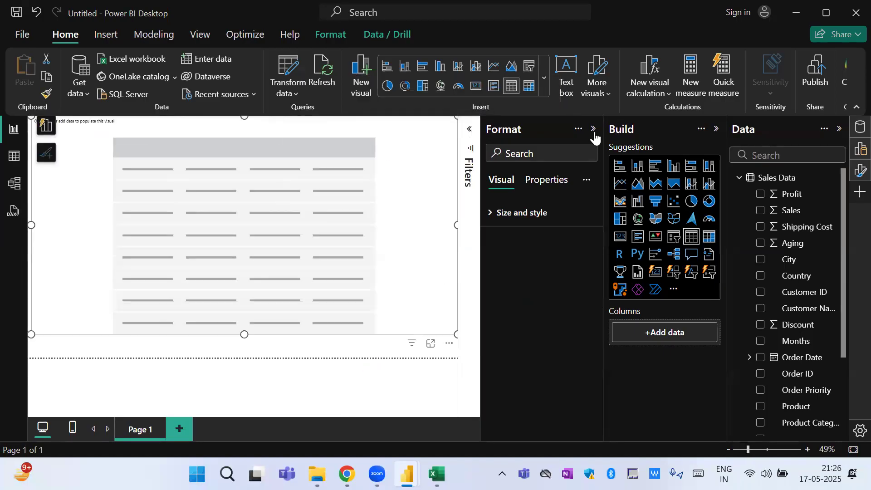
# Collapse the Format pane and add the Customer Name and Sales fields as columns of the table visual.
pyautogui.click(593, 129)
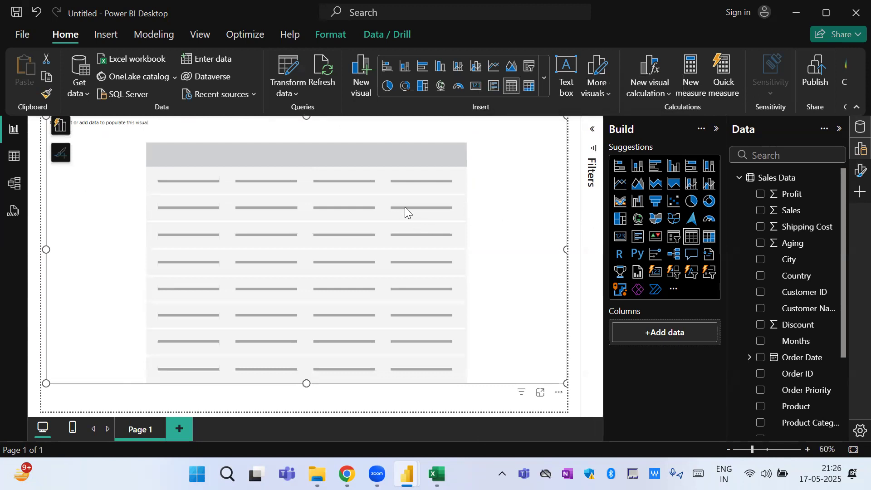
pyautogui.click(669, 334)
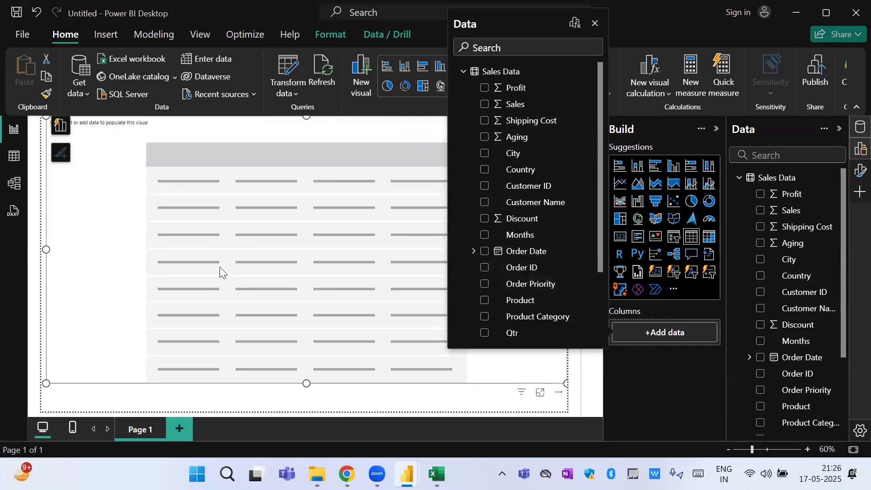
pyautogui.click(659, 354)
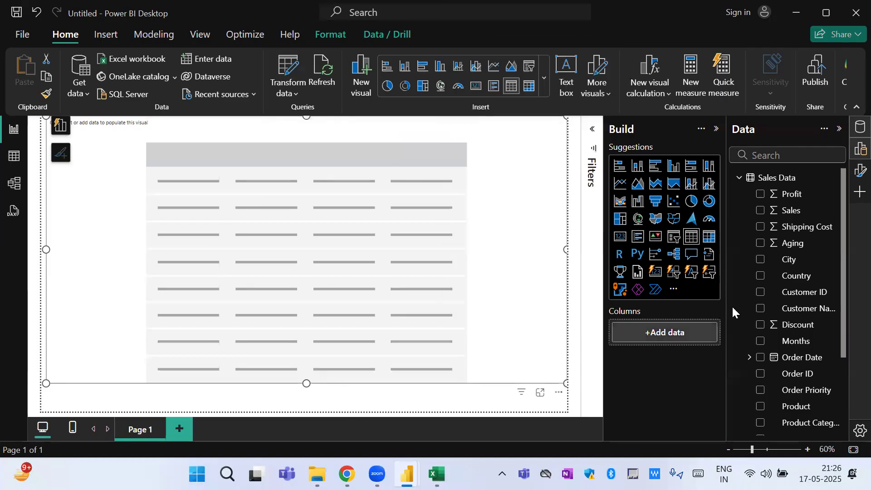
pyautogui.moveTo(803, 310); pyautogui.dragTo(653, 333)
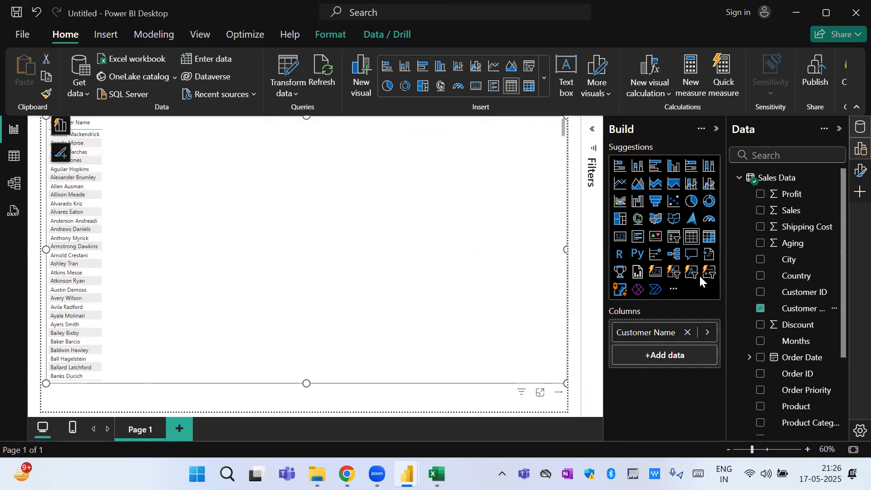
pyautogui.moveTo(807, 221); pyautogui.dragTo(204, 194)
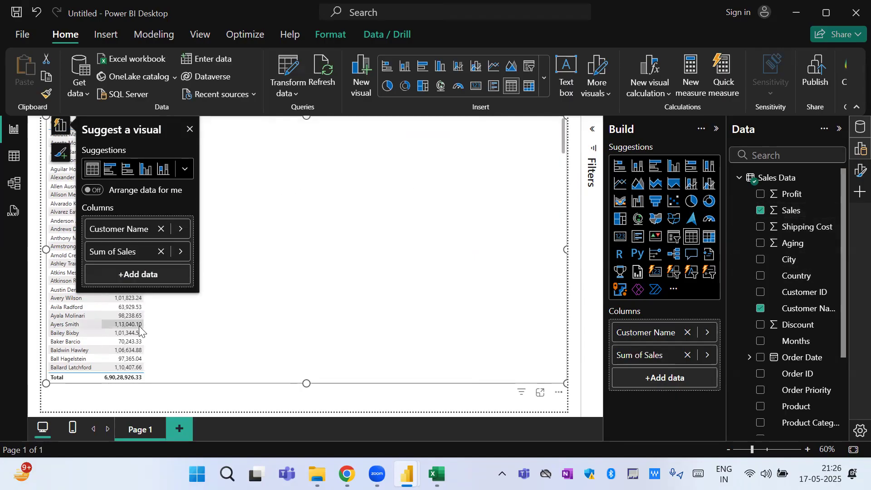
pyautogui.click(190, 129)
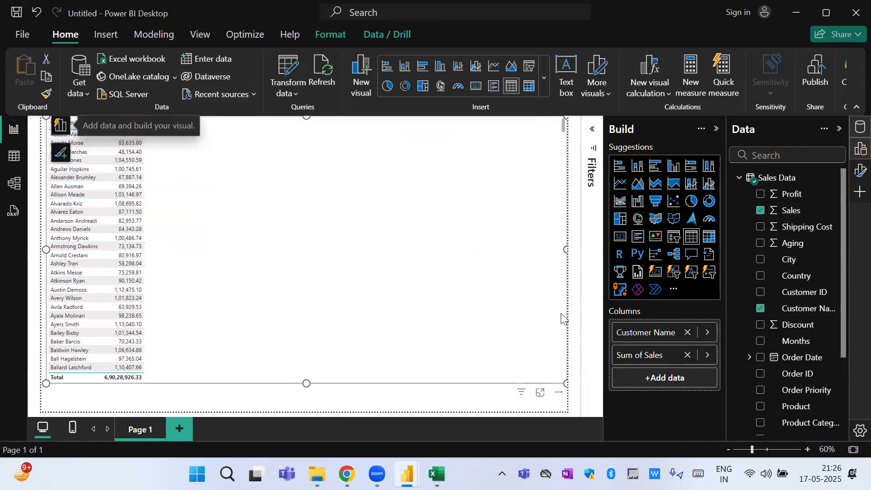
# Narrow the table visual slightly and add the Profit field as its third column.
pyautogui.moveTo(566, 252); pyautogui.dragTo(539, 250)
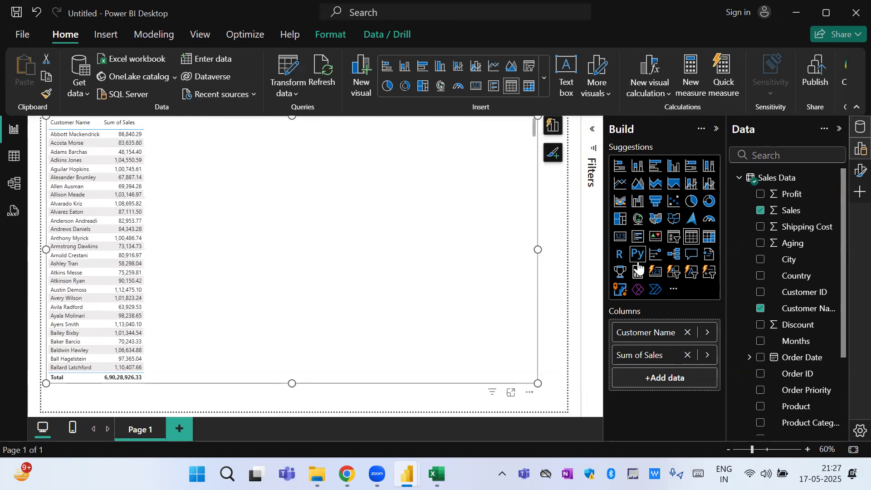
pyautogui.moveTo(789, 196); pyautogui.dragTo(278, 231)
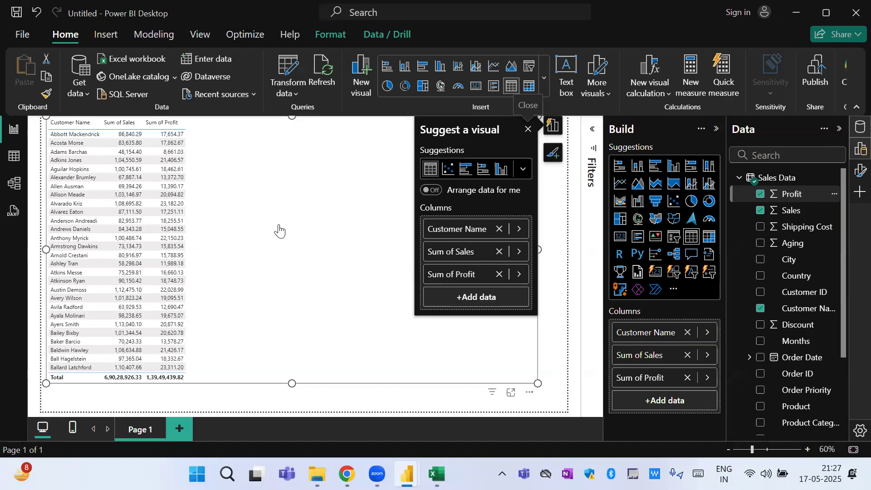
pyautogui.click(557, 287)
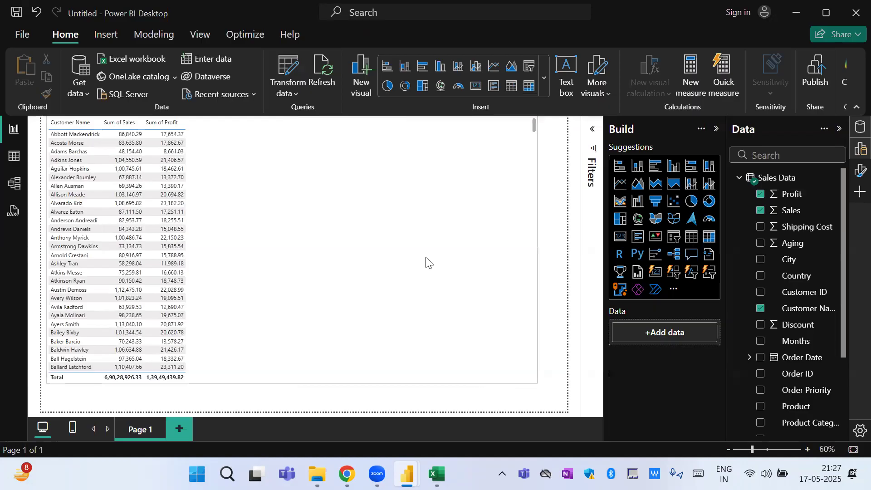
# Delete the table visual and insert a new one, about half the page wide and nearly its full height.
pyautogui.click(484, 272)
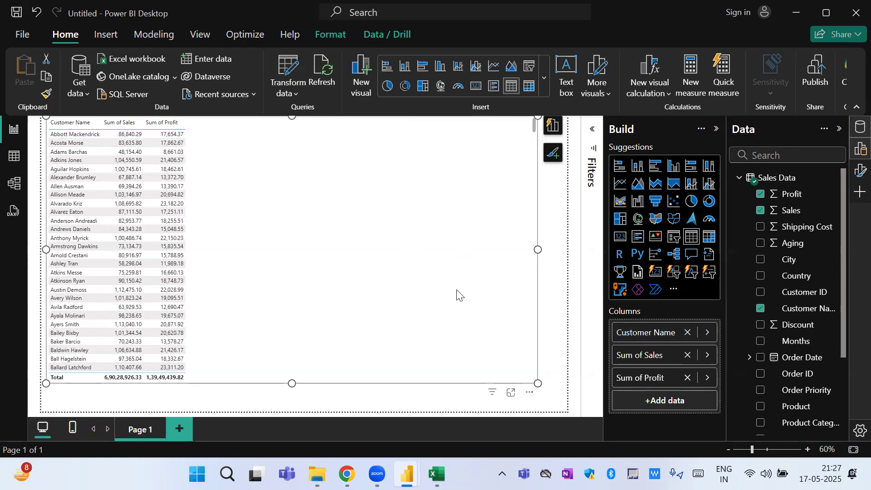
pyautogui.press('Delete')
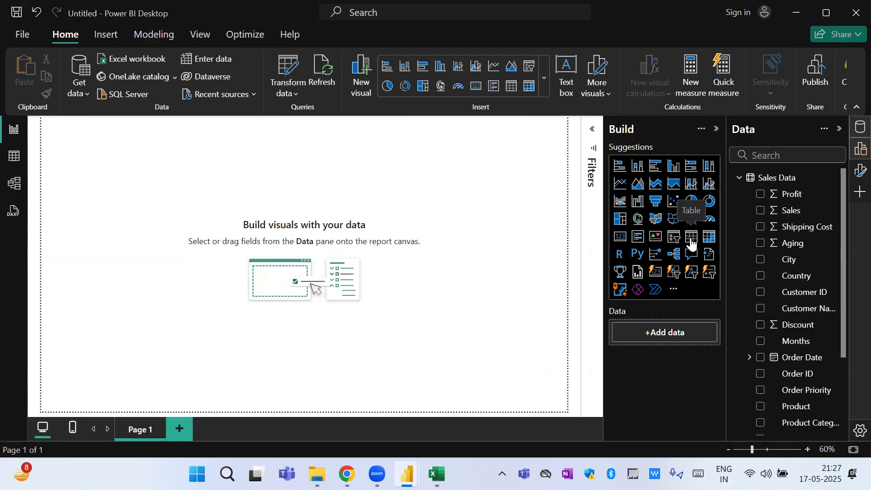
pyautogui.click(691, 244)
pyautogui.moveTo(159, 230); pyautogui.dragTo(298, 403)
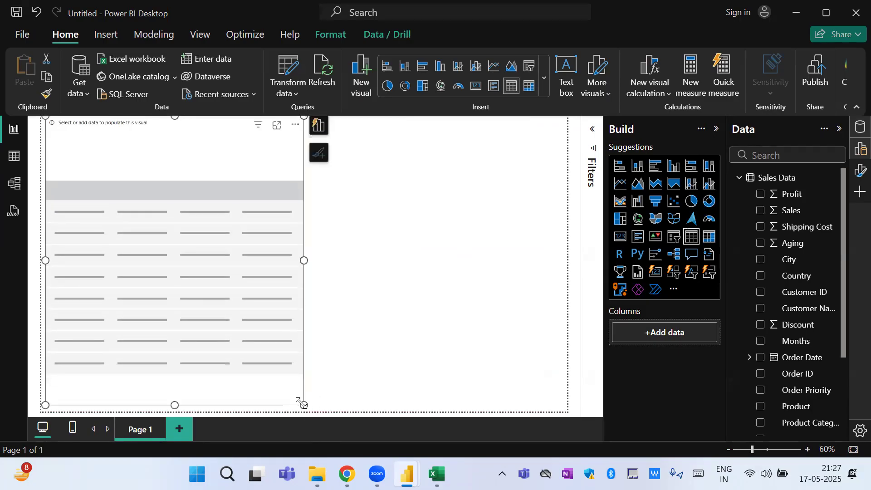
# Add Customer Name and Sales as columns of the new table and move it slightly right and down on the page.
pyautogui.moveTo(797, 309); pyautogui.dragTo(667, 332)
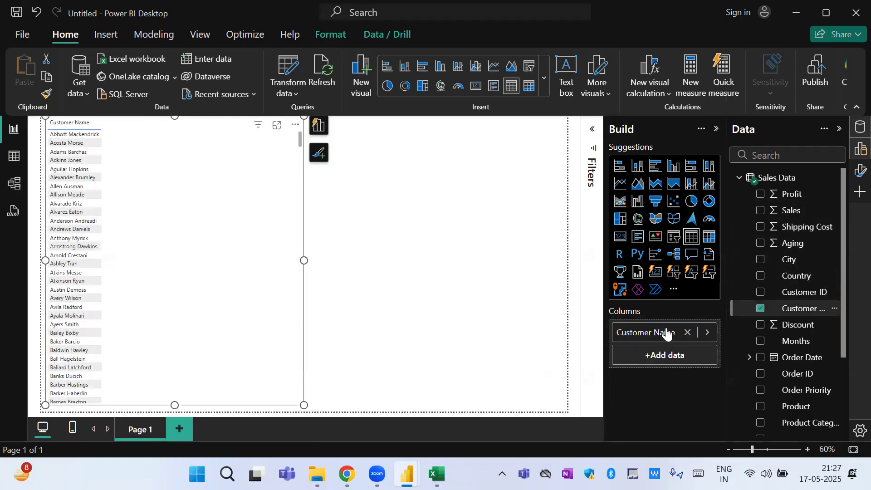
pyautogui.moveTo(784, 214); pyautogui.dragTo(218, 224)
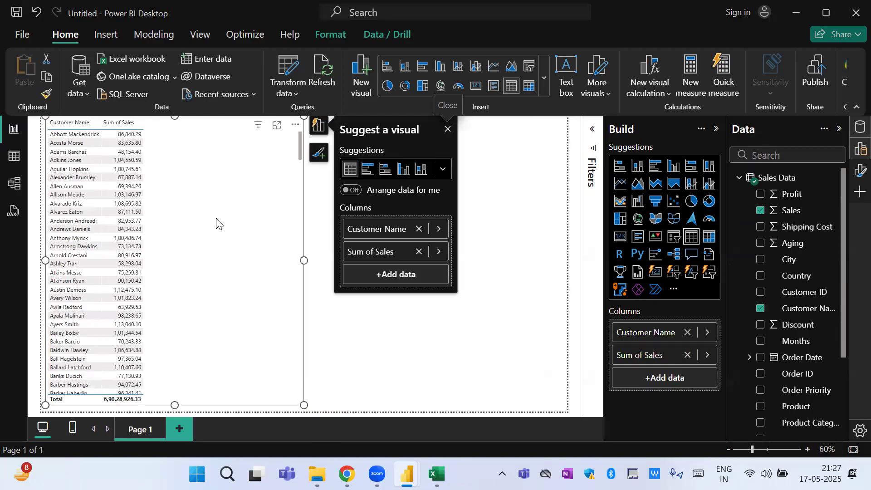
pyautogui.moveTo(201, 227); pyautogui.dragTo(257, 263)
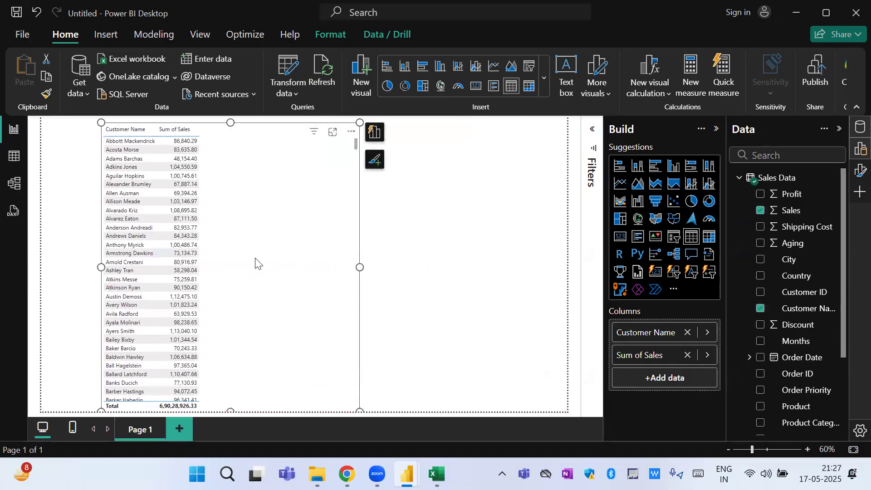
# Show the table in focus mode and set the Sales field's decimal places to 0.
pyautogui.click(334, 134)
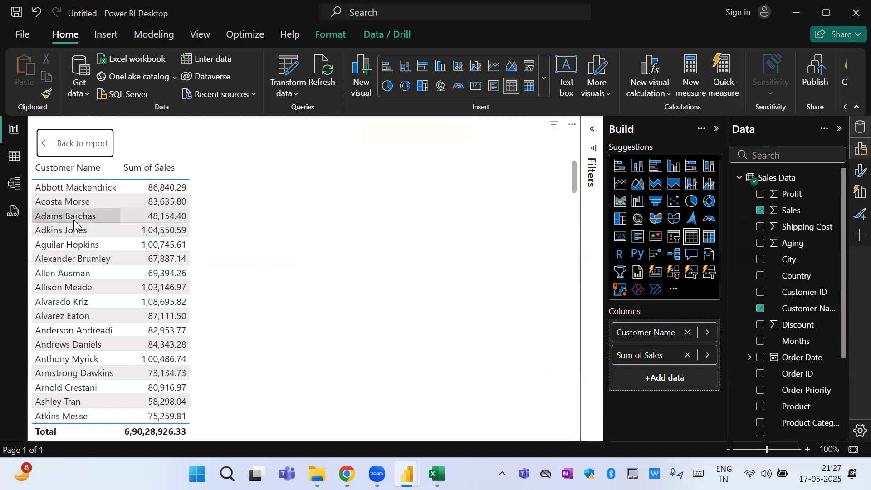
pyautogui.click(59, 145)
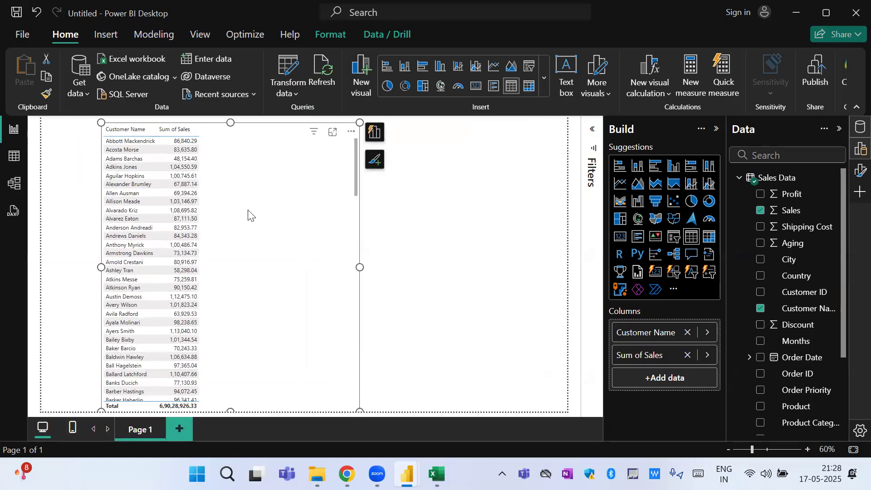
pyautogui.click(333, 132)
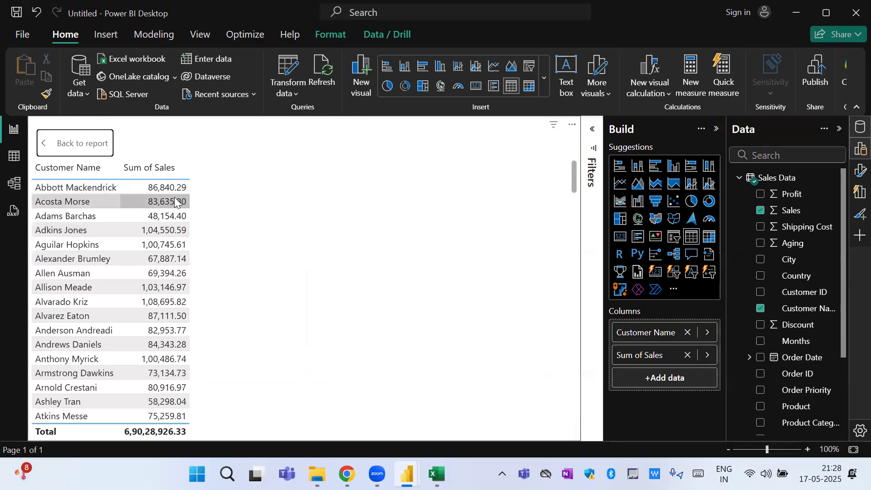
pyautogui.click(800, 212)
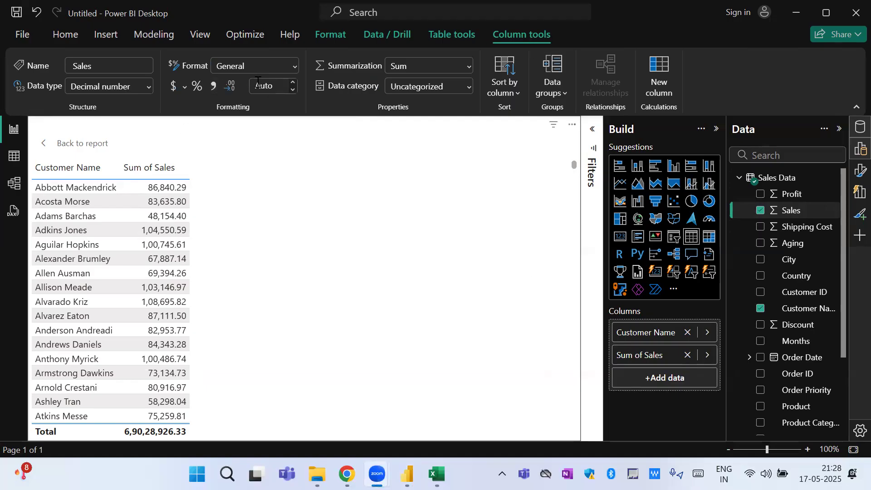
pyautogui.click(277, 85)
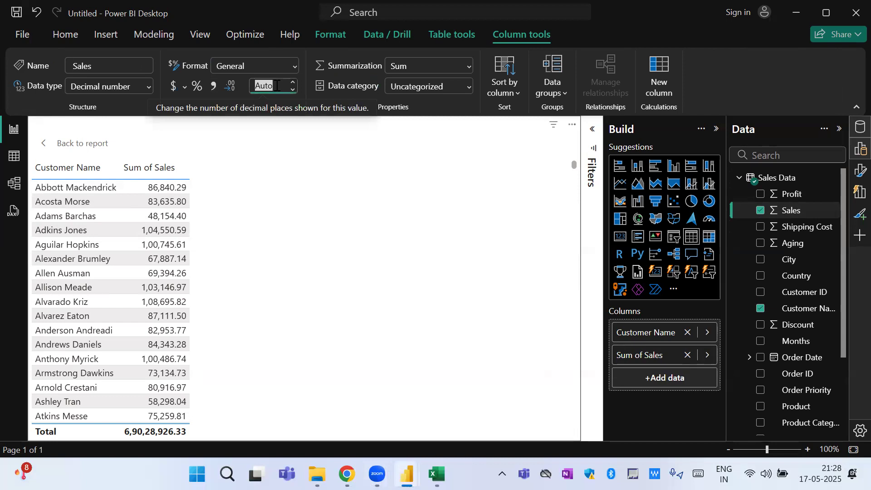
pyautogui.click(277, 86)
pyautogui.press('Up')
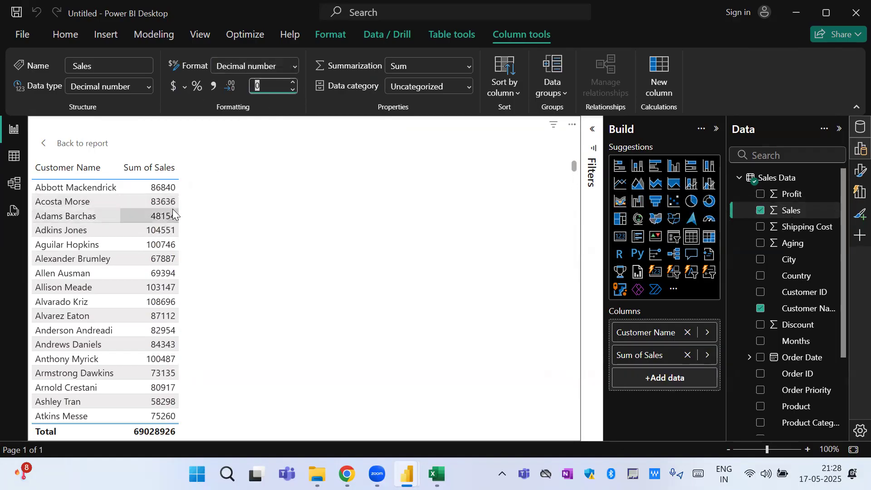
# Return to the report, reopen the table in focus mode and turn on the thousands separator for the Sales field.
pyautogui.click(44, 144)
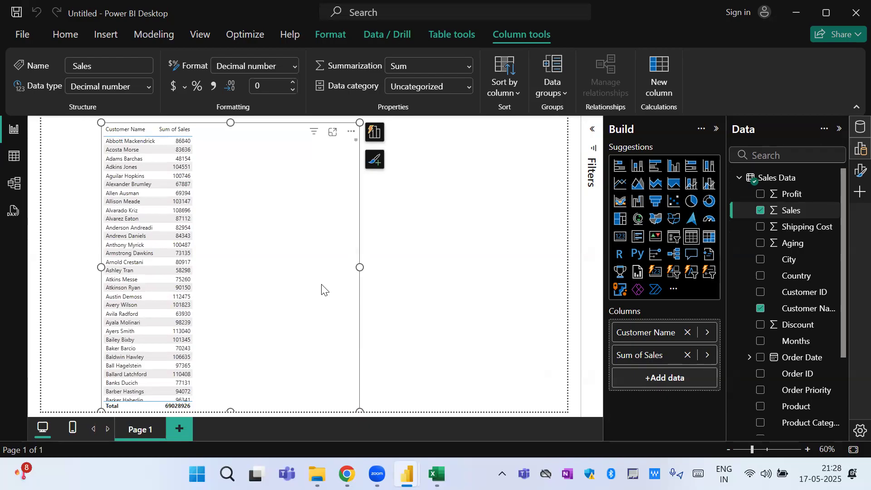
pyautogui.click(334, 133)
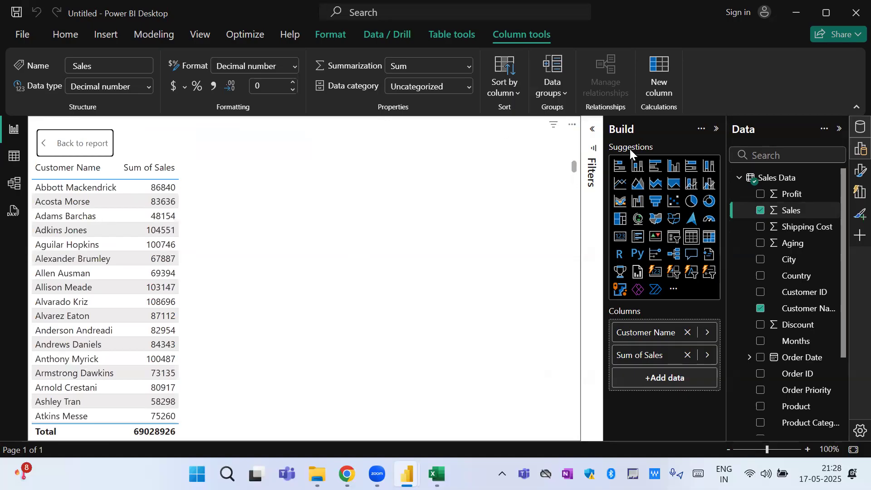
pyautogui.click(220, 91)
pyautogui.click(214, 87)
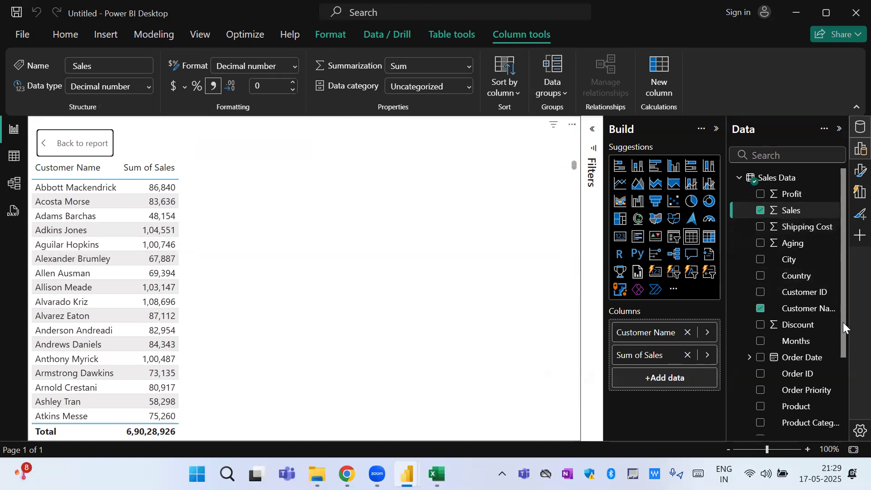
# Add the Segment field to the table and make it the first column, ahead of Customer Name.
pyautogui.moveTo(843, 322); pyautogui.dragTo(838, 407)
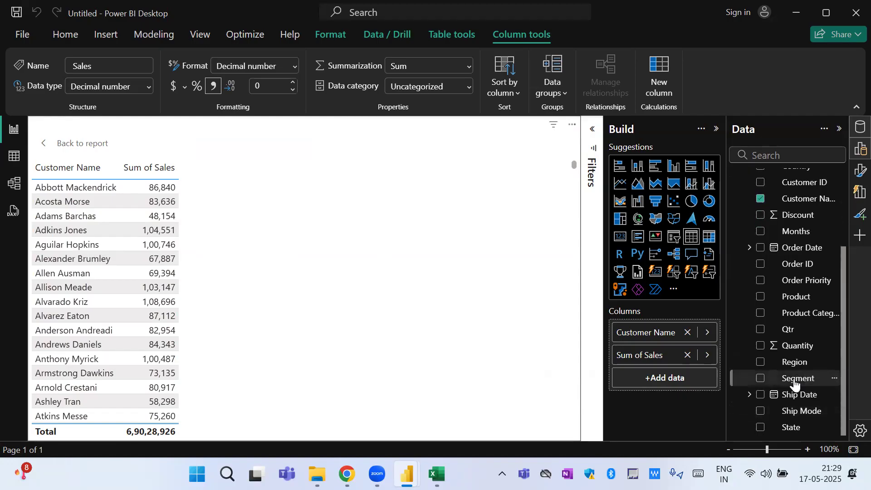
pyautogui.moveTo(795, 383); pyautogui.dragTo(671, 371)
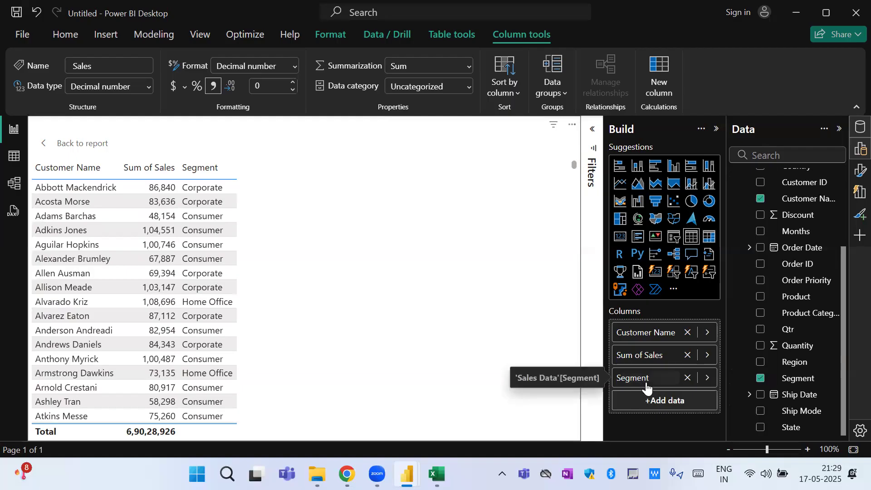
pyautogui.moveTo(647, 383); pyautogui.dragTo(645, 331)
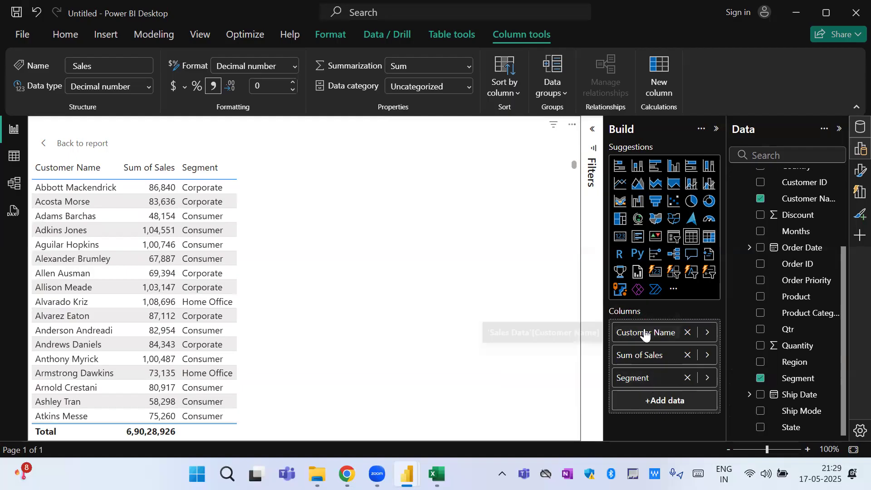
pyautogui.moveTo(642, 382); pyautogui.dragTo(643, 320)
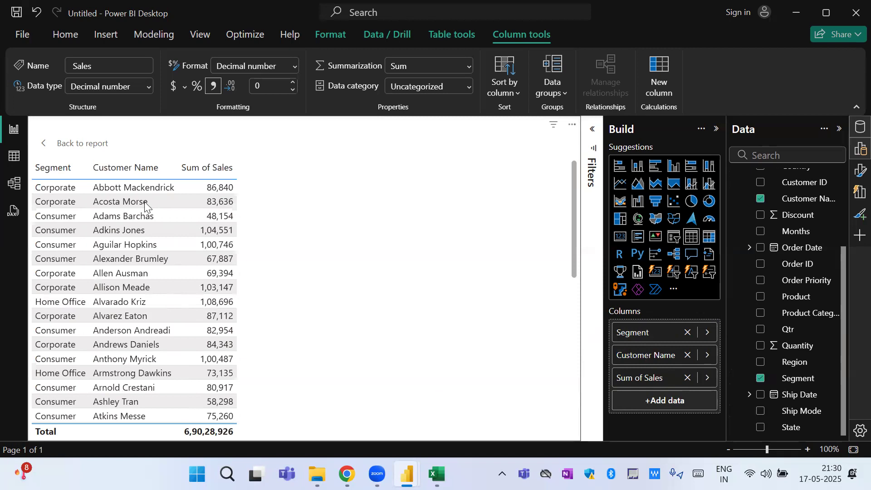
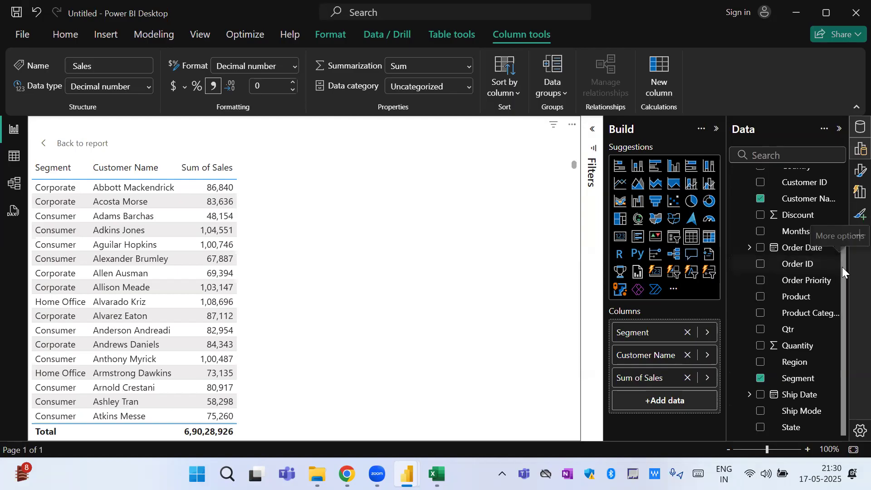
pyautogui.scroll(5, 845, 268)
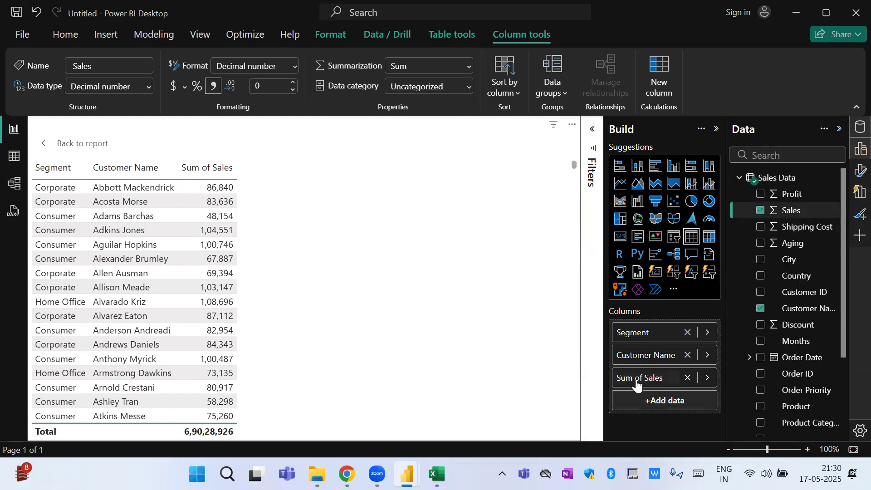
pyautogui.click(708, 378)
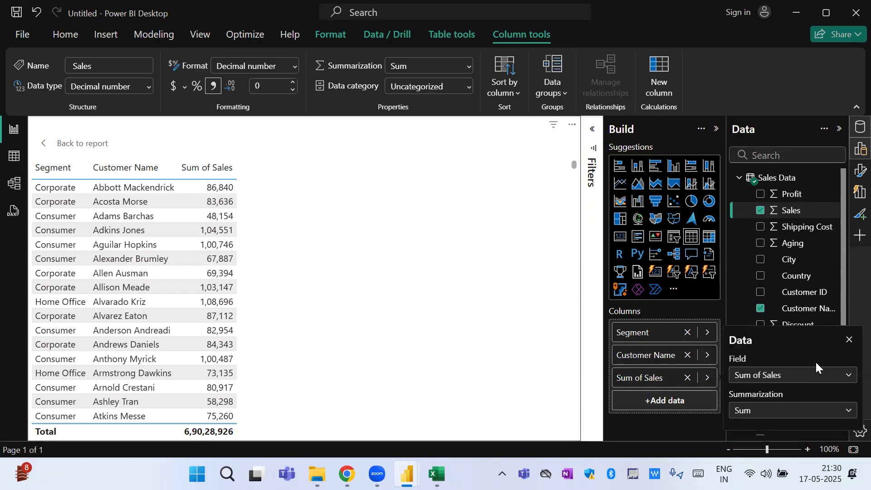
pyautogui.click(801, 292)
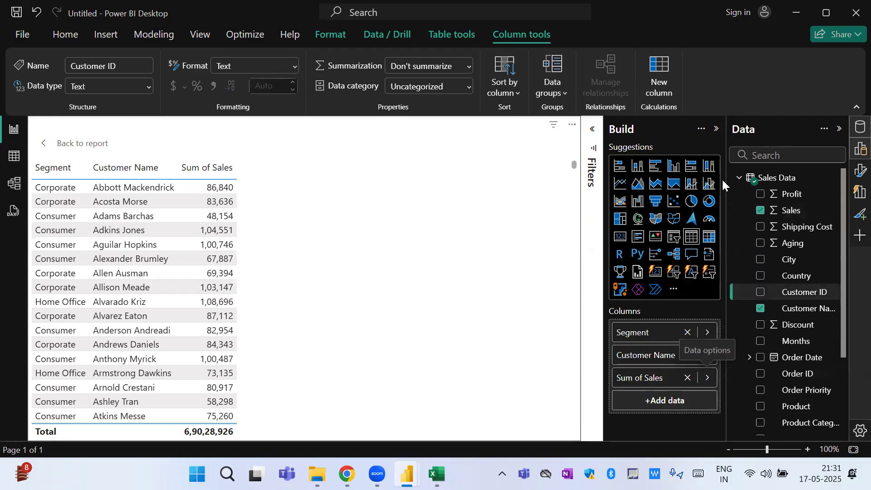
pyautogui.click(717, 129)
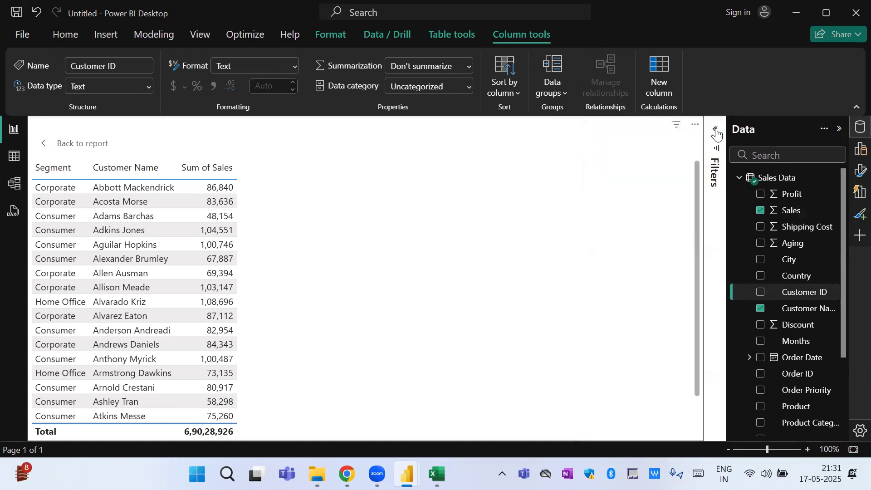
pyautogui.click(861, 150)
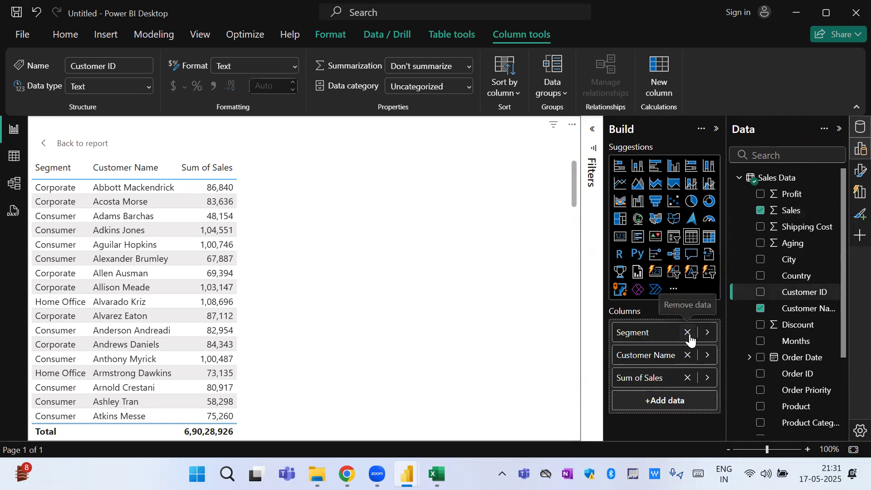
# Remove the Segment column from the table and change the Sales column's summarization to Average.
pyautogui.click(688, 333)
pyautogui.click(709, 355)
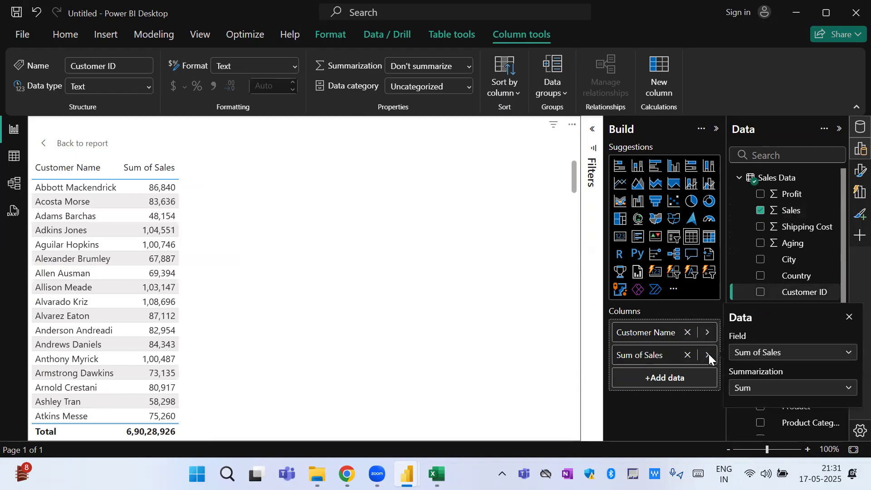
pyautogui.click(767, 390)
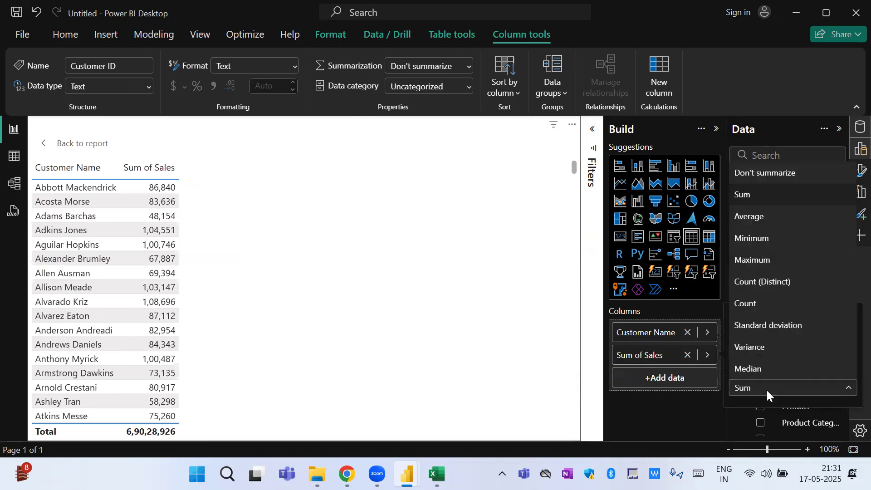
pyautogui.click(744, 220)
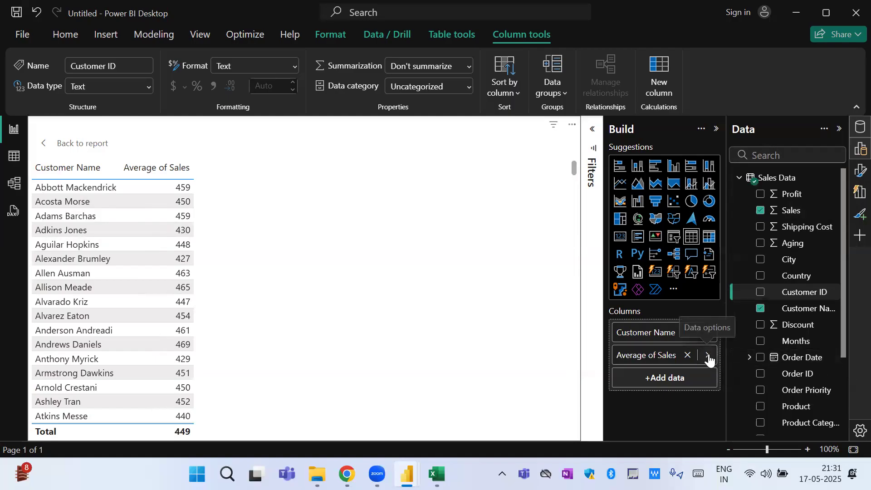
# Try the Minimum and Maximum summarizations on the table's Sales column.
pyautogui.click(710, 359)
pyautogui.click(793, 388)
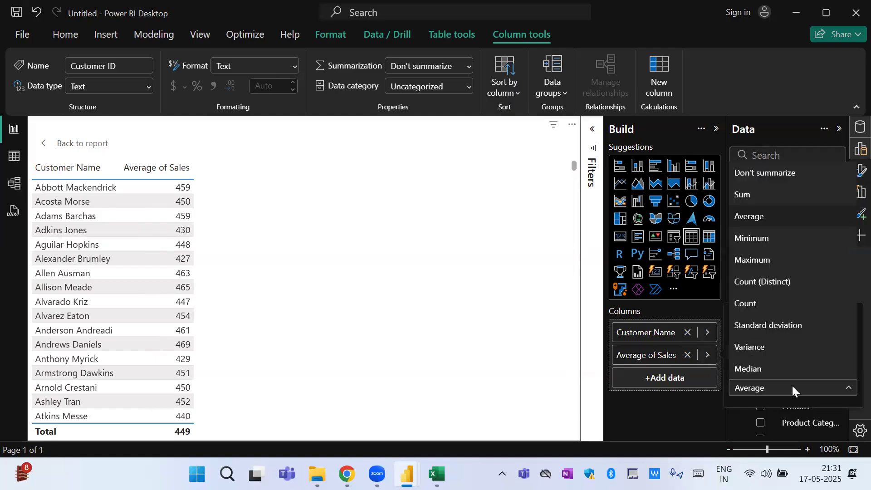
pyautogui.click(777, 245)
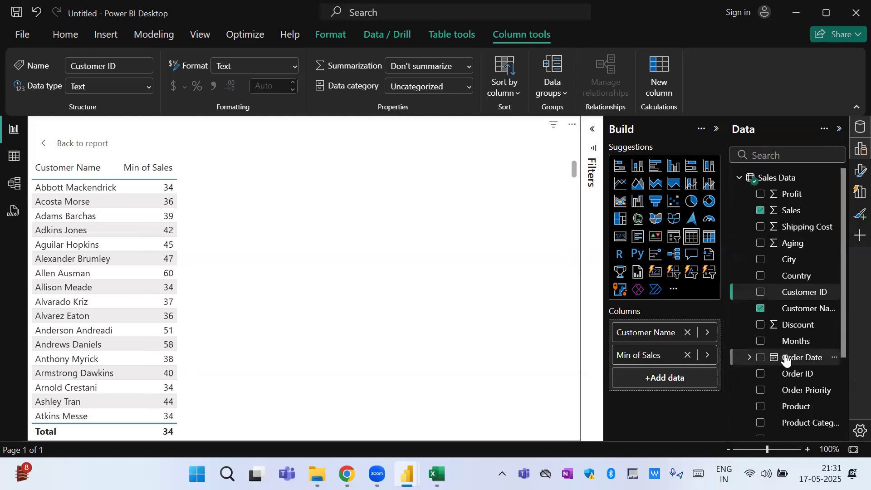
pyautogui.click(709, 356)
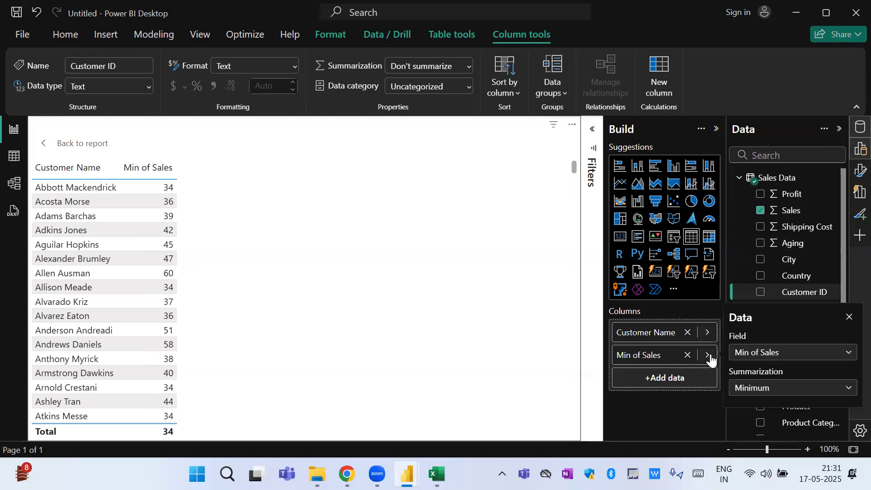
pyautogui.click(758, 388)
pyautogui.click(766, 262)
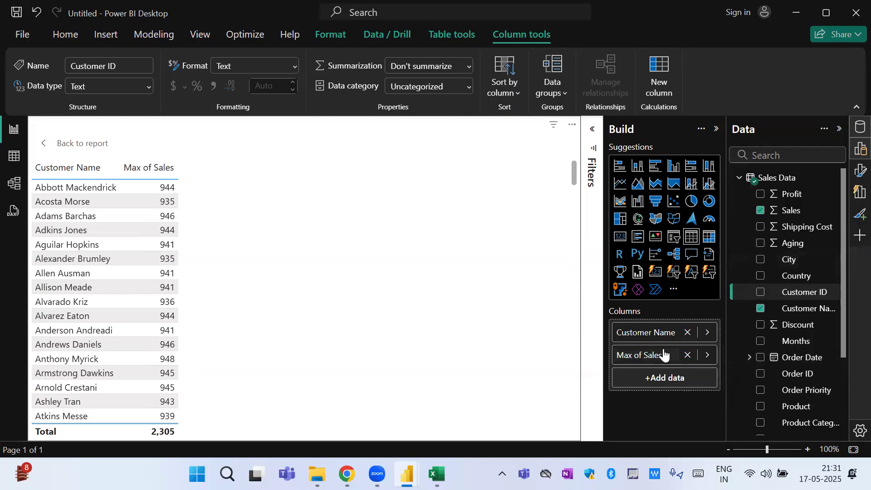
# Summarize the Sales column by Count and sort the table by it in descending order.
pyautogui.click(709, 357)
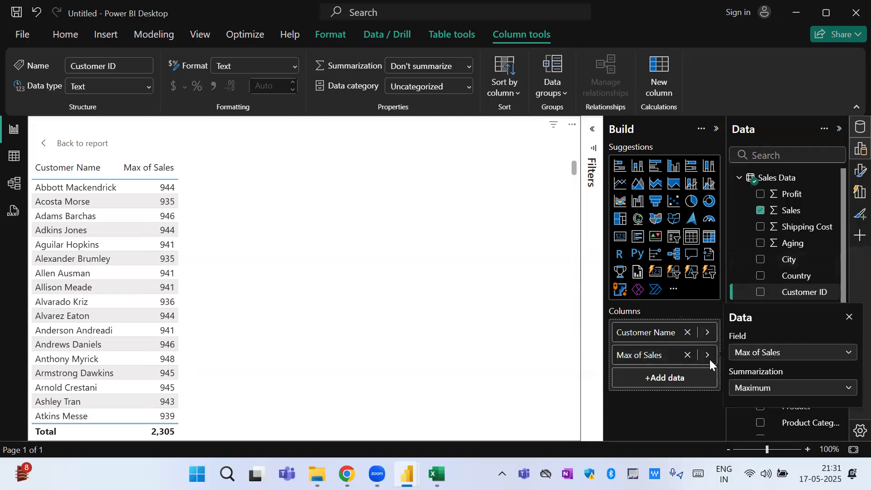
pyautogui.click(767, 388)
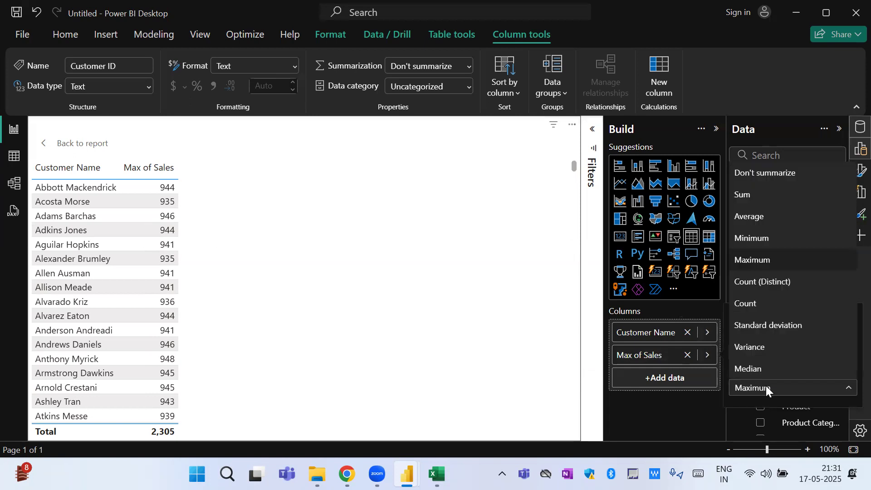
pyautogui.click(760, 305)
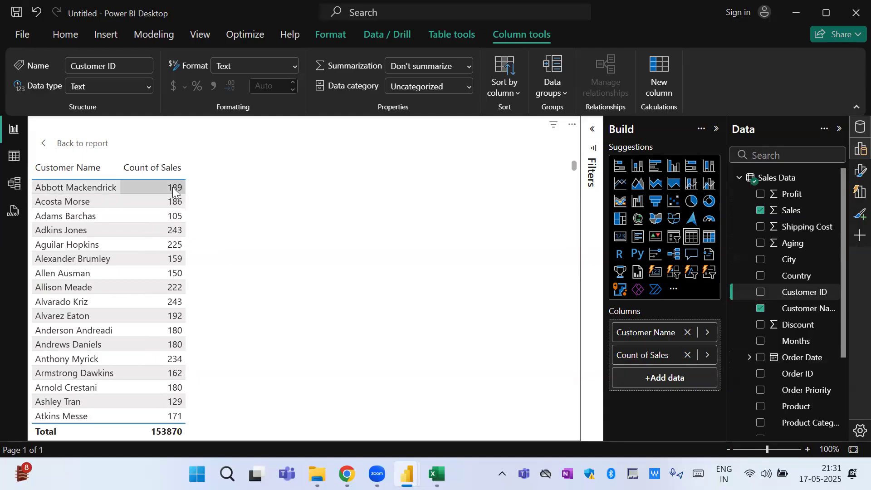
pyautogui.click(131, 176)
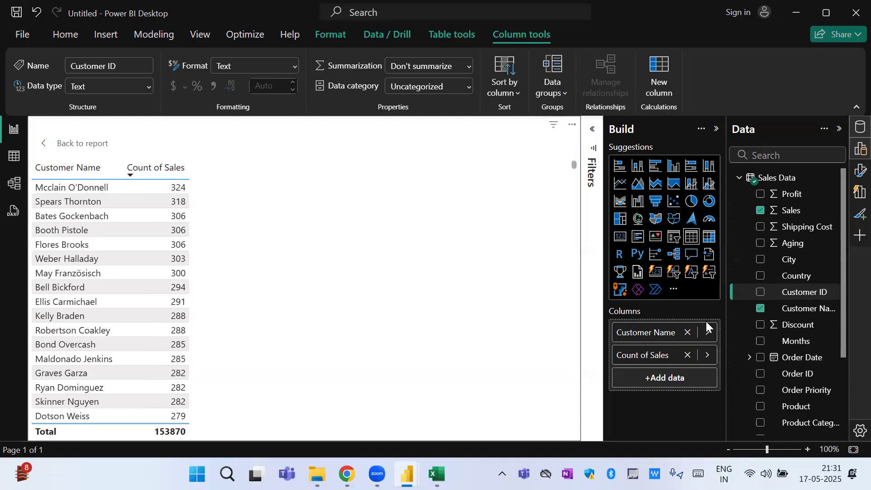
# Set the Sales column's summarization back to Sum.
pyautogui.click(709, 355)
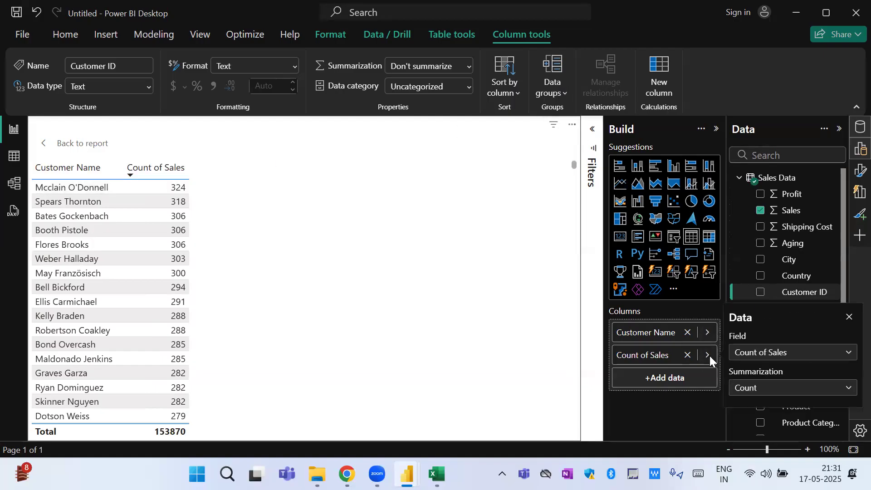
pyautogui.click(791, 393)
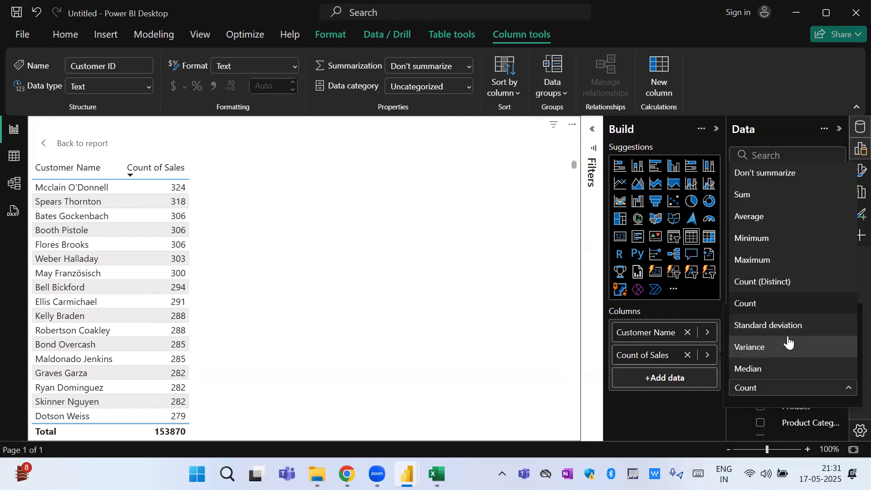
pyautogui.click(752, 196)
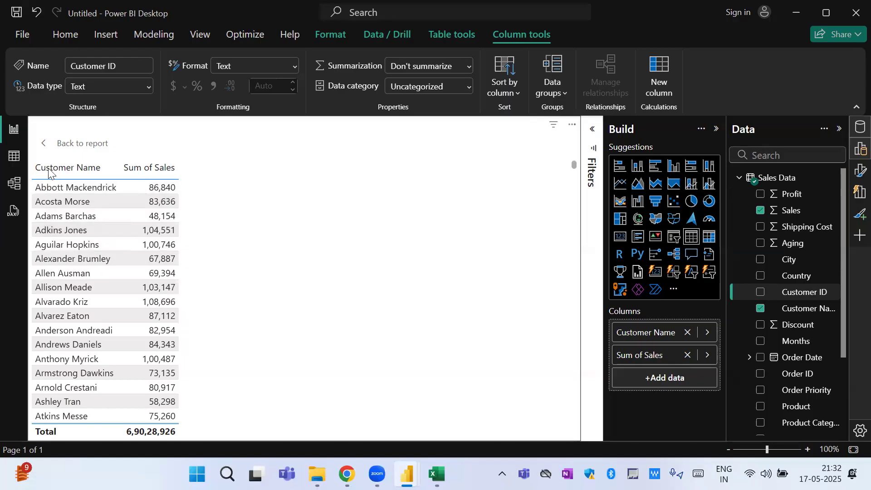
# Sort the table by Sum of Sales descending and ascending, and by Customer Name ascending and descending.
pyautogui.click(127, 178)
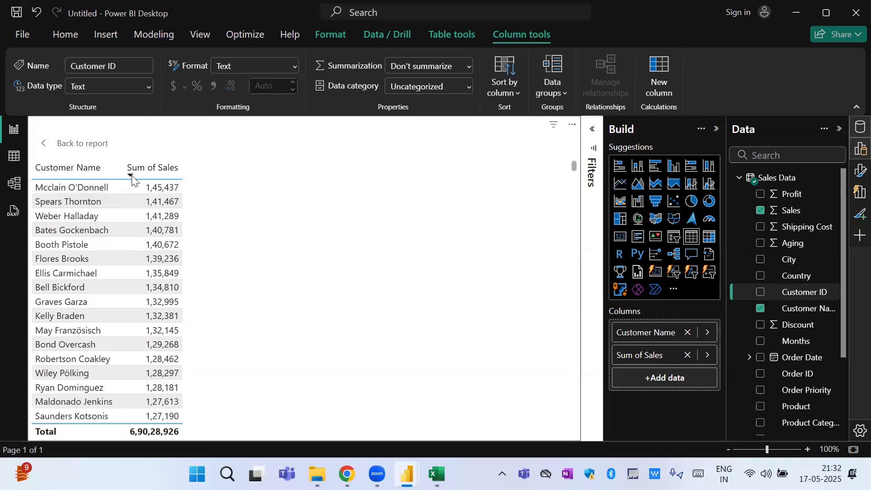
pyautogui.click(132, 180)
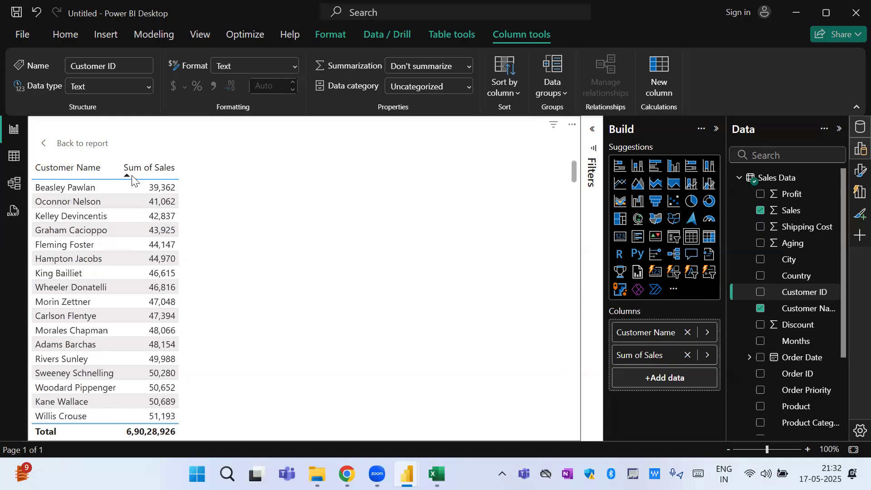
pyautogui.click(46, 178)
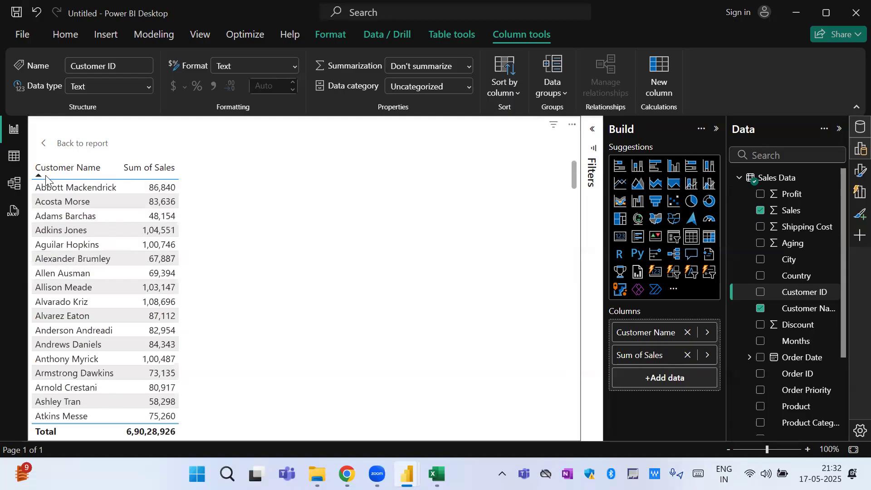
pyautogui.click(46, 178)
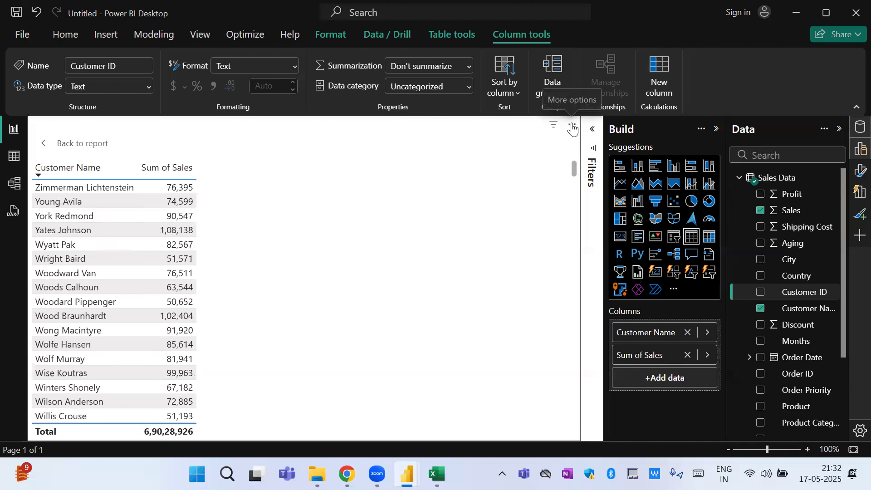
# Sort the table by Sum of Sales in descending order using the visual's sort options, and return to the report page.
pyautogui.click(572, 125)
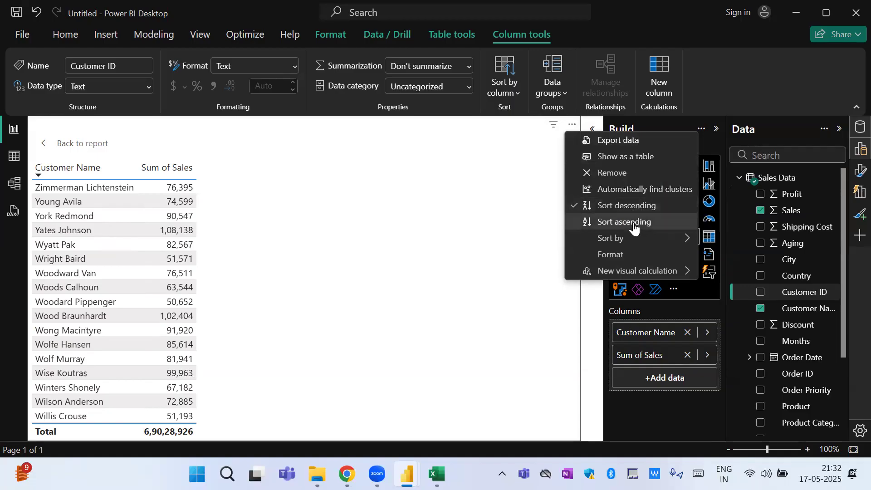
pyautogui.moveTo(642, 239)
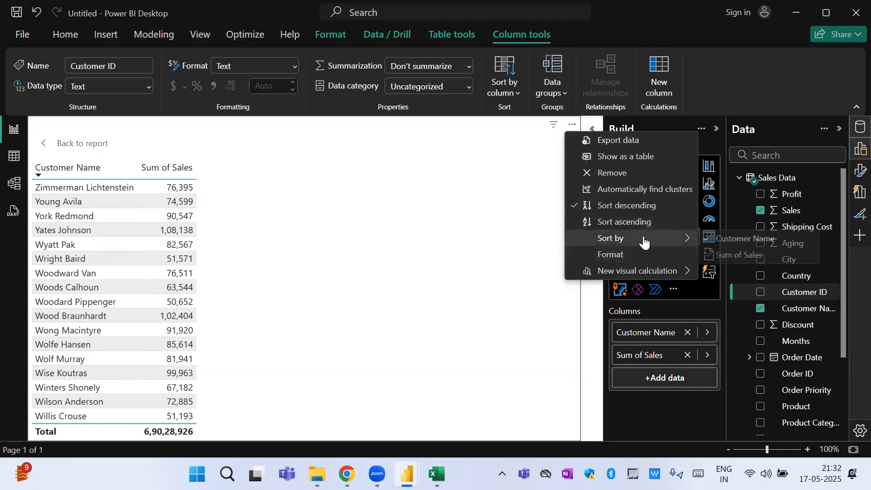
pyautogui.click(735, 256)
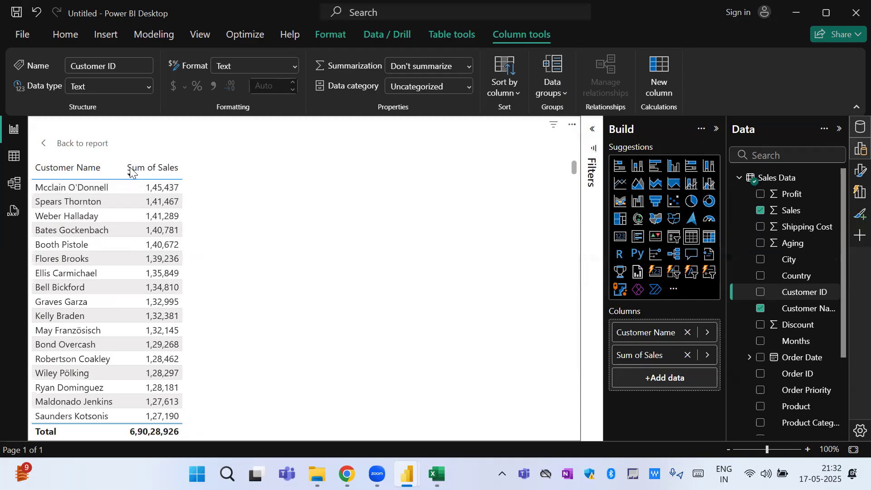
pyautogui.click(573, 126)
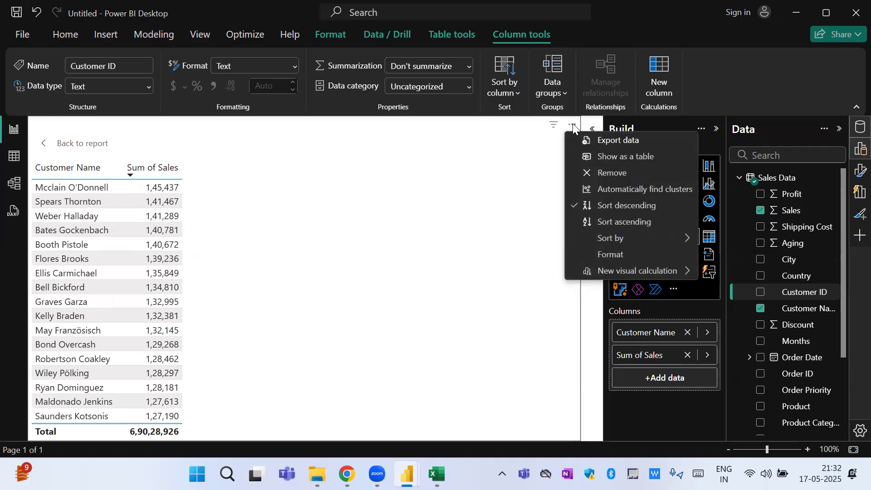
pyautogui.press('Escape')
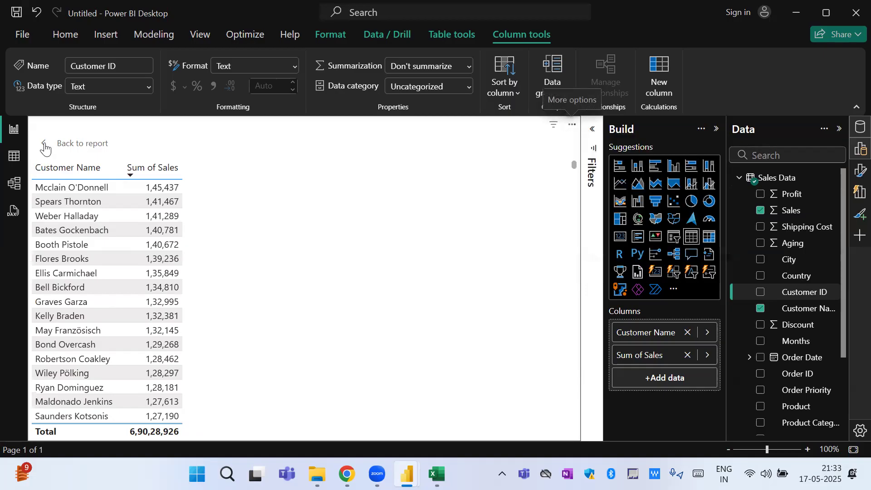
pyautogui.click(45, 145)
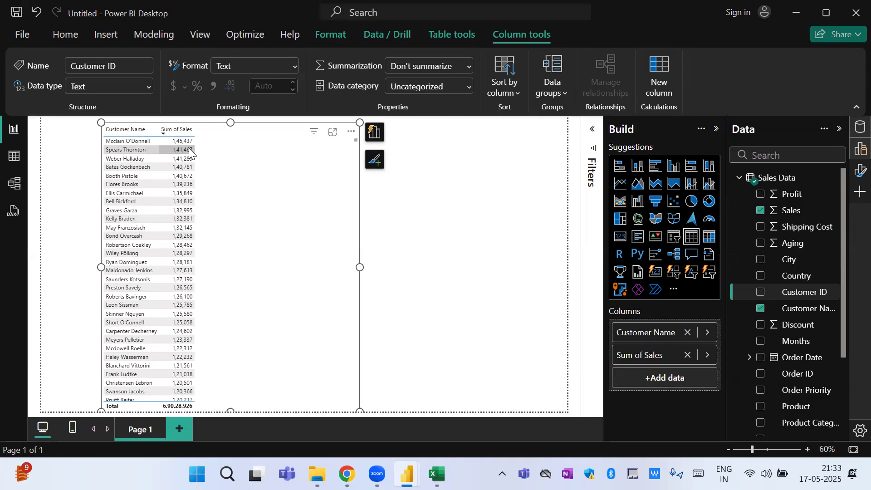
# Deselect the table and open the page information in the report page's format settings.
pyautogui.click(441, 194)
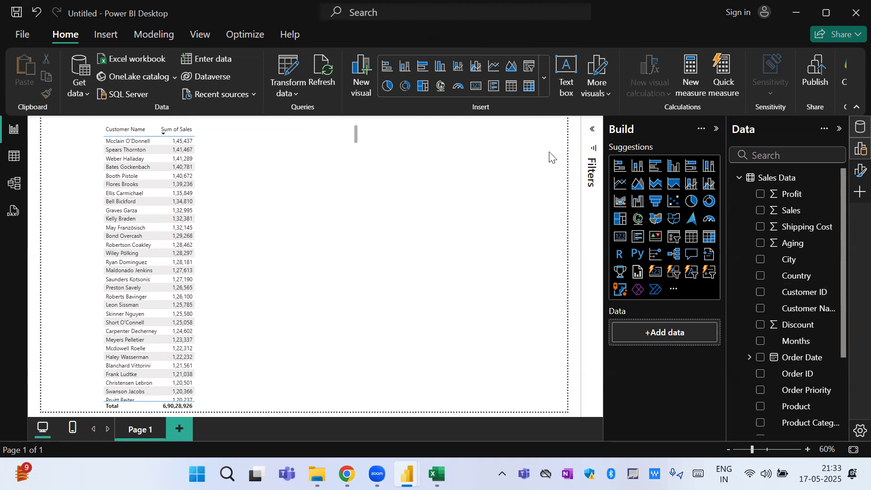
pyautogui.click(856, 177)
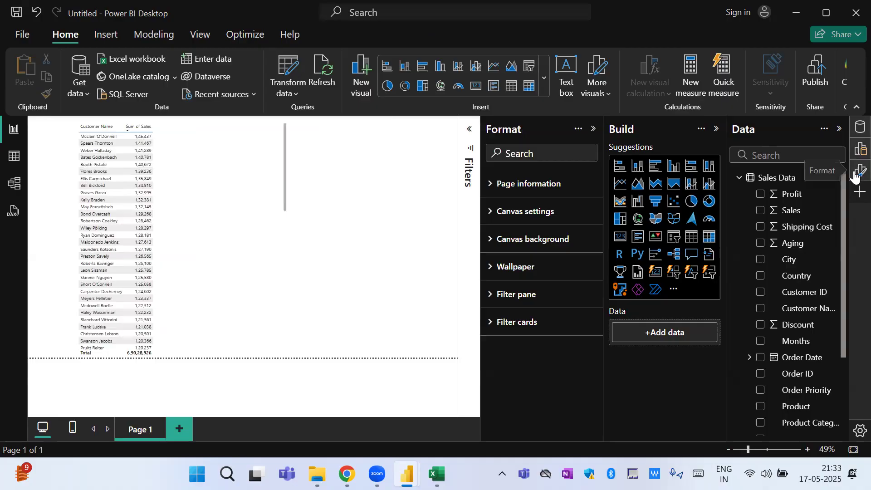
pyautogui.click(532, 183)
pyautogui.click(550, 229)
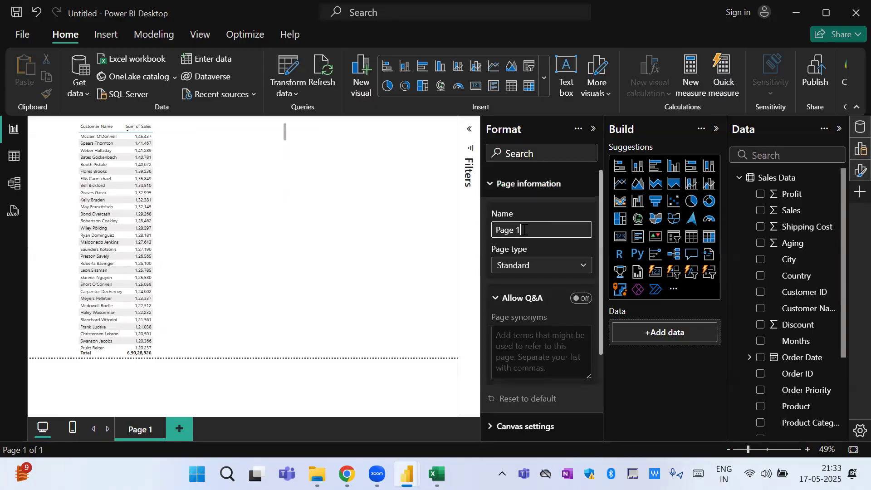
# Rename the report page Page 1 as "Cust Sales Data" and collapse the page information settings.
pyautogui.rightClick(136, 433)
pyautogui.click(149, 422)
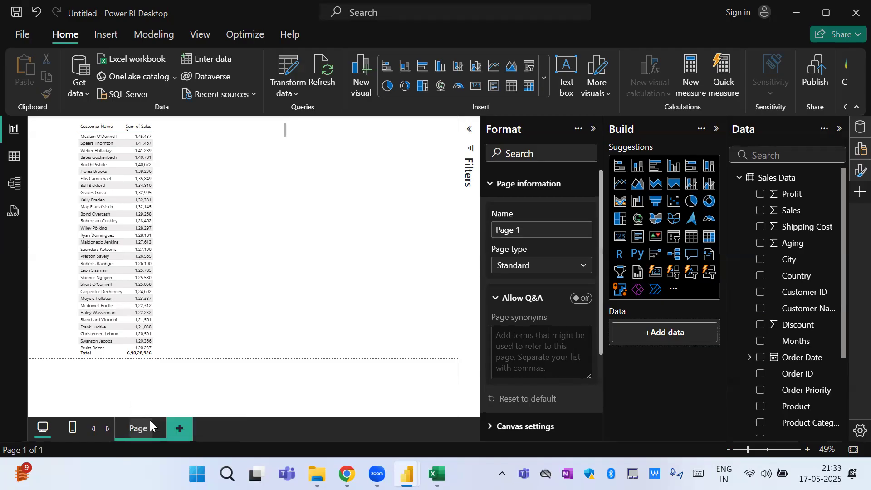
pyautogui.write('Cust')
pyautogui.press('BackSpace')
pyautogui.press('BackSpace')
pyautogui.press('BackSpace')
pyautogui.press('BackSpace')
pyautogui.press('BackSpace')
pyautogui.press('BackSpace')
pyautogui.press('BackSpace')
pyautogui.press('BackSpace')
pyautogui.press('BackSpace')
pyautogui.press('BackSpace')
pyautogui.write('Cust Sales Data')
pyautogui.press('Return')
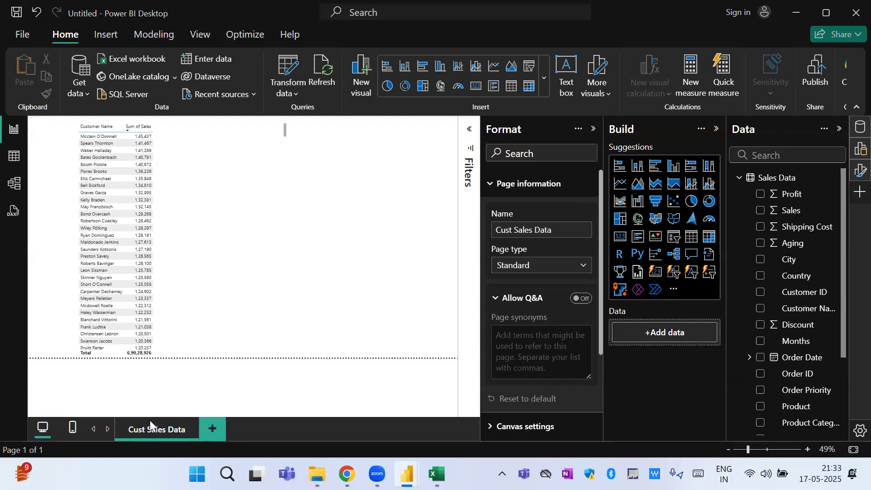
pyautogui.click(510, 187)
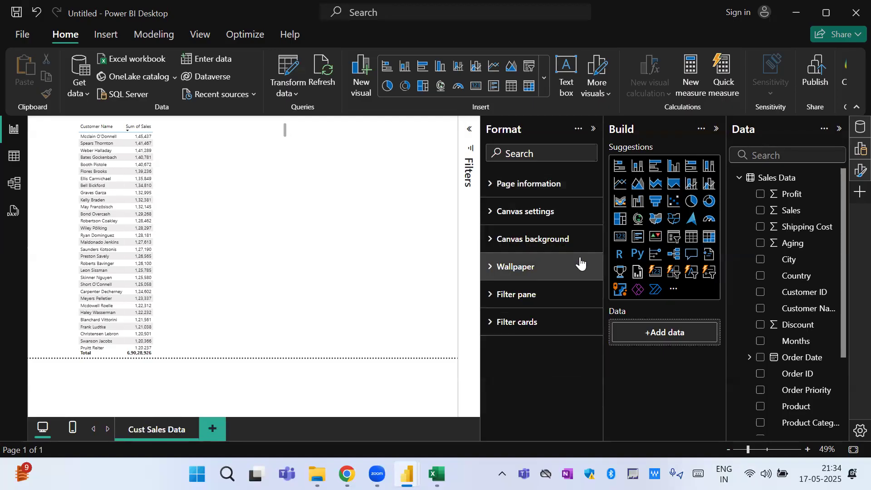
# Set the report page's canvas background to a darker blue theme color with 0% transparency.
pyautogui.click(543, 246)
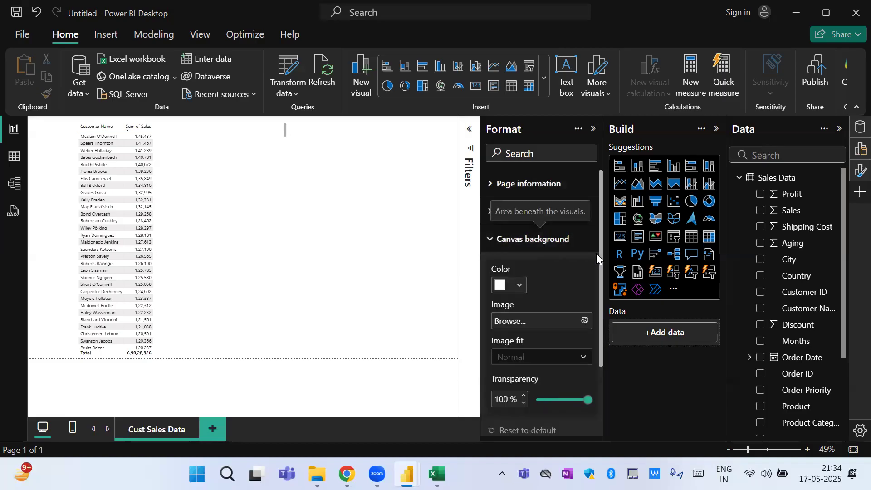
pyautogui.moveTo(602, 254); pyautogui.dragTo(601, 285)
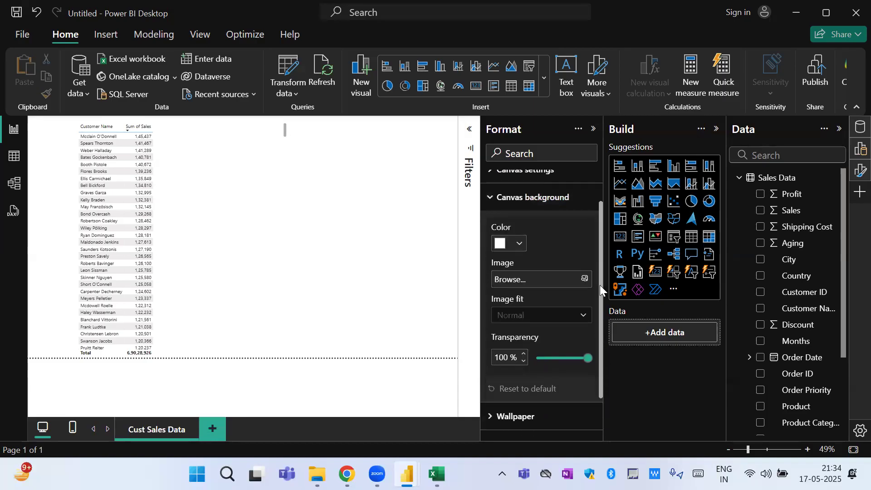
pyautogui.click(520, 245)
pyautogui.click(550, 135)
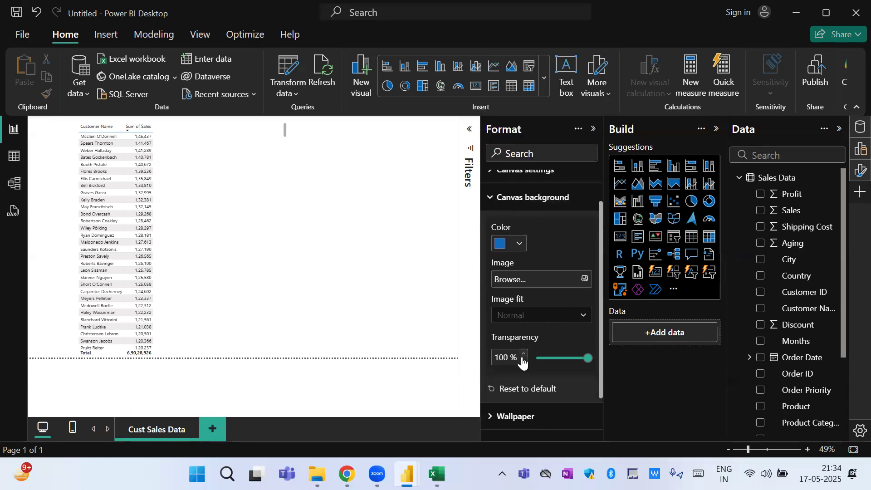
pyautogui.moveTo(588, 358); pyautogui.dragTo(529, 360)
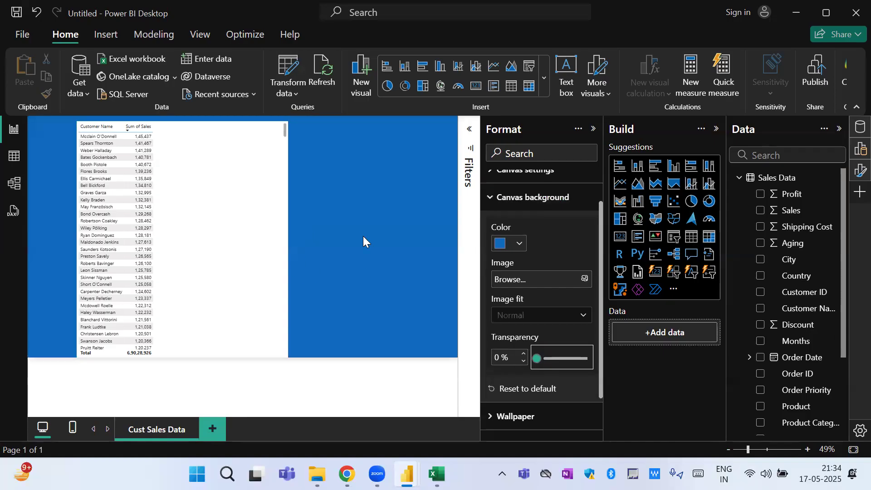
# Try dark gray, the blue #41A4FF and the lighter blue #70BBFF as the canvas background color.
pyautogui.click(519, 244)
pyautogui.click(529, 91)
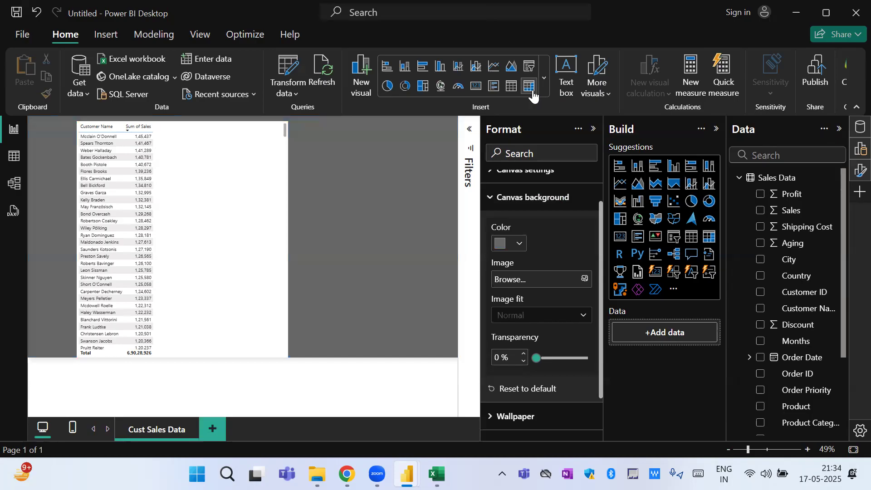
pyautogui.click(518, 244)
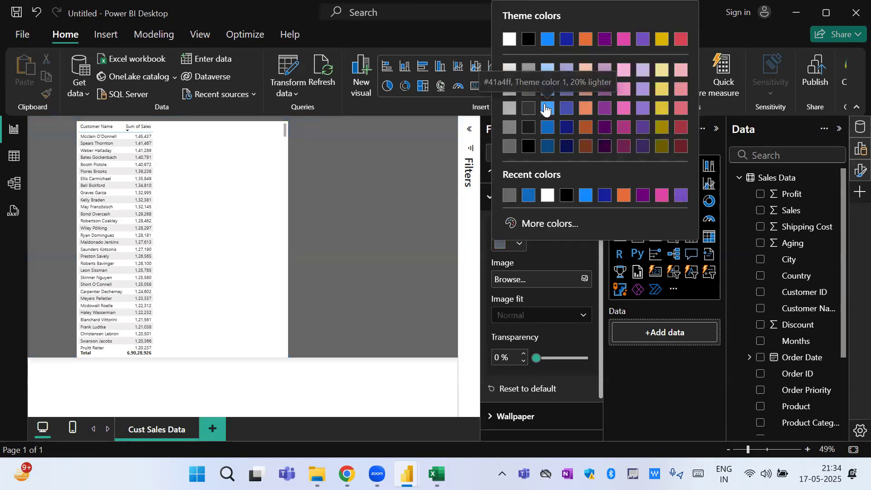
pyautogui.click(546, 107)
pyautogui.click(520, 244)
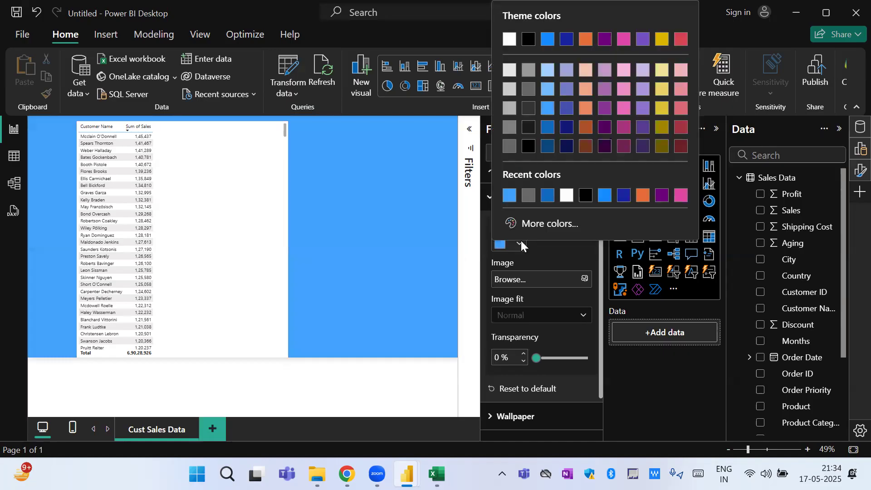
pyautogui.click(550, 90)
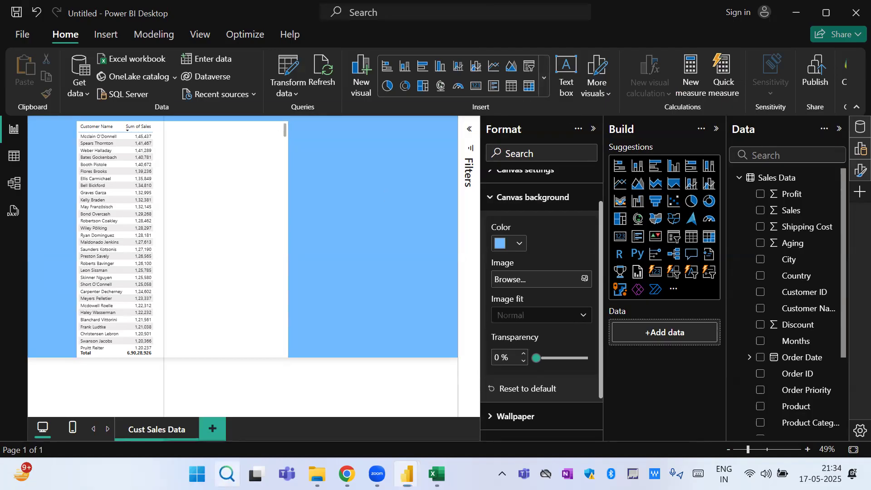
# Switch to OneNote, follow the colorhunt.co link in the notes and open the first palette's color codes.
pyautogui.click(227, 473)
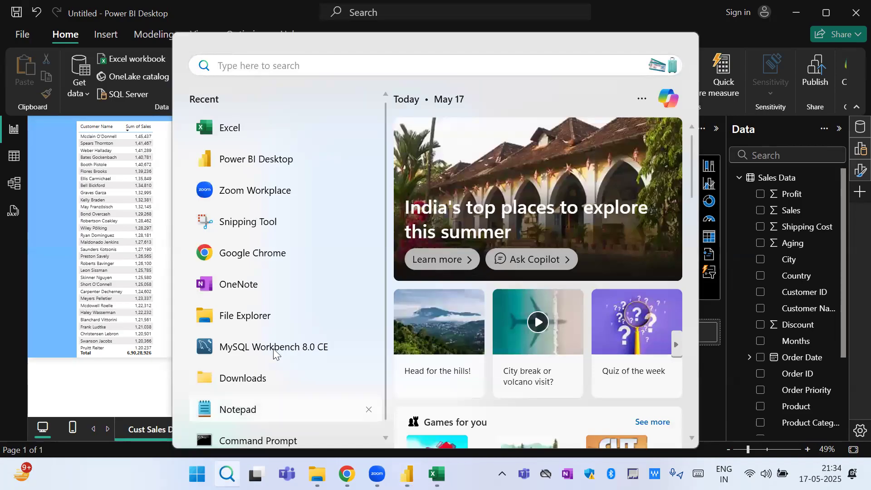
pyautogui.click(247, 284)
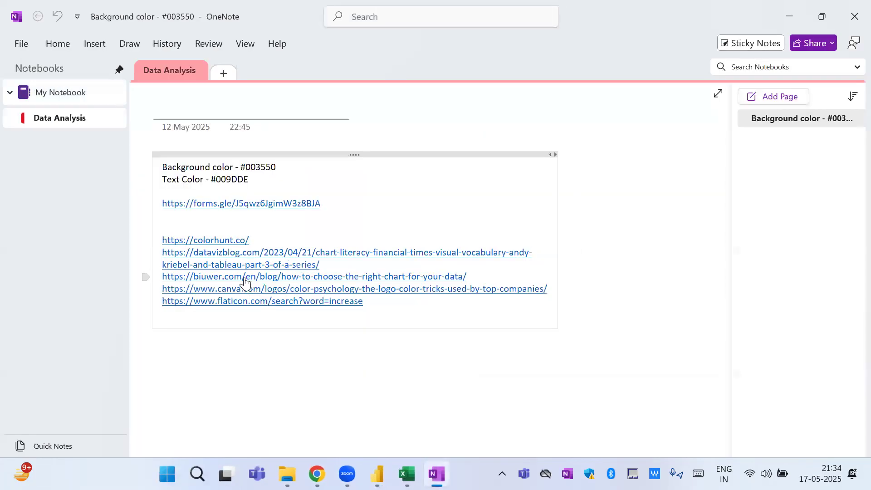
pyautogui.click(231, 243)
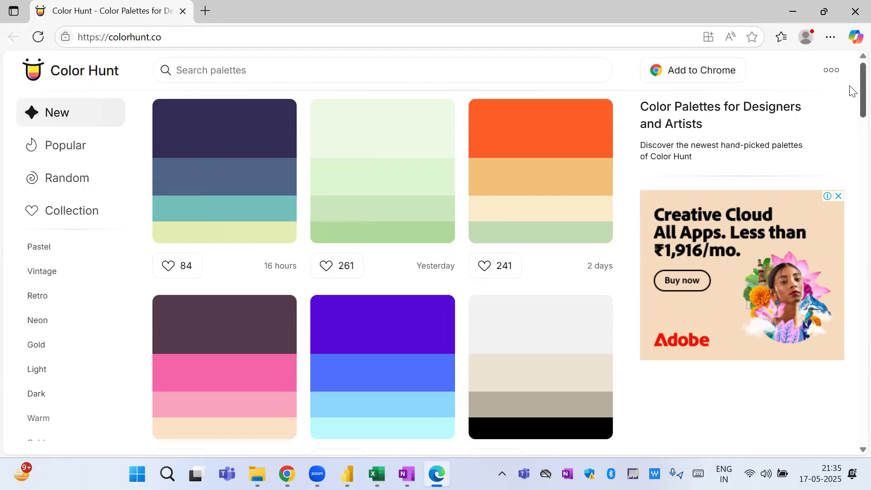
pyautogui.moveTo(851, 89); pyautogui.dragTo(850, 65)
pyautogui.click(239, 156)
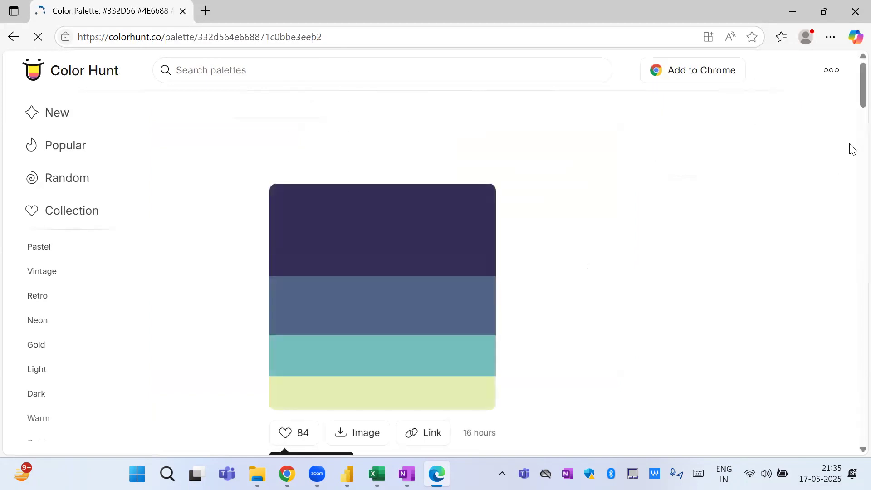
pyautogui.moveTo(852, 89); pyautogui.dragTo(852, 126)
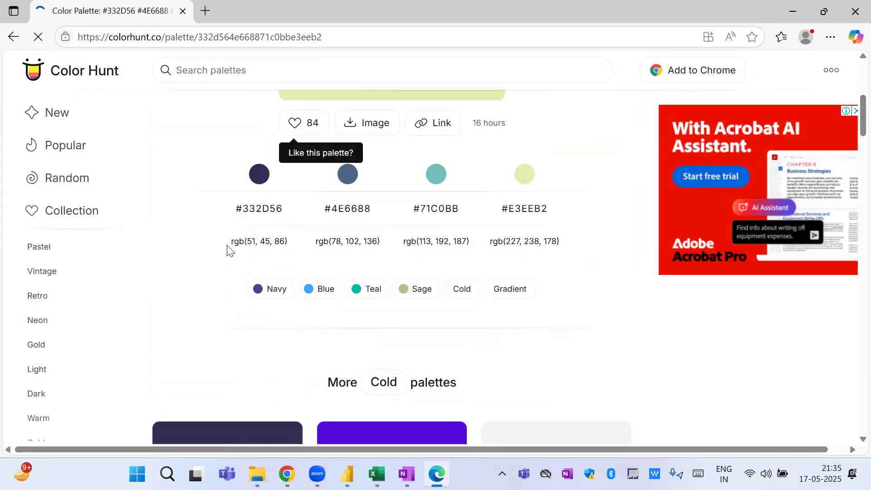
# Copy the hex code #332D56 of the palette's darkest color.
pyautogui.click(282, 221)
pyautogui.moveTo(234, 246); pyautogui.dragTo(282, 248)
pyautogui.click(282, 248)
pyautogui.moveTo(234, 210); pyautogui.dragTo(285, 216)
pyautogui.click(288, 216)
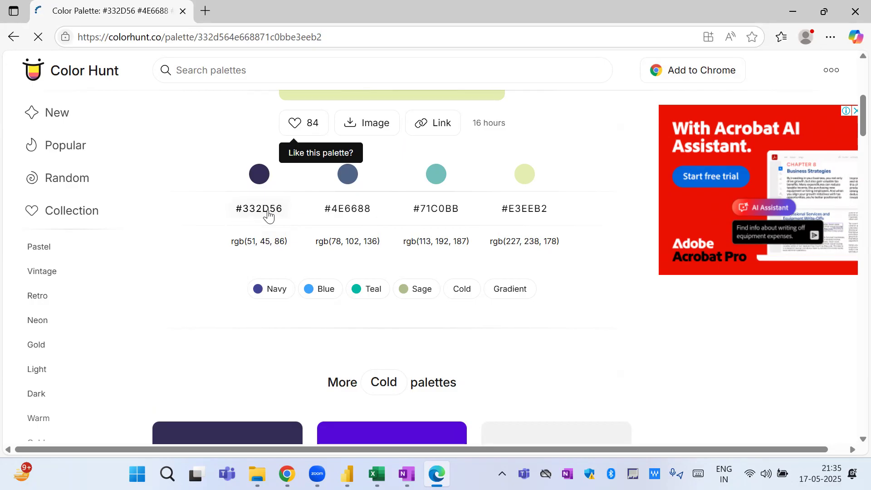
pyautogui.moveTo(241, 216); pyautogui.dragTo(286, 214)
pyautogui.click(255, 218)
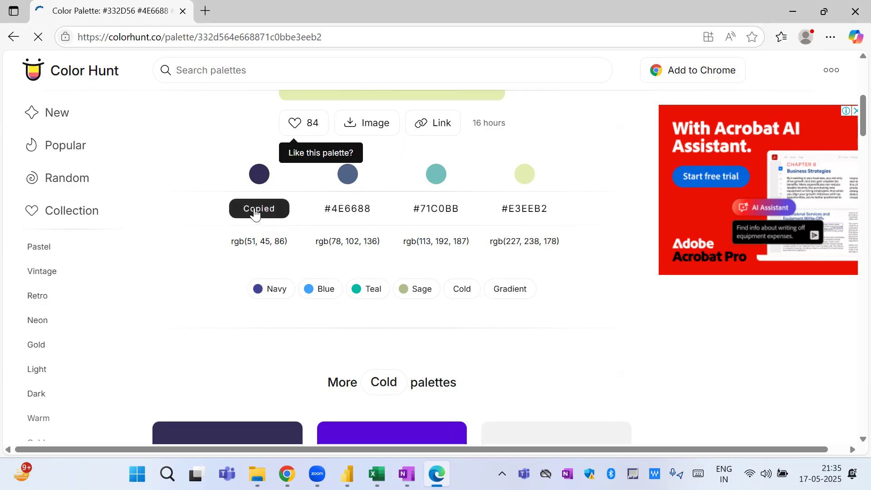
# Switch back to Power BI Desktop and apply the custom hex color #332D56 to the canvas background.
pyautogui.hotkey('alt', 'Tab')
pyautogui.hotkey('alt', 'Tab')
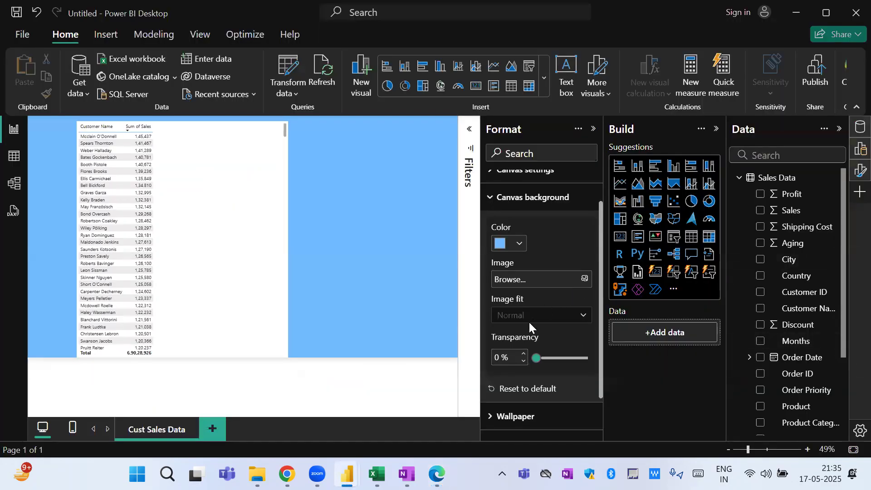
pyautogui.click(519, 244)
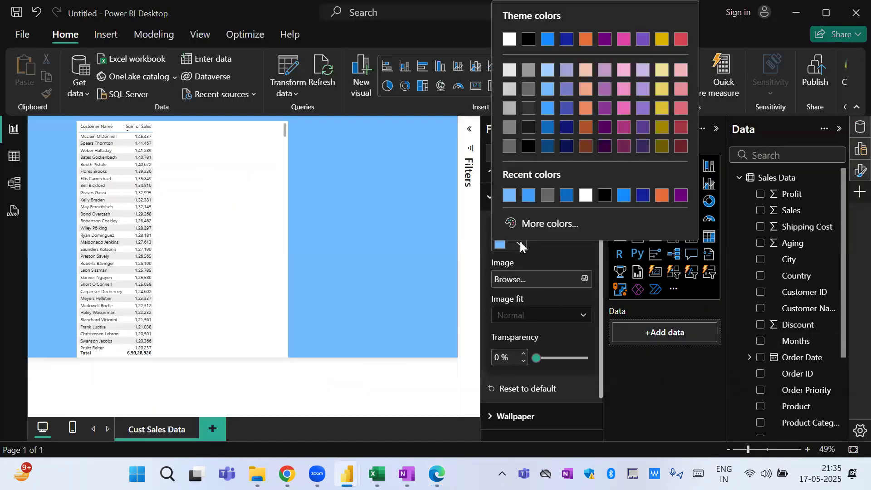
pyautogui.click(540, 224)
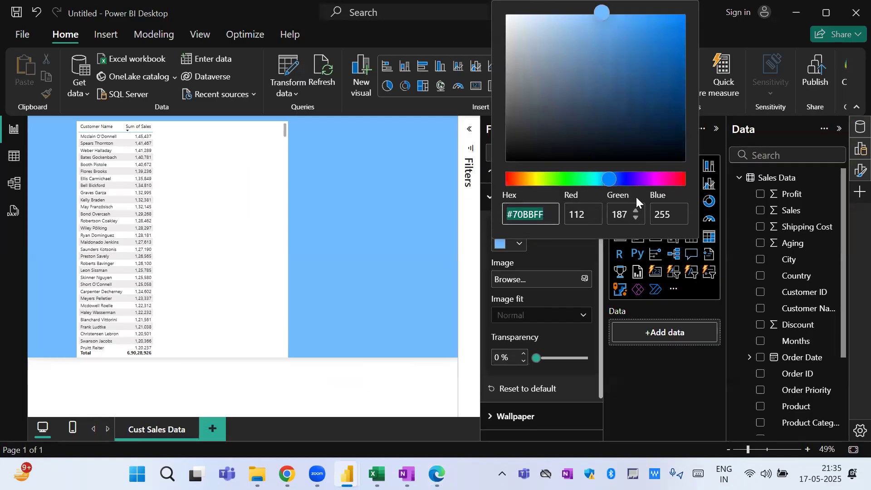
pyautogui.hotkey('ctrl', 'v')
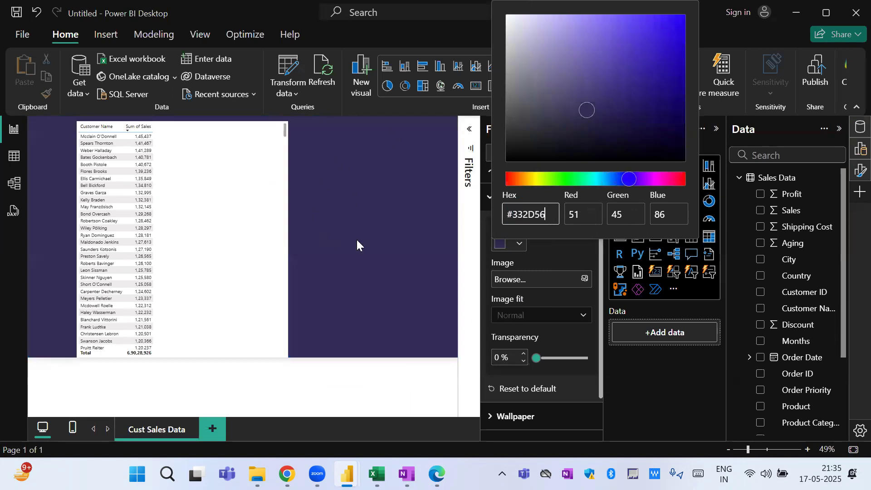
pyautogui.click(357, 245)
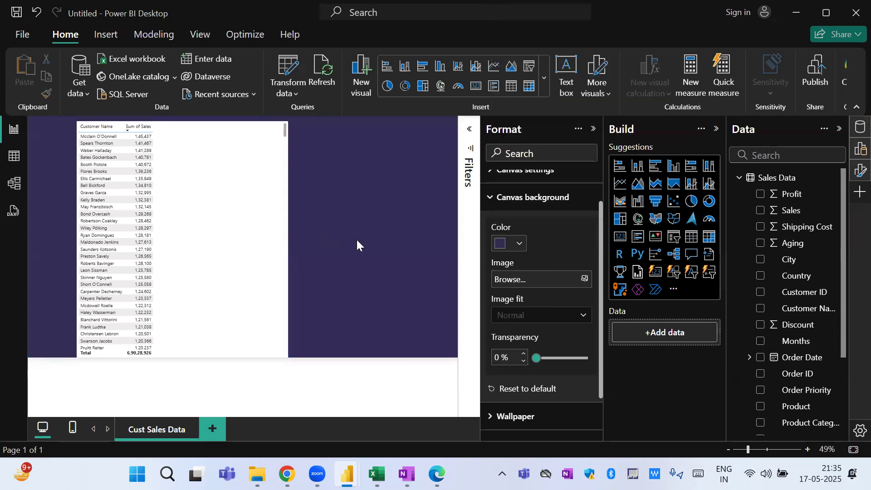
# Copy the hex code #4E6688 from the Color Hunt palette and apply it as the canvas background color in Power BI Desktop.
pyautogui.hotkey('alt', 'Tab')
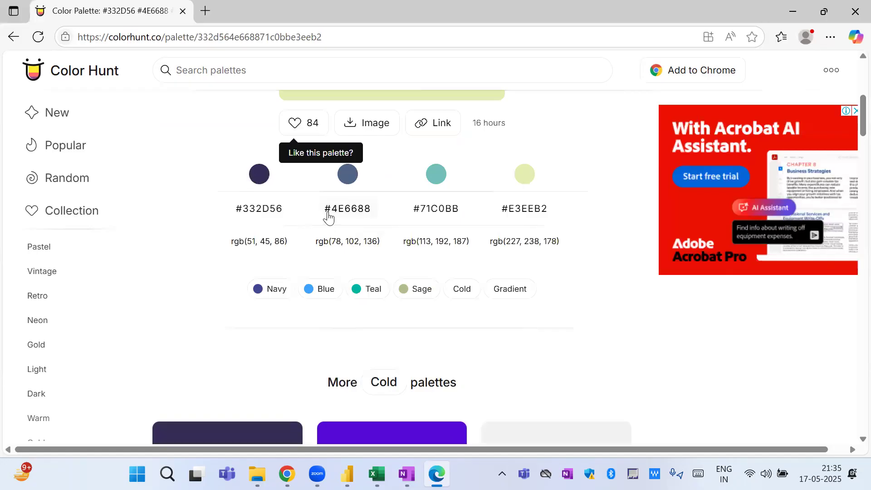
pyautogui.moveTo(323, 212); pyautogui.dragTo(371, 209)
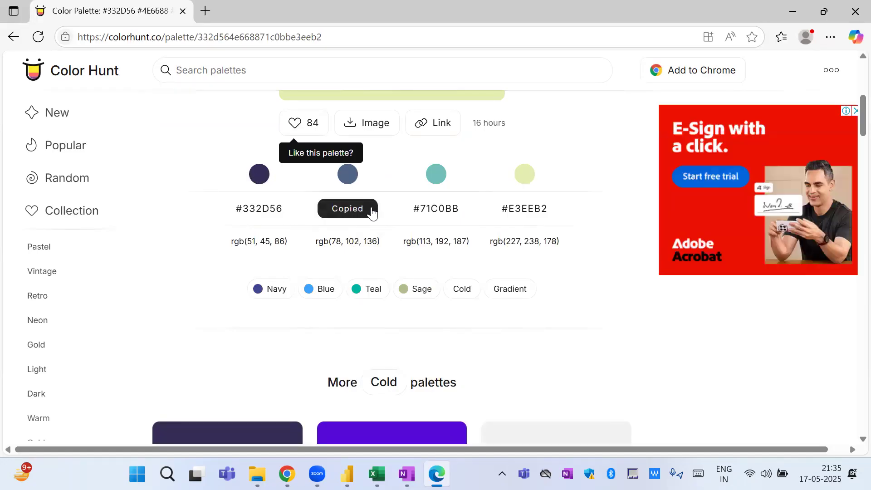
pyautogui.hotkey('alt', 'Tab')
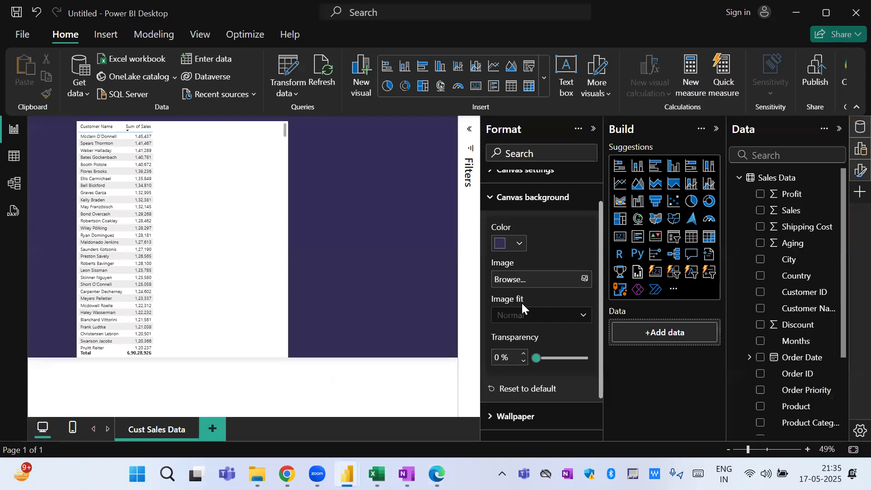
pyautogui.click(513, 244)
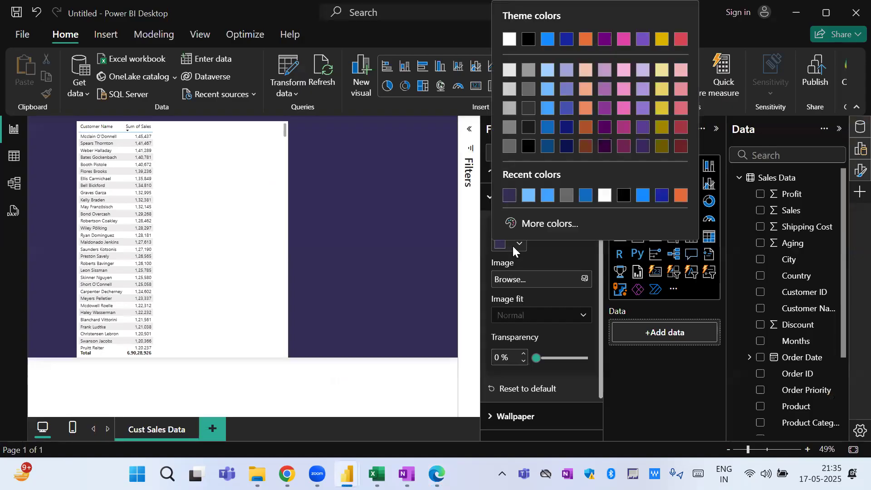
pyautogui.click(536, 223)
pyautogui.hotkey('ctrl', 'v')
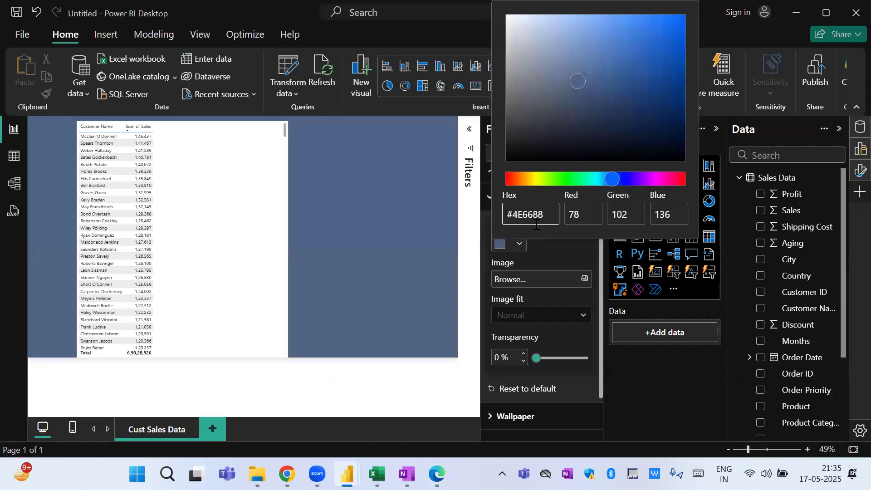
pyautogui.click(348, 217)
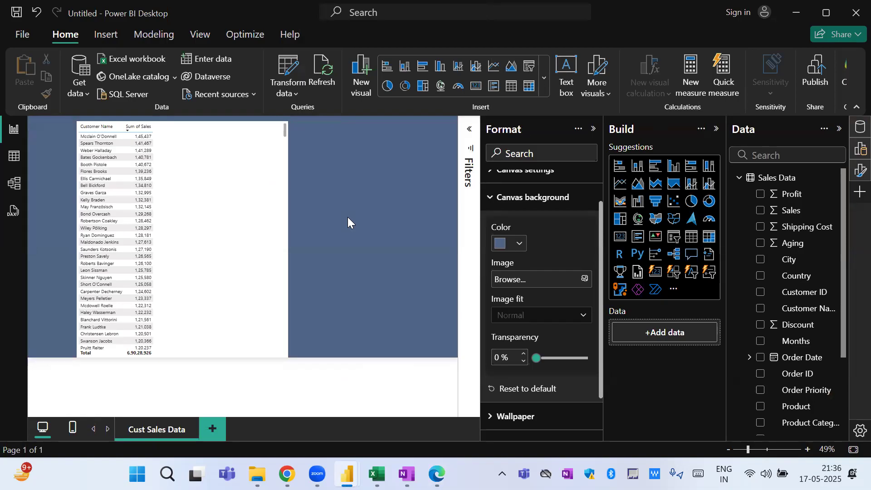
# Switch to the OneNote notes and open the linked Canva article on color psychology in logos.
pyautogui.hotkey('alt', 'Tab')
pyautogui.hotkey('alt', 'Tab')
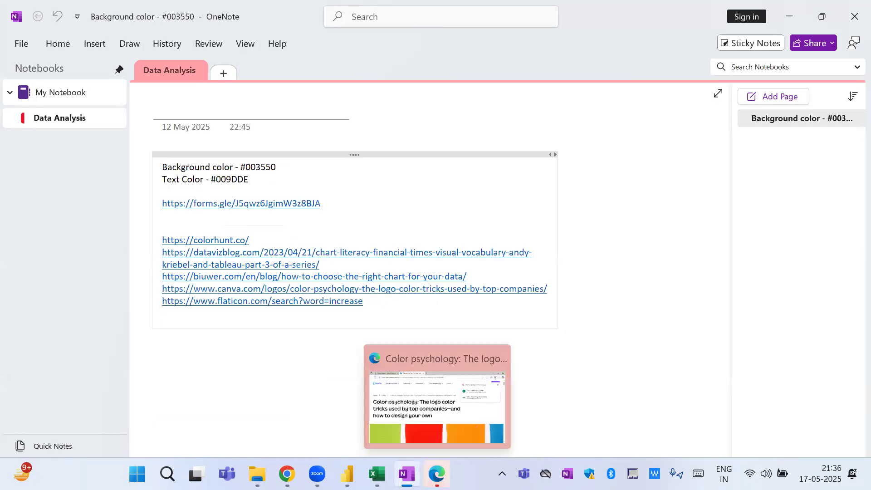
pyautogui.click(440, 465)
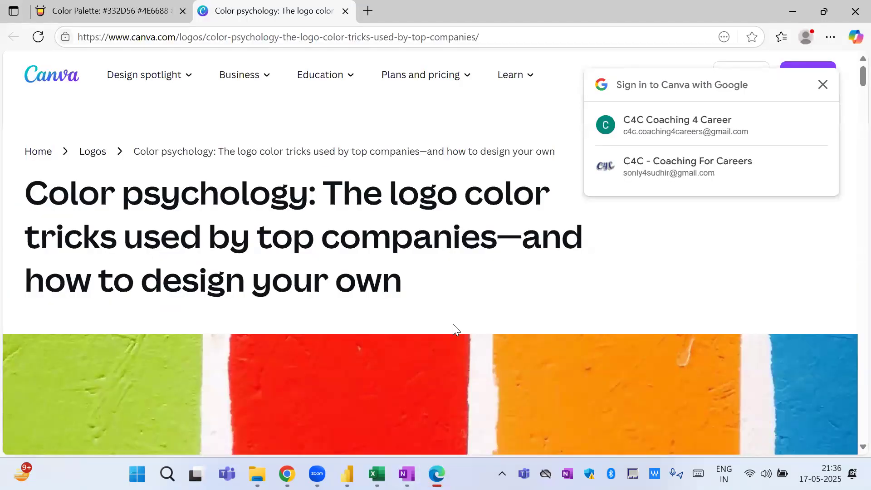
pyautogui.click(376, 277)
# Examine the article's logo color wheel of top companies and its chart of popular logo colors by industry.
pyautogui.scroll(-8, 376, 277)
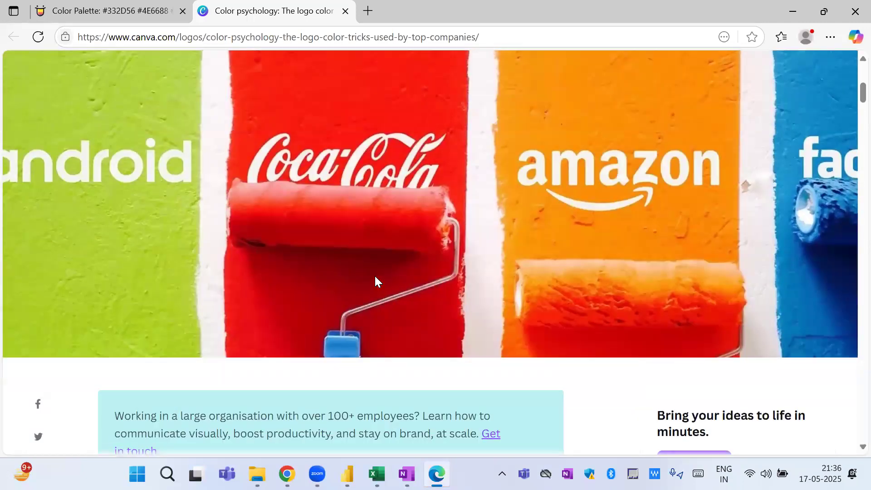
pyautogui.scroll(-15, 375, 276)
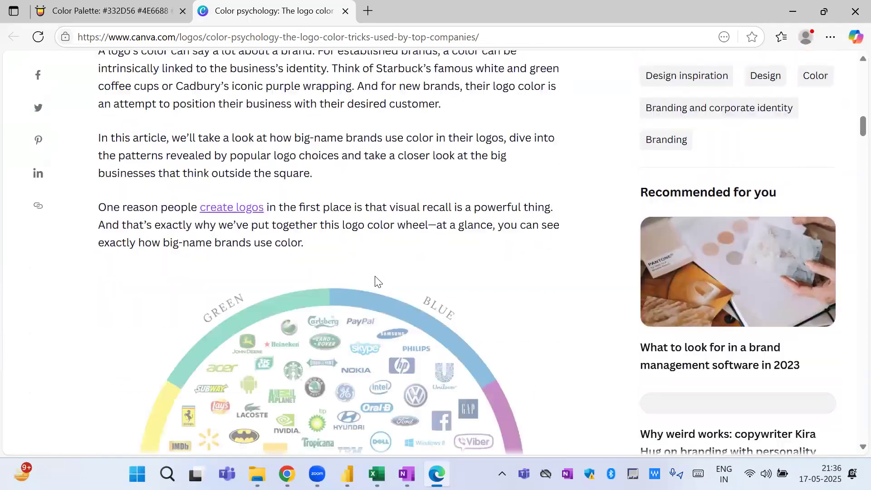
pyautogui.scroll(-2, 376, 280)
pyautogui.scroll(1, 376, 279)
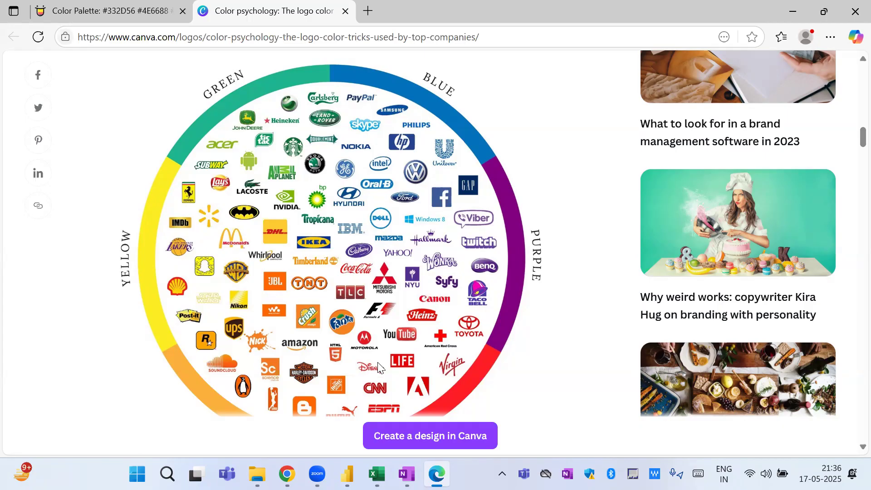
pyautogui.scroll(-7, 379, 367)
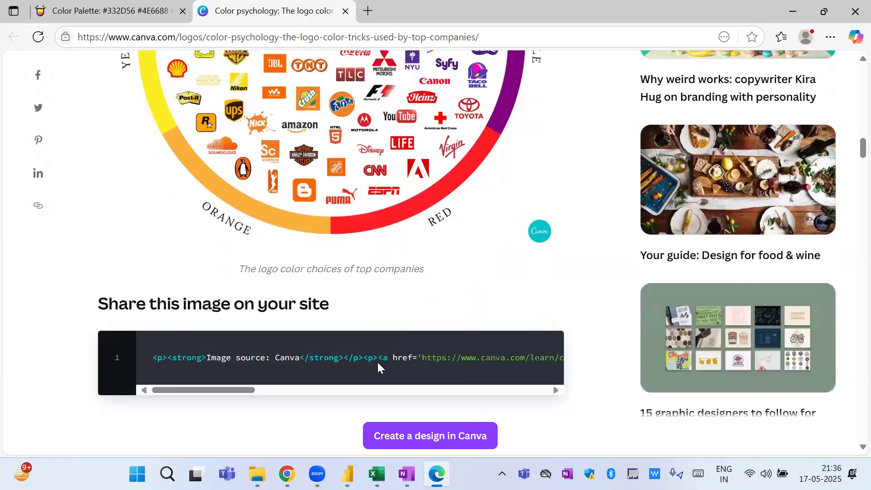
pyautogui.scroll(-13, 379, 368)
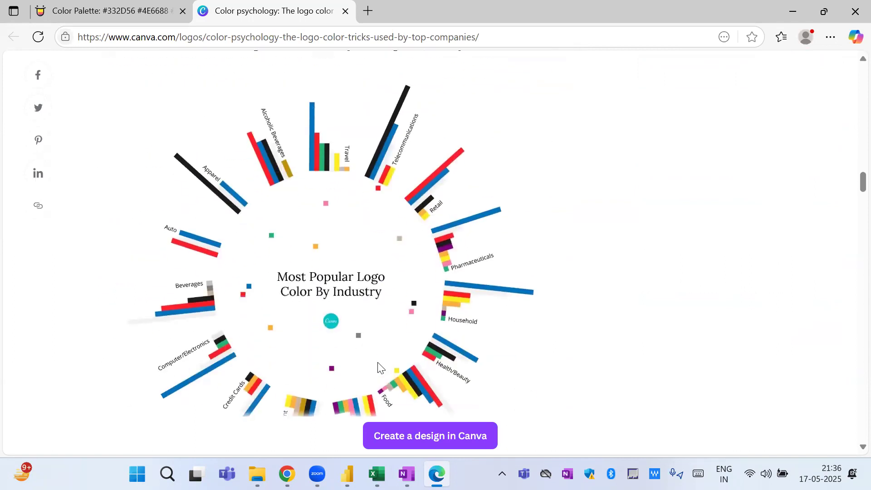
pyautogui.scroll(-1, 379, 368)
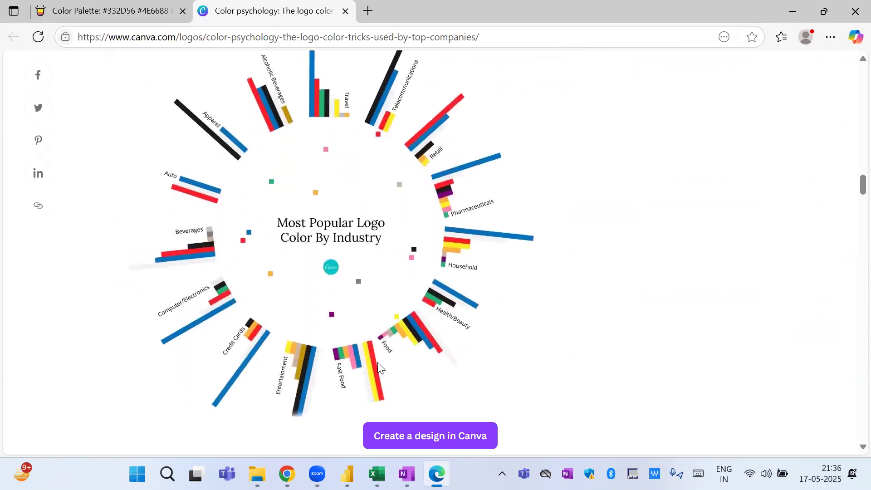
pyautogui.scroll(-10, 379, 364)
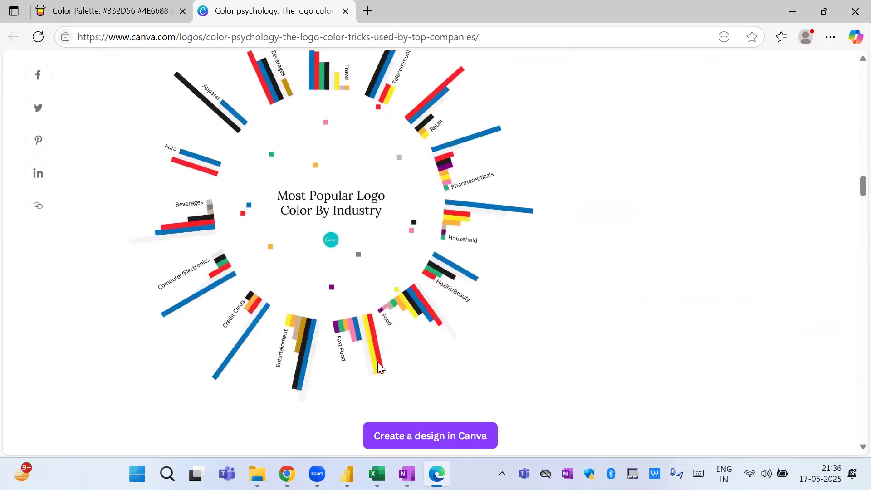
# Examine the article's section on Fortune 500 logo colors and its grid of company logos grouped by color.
pyautogui.scroll(-7, 379, 365)
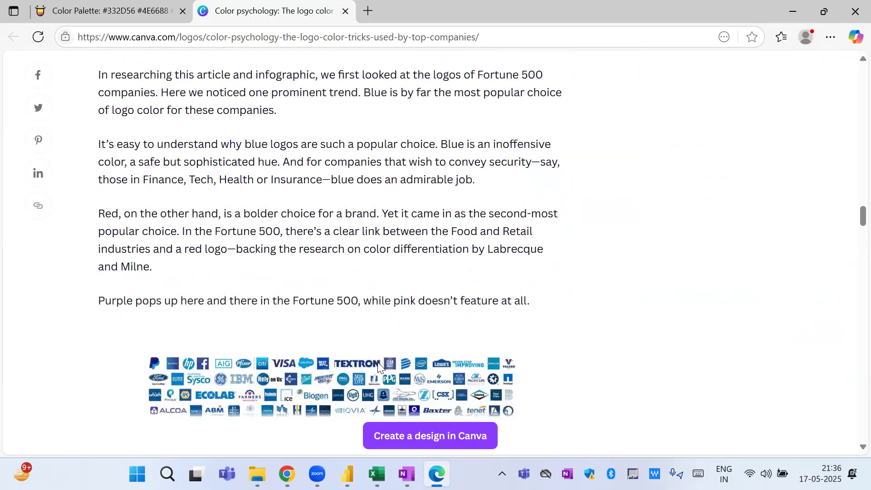
pyautogui.scroll(-1, 379, 365)
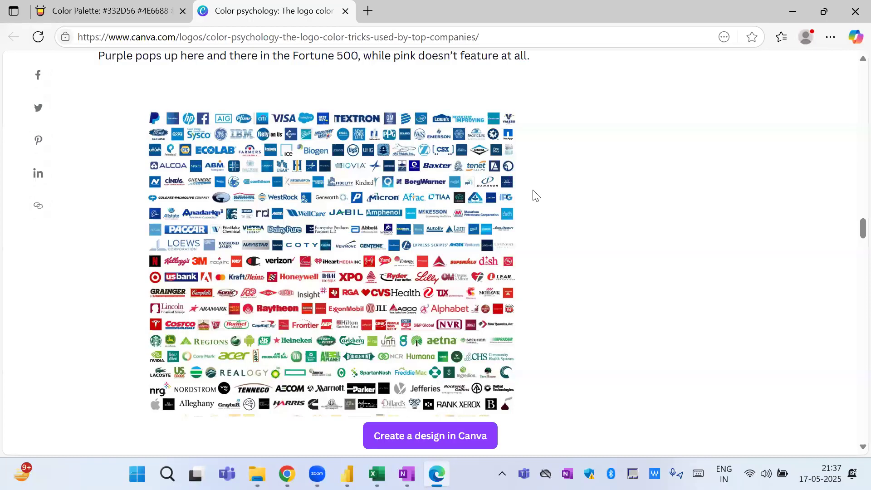
pyautogui.hotkey('alt', 'Tab')
pyautogui.hotkey('alt', 'Tab')
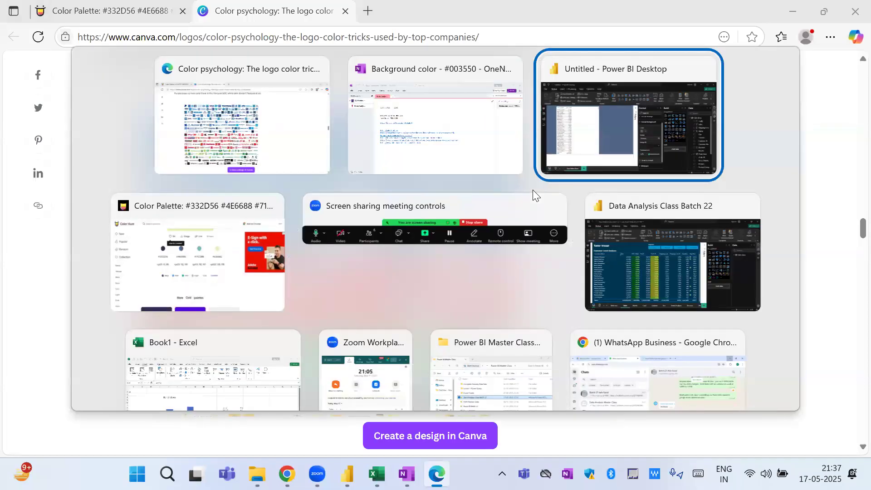
pyautogui.hotkey('alt', 'shift', 'Tab')
pyautogui.hotkey('alt', 'shift', 'Tab')
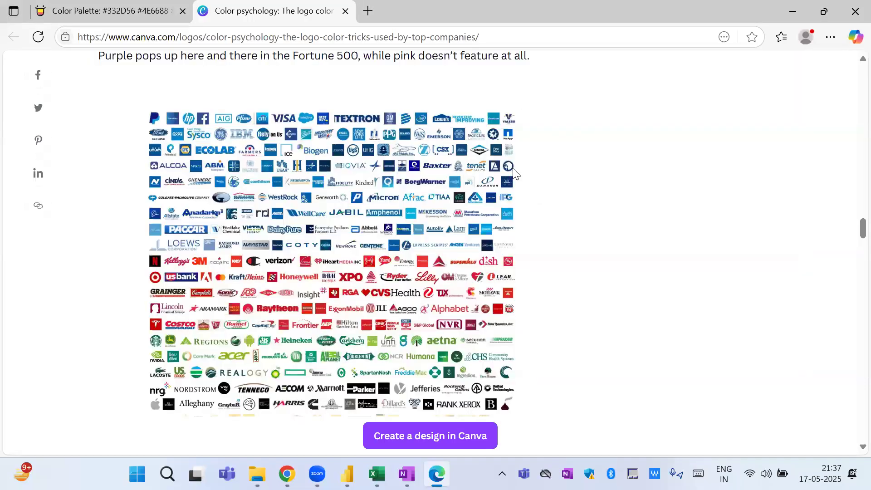
# Return to Color Hunt, browse the newest palettes and open the #332D56 palette to examine its color codes.
pyautogui.click(138, 11)
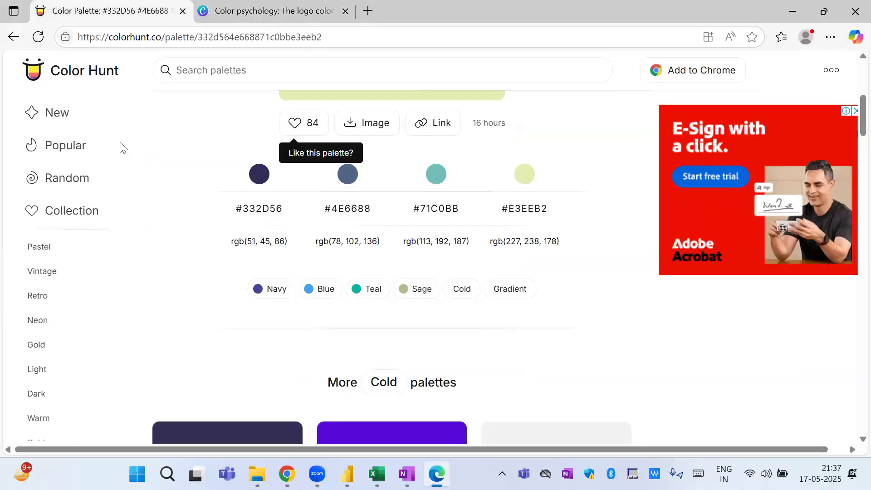
pyautogui.click(69, 120)
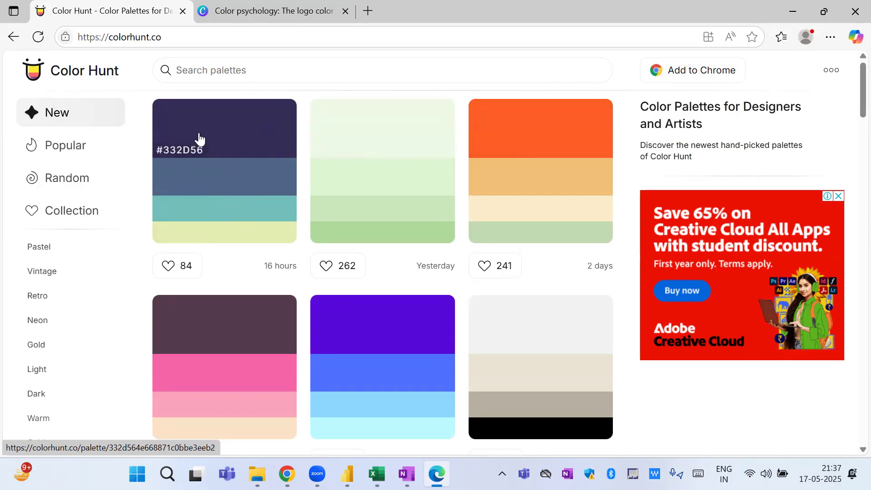
pyautogui.click(263, 241)
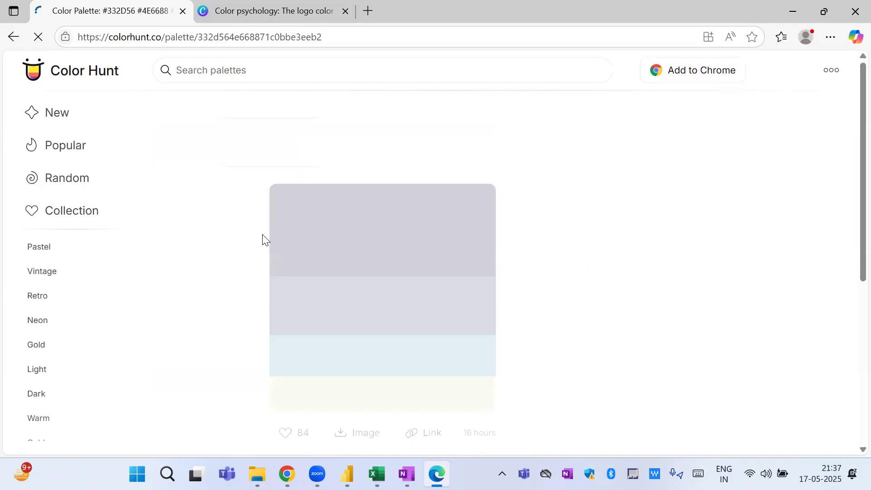
pyautogui.scroll(-8, 852, 109)
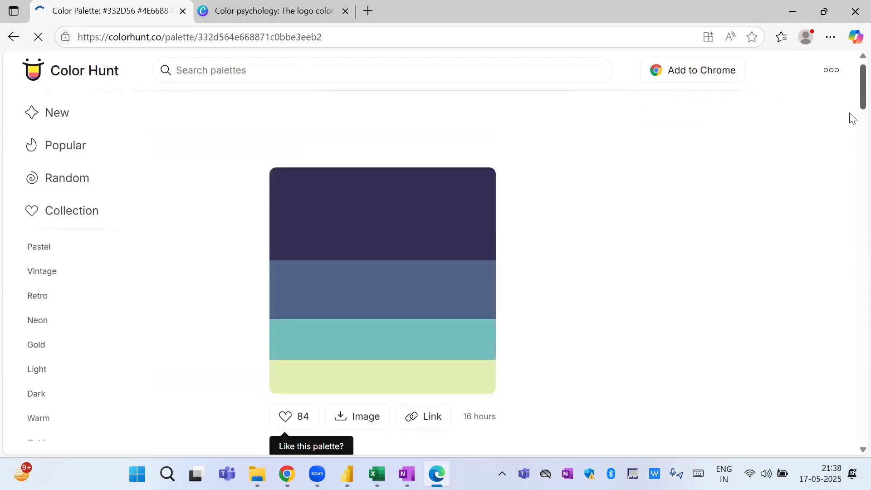
pyautogui.scroll(3, 852, 125)
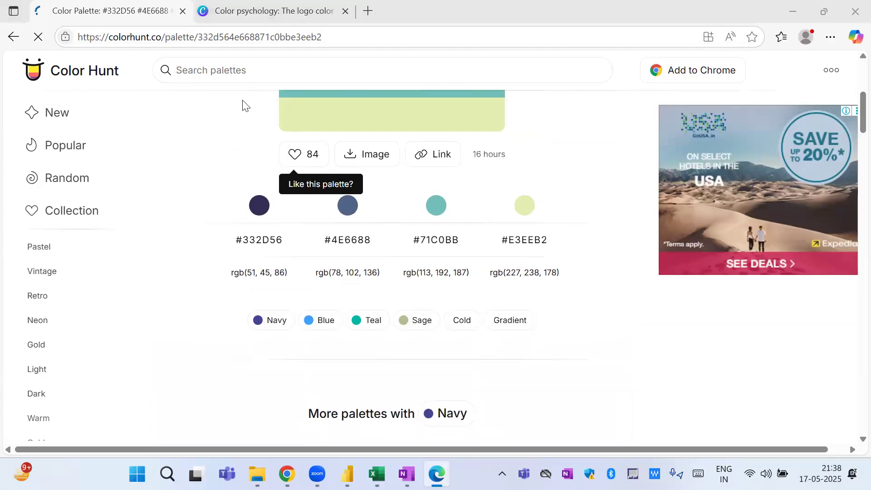
# Switch to the OneNote notes and highlight the reference links from colorhunt.co through flaticon.com for review.
pyautogui.hotkey('alt', 'Tab')
pyautogui.hotkey('alt', 'Tab')
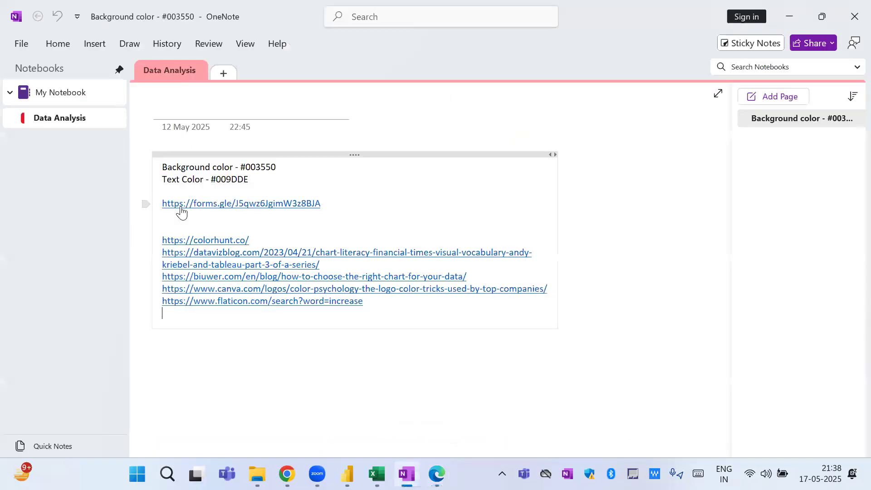
pyautogui.click(161, 236)
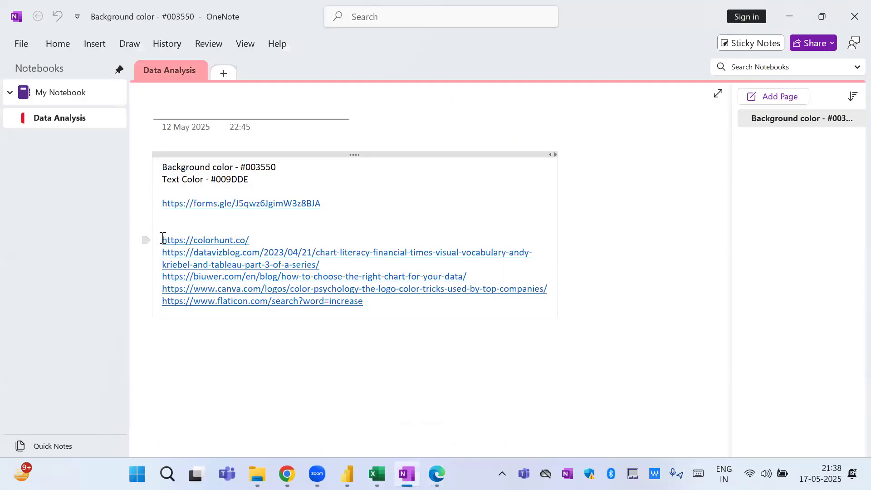
pyautogui.hotkey('shift', 'Down')
pyautogui.hotkey('shift', 'Down')
pyautogui.hotkey('shift', 'Down')
pyautogui.hotkey('shift', 'Down')
pyautogui.hotkey('shift', 'Down')
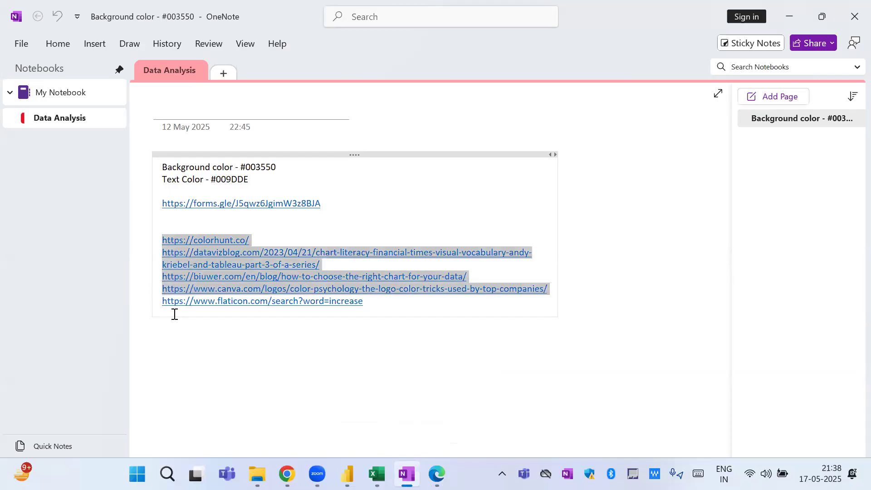
pyautogui.hotkey('shift', 'Down')
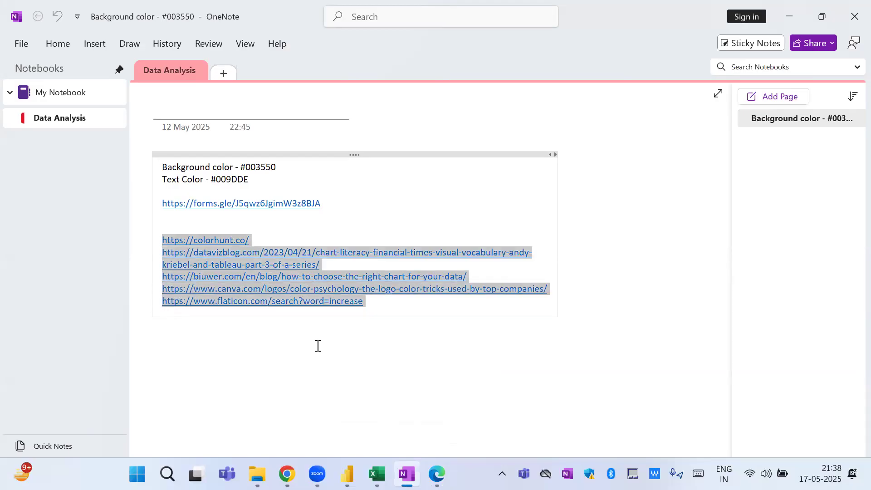
pyautogui.moveTo(448, 468)
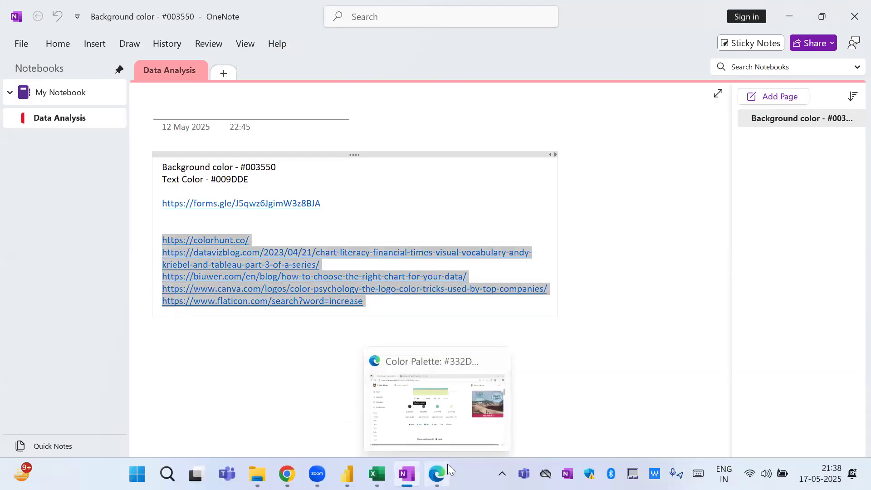
pyautogui.click(303, 336)
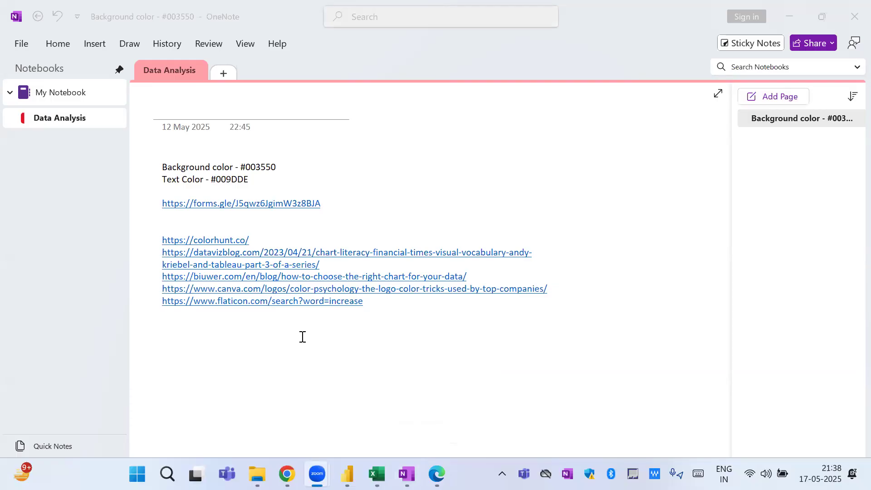
# Switch to Power BI Desktop, select the customer sales table and bring up its visual formatting options.
pyautogui.hotkey('alt', 'Tab')
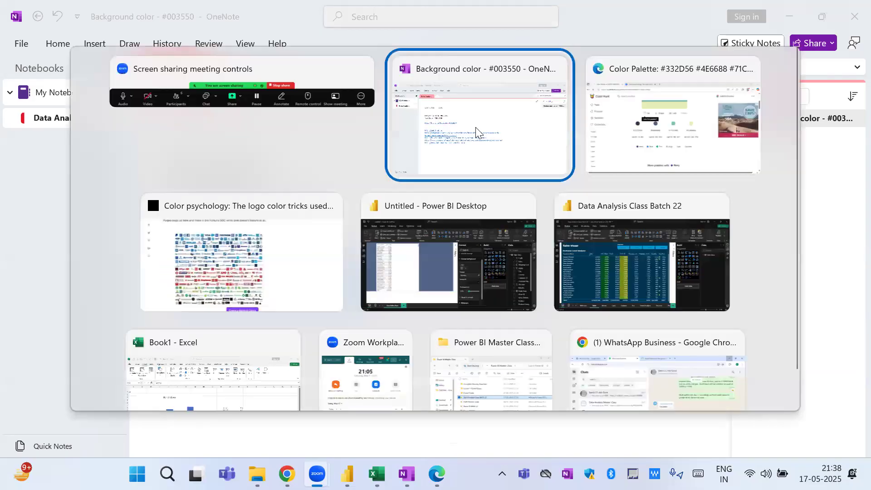
pyautogui.press('Tab')
pyautogui.press('Tab')
pyautogui.press('Tab')
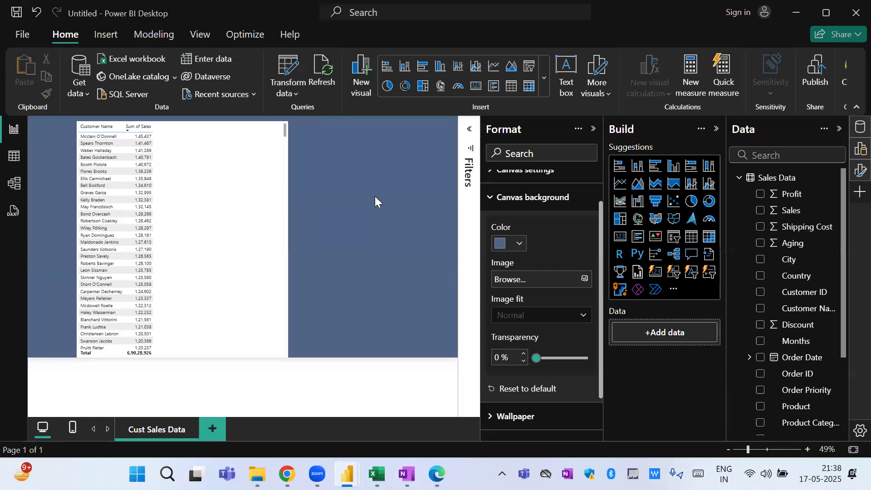
pyautogui.click(229, 220)
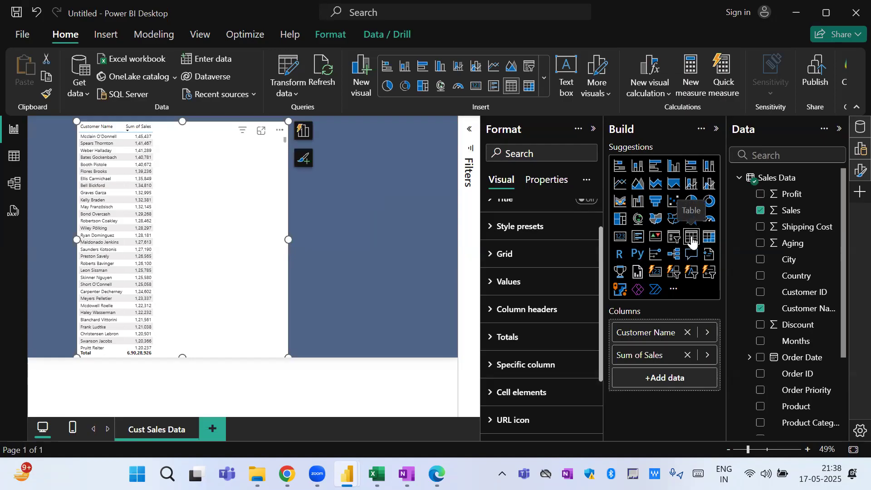
pyautogui.scroll(2, 603, 285)
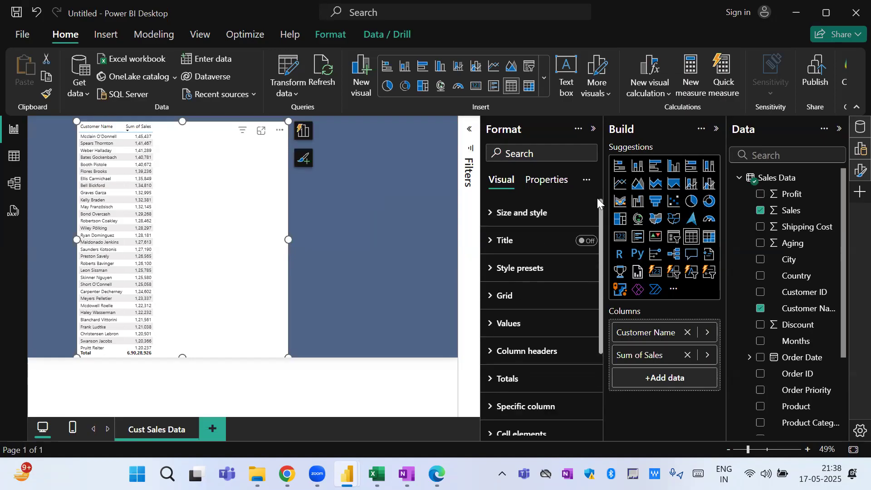
pyautogui.click(594, 129)
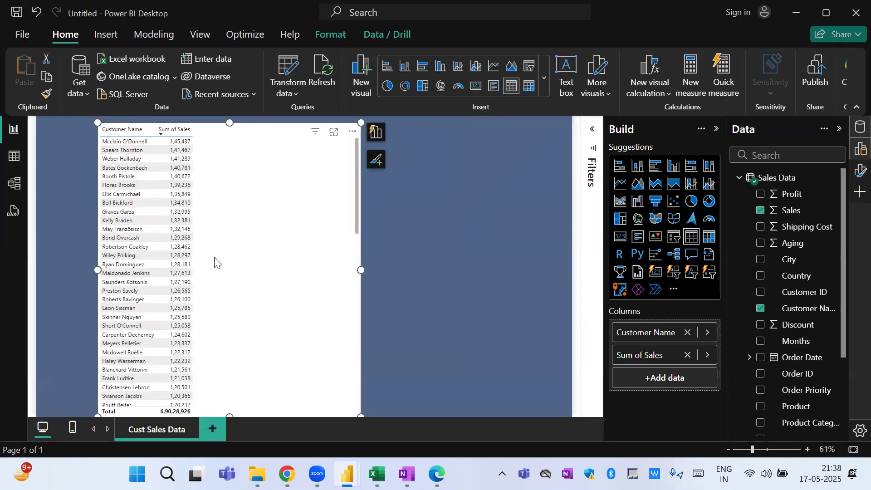
pyautogui.click(858, 170)
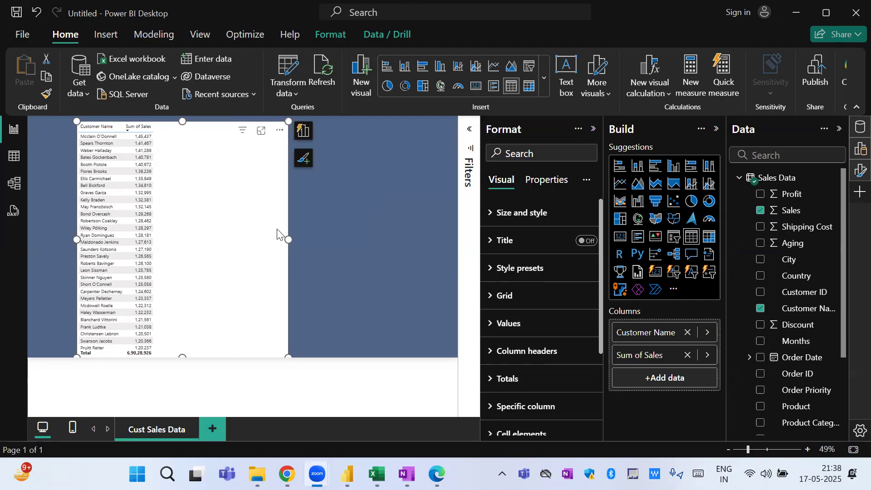
# Show the table's size and position settings and resize the table to about 721 high and 324 wide.
pyautogui.click(510, 213)
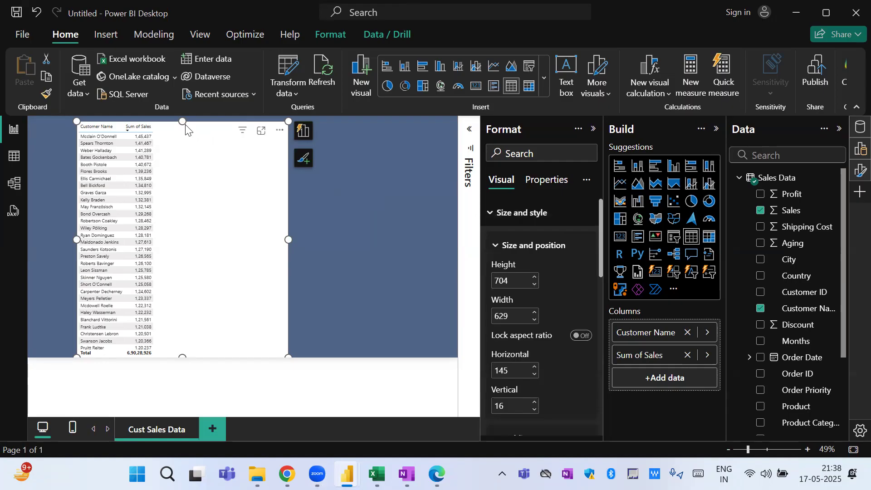
pyautogui.moveTo(179, 185); pyautogui.dragTo(179, 184)
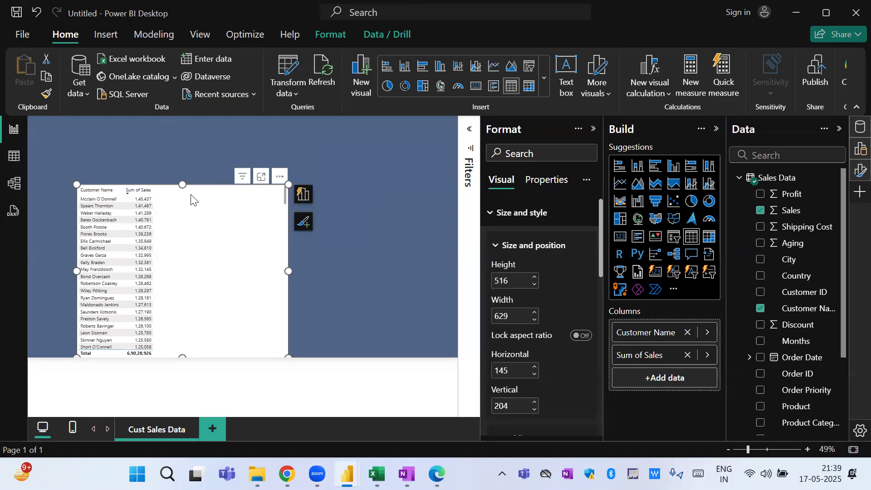
pyautogui.moveTo(180, 183); pyautogui.dragTo(180, 116)
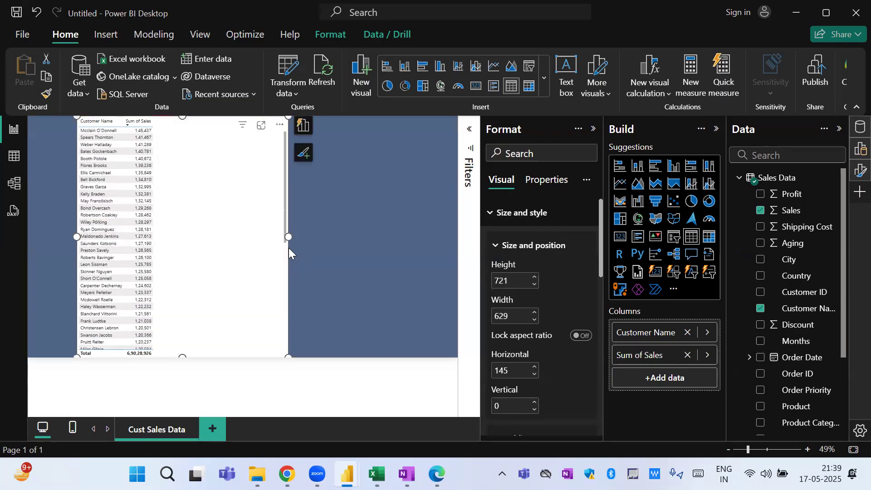
pyautogui.moveTo(289, 236); pyautogui.dragTo(187, 222)
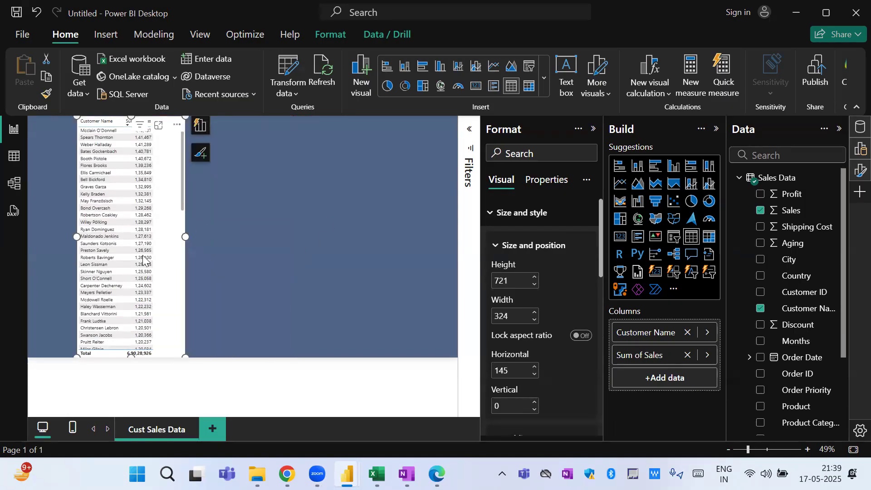
# Replace the Customer Name column of the table with the Order Priority field.
pyautogui.click(713, 334)
pyautogui.click(803, 336)
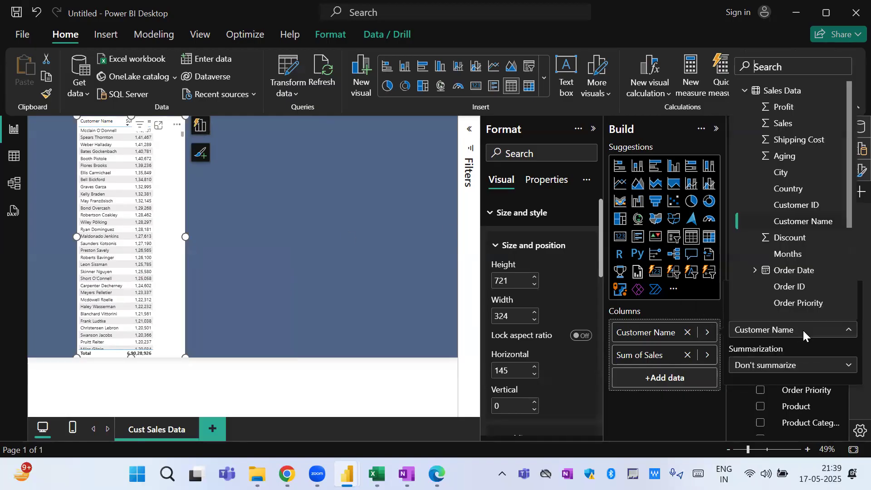
pyautogui.click(795, 304)
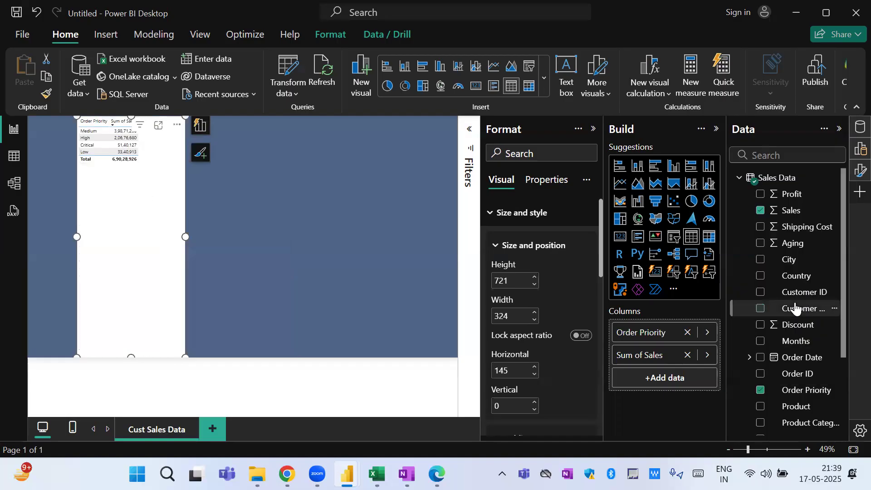
# Shorten the Order Priority table to a height of about 303 and move it to about horizontal 315, vertical 160.
pyautogui.moveTo(145, 198); pyautogui.dragTo(212, 251)
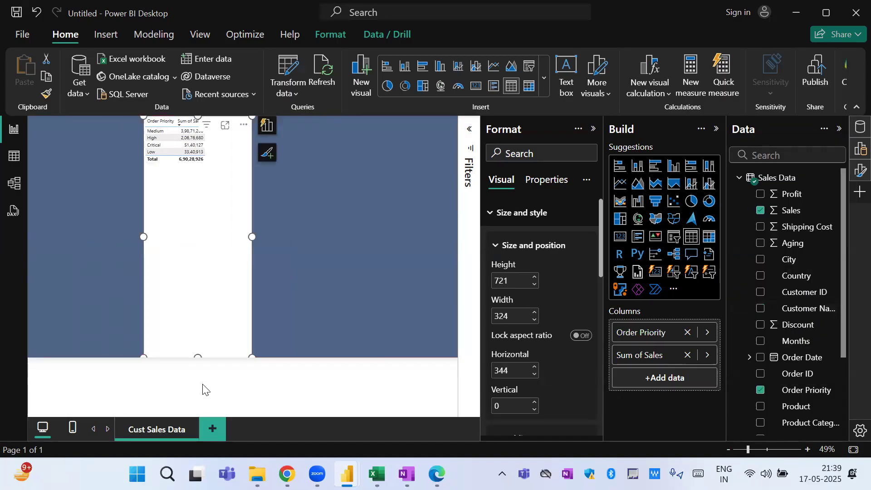
pyautogui.click(196, 364)
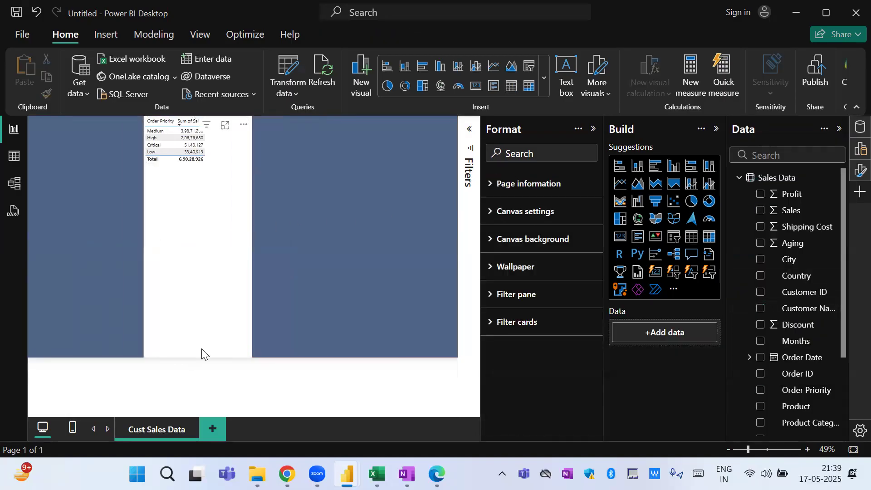
pyautogui.click(202, 354)
pyautogui.moveTo(195, 357); pyautogui.dragTo(195, 218)
pyautogui.moveTo(218, 171); pyautogui.dragTo(210, 228)
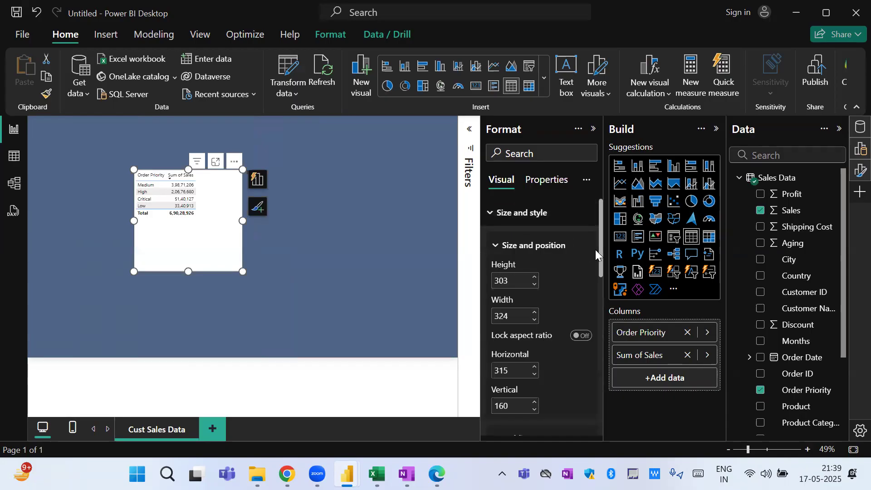
# Turn off the Order Priority table's background and turn on its visual border.
pyautogui.moveTo(600, 265); pyautogui.dragTo(603, 338)
pyautogui.click(510, 251)
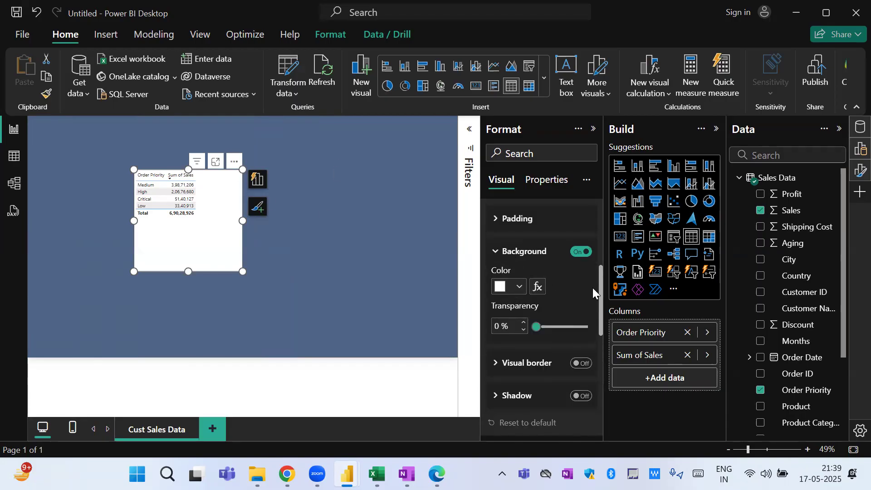
pyautogui.click(584, 253)
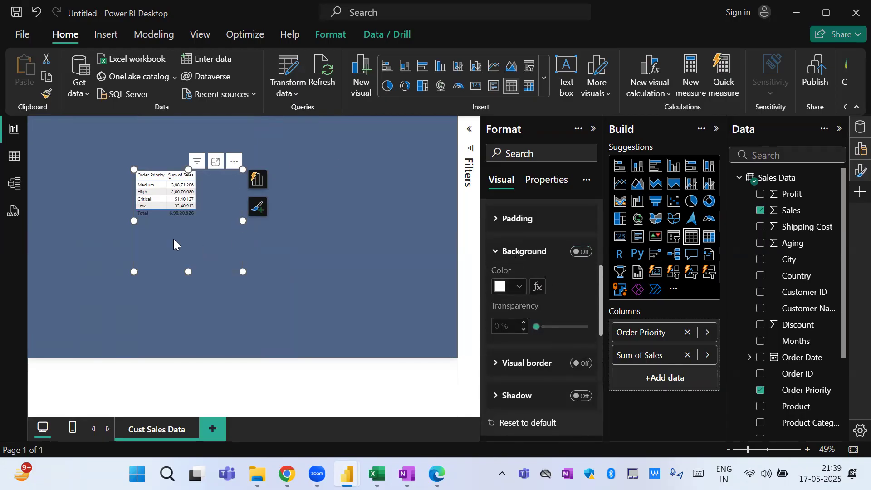
pyautogui.click(568, 254)
pyautogui.click(580, 253)
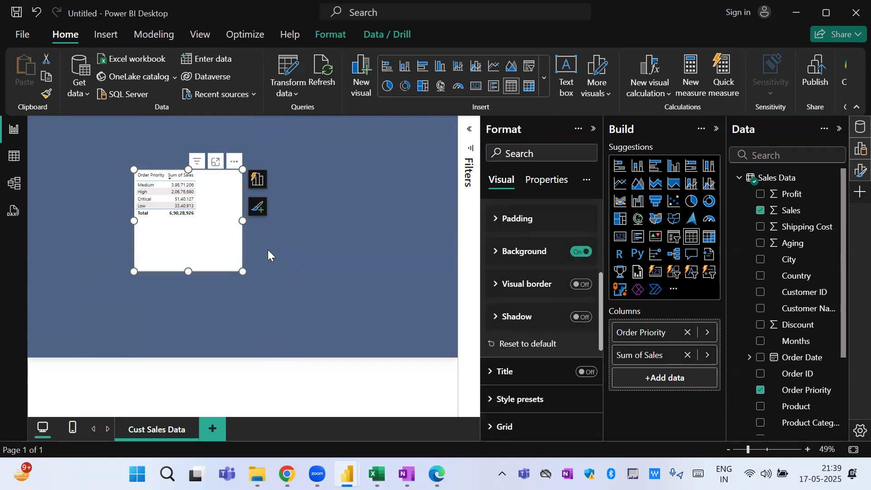
pyautogui.click(578, 254)
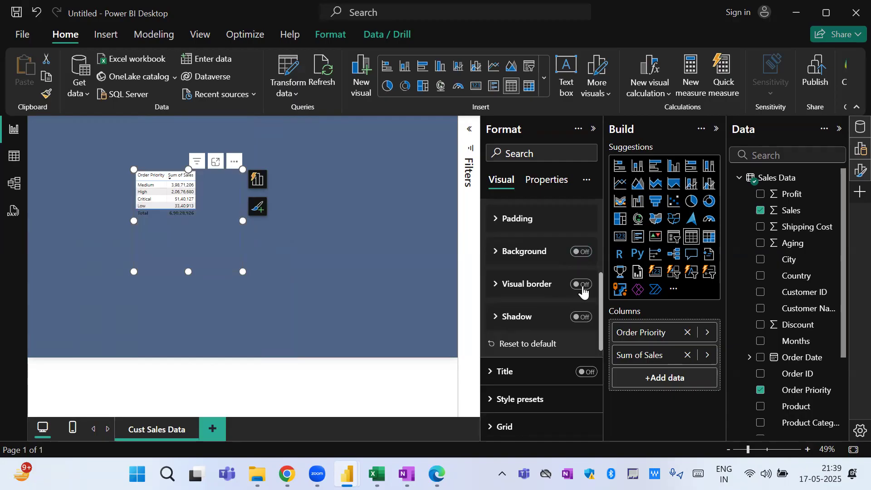
pyautogui.click(583, 287)
pyautogui.click(330, 283)
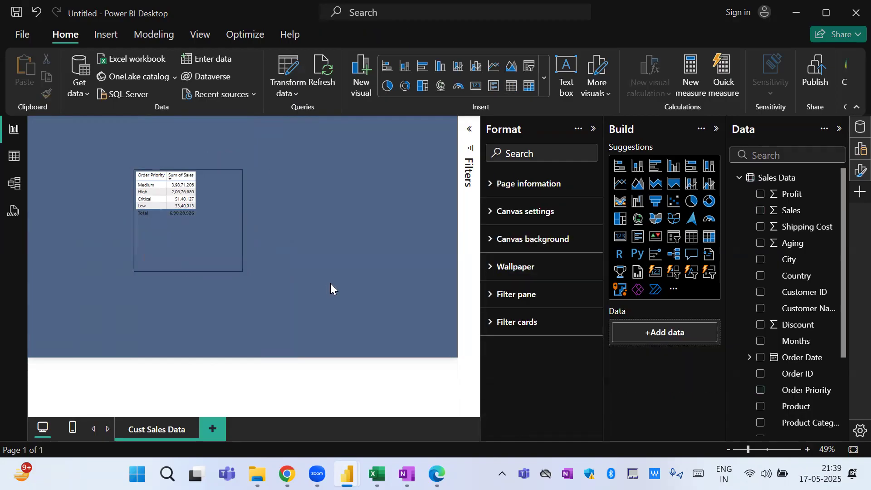
# Turn off the visual border of the Order Priority table.
pyautogui.click(214, 230)
pyautogui.click(542, 252)
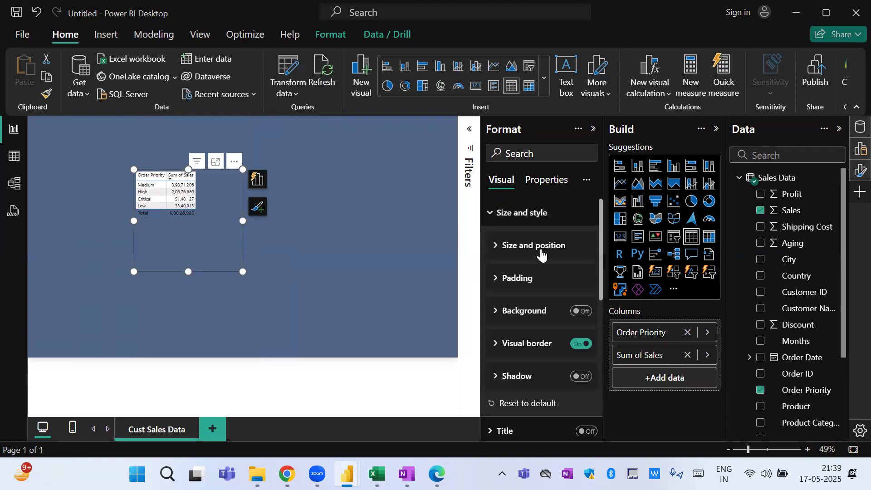
pyautogui.click(541, 353)
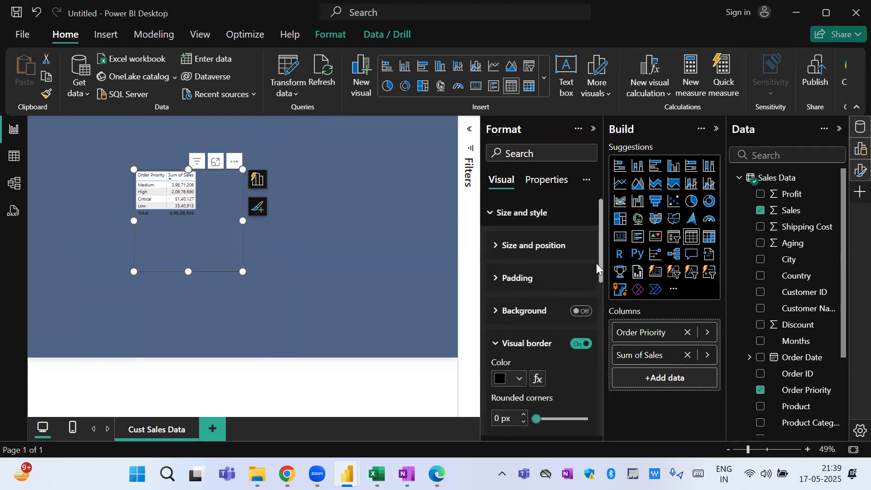
pyautogui.moveTo(601, 261); pyautogui.dragTo(603, 292)
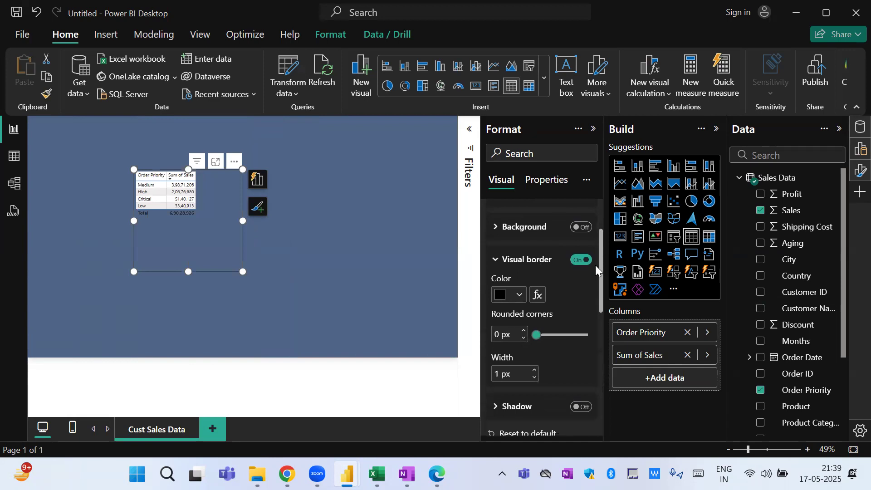
pyautogui.click(580, 261)
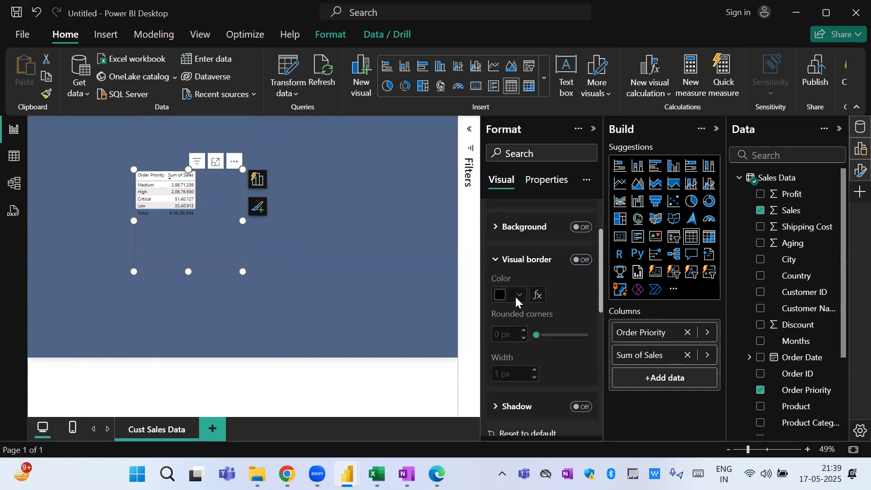
# Turn on the table's title, set its text to "Cust Level Data" and make it bold.
pyautogui.moveTo(601, 278); pyautogui.dragTo(601, 359)
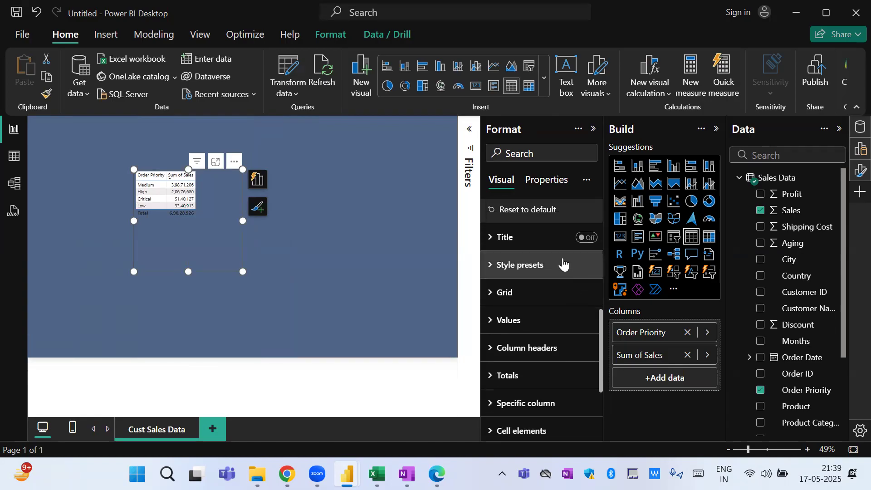
pyautogui.click(529, 238)
pyautogui.click(588, 238)
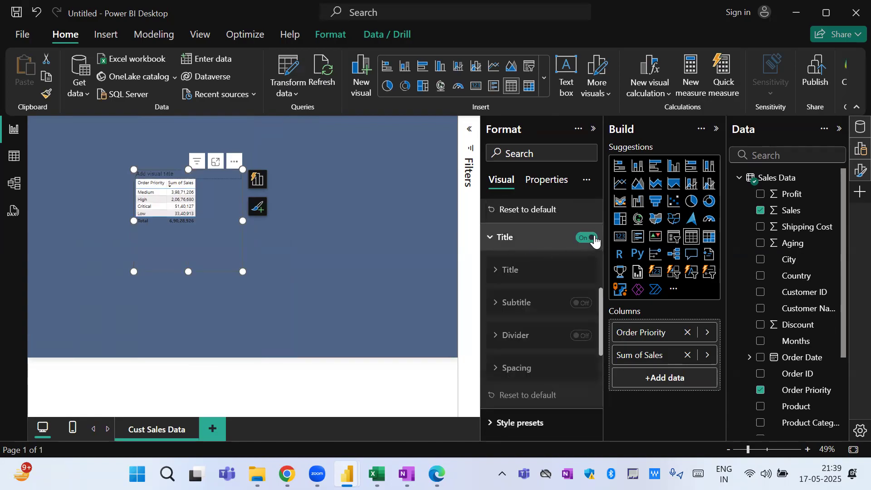
pyautogui.click(511, 269)
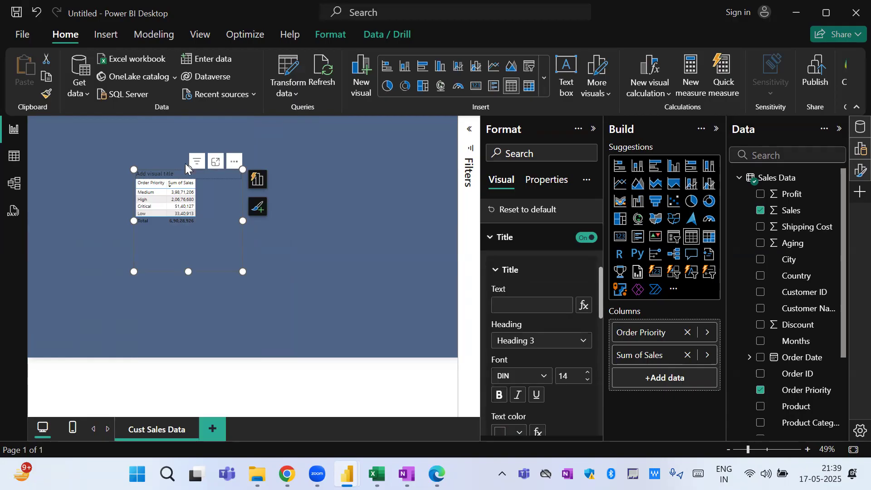
pyautogui.click(525, 301)
pyautogui.write('Cust Level Data')
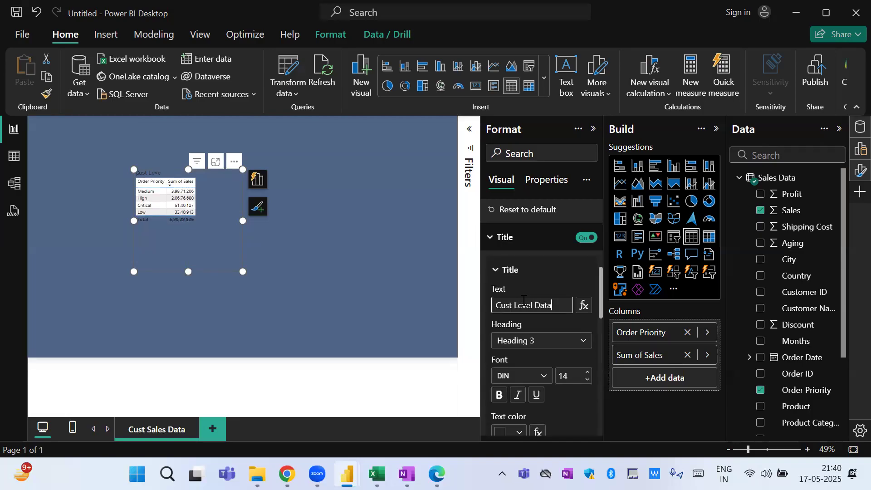
pyautogui.click(563, 283)
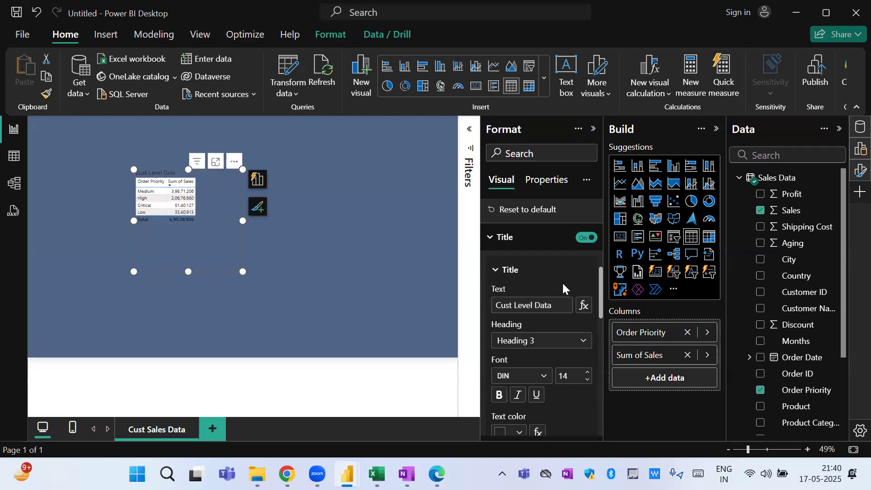
pyautogui.click(497, 395)
# Copy the hex code #E3EEB2 from the Color Hunt palette page in the browser and return to the Power BI report.
pyautogui.moveTo(599, 299); pyautogui.dragTo(599, 305)
pyautogui.hotkey('alt', 'Tab')
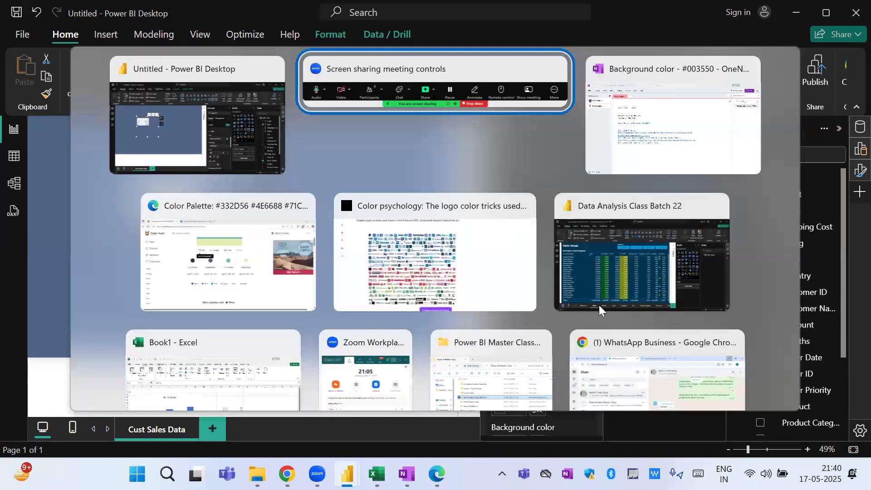
pyautogui.hotkey('alt', 'Tab')
pyautogui.hotkey('alt', 'Tab')
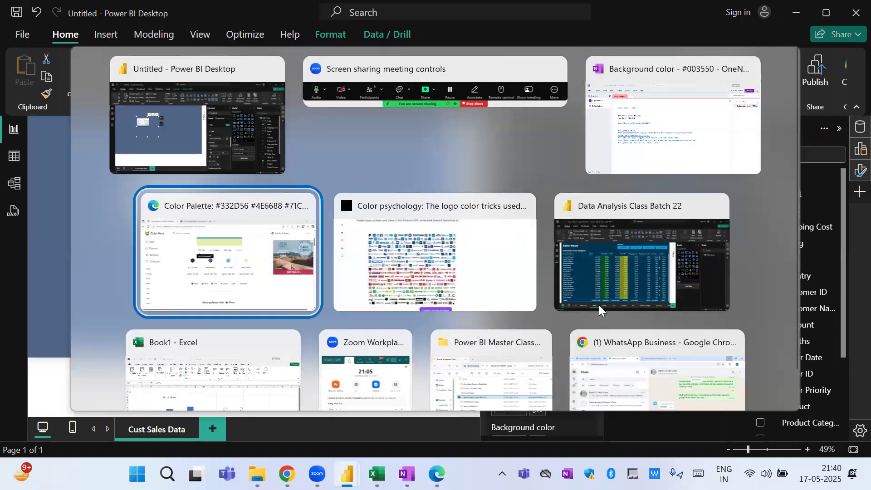
pyautogui.moveTo(496, 245); pyautogui.dragTo(556, 247)
pyautogui.hotkey('ctrl', 'c')
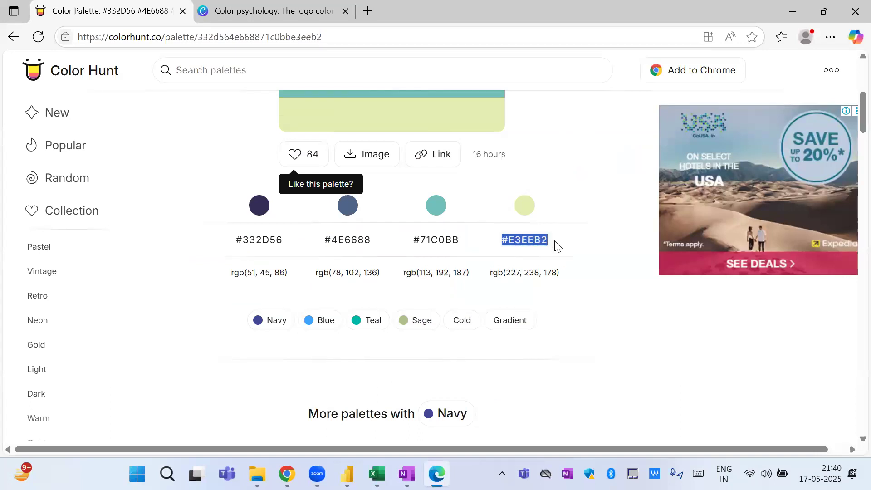
pyautogui.hotkey('alt', 'Tab')
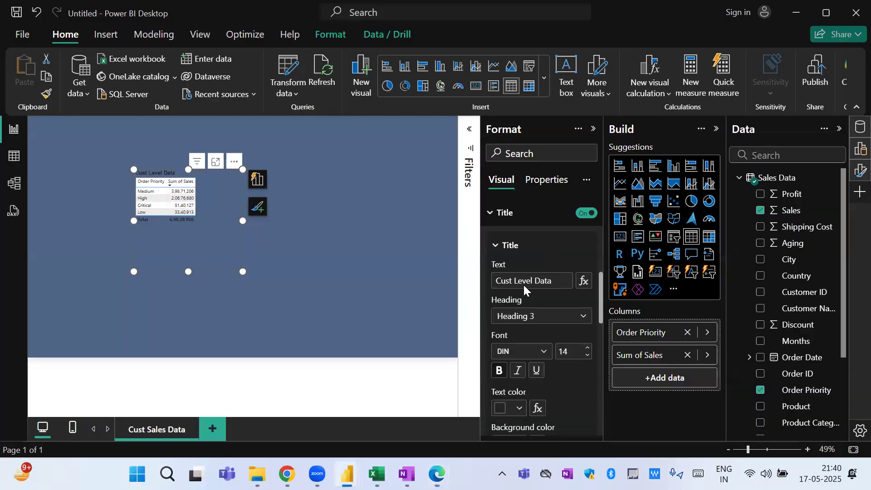
# Set the table title's text color to #E3EEB2 and its font size to 18.
pyautogui.click(519, 409)
pyautogui.click(533, 376)
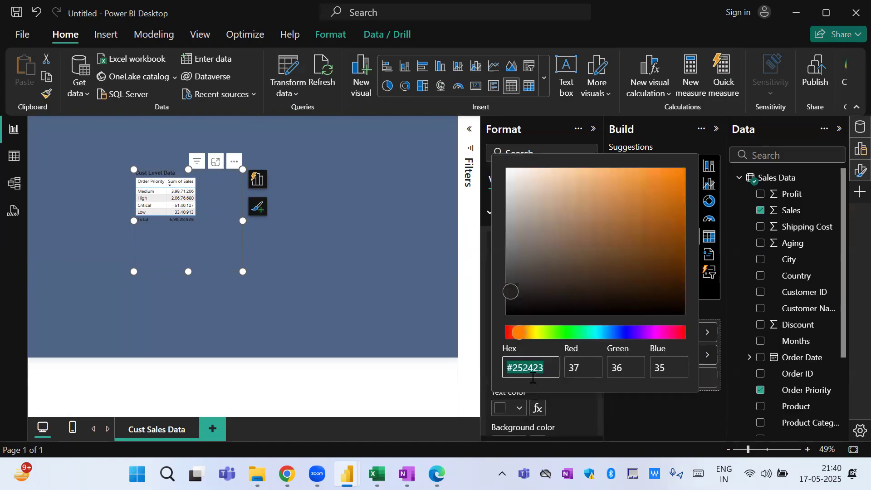
pyautogui.hotkey('ctrl', 'v')
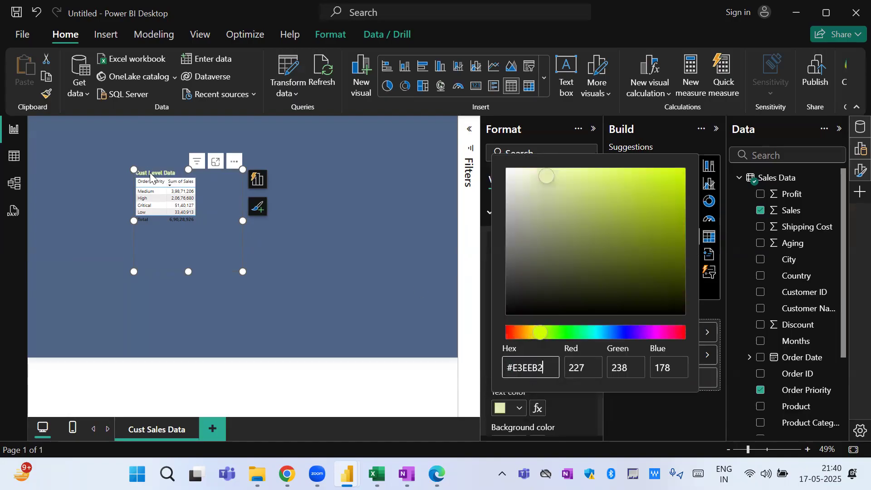
pyautogui.click(322, 232)
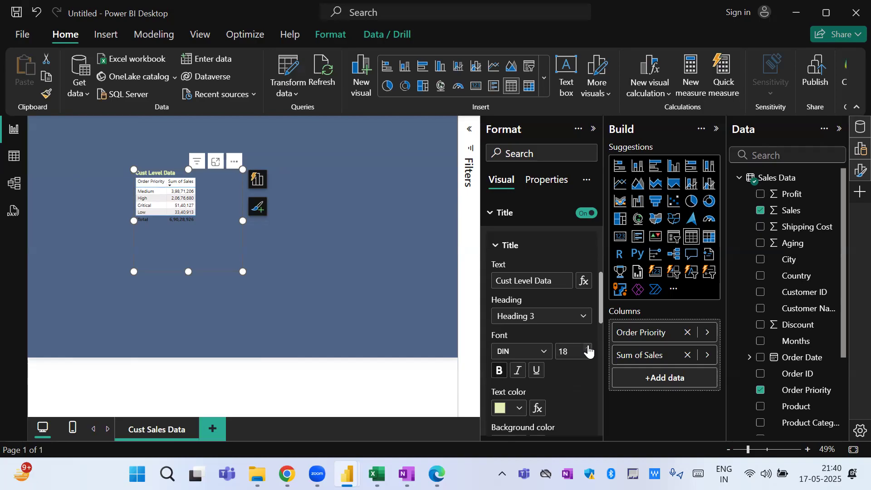
pyautogui.click(511, 245)
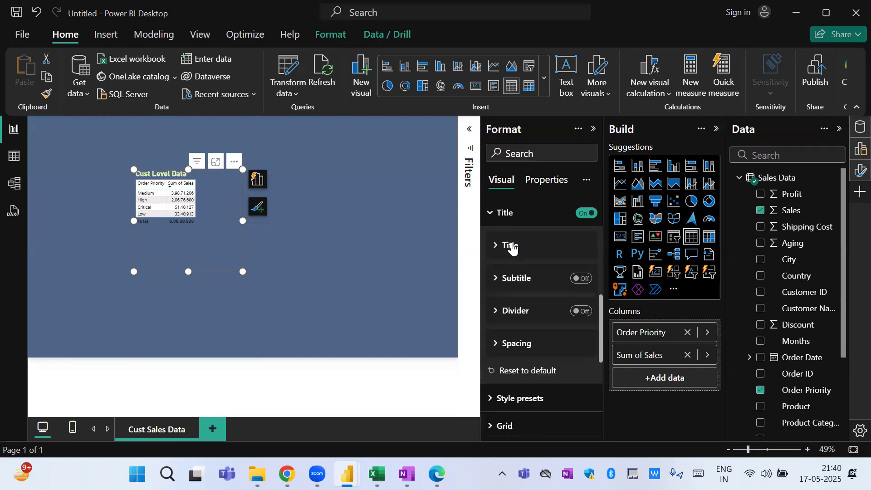
# Try the table's subtitle option and switch it back off.
pyautogui.click(585, 284)
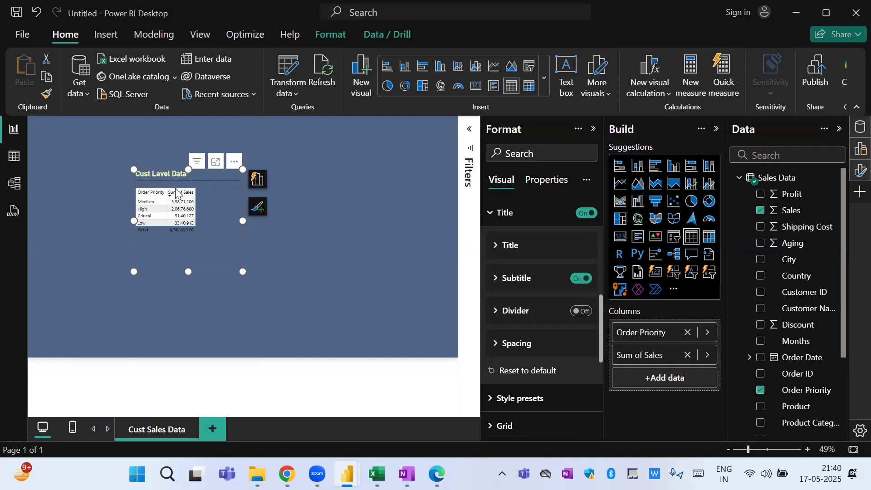
pyautogui.click(581, 280)
# Try the Minimal style preset on the table and enlarge the report view to inspect it.
pyautogui.moveTo(601, 334); pyautogui.dragTo(601, 374)
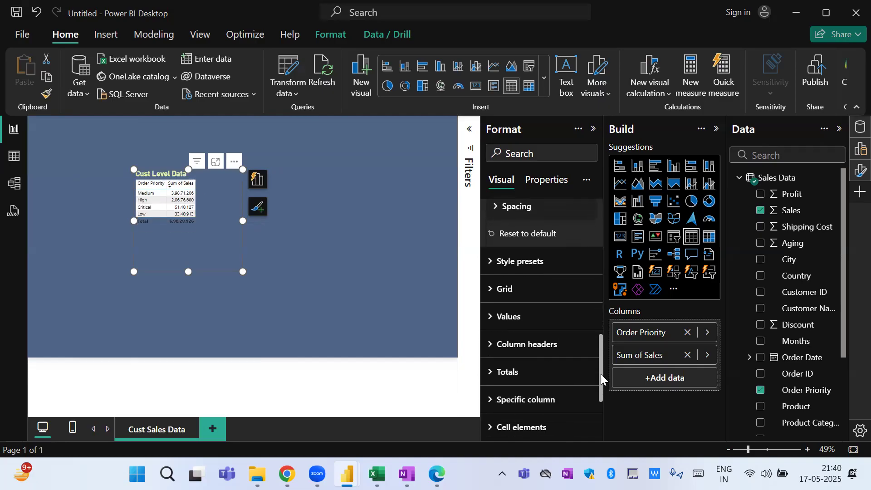
pyautogui.click(514, 263)
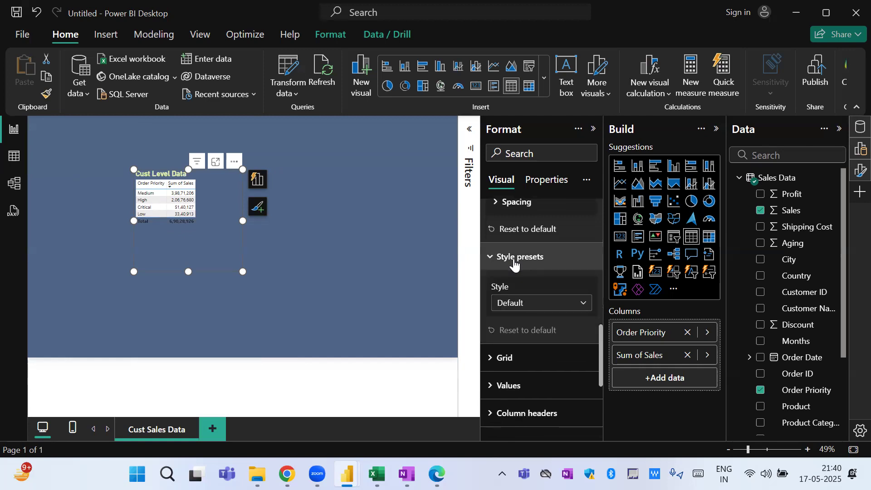
pyautogui.click(557, 303)
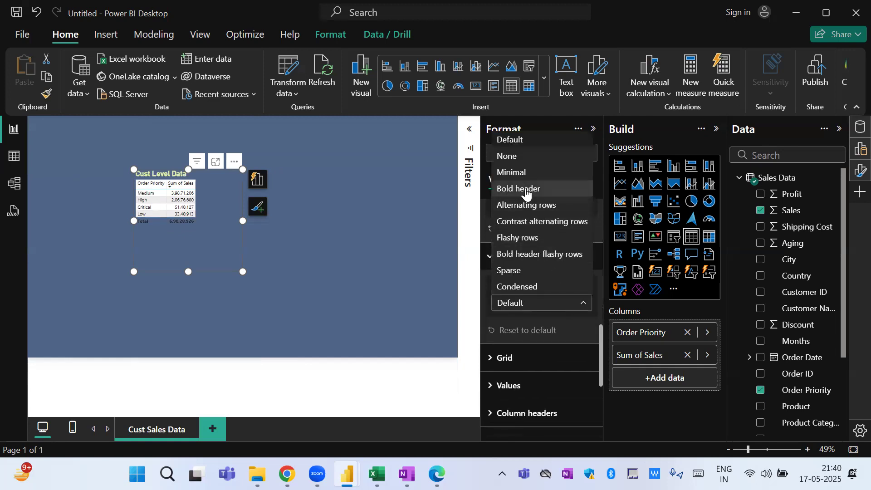
pyautogui.click(512, 169)
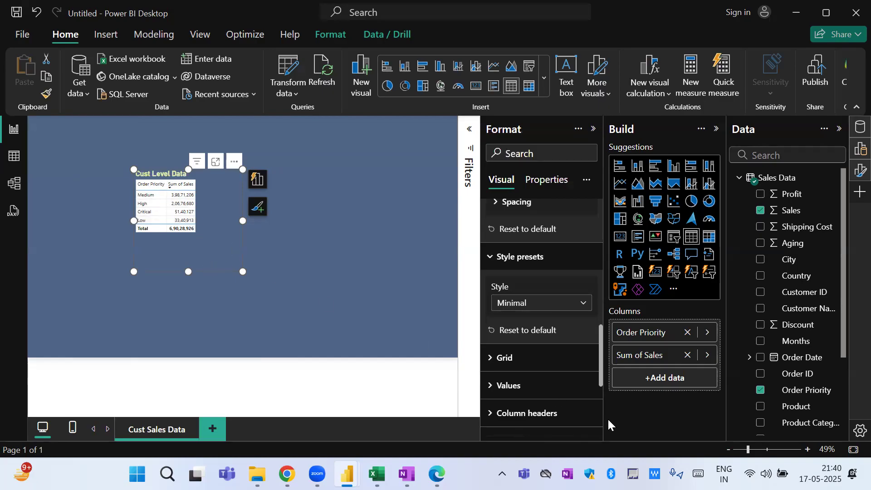
pyautogui.click(809, 450)
pyautogui.click(808, 450)
pyautogui.click(808, 450)
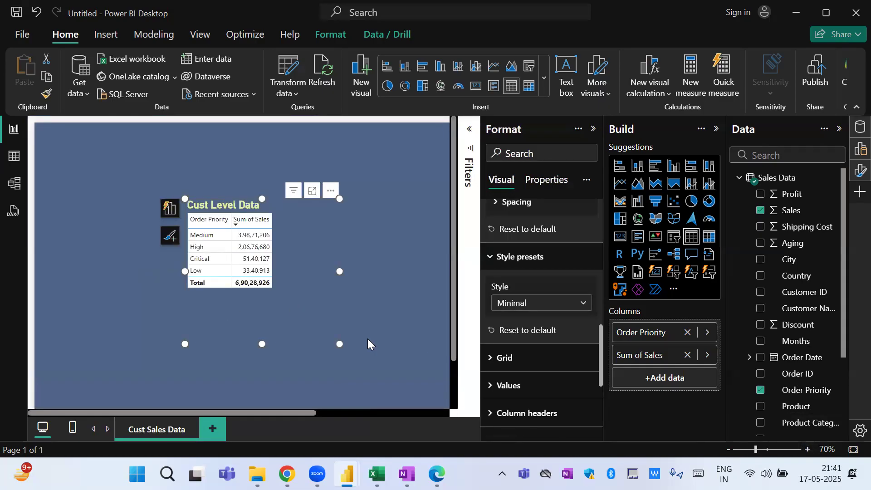
# Try the Bold header and Alternating rows style presets on the table.
pyautogui.click(572, 302)
pyautogui.click(523, 189)
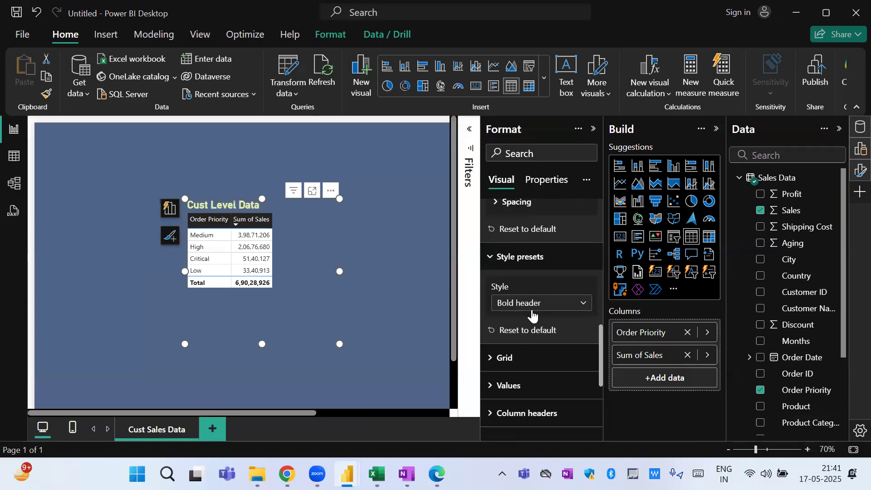
pyautogui.click(536, 308)
pyautogui.click(537, 204)
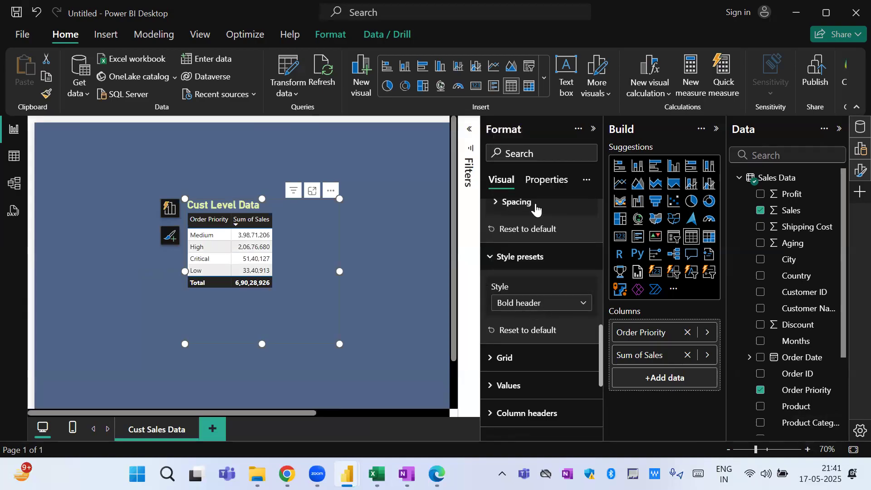
# Try the Contrast alternating rows and Flashy rows style presets on the table.
pyautogui.click(515, 305)
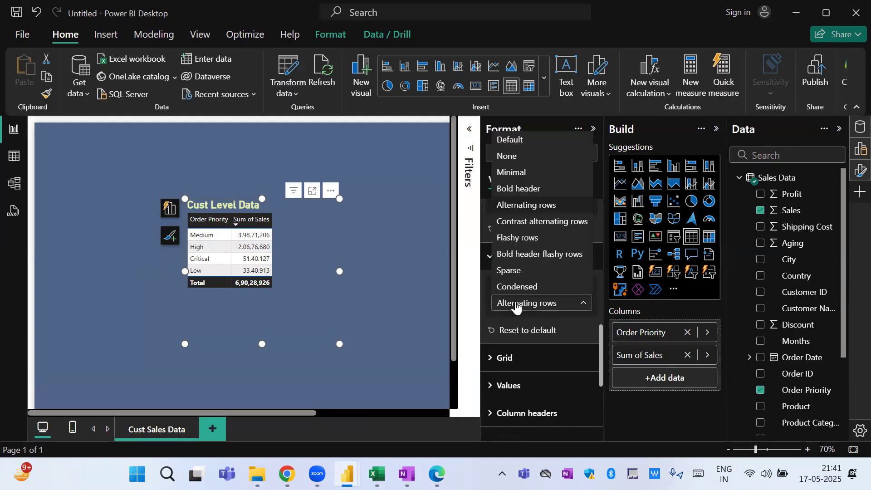
pyautogui.click(522, 222)
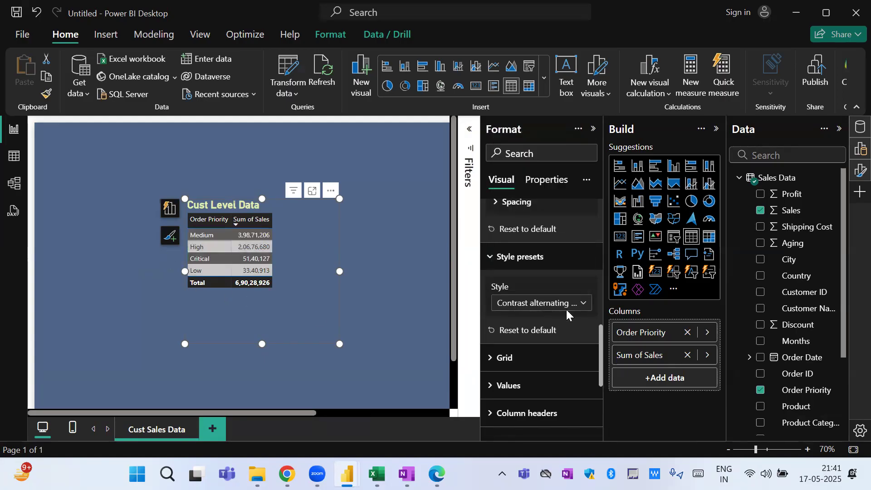
pyautogui.click(569, 307)
pyautogui.click(521, 239)
# Apply the Sparse style preset to the table.
pyautogui.click(548, 309)
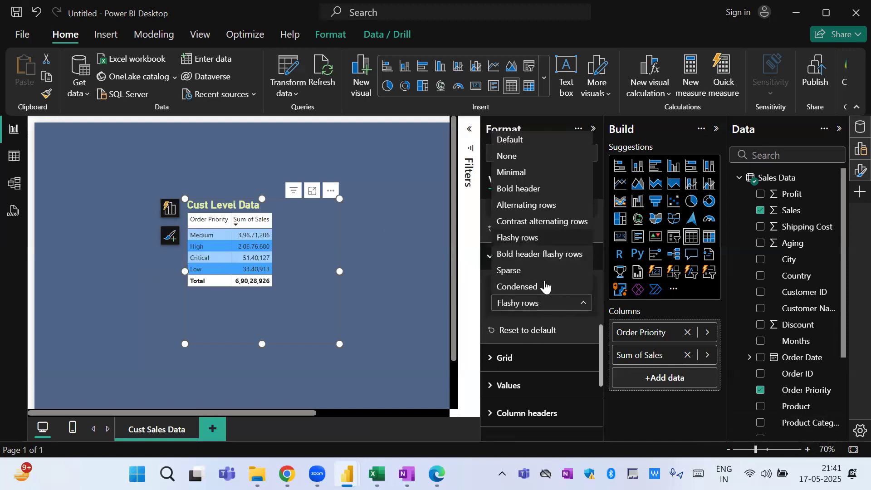
pyautogui.click(530, 271)
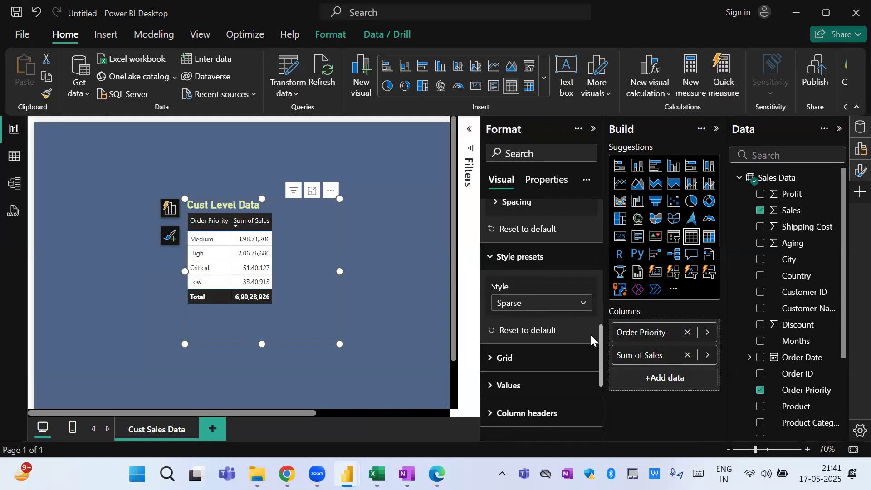
# Try the table's horizontal and vertical gridlines, then switch both back off and collapse the grid settings.
pyautogui.scroll(-3, 600, 343)
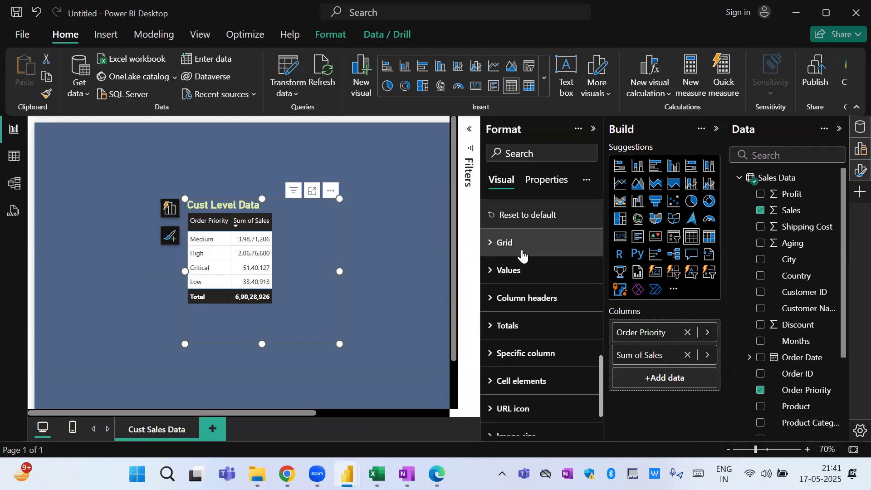
pyautogui.click(502, 243)
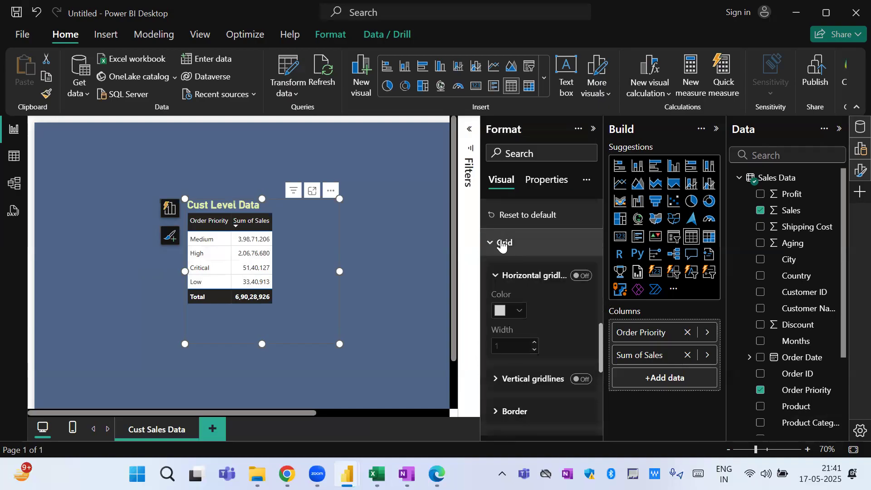
pyautogui.click(583, 276)
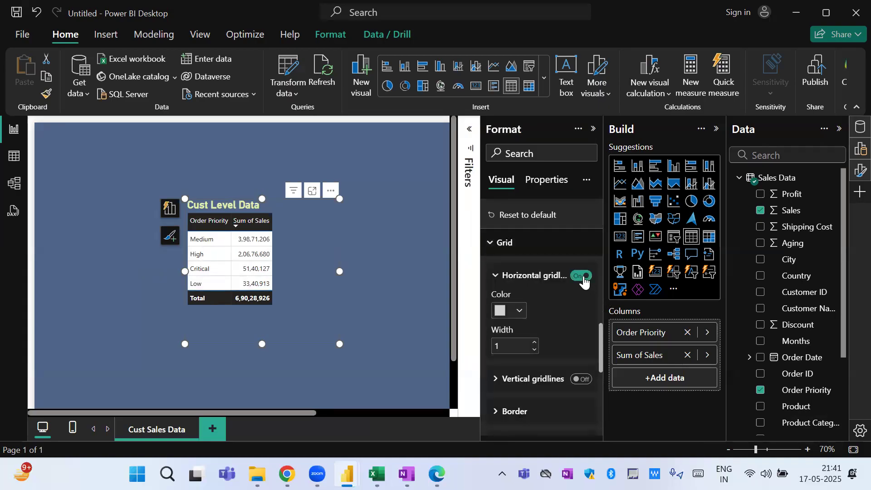
pyautogui.click(583, 379)
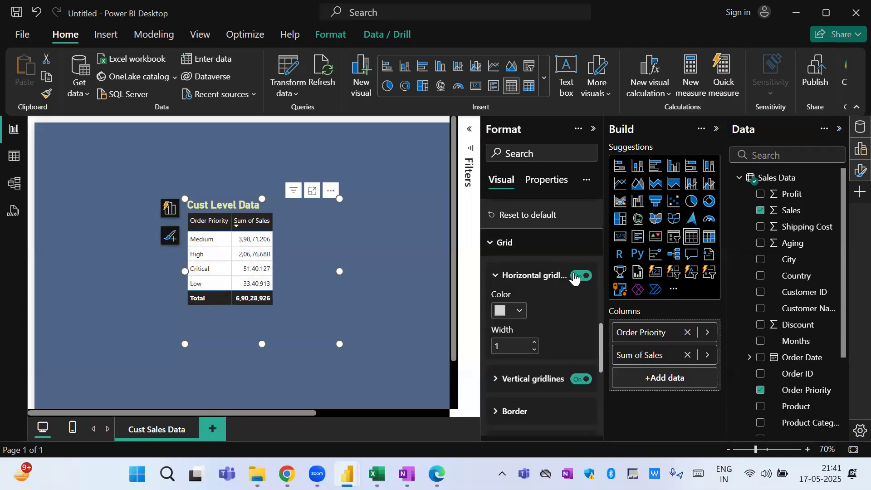
pyautogui.click(580, 276)
pyautogui.click(583, 380)
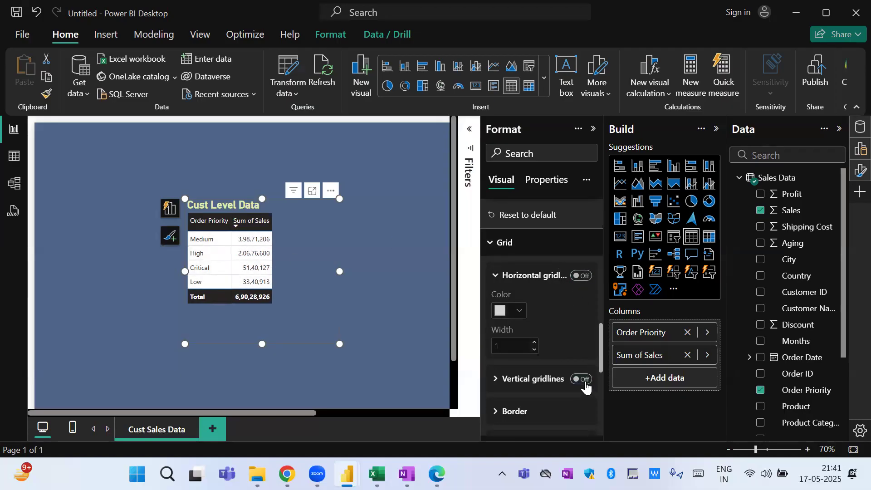
pyautogui.click(504, 245)
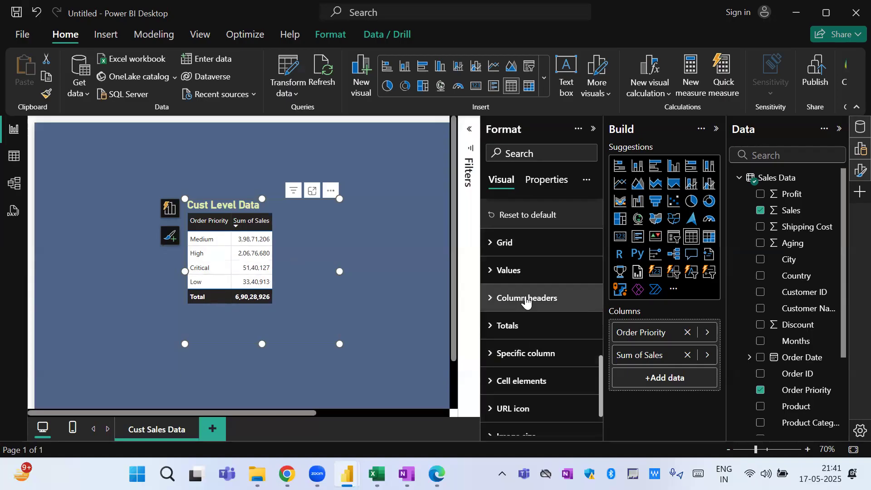
# Set the table values' font size to 13, and copy the hex code #4E6688 from the Color Hunt palette in the browser.
pyautogui.click(509, 272)
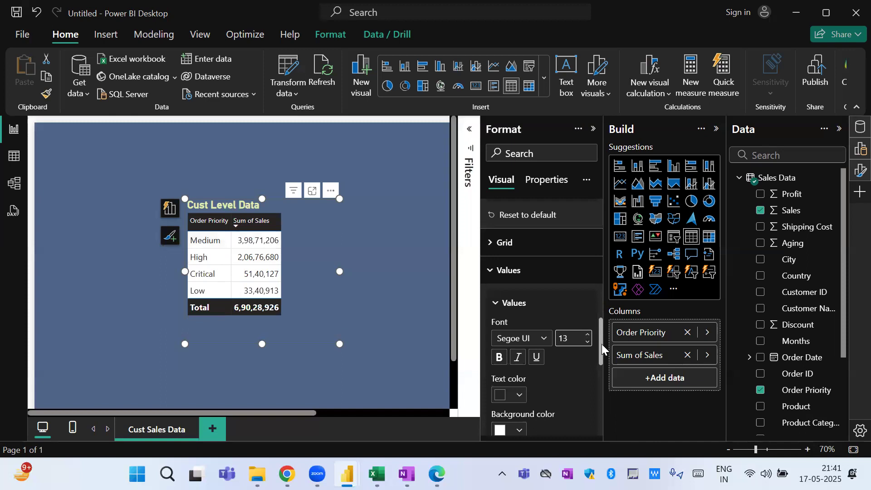
pyautogui.moveTo(602, 348); pyautogui.dragTo(602, 380)
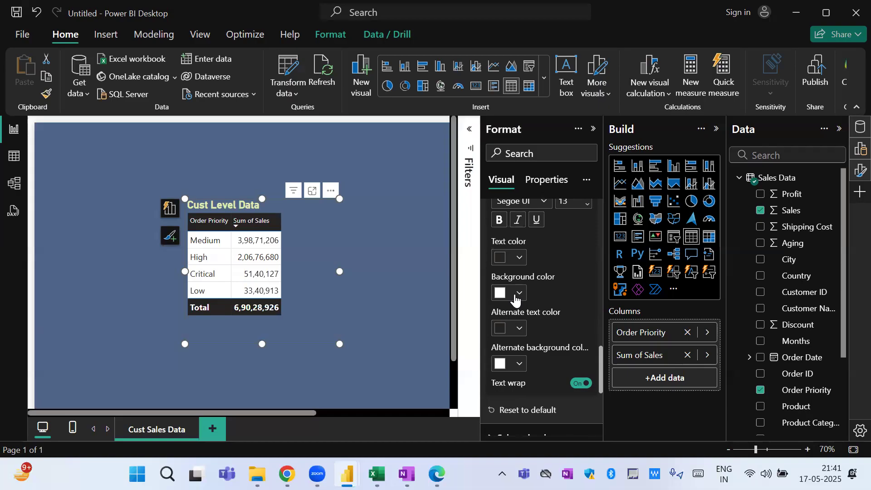
pyautogui.hotkey('alt', 'Tab')
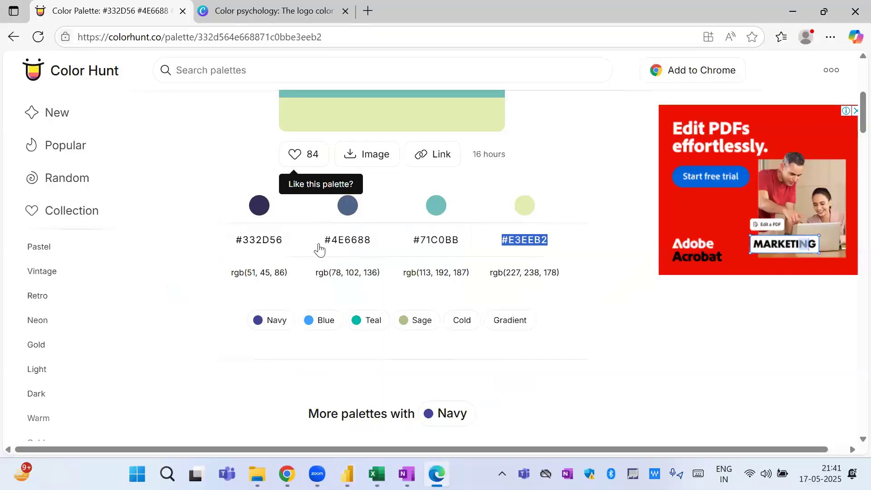
pyautogui.moveTo(323, 245); pyautogui.dragTo(378, 247)
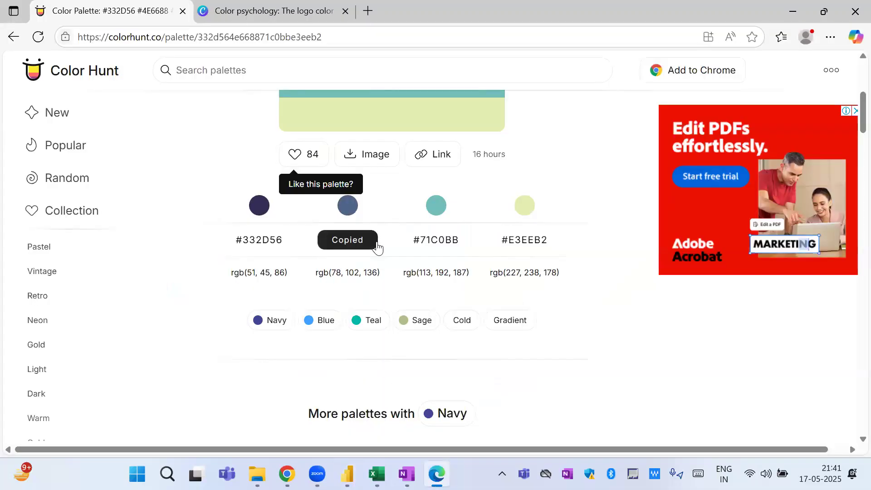
pyautogui.click(346, 242)
pyautogui.hotkey('alt', 'Tab')
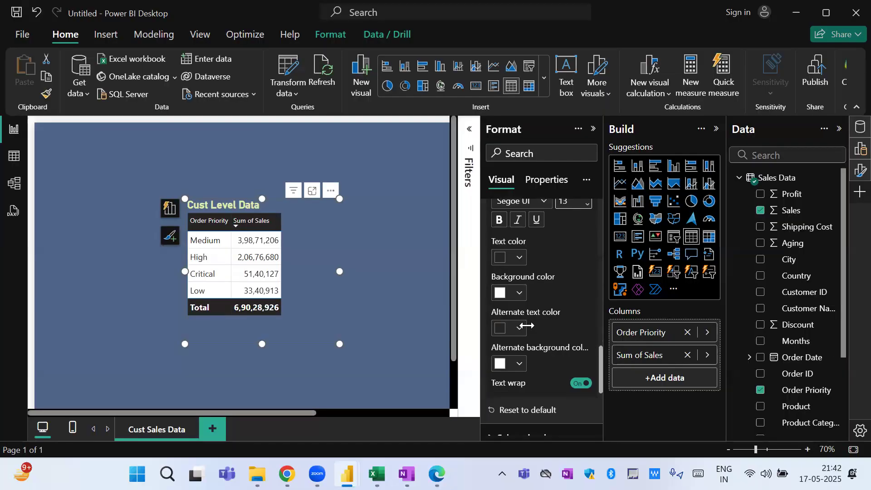
# Set both the background color and the alternate background color of the table values to #4E6688.
pyautogui.click(518, 294)
pyautogui.click(531, 264)
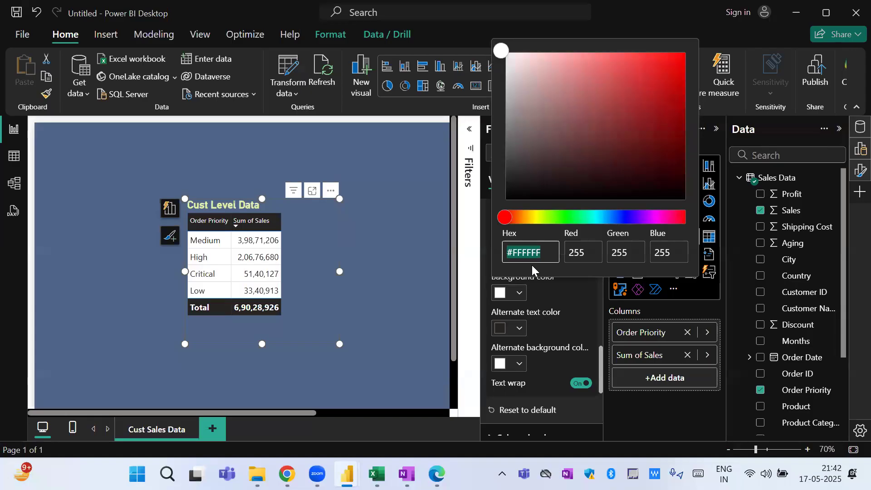
pyautogui.hotkey('ctrl', 'v')
pyautogui.click(565, 295)
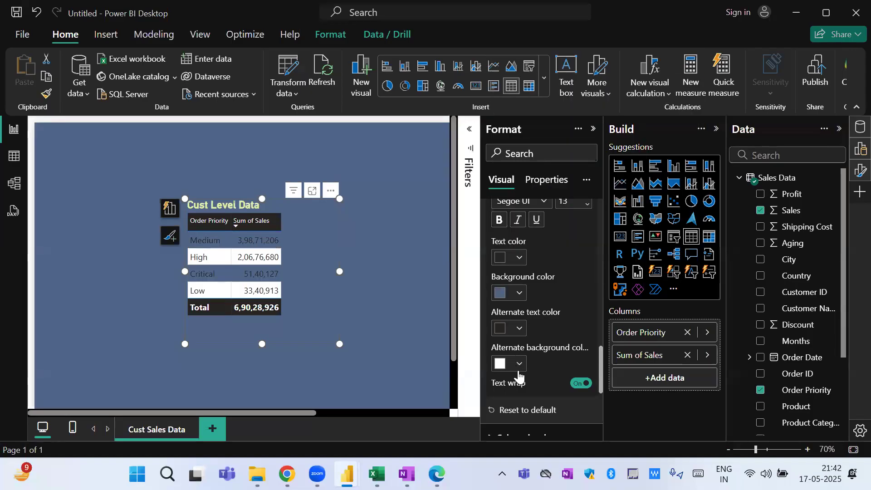
pyautogui.click(520, 365)
pyautogui.click(524, 333)
pyautogui.click(527, 323)
pyautogui.hotkey('ctrl', 'v')
pyautogui.click(549, 368)
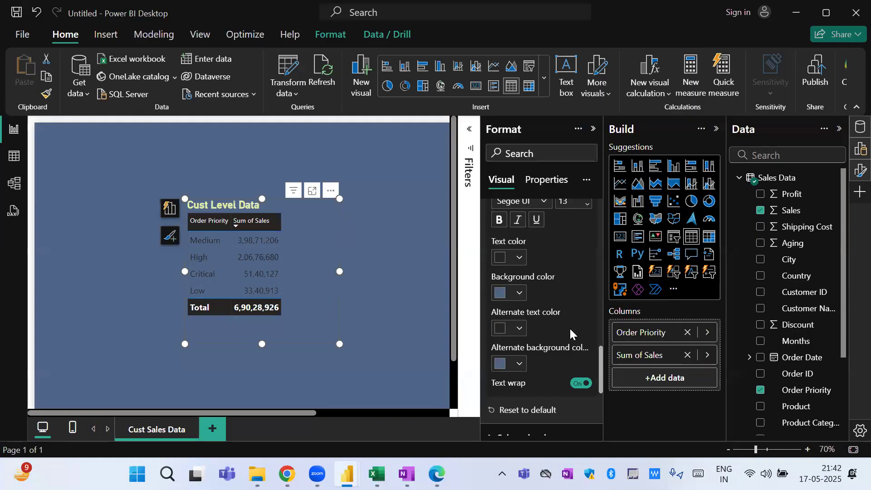
# Copy #E3EEB2 from the Color Hunt palette in the browser and apply it in Power BI as the table values' text color.
pyautogui.hotkey('alt', 'Tab')
pyautogui.moveTo(501, 241); pyautogui.dragTo(550, 245)
pyautogui.hotkey('alt', 'Tab')
pyautogui.click(520, 258)
pyautogui.click(547, 227)
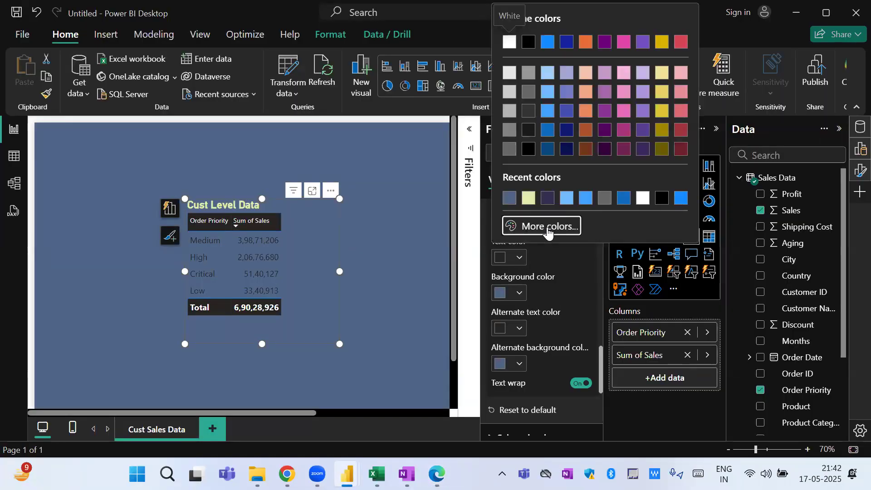
pyautogui.hotkey('ctrl', 'v')
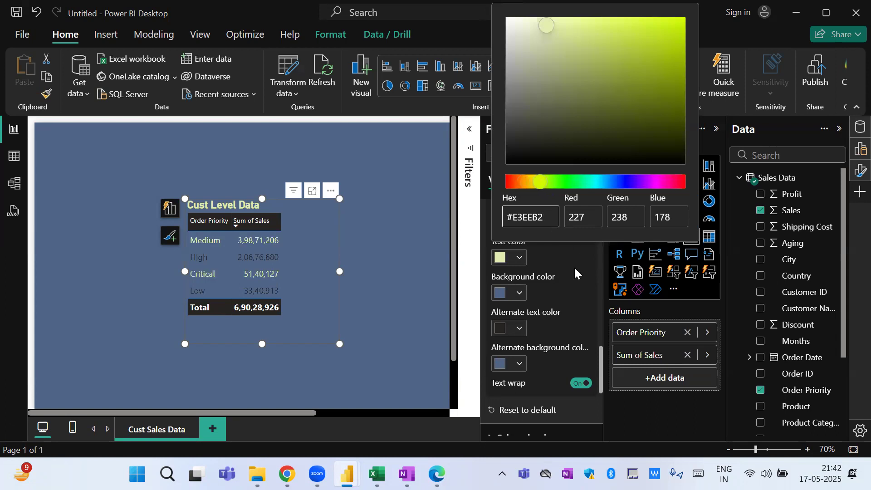
pyautogui.click(574, 266)
# Set the values' alternate text color to #E3EEB2 and move the table toward the upper-left area of the report page.
pyautogui.click(520, 331)
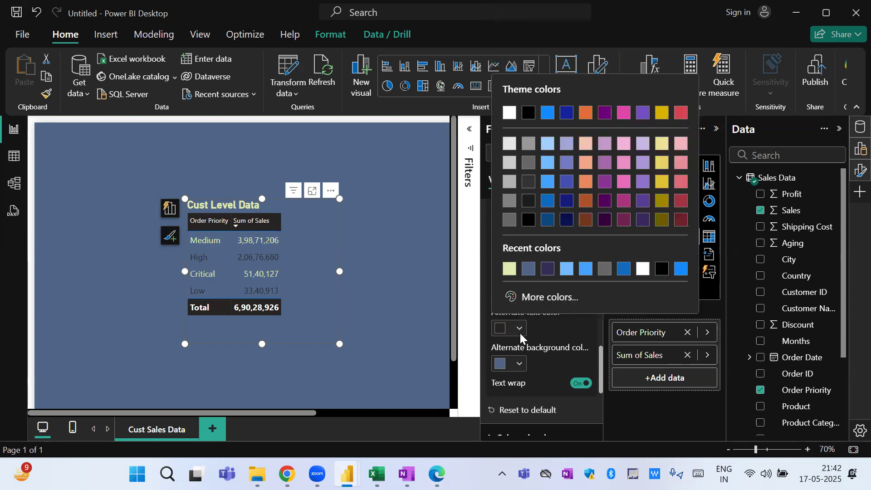
pyautogui.click(510, 270)
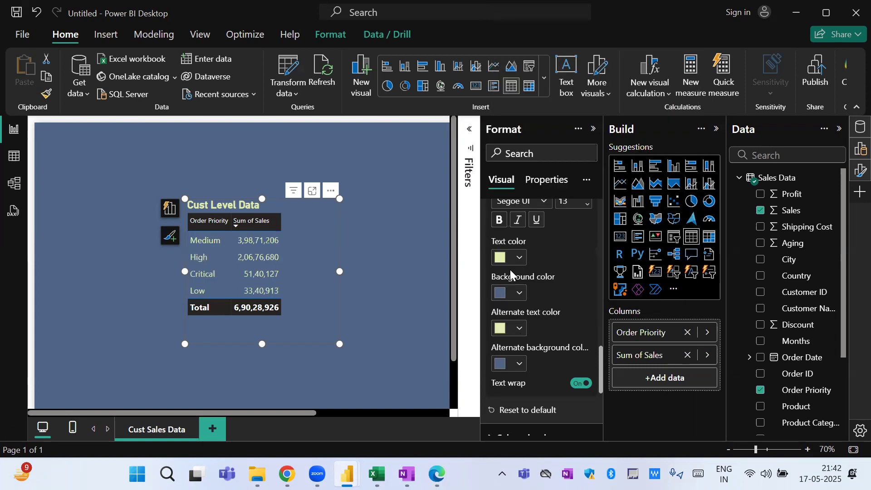
pyautogui.moveTo(286, 282); pyautogui.dragTo(207, 230)
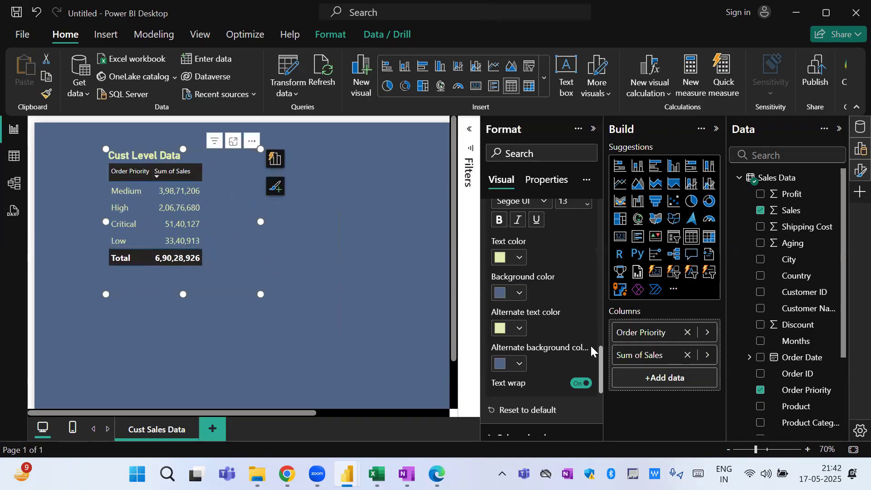
# Open the table's column header formatting and copy the hex code #4E6688 from the Color Hunt palette in the browser.
pyautogui.moveTo(600, 362); pyautogui.dragTo(599, 404)
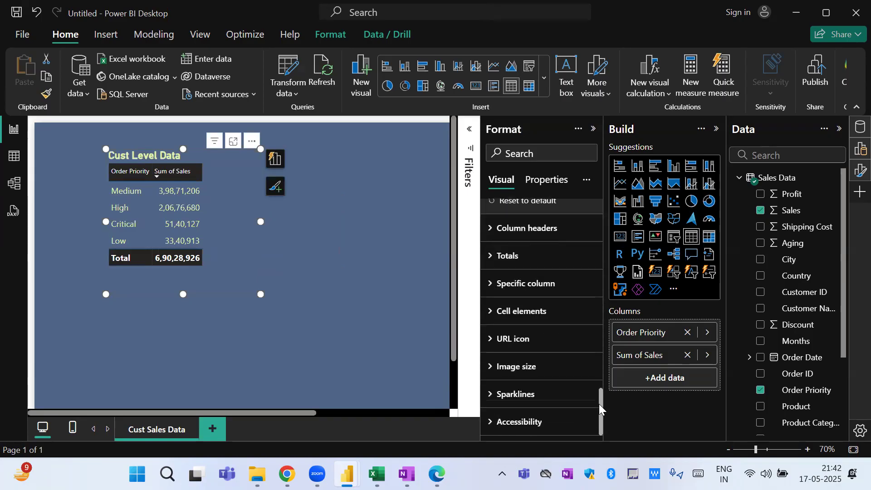
pyautogui.click(534, 237)
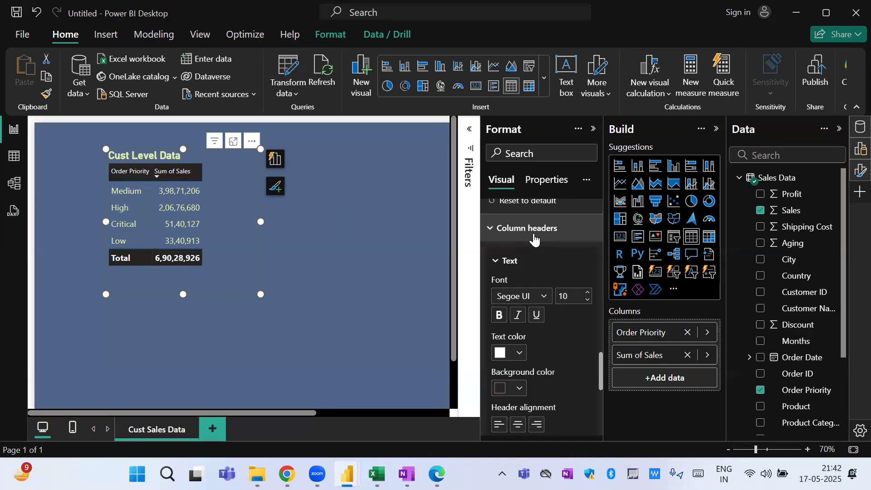
pyautogui.hotkey('alt', 'Tab')
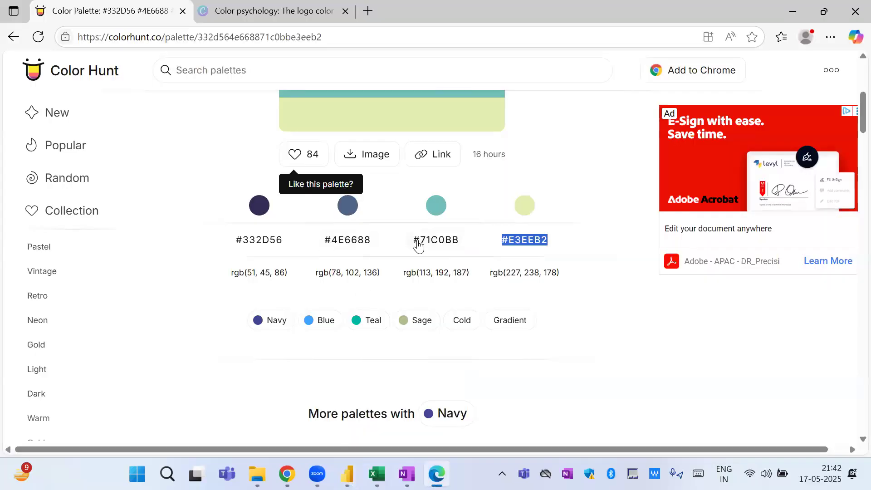
pyautogui.moveTo(320, 243); pyautogui.dragTo(379, 246)
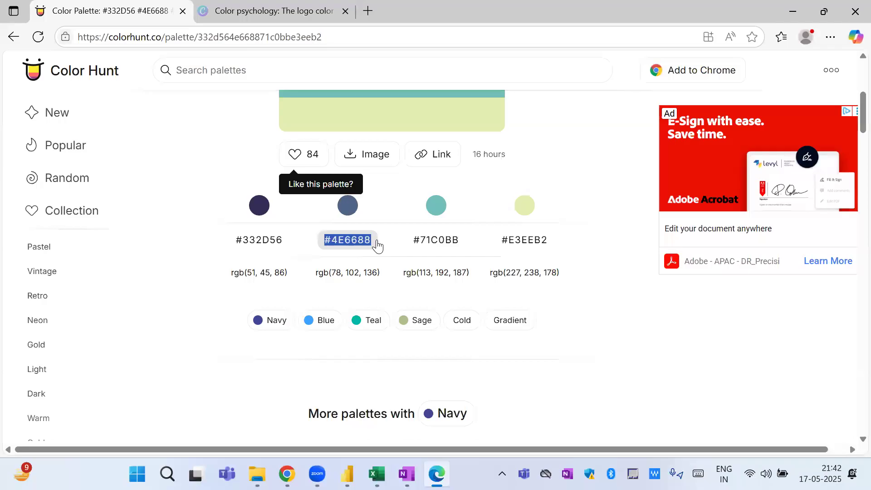
pyautogui.hotkey('alt', 'Tab')
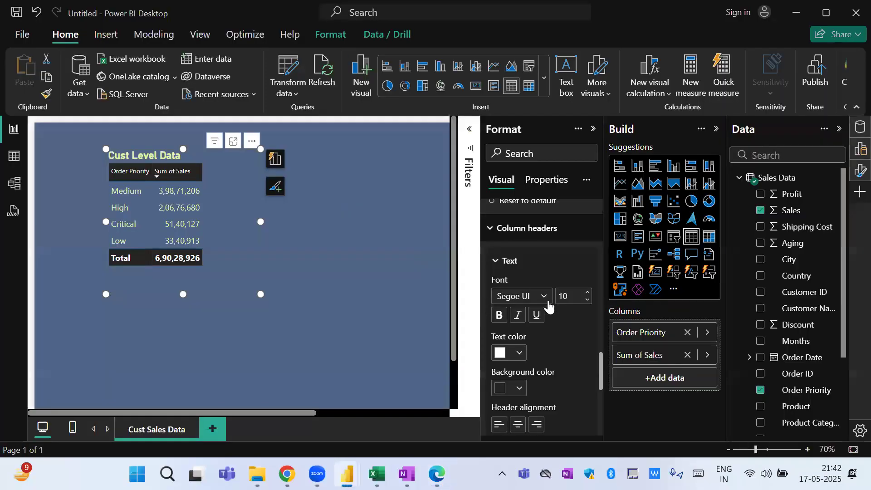
# Set the column headers' text color to #4E6688 and their background color to the recently used #E3EEB2.
pyautogui.click(520, 358)
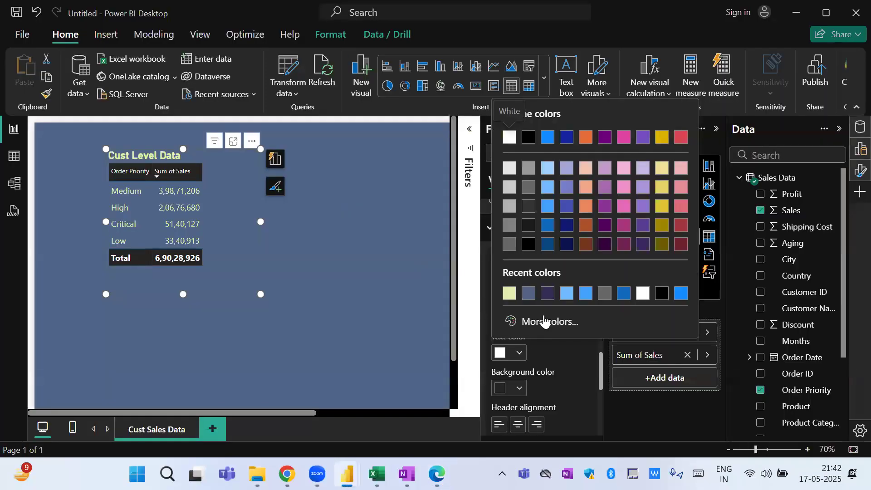
pyautogui.click(522, 320)
pyautogui.hotkey('ctrl', 'v')
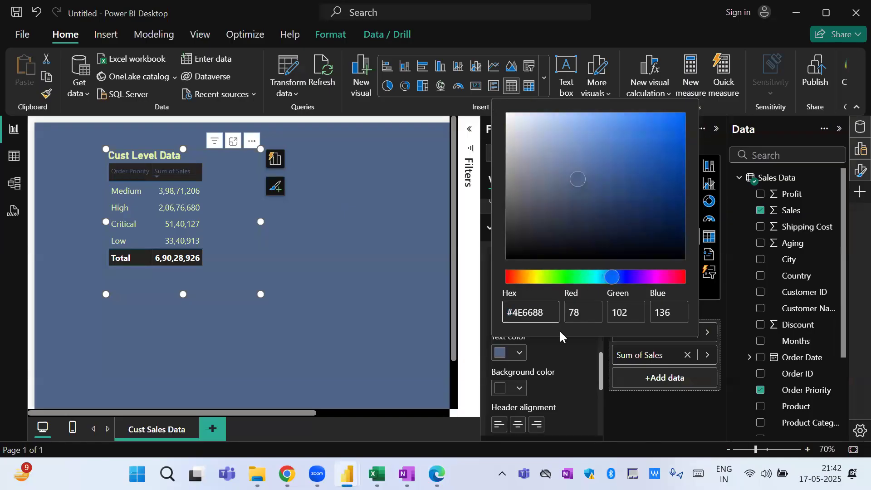
pyautogui.click(573, 347)
pyautogui.click(522, 388)
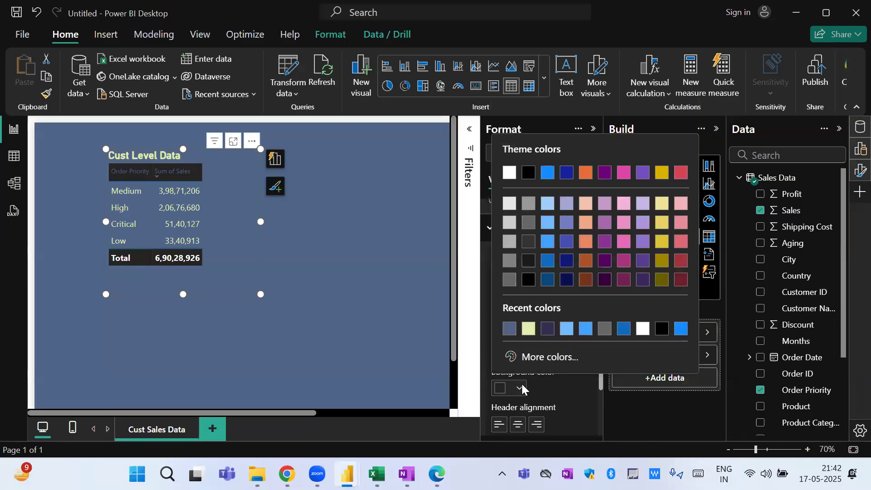
pyautogui.click(528, 328)
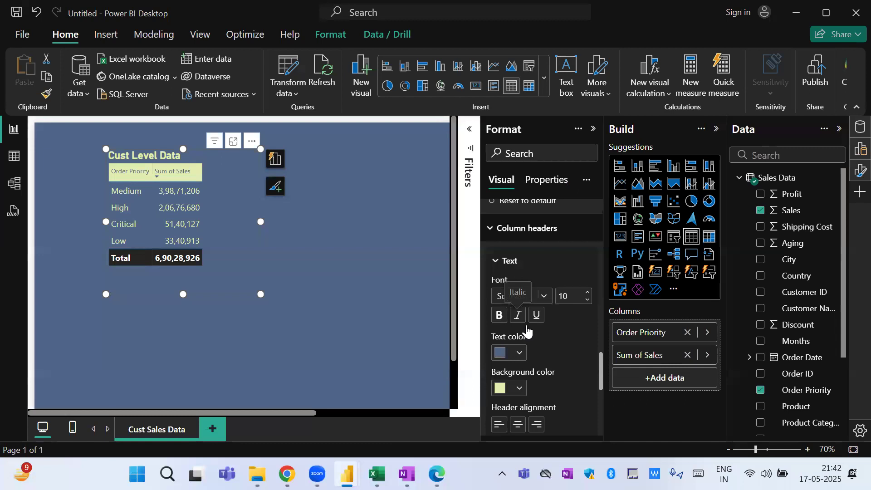
# Set the totals row's text color to #332D56 and its background color to #E3EEB2.
pyautogui.moveTo(602, 376); pyautogui.dragTo(600, 423)
pyautogui.click(498, 276)
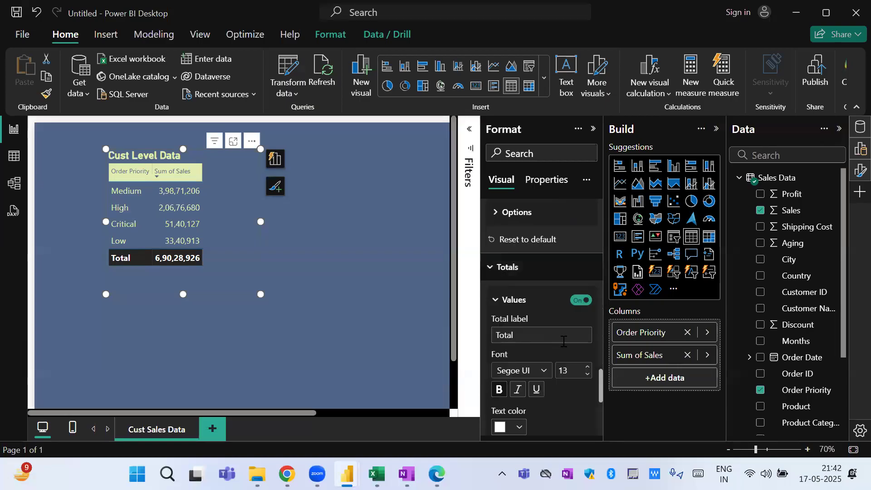
pyautogui.click(519, 431)
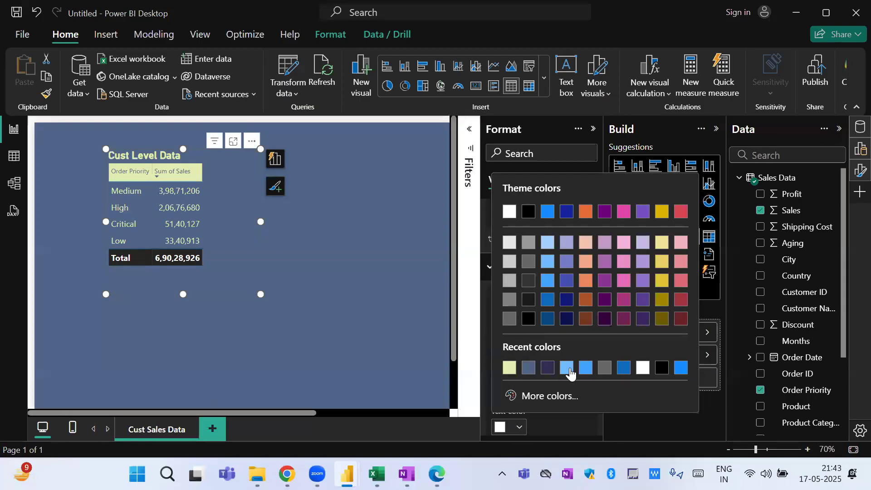
pyautogui.click(548, 367)
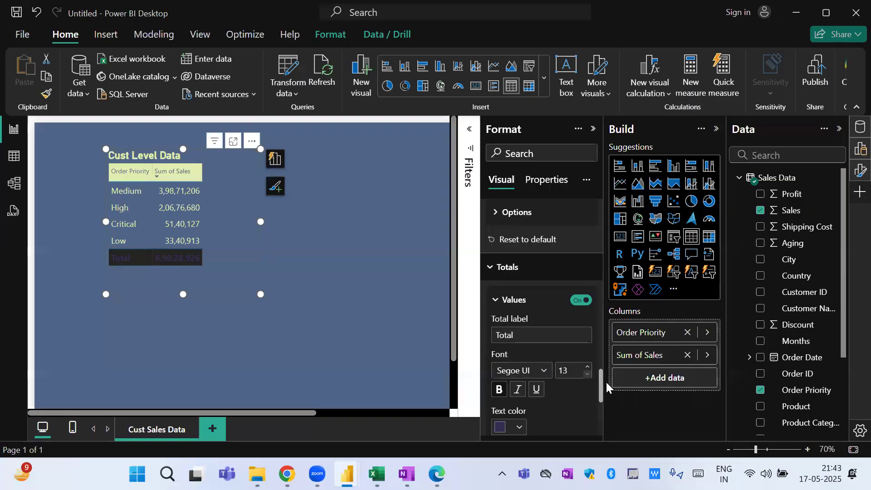
pyautogui.moveTo(601, 384); pyautogui.dragTo(599, 403)
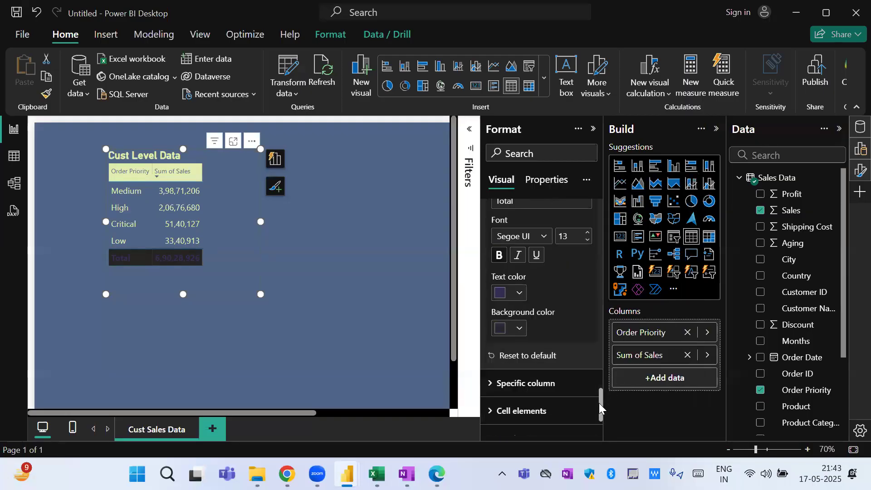
pyautogui.click(519, 329)
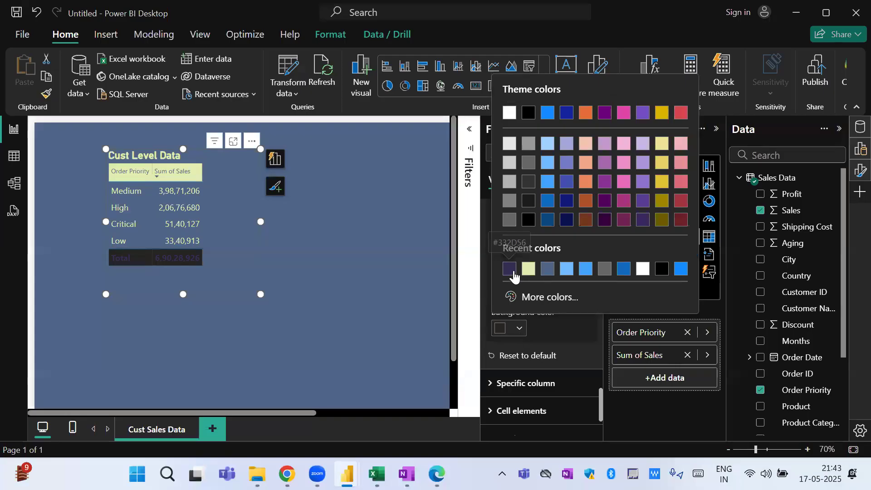
pyautogui.click(527, 269)
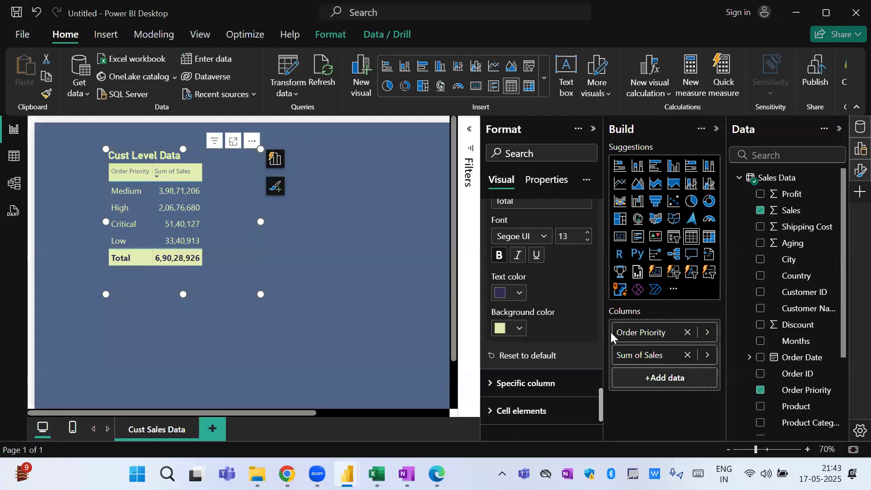
# Increase the column headers' font size to 16.
pyautogui.moveTo(600, 395); pyautogui.dragTo(597, 413)
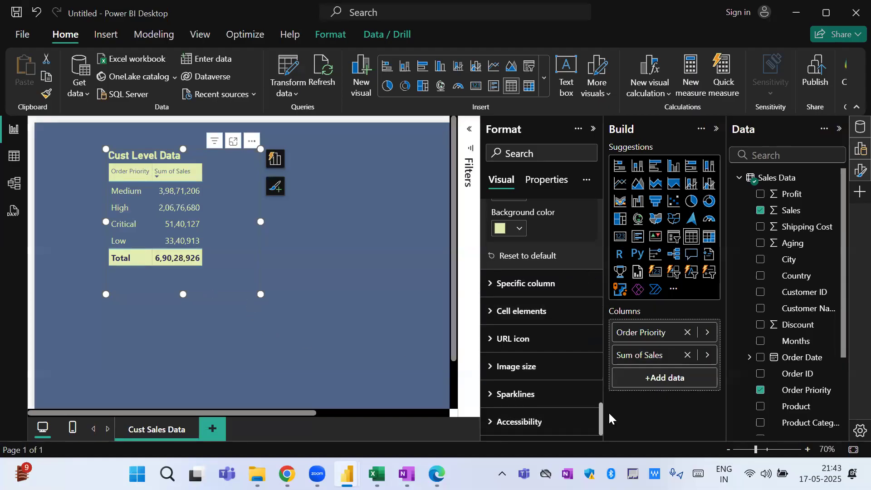
pyautogui.moveTo(600, 415); pyautogui.dragTo(602, 356)
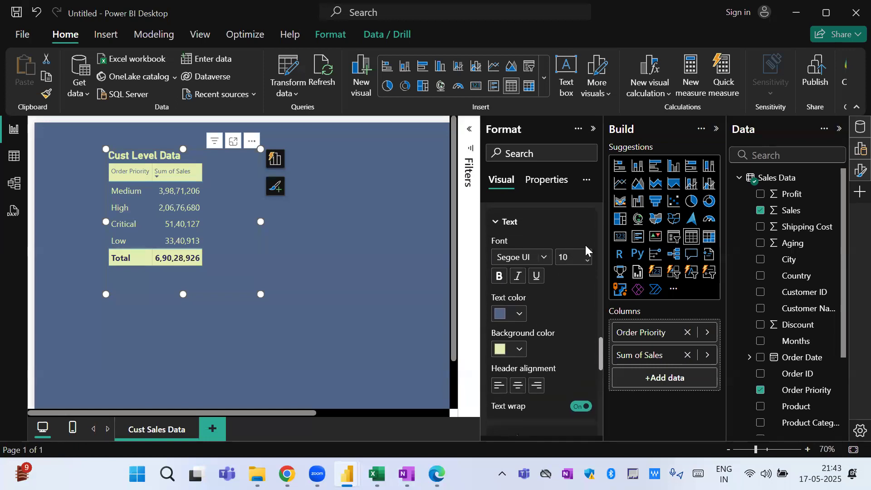
pyautogui.click(587, 254)
pyautogui.click(588, 254)
pyautogui.click(587, 255)
pyautogui.click(587, 254)
pyautogui.click(587, 254)
pyautogui.click(588, 254)
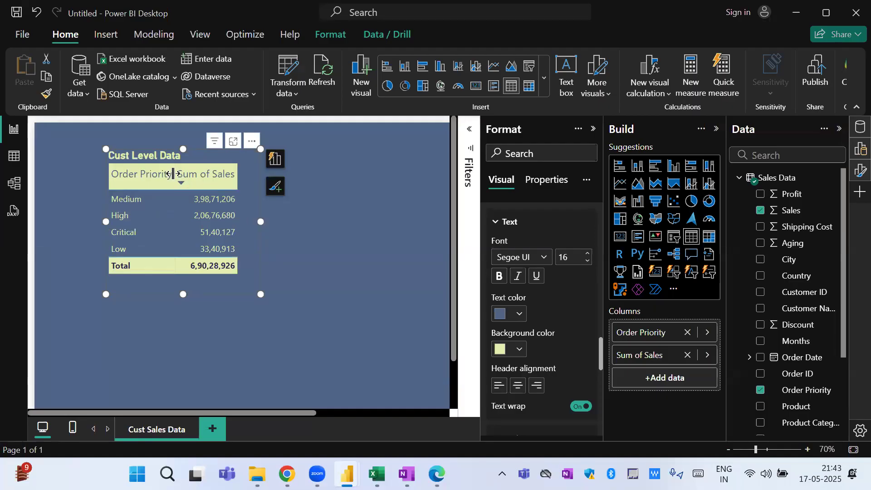
# Widen the Order Priority column slightly and move the table into the upper-left corner of the report page.
pyautogui.moveTo(175, 177); pyautogui.dragTo(185, 176)
pyautogui.click(262, 245)
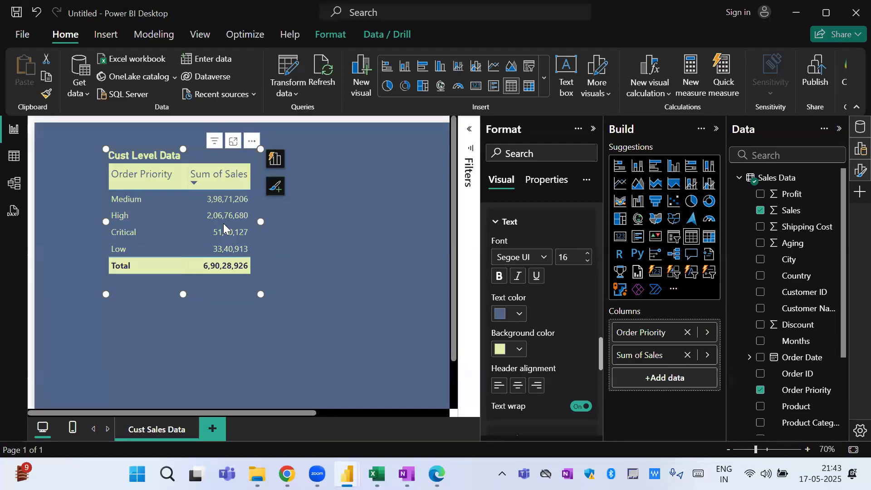
pyautogui.moveTo(249, 278); pyautogui.dragTo(179, 242)
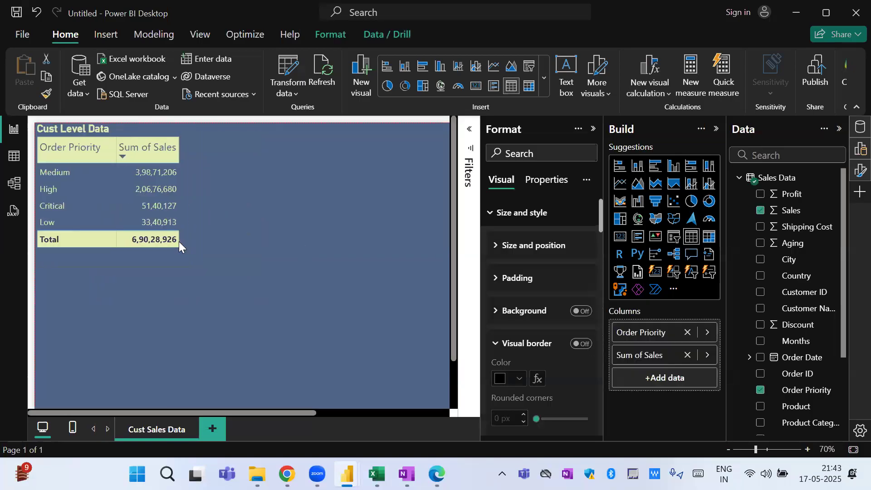
# Deselect the formatted table and add a second, empty table visual to the report page.
pyautogui.click(251, 245)
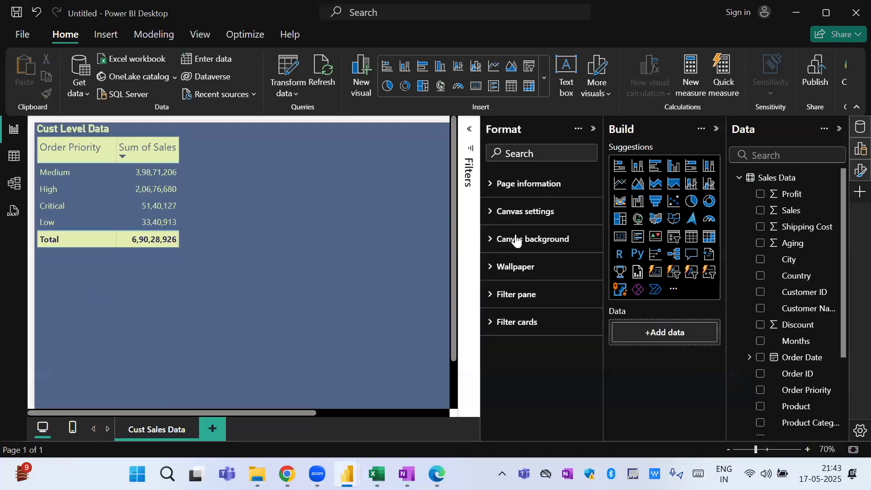
pyautogui.click(693, 244)
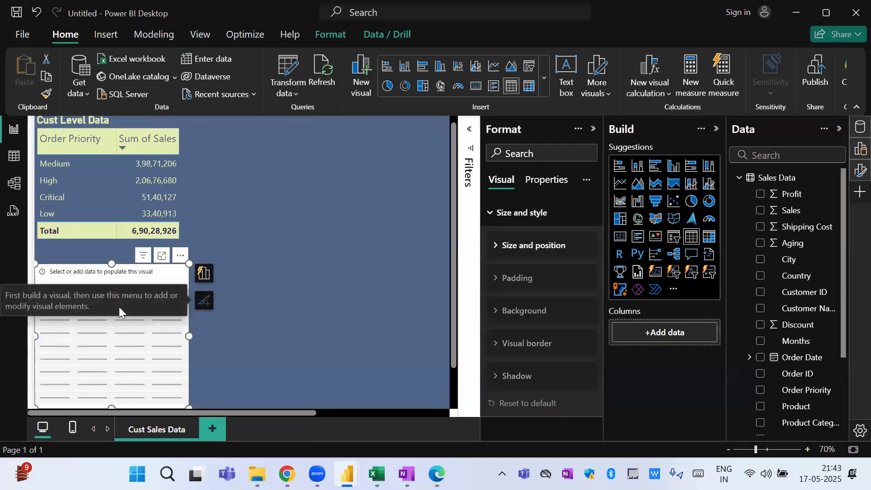
# Place the empty table beside the Cust Level Data table, add Customer Name, Sales and Profit as its columns, and enlarge it.
pyautogui.moveTo(137, 284); pyautogui.dragTo(319, 136)
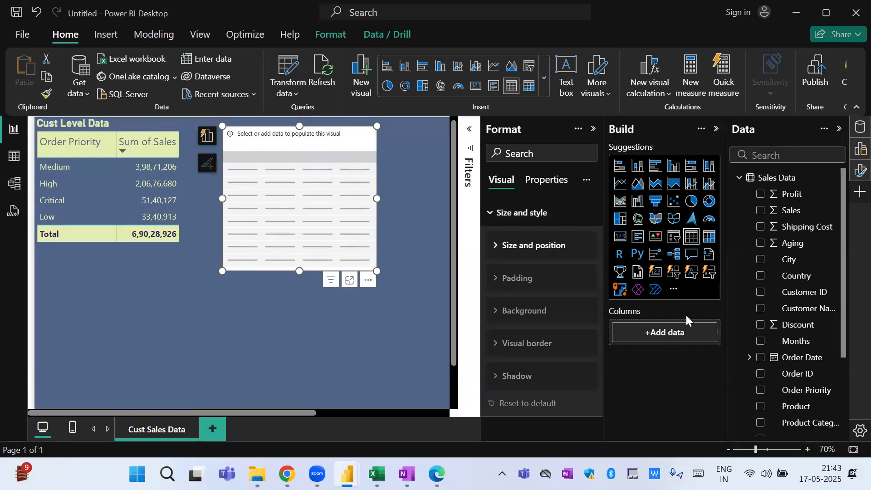
pyautogui.click(683, 330)
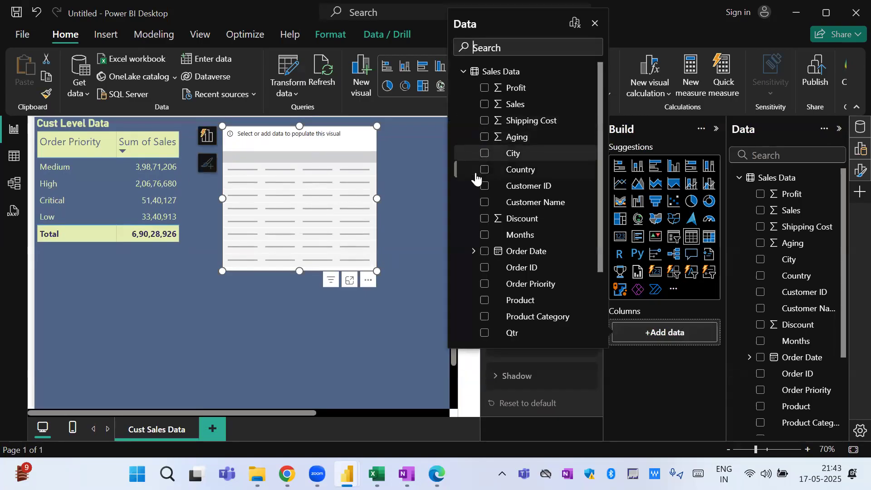
pyautogui.click(483, 203)
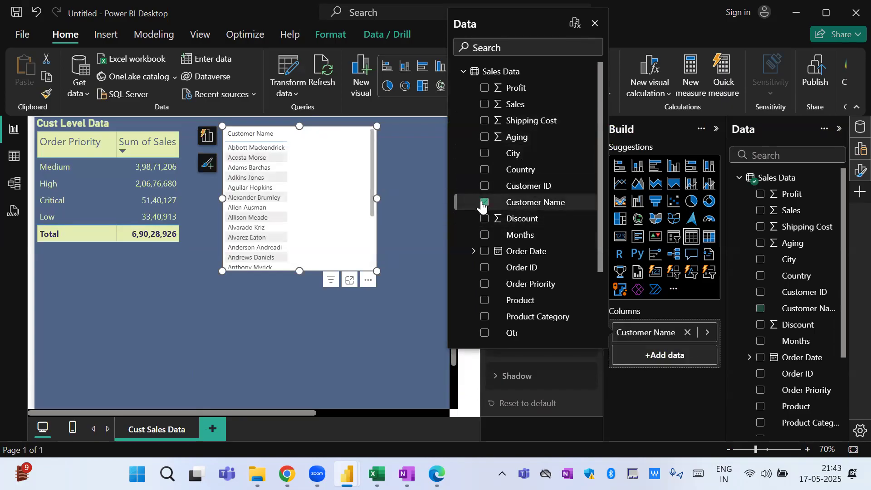
pyautogui.click(485, 104)
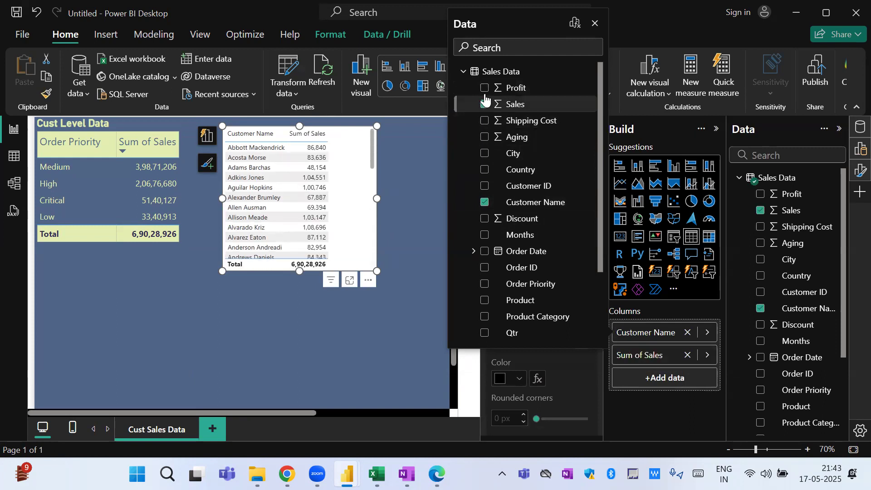
pyautogui.click(484, 89)
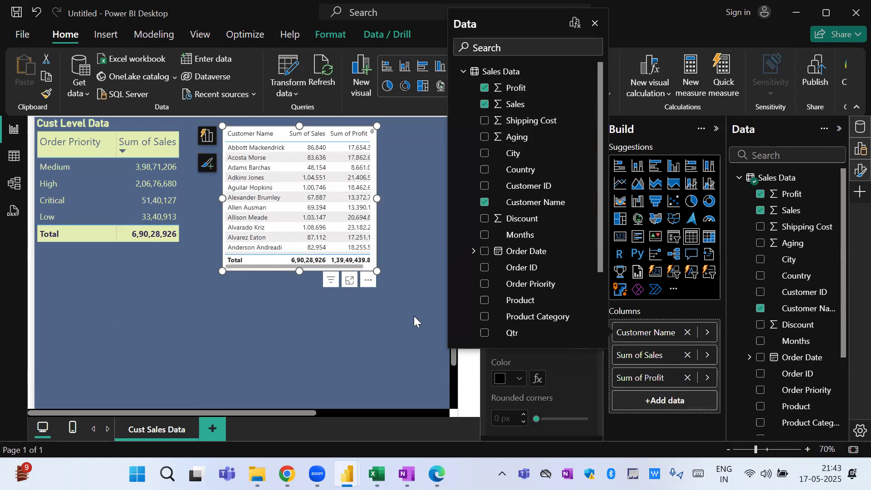
pyautogui.moveTo(378, 274); pyautogui.dragTo(432, 313)
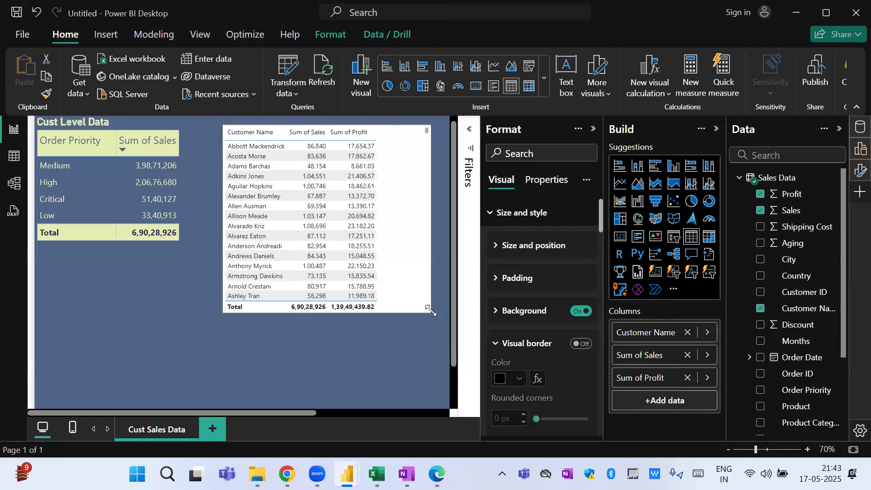
# Copy the Cust Level Data table's formatting onto the Customer Name table with Format Painter.
pyautogui.click(182, 236)
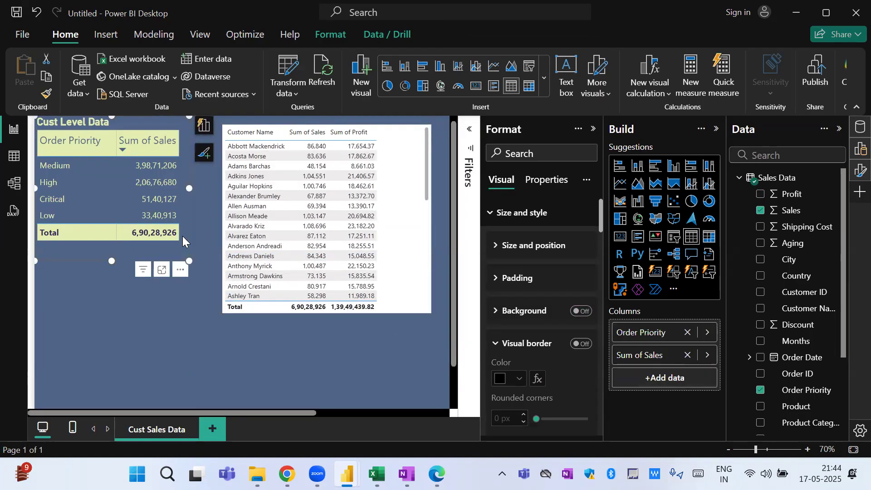
pyautogui.click(44, 99)
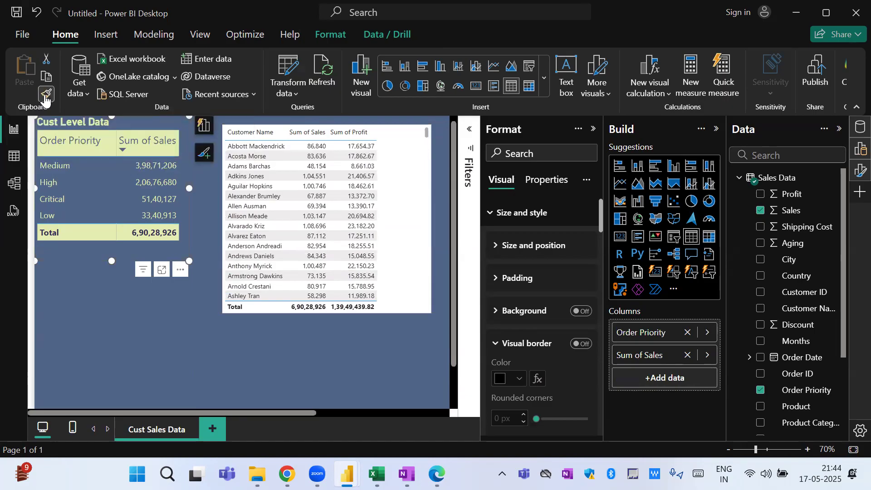
pyautogui.click(408, 194)
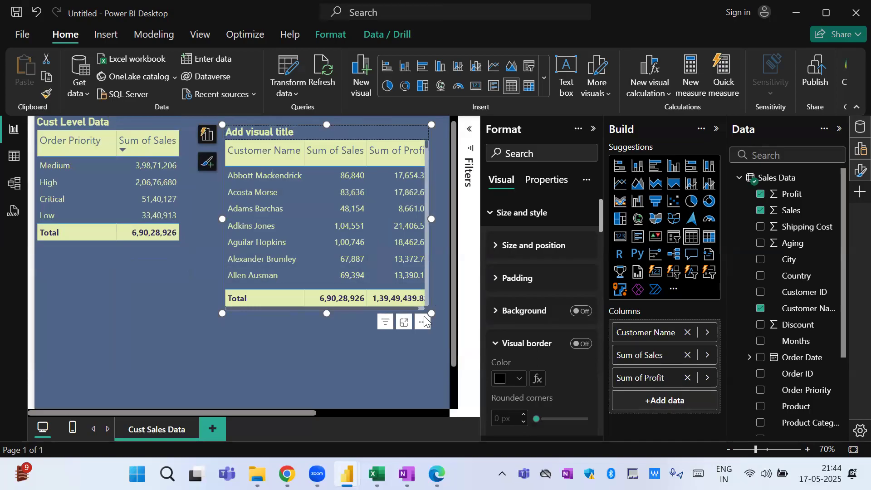
# Enlarge the Customer Name table to fit all three columns, extend it down the page, and collapse the formatting options.
pyautogui.moveTo(432, 313); pyautogui.dragTo(446, 328)
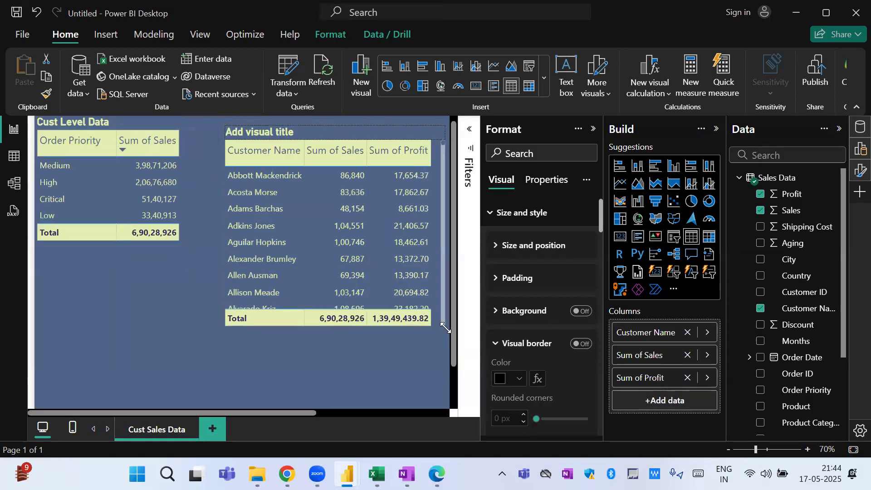
pyautogui.moveTo(331, 337); pyautogui.dragTo(336, 412)
pyautogui.click(146, 338)
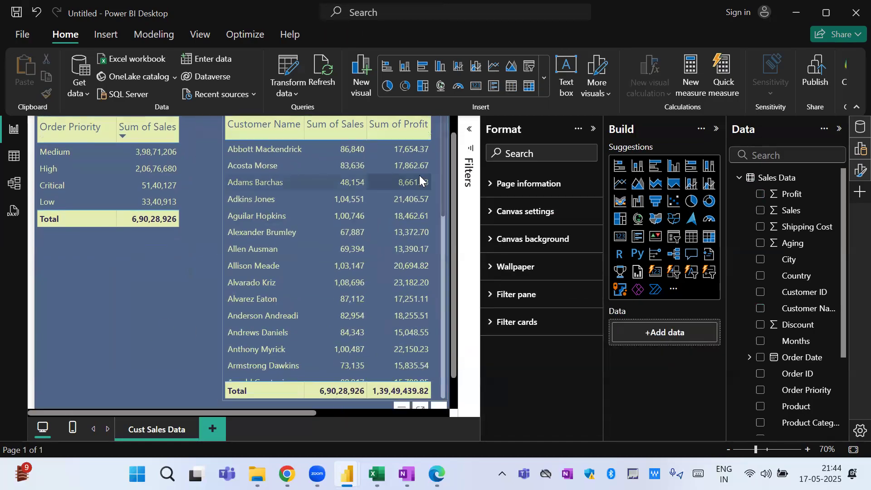
pyautogui.moveTo(453, 162); pyautogui.dragTo(454, 137)
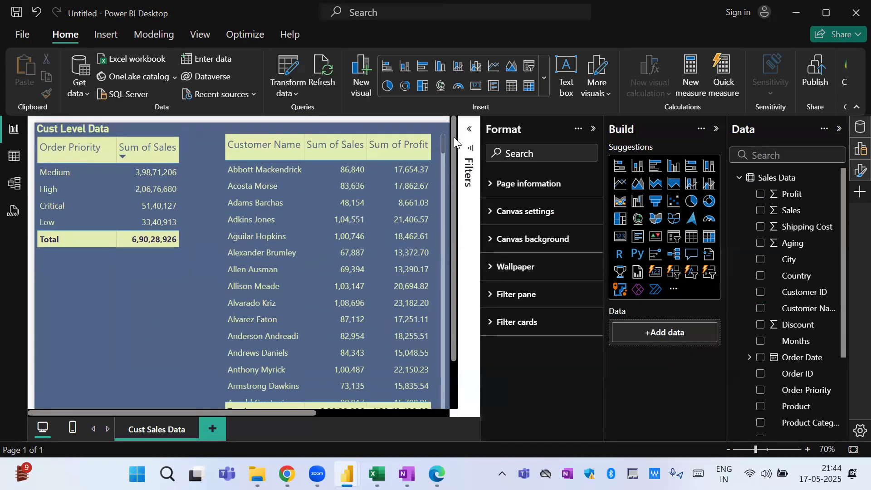
pyautogui.click(593, 130)
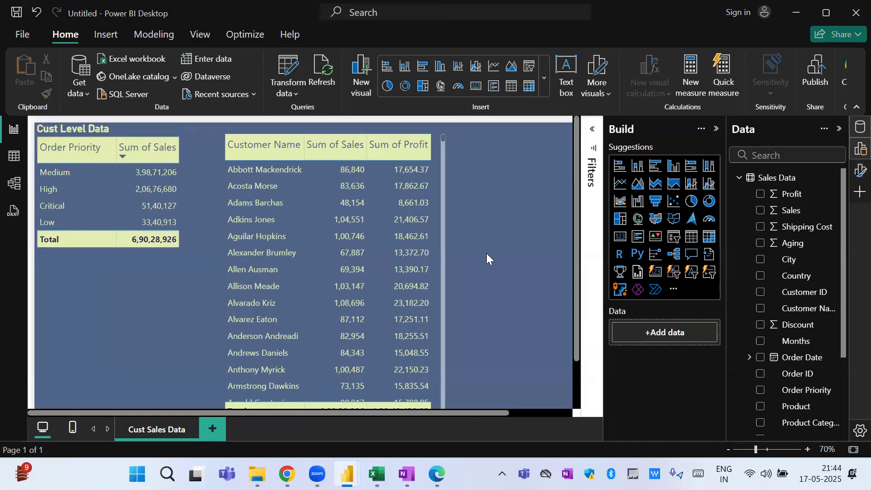
# Delete the Cust Level Data table, then move the Customer Name table into its place and widen it across the page.
pyautogui.click(171, 239)
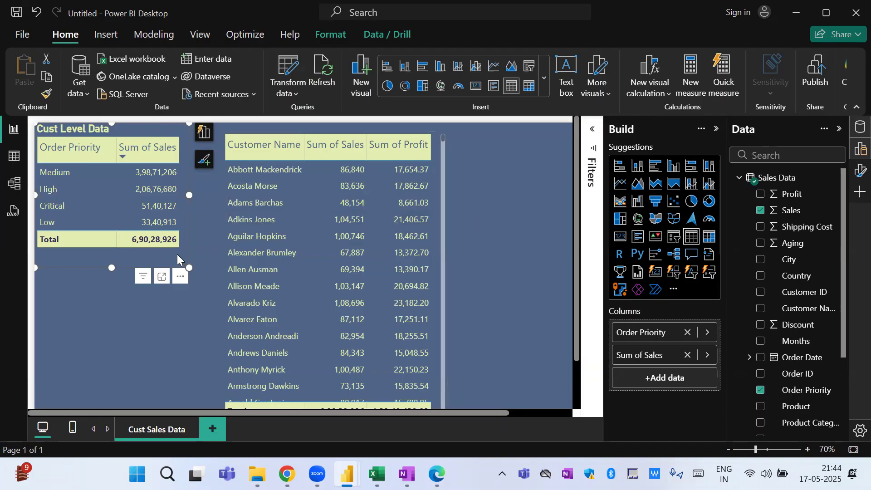
pyautogui.press('Delete')
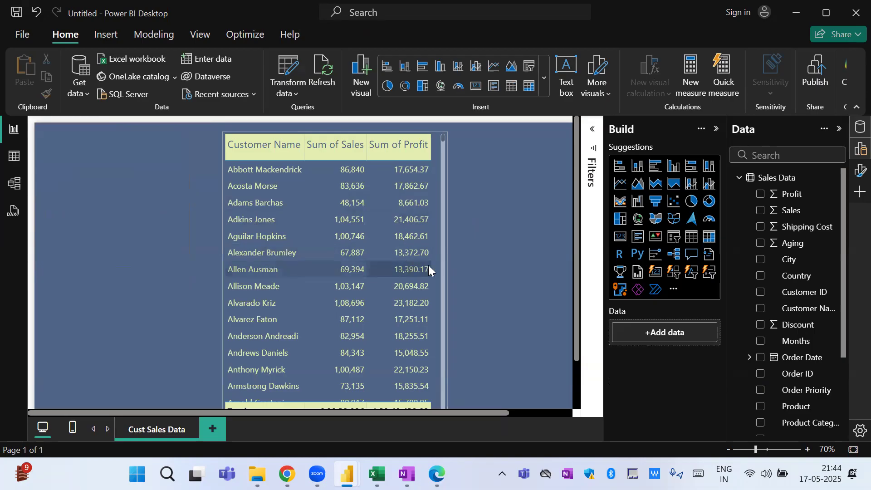
pyautogui.moveTo(435, 269); pyautogui.dragTo(244, 236)
pyautogui.moveTo(256, 267); pyautogui.dragTo(567, 230)
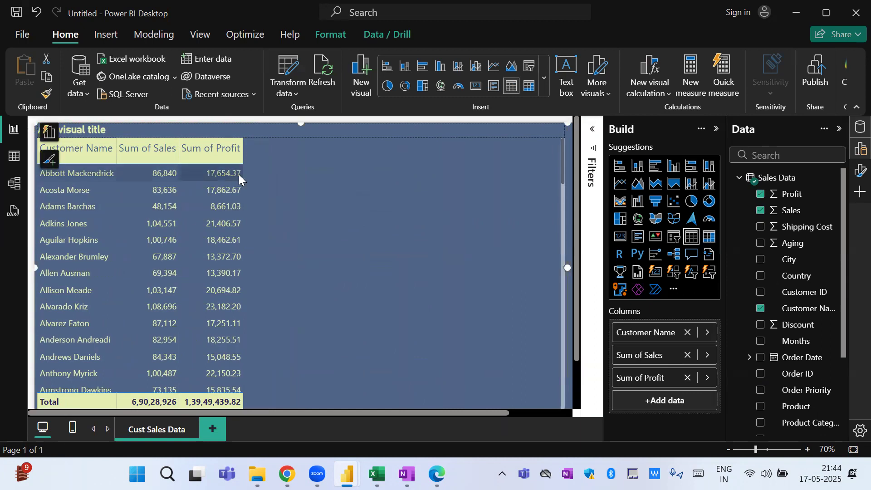
# Format the Profit field with a thousands separator and 0 decimal places.
pyautogui.click(790, 194)
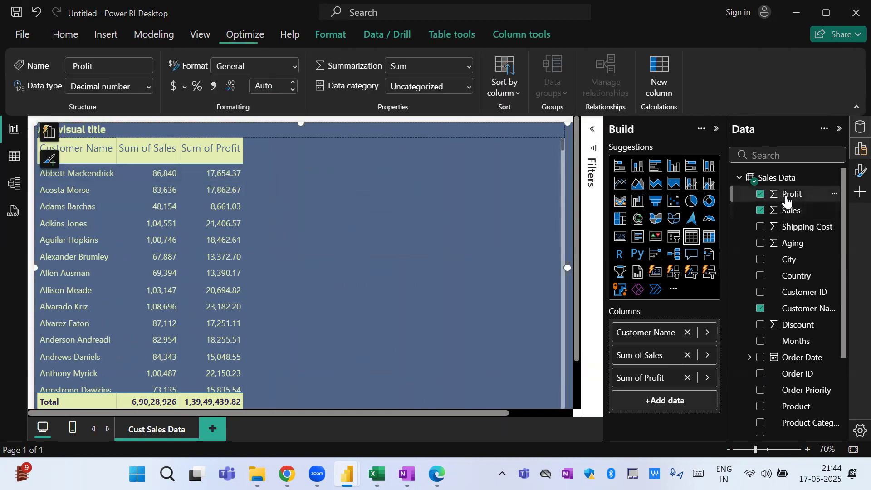
pyautogui.click(213, 86)
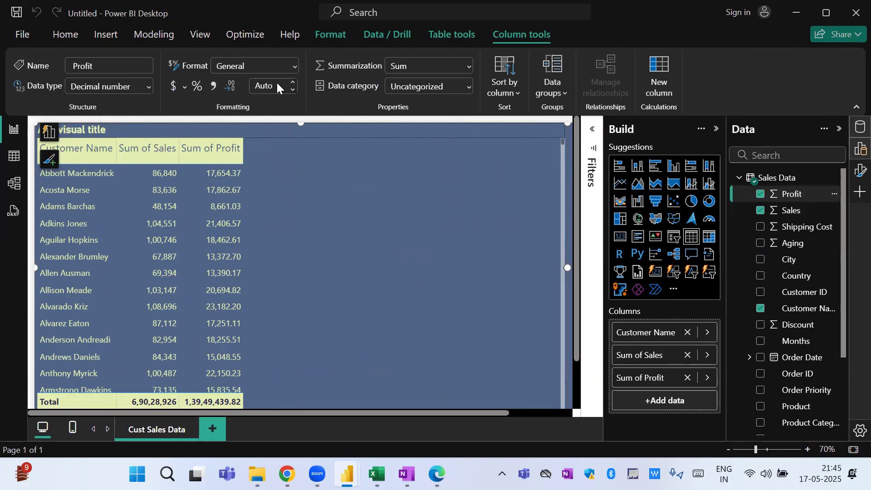
pyautogui.click(276, 82)
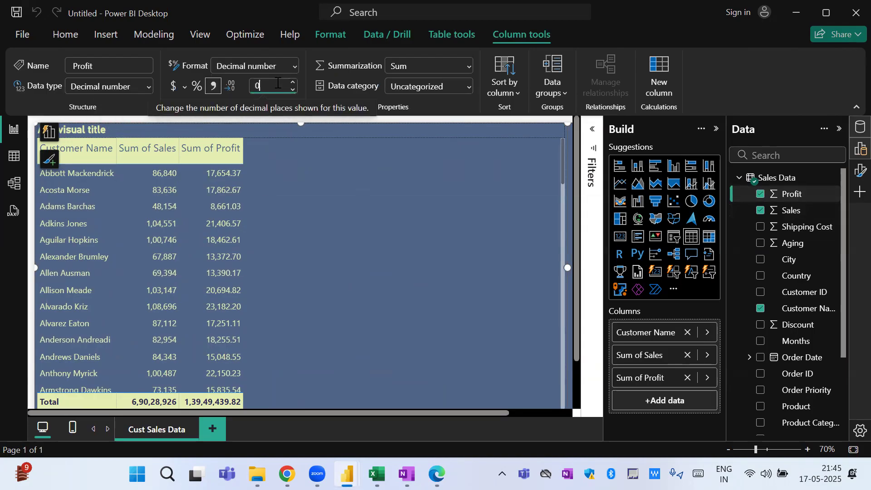
pyautogui.write('0')
pyautogui.press('Return')
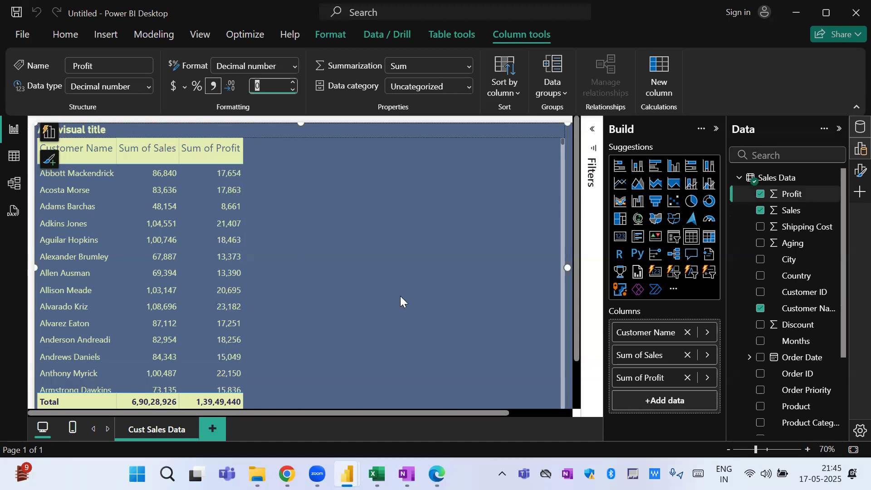
# Set the display units of the Sum of Sales column's values to Thousands, after trying Millions.
pyautogui.click(330, 289)
pyautogui.click(861, 170)
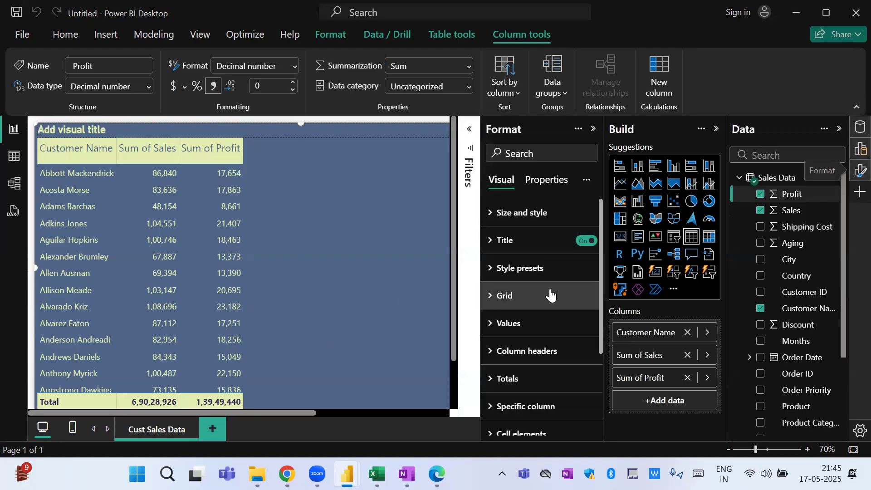
pyautogui.click(527, 324)
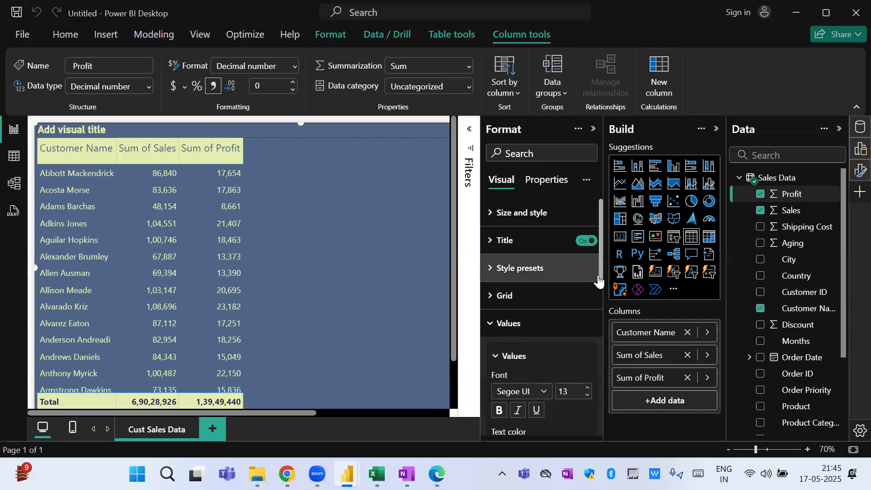
pyautogui.moveTo(600, 281); pyautogui.dragTo(604, 385)
pyautogui.moveTo(602, 372); pyautogui.dragTo(603, 411)
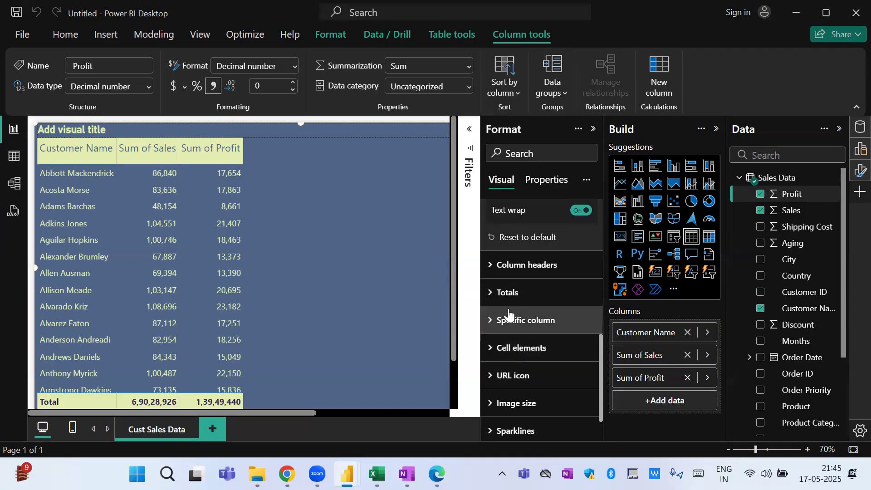
pyautogui.click(508, 292)
pyautogui.moveTo(603, 350); pyautogui.dragTo(599, 424)
pyautogui.click(536, 295)
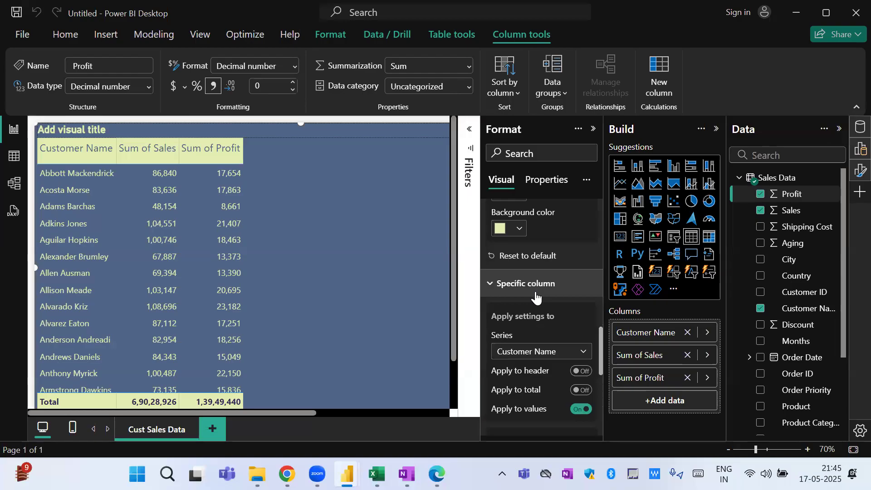
pyautogui.click(541, 352)
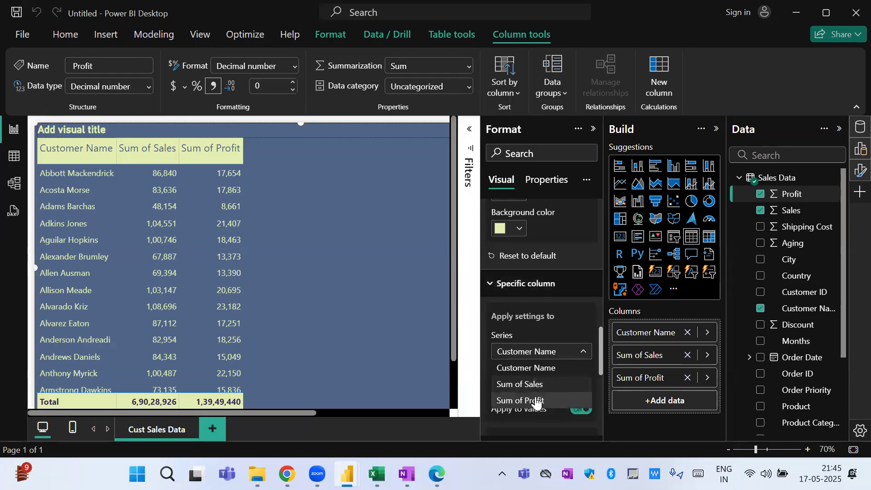
pyautogui.click(527, 385)
pyautogui.moveTo(600, 346); pyautogui.dragTo(599, 396)
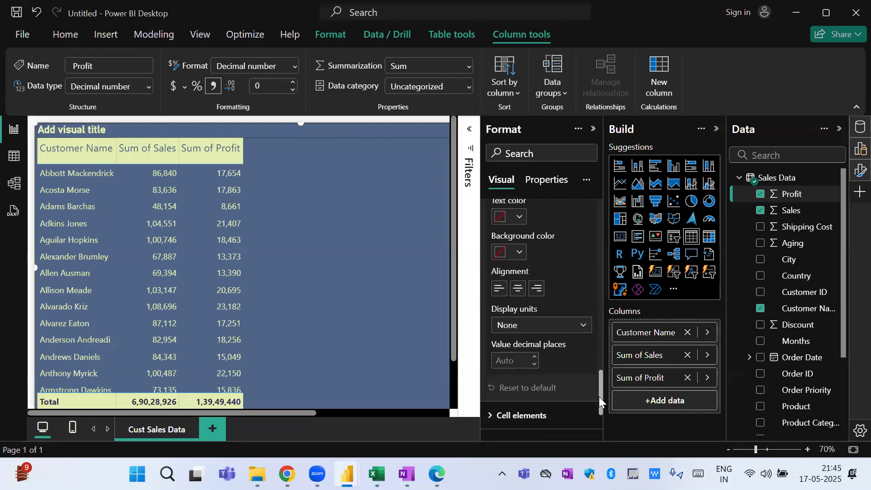
pyautogui.click(535, 328)
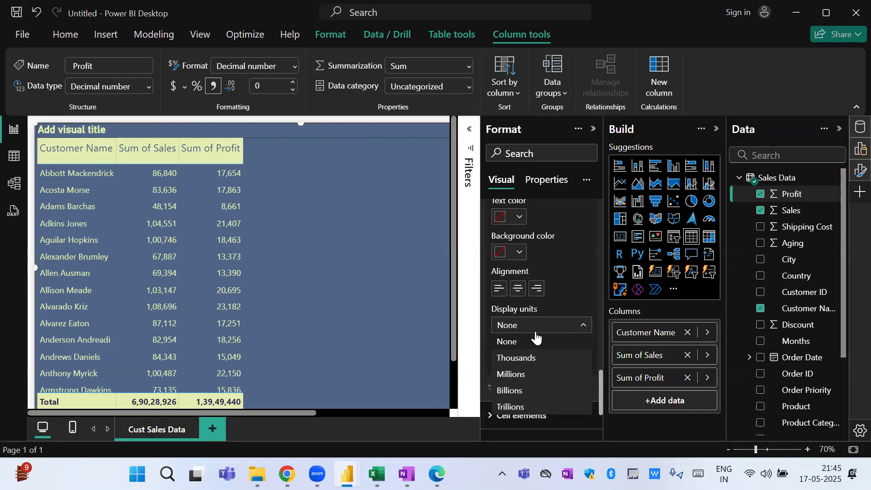
pyautogui.click(526, 376)
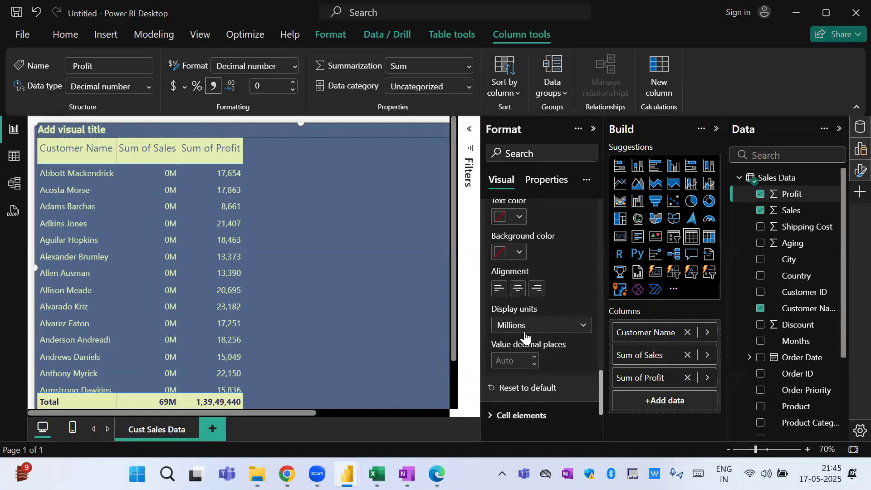
pyautogui.click(525, 335)
pyautogui.click(529, 360)
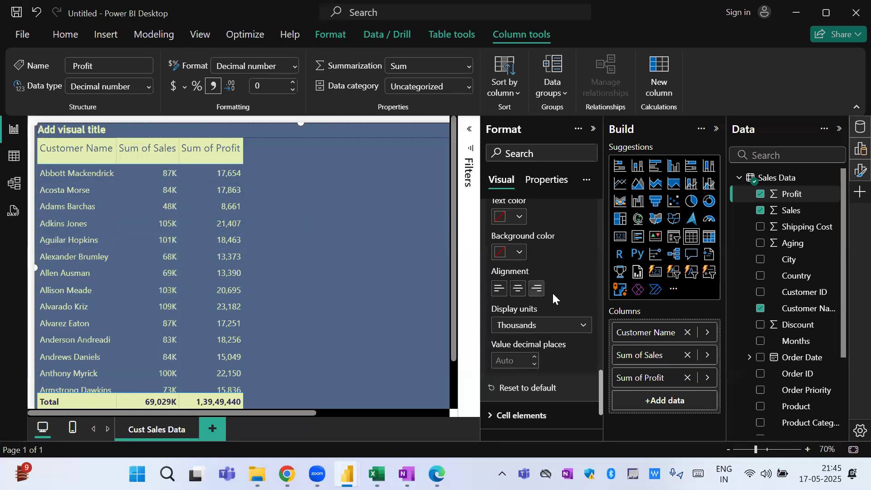
# Set the display units of the Sum of Profit column's values to Thousands and collapse the formatting options.
pyautogui.scroll(5, 601, 390)
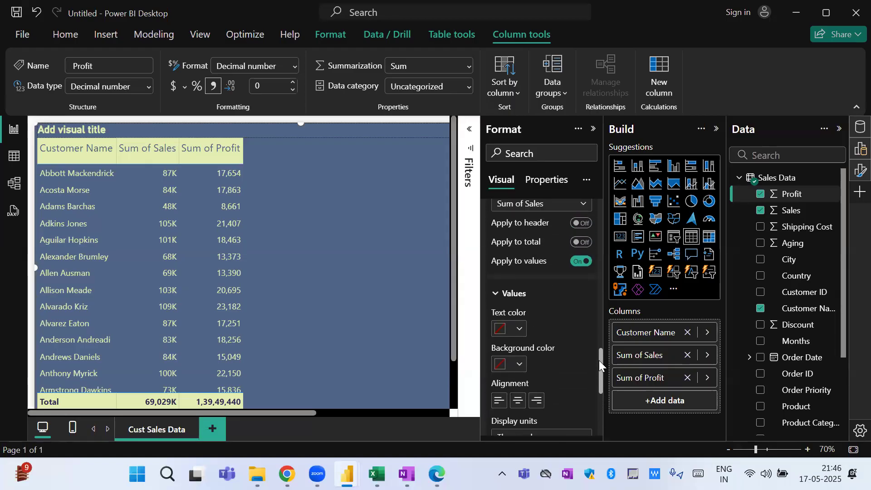
pyautogui.click(538, 281)
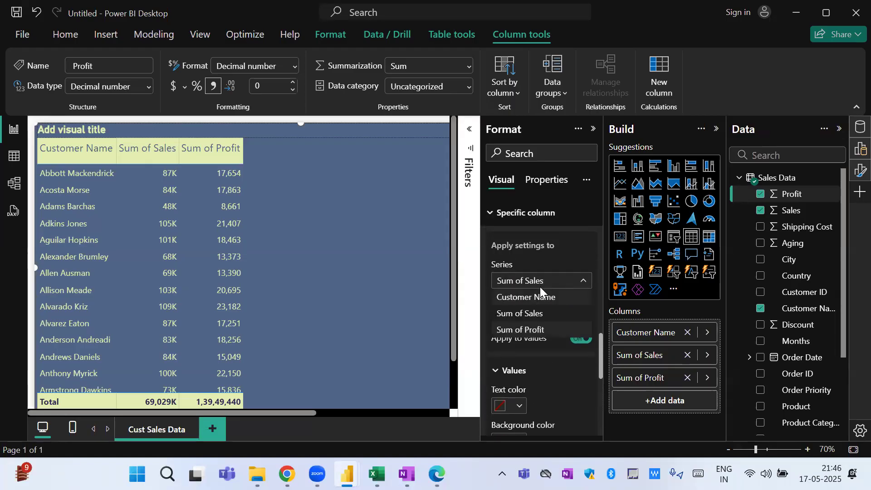
pyautogui.click(534, 331)
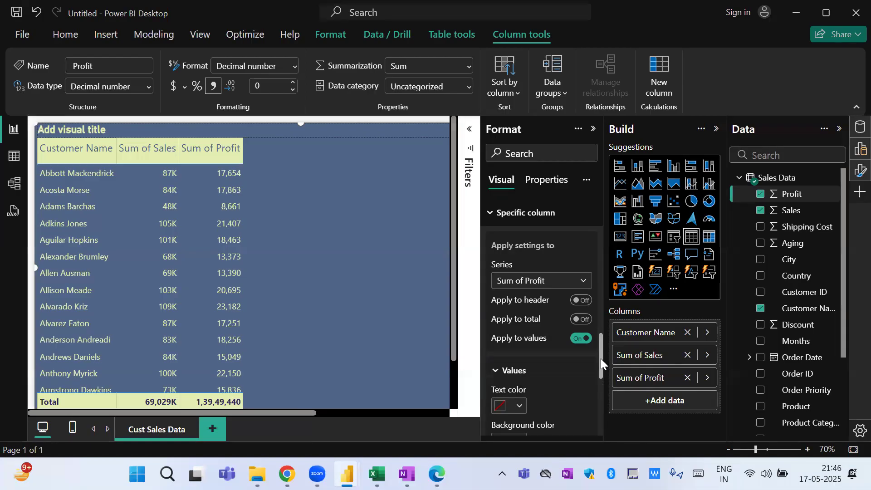
pyautogui.moveTo(602, 358); pyautogui.dragTo(599, 390)
pyautogui.click(535, 359)
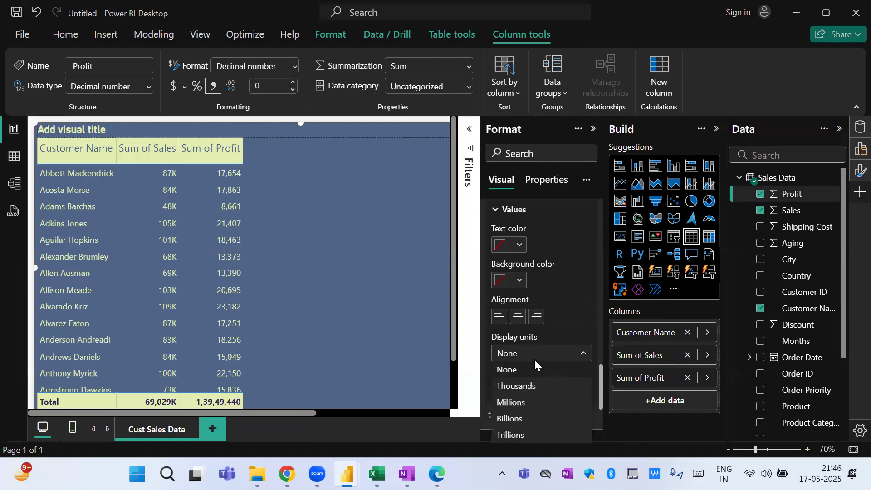
pyautogui.click(529, 386)
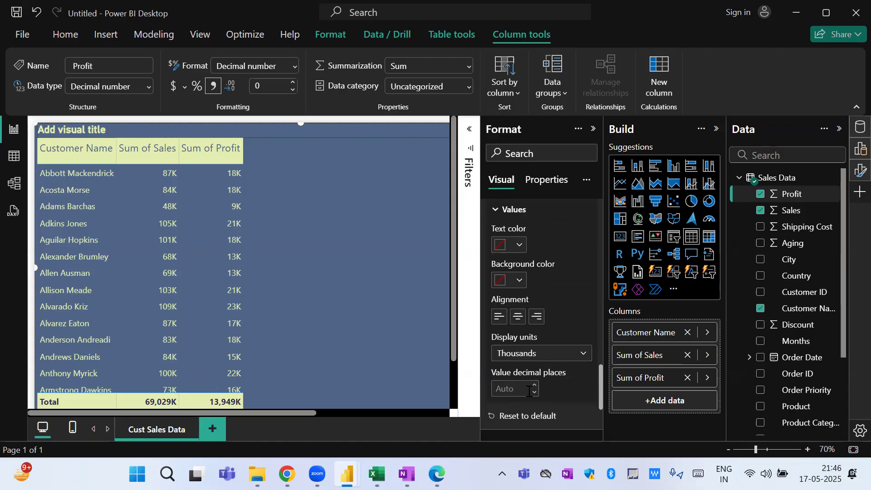
pyautogui.click(594, 130)
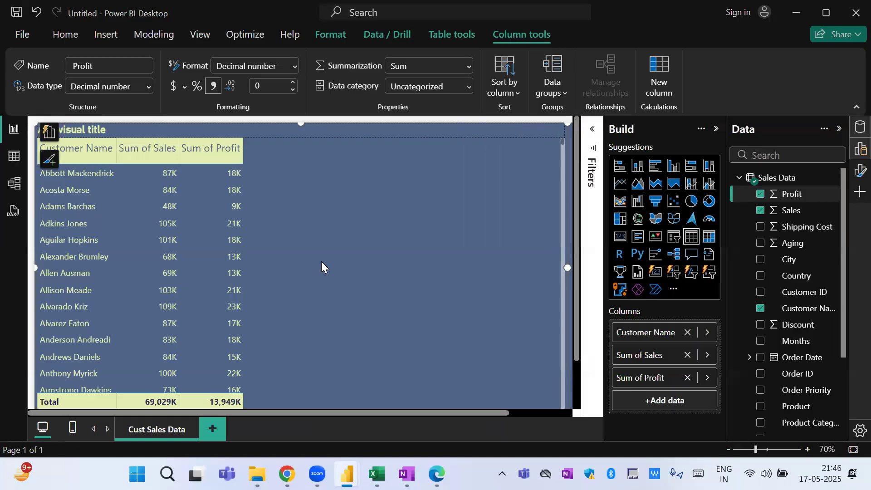
# Show the Sales and Profit fields with 1 decimal place and sort the customer table by Sum of Profit in descending order.
pyautogui.click(791, 210)
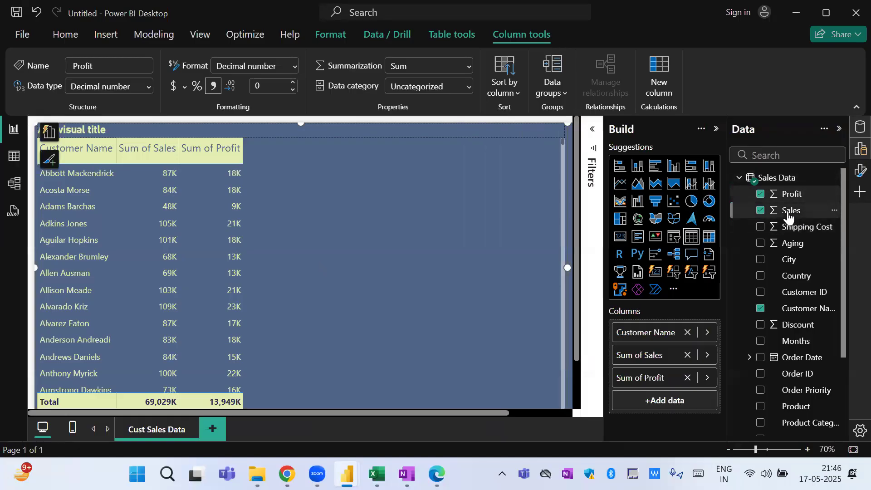
pyautogui.click(293, 84)
pyautogui.click(293, 83)
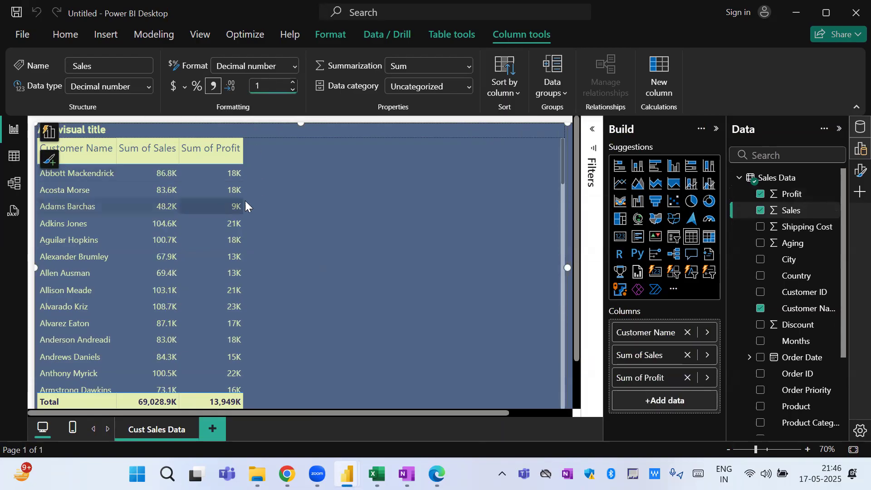
pyautogui.click(800, 199)
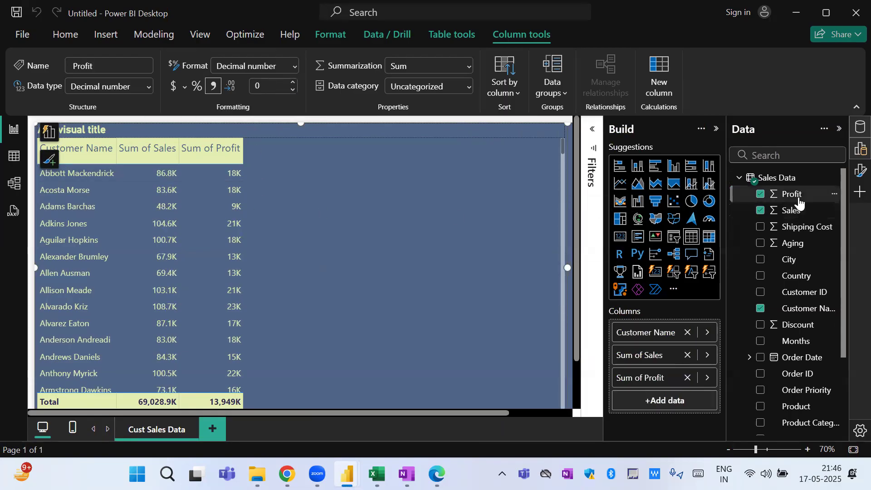
pyautogui.click(293, 84)
pyautogui.click(293, 84)
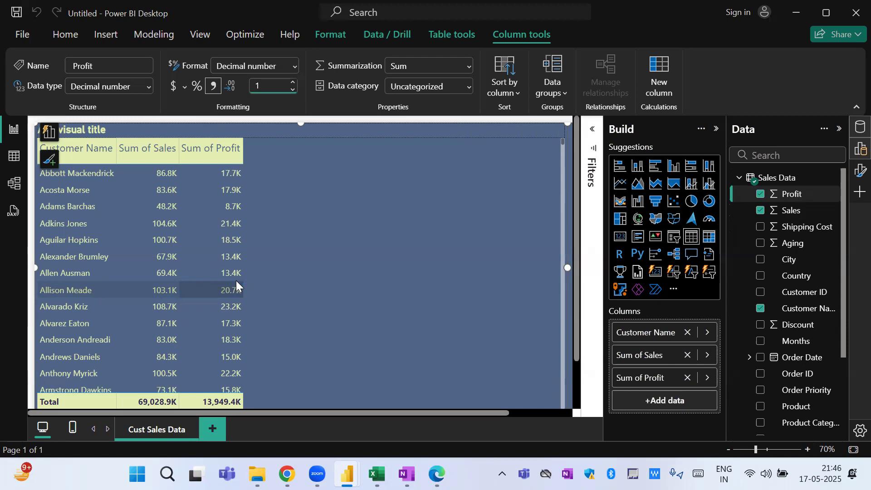
pyautogui.click(197, 158)
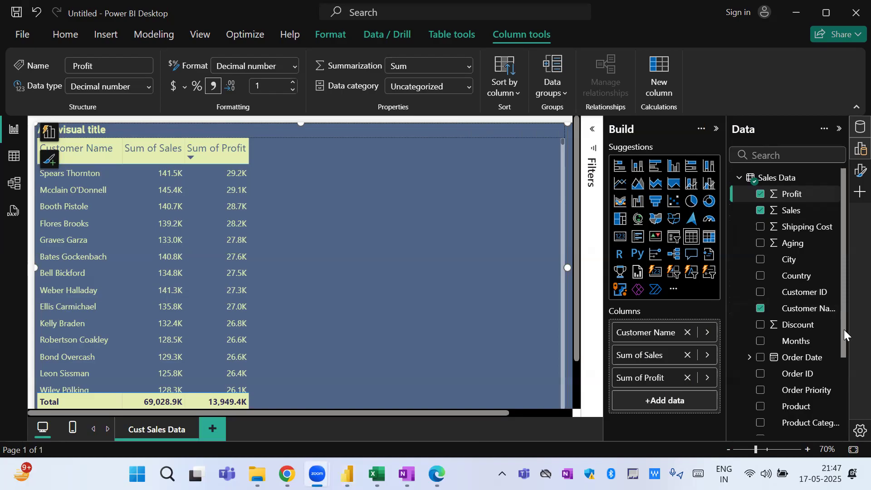
pyautogui.moveTo(843, 348); pyautogui.dragTo(850, 258)
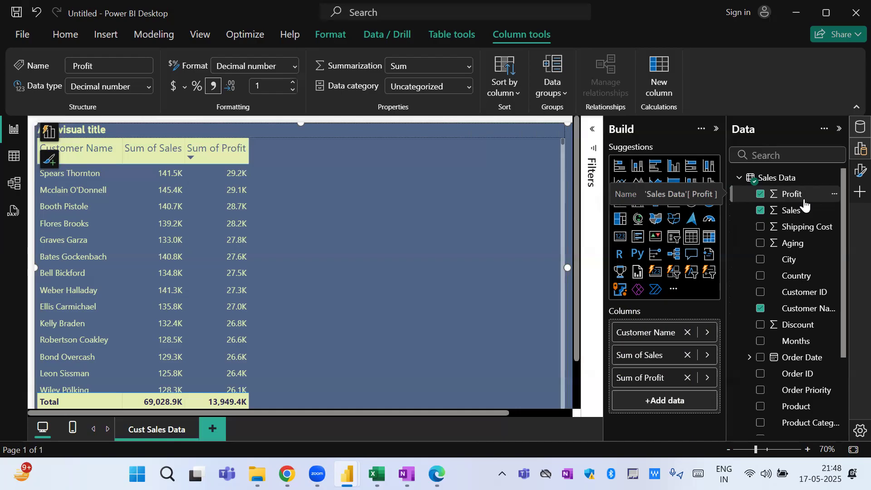
# Create a new measure in the Sales Data table and name it Profit %.
pyautogui.click(70, 40)
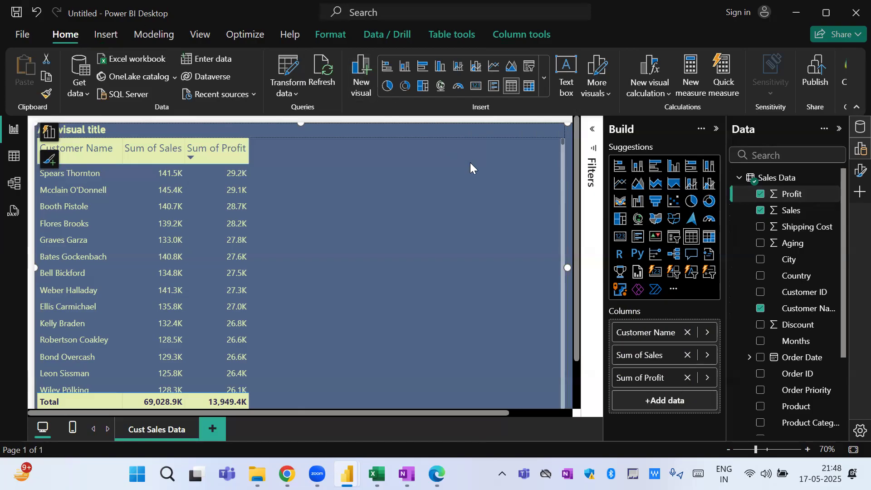
pyautogui.click(691, 74)
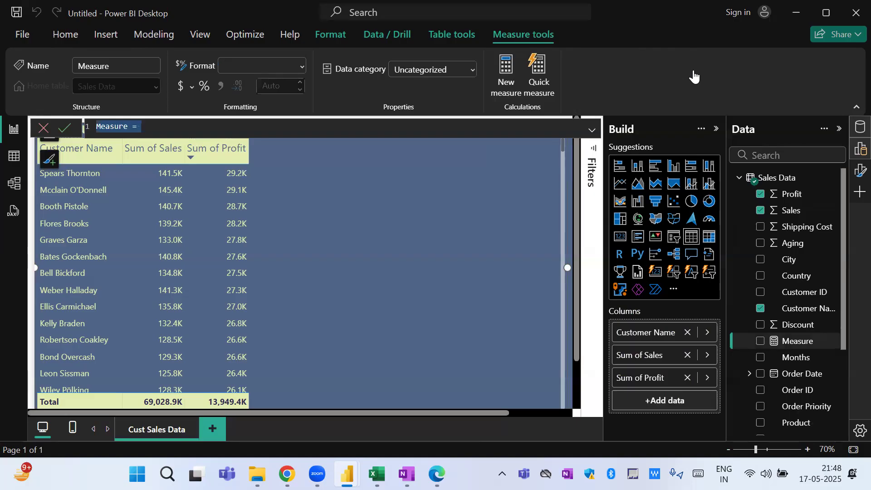
pyautogui.click(129, 126)
pyautogui.write('Profit ')
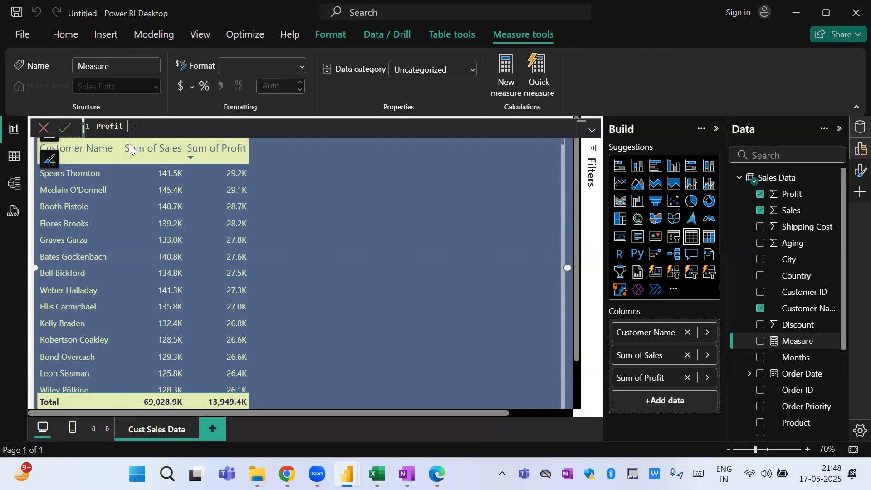
pyautogui.write('%')
pyautogui.click(168, 125)
# Start the measure's formula with DIVIDE, using SUM('Sales Data'[ Profit ]) as the numerator.
pyautogui.write('div')
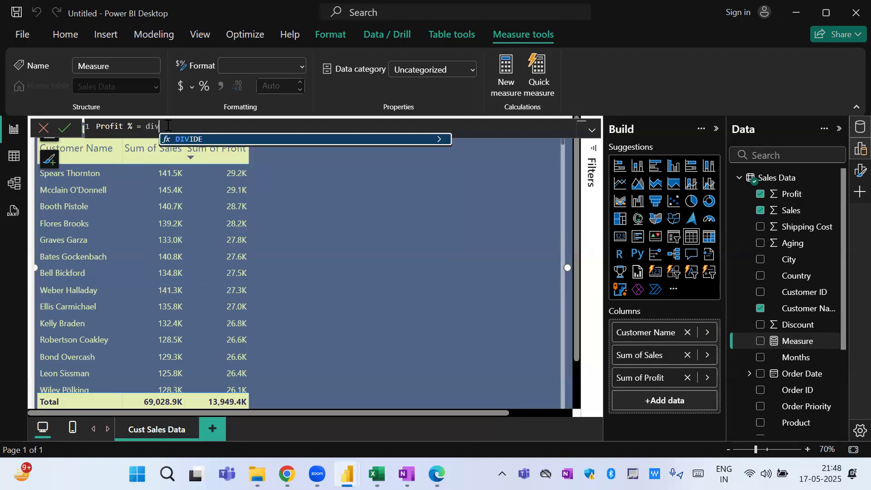
pyautogui.press('Tab')
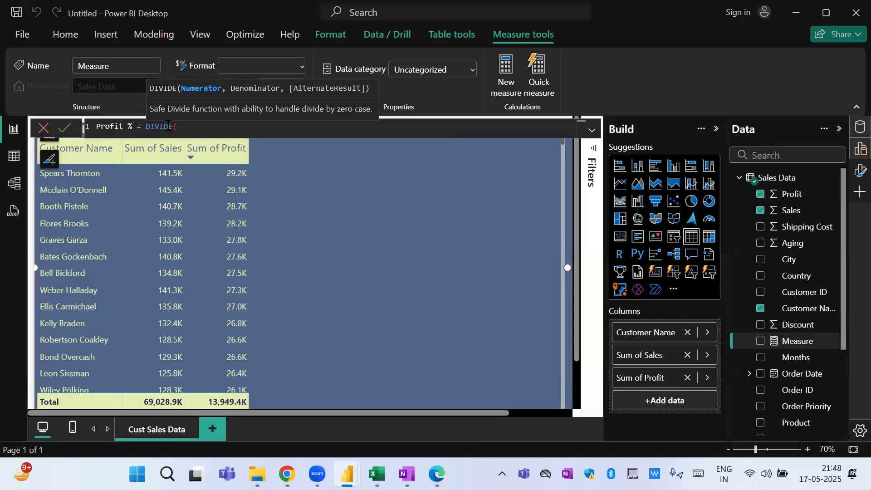
pyautogui.write('sum')
pyautogui.press('Tab')
pyautogui.write('pr')
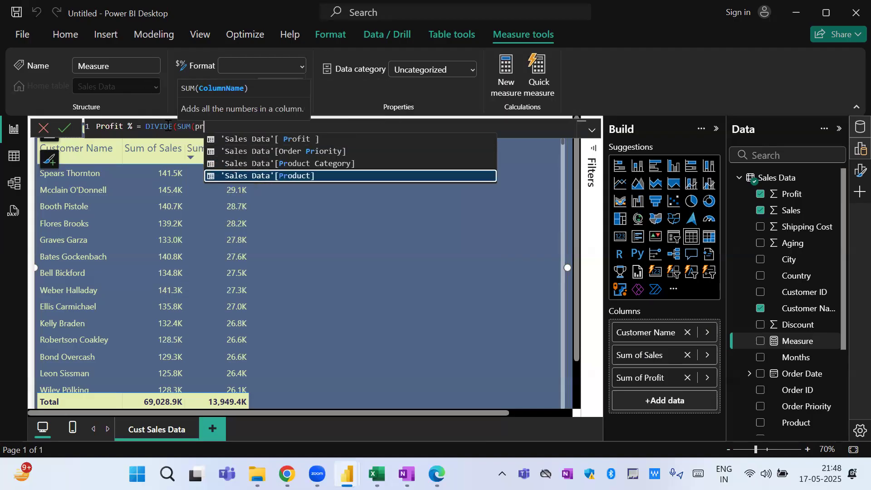
pyautogui.write('o')
pyautogui.press('Up')
pyautogui.press('Up')
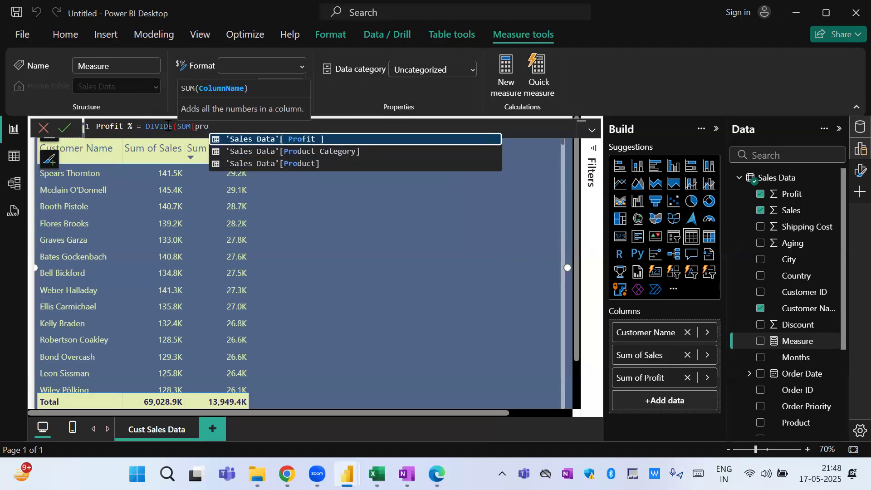
pyautogui.press('Tab')
pyautogui.write('),')
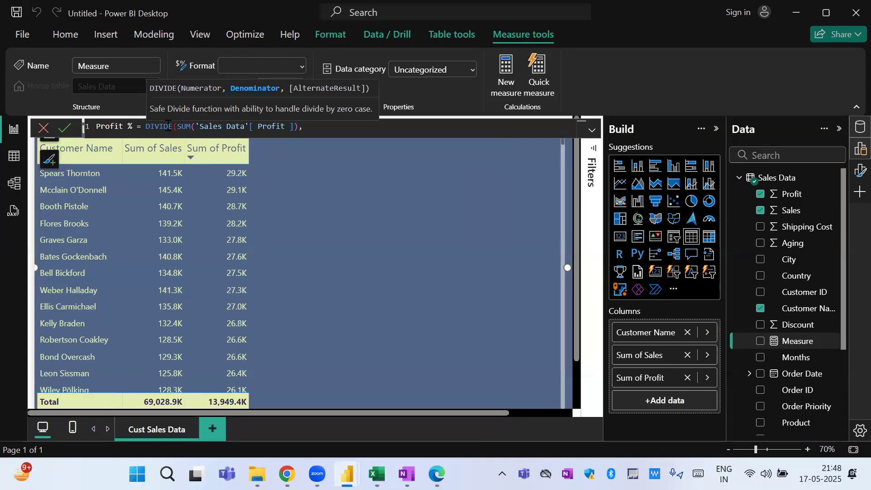
# Enter SUM('Sales Data'[ Sales ]) as the DIVIDE denominator and commit the Profit % measure.
pyautogui.write('SUM(')
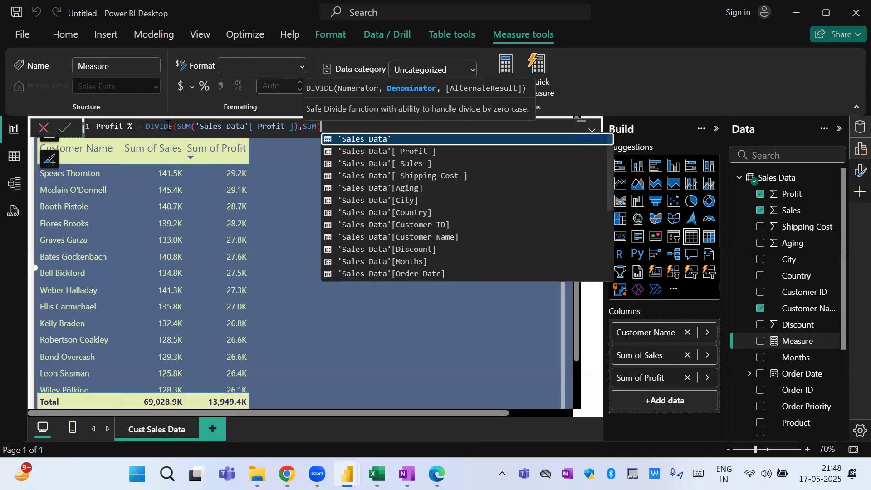
pyautogui.write('sa')
pyautogui.press('Down')
pyautogui.press('Down')
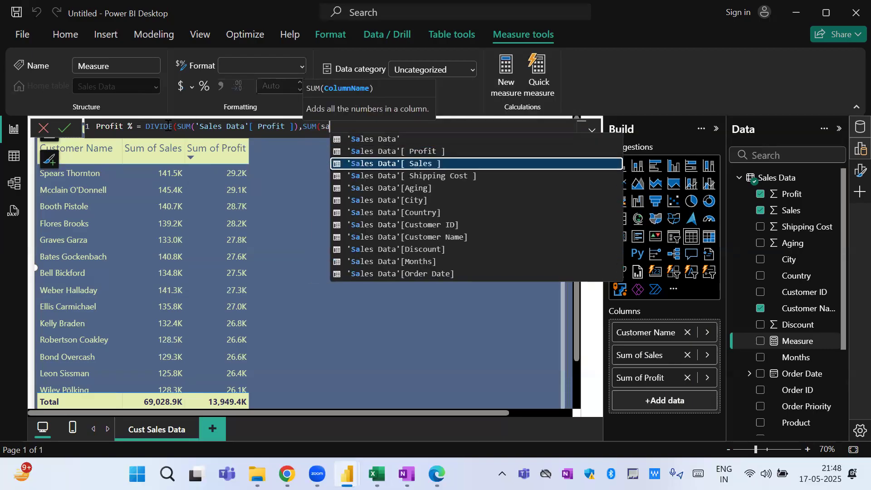
pyautogui.press('Tab')
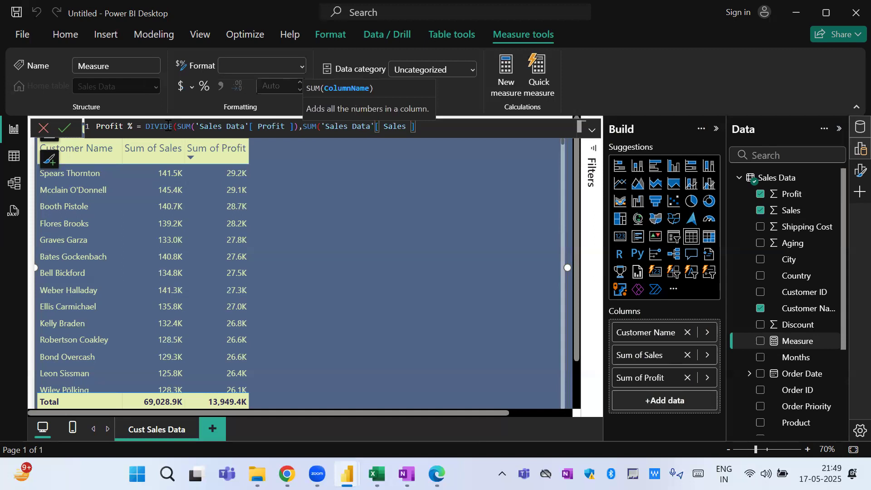
pyautogui.write(')')
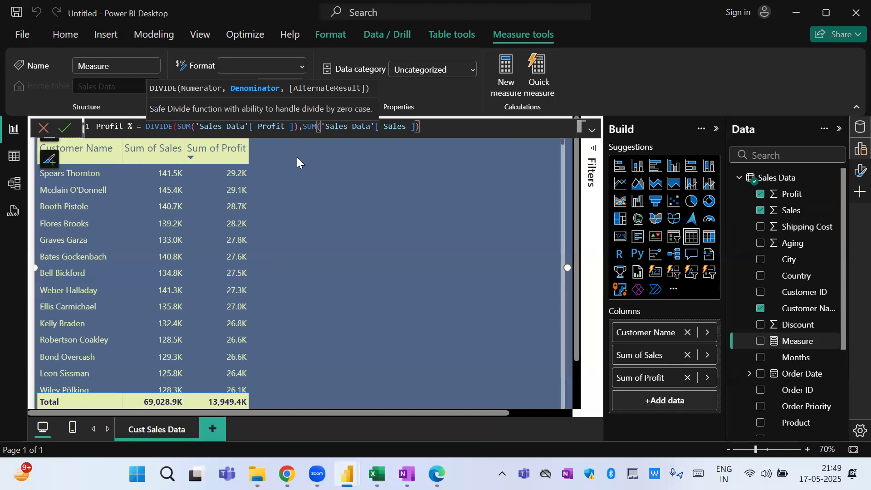
pyautogui.press('Return')
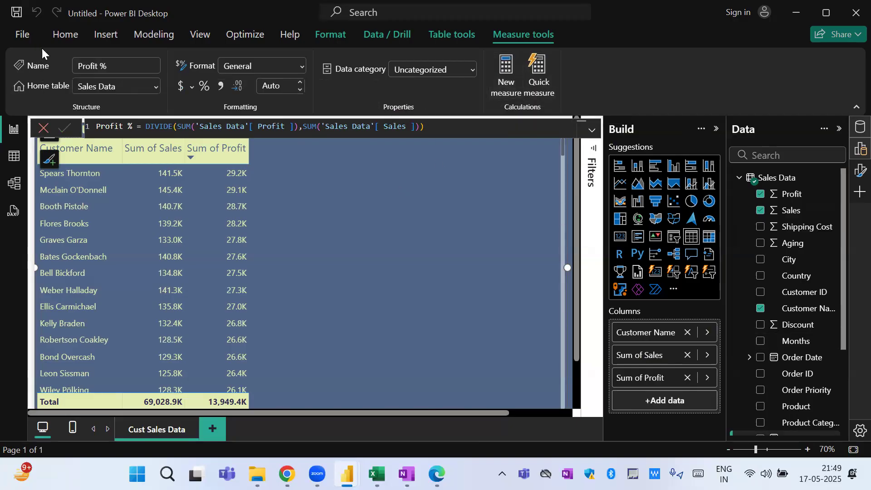
# Create another new measure named Profit % and begin its formula with DIVIDE(SUM(.
pyautogui.click(57, 39)
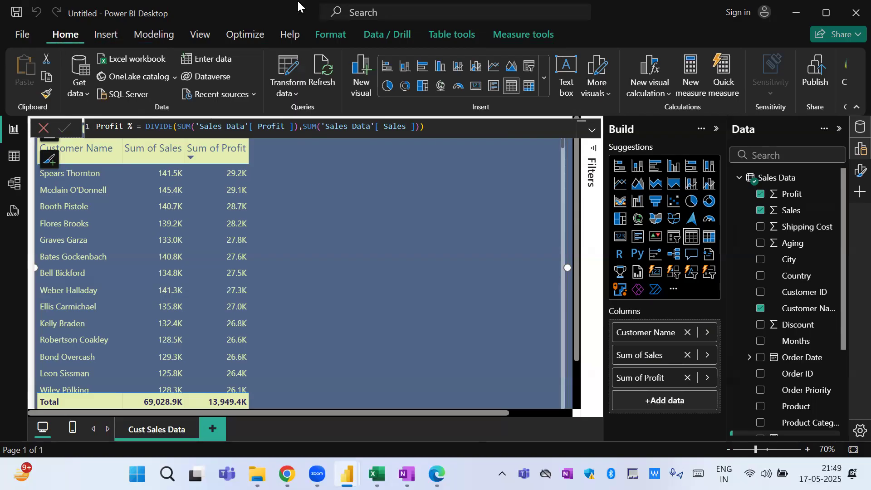
pyautogui.click(685, 87)
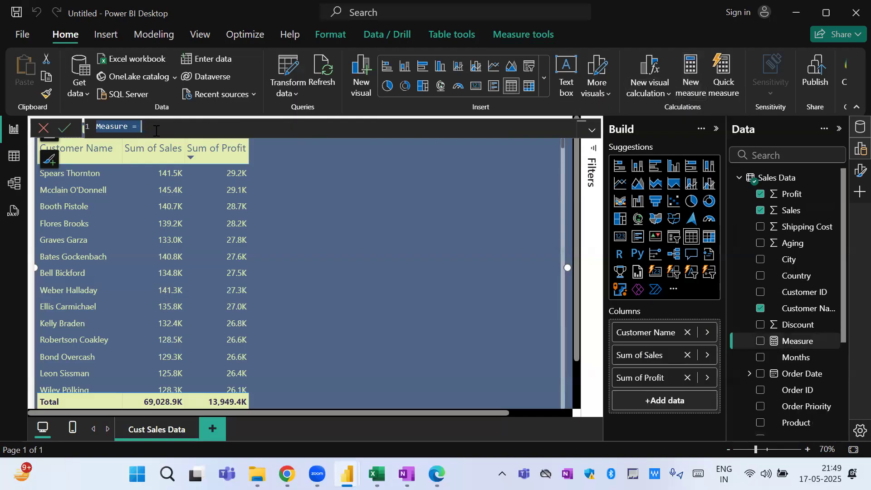
pyautogui.write('PR')
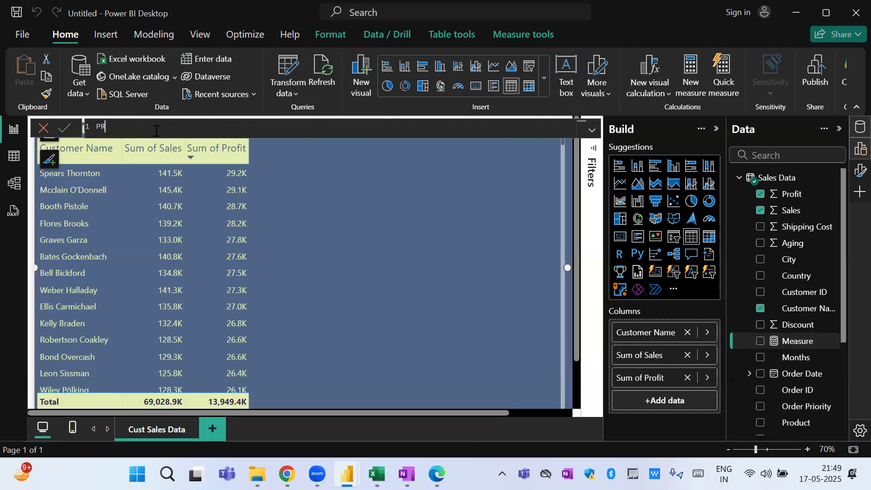
pyautogui.press('BackSpace')
pyautogui.write('rofit % = div')
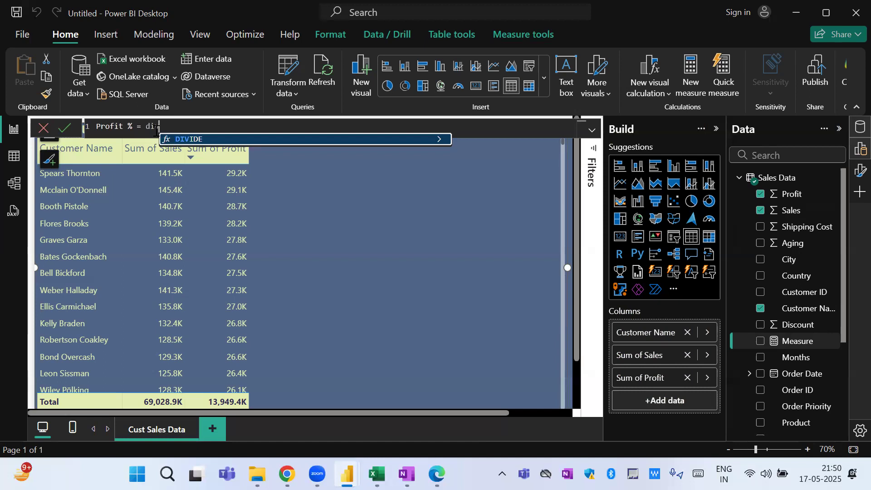
pyautogui.press('Tab')
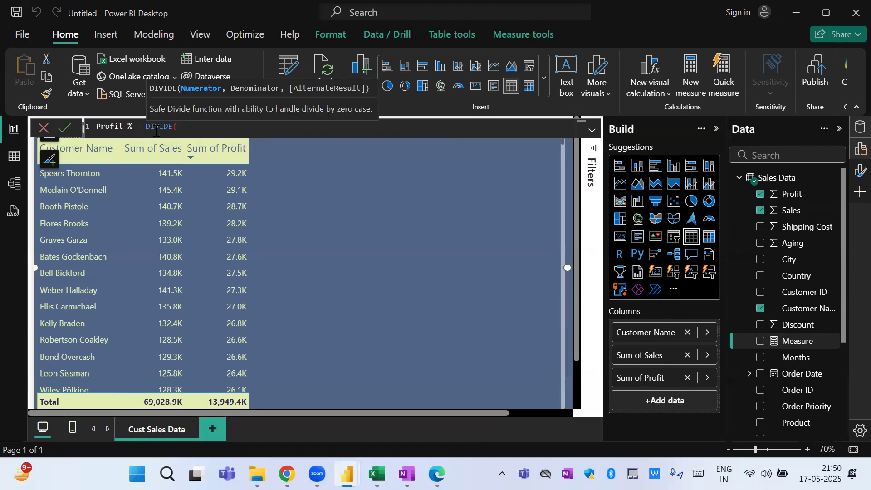
pyautogui.write('sum')
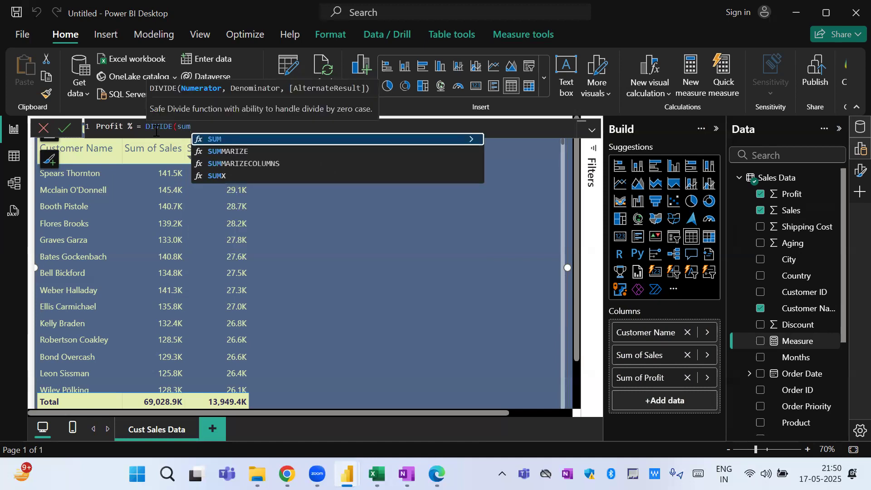
pyautogui.press('Tab')
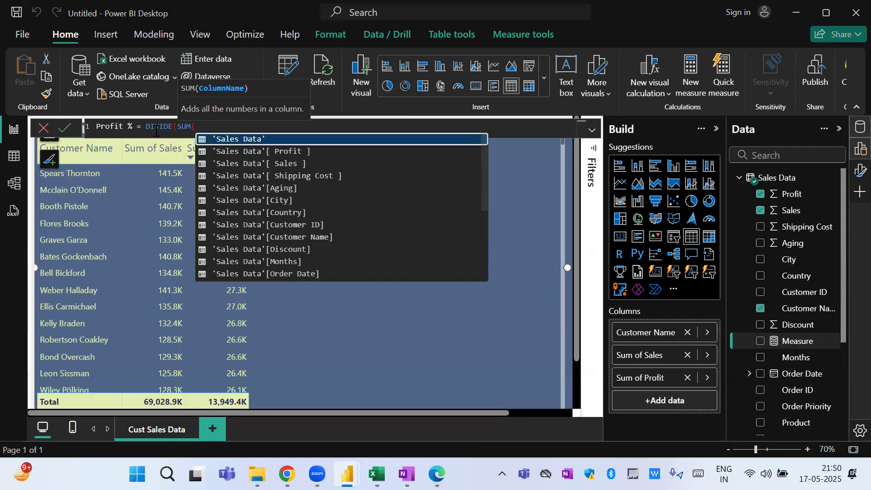
# Browse the Sales Data columns suggested for the SUM argument.
pyautogui.press('Down')
pyautogui.press('Down')
pyautogui.press('Down')
pyautogui.press('Down')
pyautogui.press('Down')
pyautogui.press('Down')
pyautogui.press('Down')
pyautogui.press('Down')
pyautogui.press('Down')
pyautogui.press('Down')
pyautogui.press('Down')
pyautogui.press('Down')
pyautogui.press('Down')
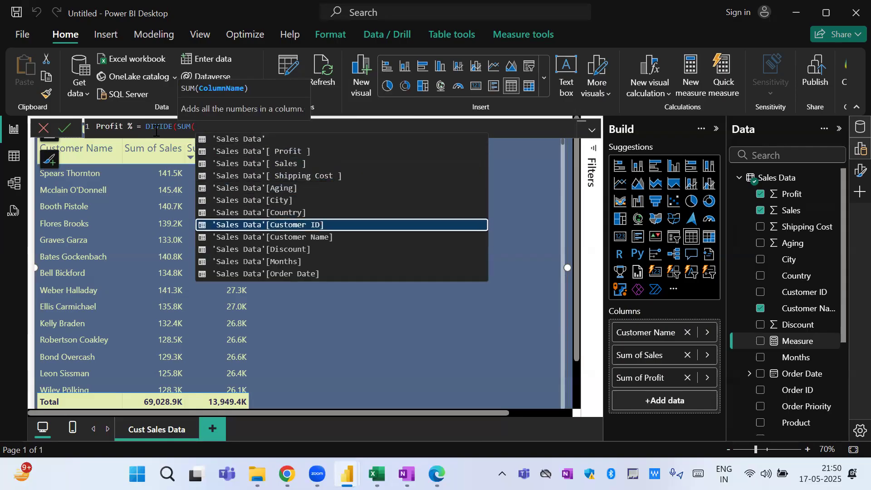
pyautogui.press('Down')
pyautogui.press('Down')
pyautogui.press('Down')
pyautogui.press('Down')
pyautogui.press('Up')
pyautogui.press('Down')
pyautogui.press('Down')
pyautogui.press('Down')
pyautogui.press('Down')
pyautogui.press('Down')
pyautogui.press('Down')
pyautogui.press('Down')
pyautogui.press('Down')
pyautogui.press('Down')
pyautogui.press('Down')
pyautogui.press('Down')
pyautogui.press('Down')
pyautogui.press('Down')
pyautogui.press('Down')
pyautogui.press('Down')
pyautogui.press('Down')
pyautogui.press('Down')
pyautogui.press('Down')
pyautogui.press('Up')
pyautogui.press('Up')
pyautogui.press('Up')
pyautogui.press('Up')
pyautogui.press('Up')
pyautogui.press('Up')
pyautogui.press('Up')
pyautogui.press('Up')
pyautogui.press('Up')
pyautogui.press('Up')
pyautogui.press('Up')
pyautogui.press('Up')
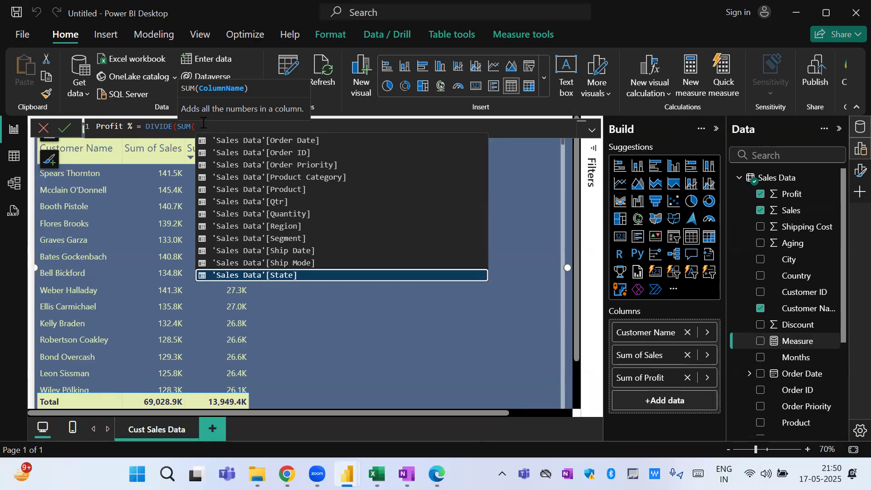
# Complete the DIVIDE numerator as SUM('Sales Data'[ Profit ]) and continue to the denominator.
pyautogui.write('pro')
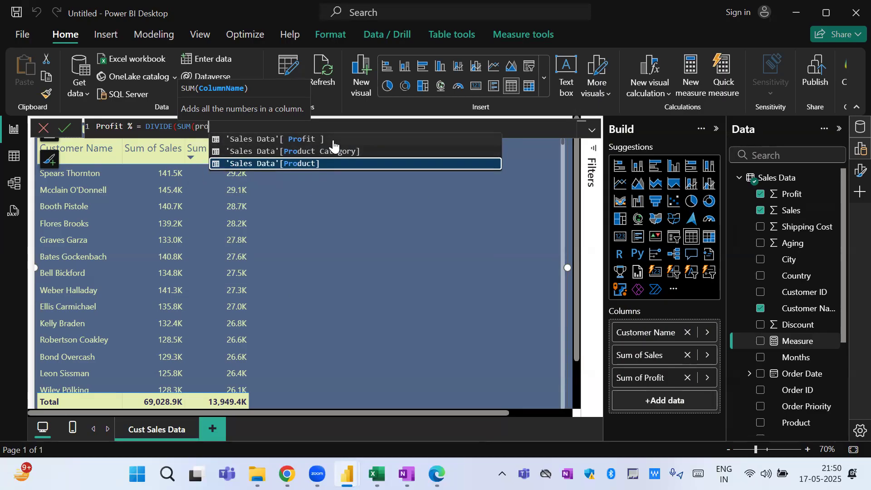
pyautogui.press('Up')
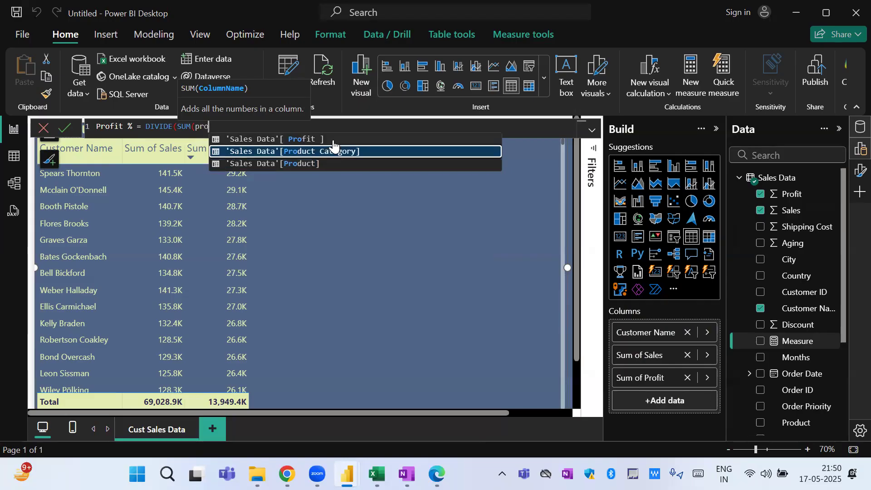
pyautogui.press('Up')
pyautogui.press('Tab')
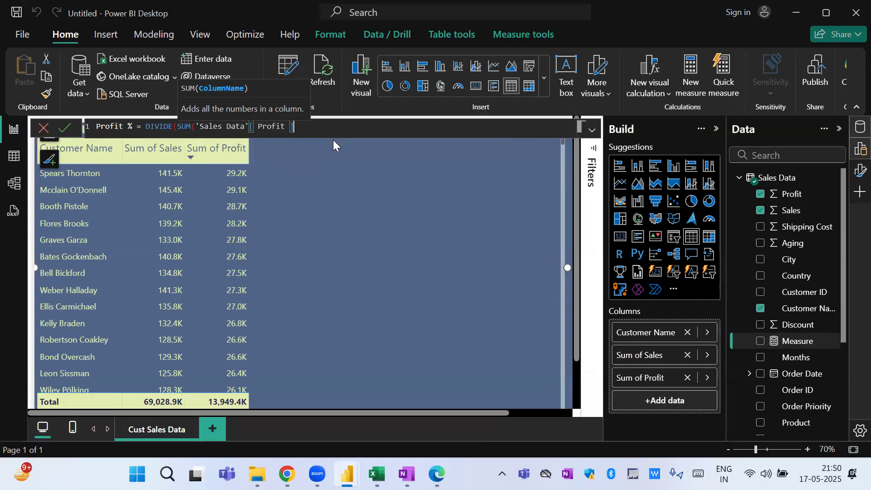
pyautogui.write(')')
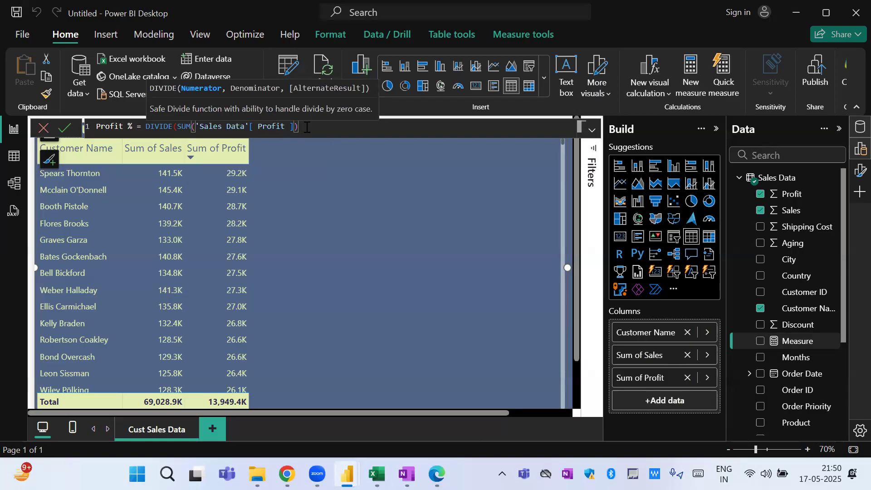
pyautogui.write(',')
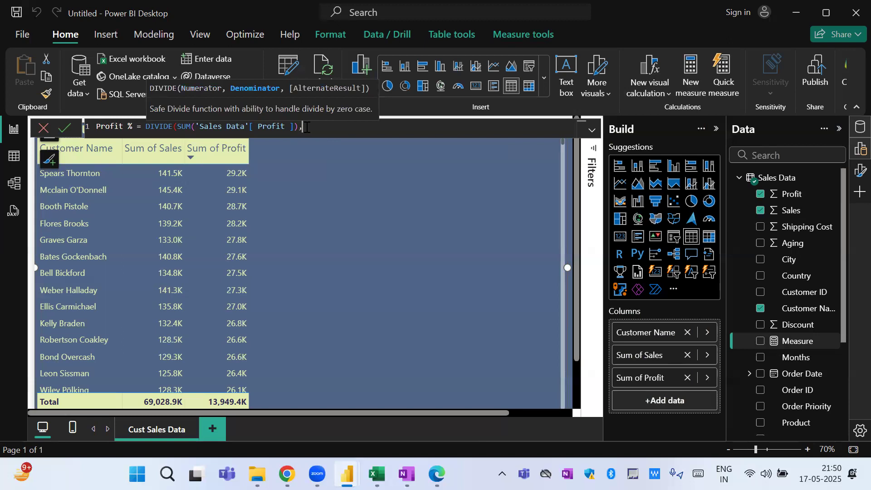
# Complete the DIVIDE formula with SUM('Sales Data'[ Sales ]) as the denominator and 0 as the alternate result.
pyautogui.write('SUM(')
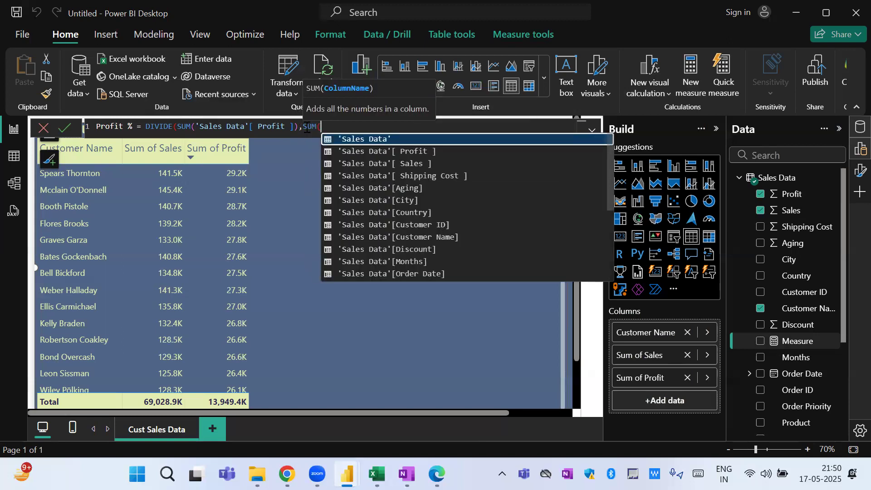
pyautogui.press('Down')
pyautogui.press('Down')
pyautogui.press('Tab')
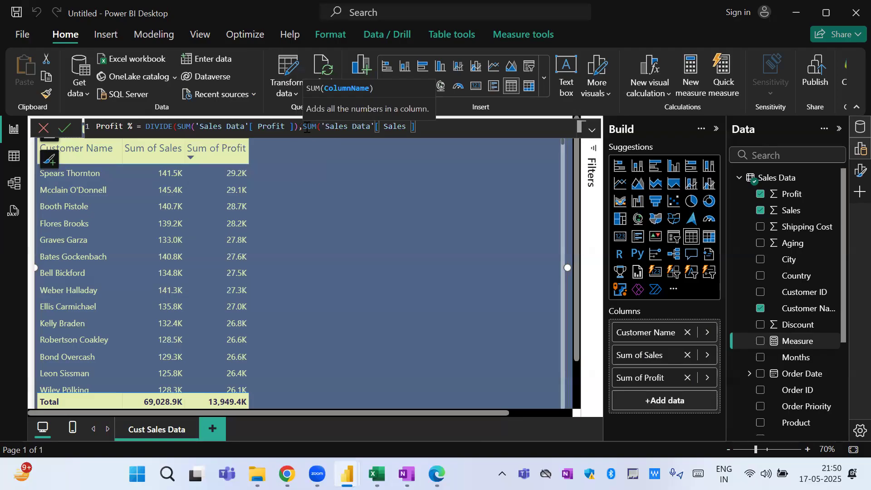
pyautogui.write('),')
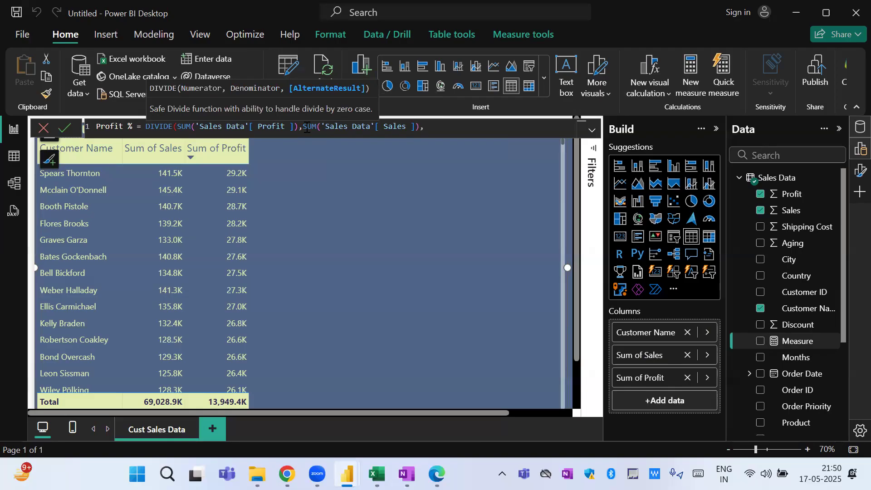
pyautogui.write('0')
pyautogui.write(')')
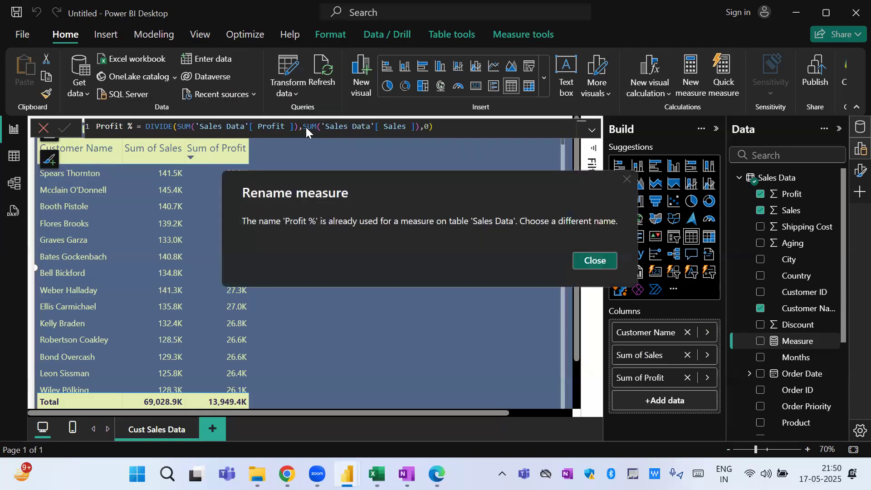
# Dismiss the duplicate-name dialog, change the new measure's name to Profit1 % and commit it.
pyautogui.click(602, 261)
pyautogui.click(124, 123)
pyautogui.write('1')
pyautogui.press('Return')
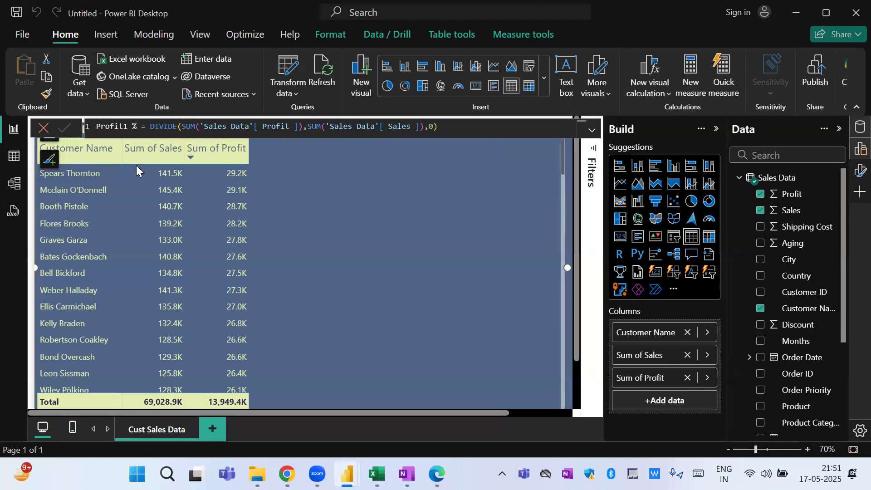
# Delete the older Profit % measure from the Sales Data model.
pyautogui.moveTo(844, 293); pyautogui.dragTo(839, 359)
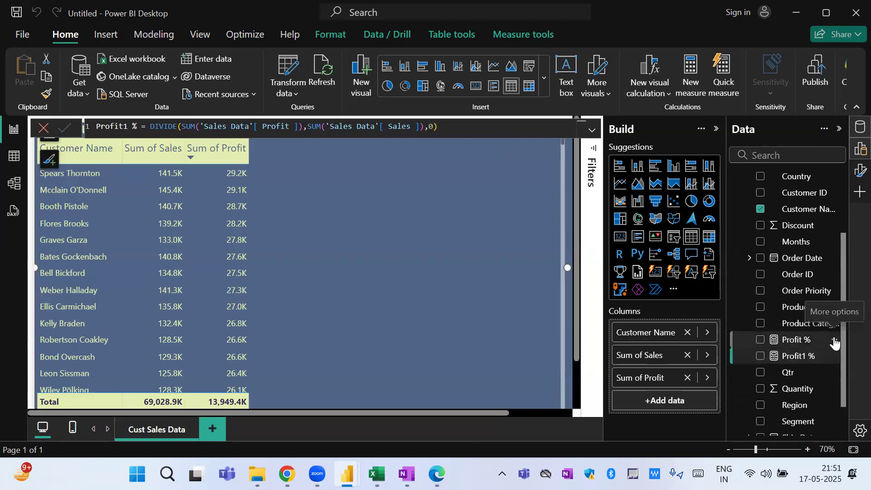
pyautogui.click(834, 356)
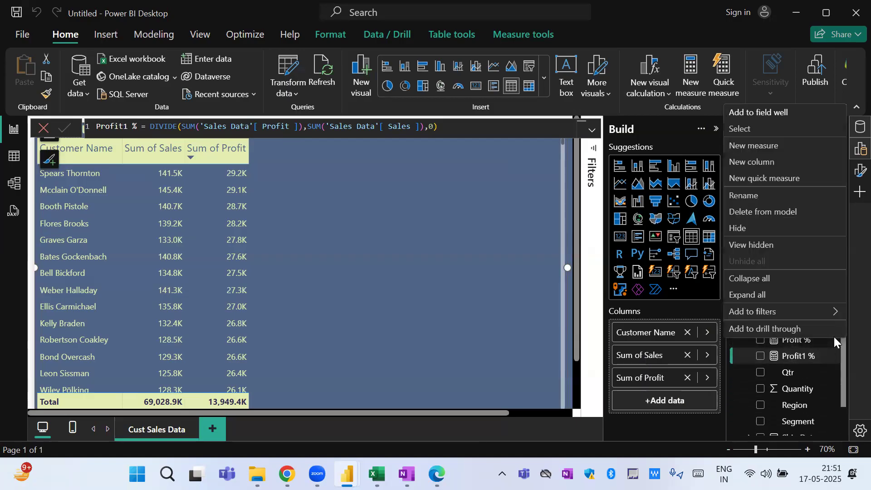
pyautogui.click(762, 212)
pyautogui.click(510, 268)
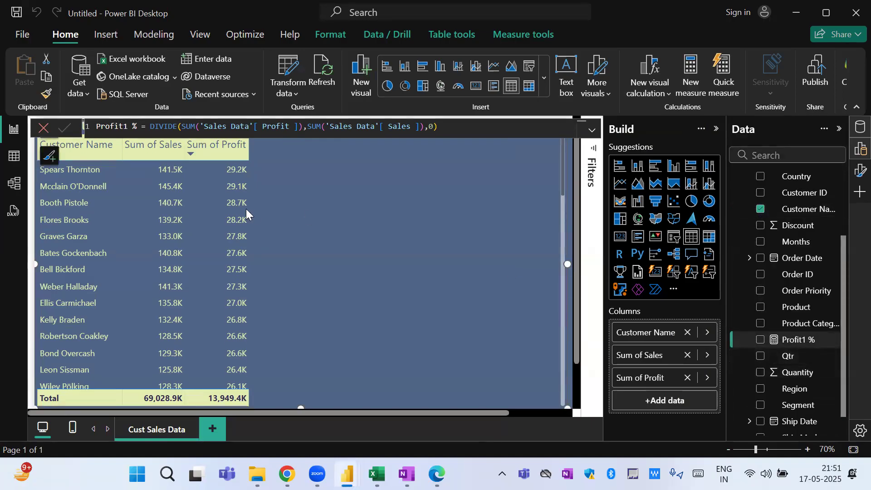
# Rename the Profit1 % measure to Profit % in its formula.
pyautogui.click(128, 126)
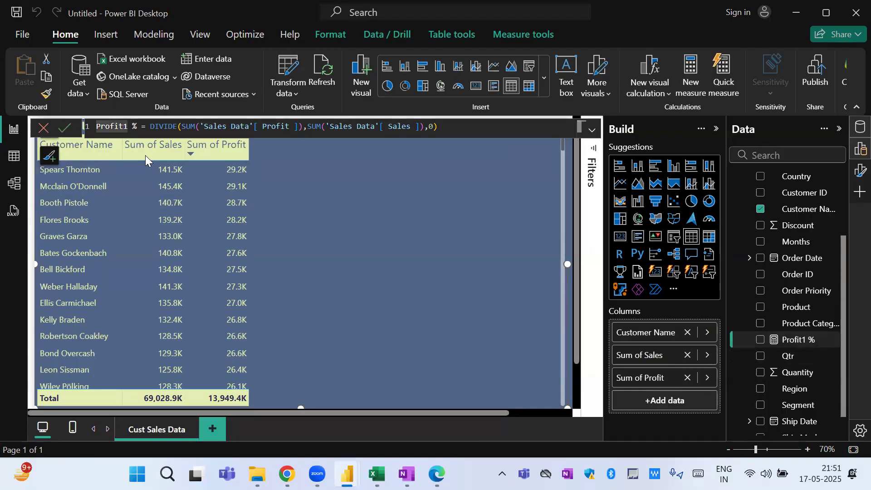
pyautogui.press('BackSpace')
pyautogui.click(497, 165)
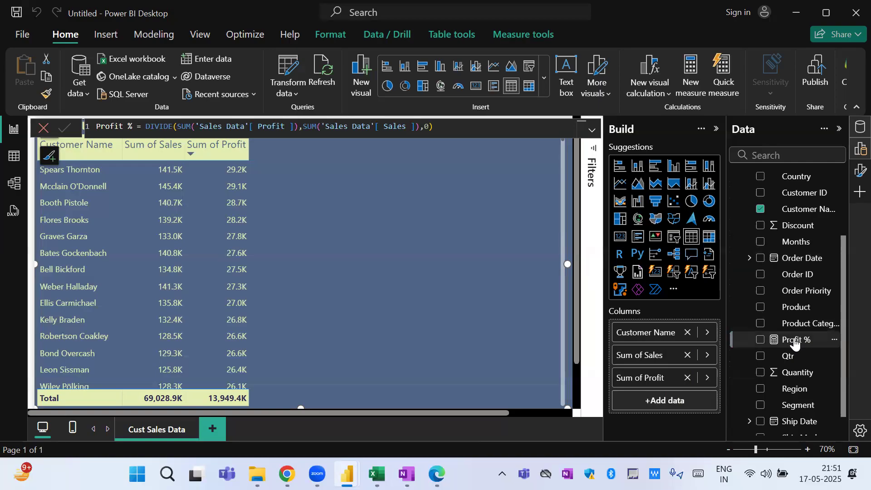
# Add the Profit % measure to the customer table and format it as a percentage with one decimal place.
pyautogui.moveTo(776, 340); pyautogui.dragTo(382, 255)
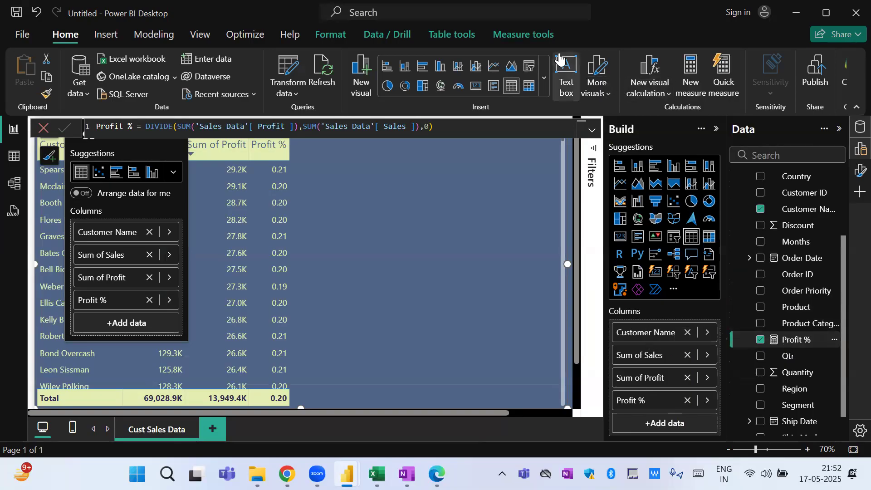
pyautogui.click(521, 36)
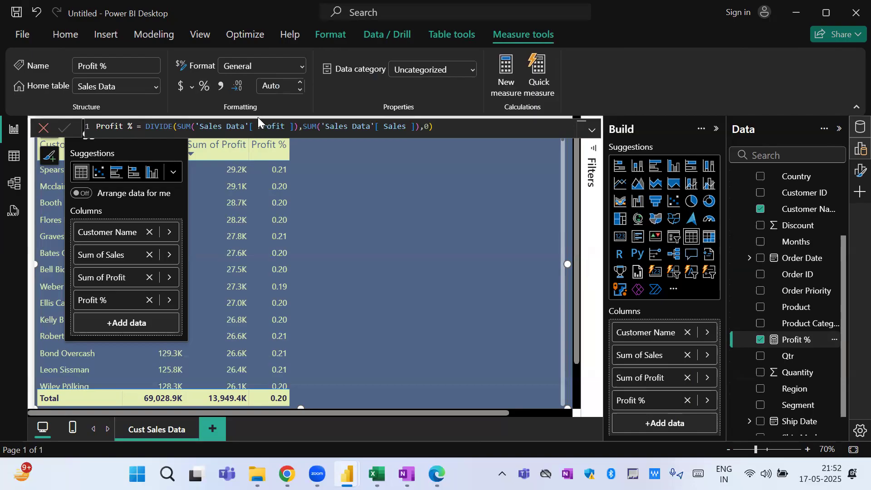
pyautogui.click(203, 87)
pyautogui.click(301, 90)
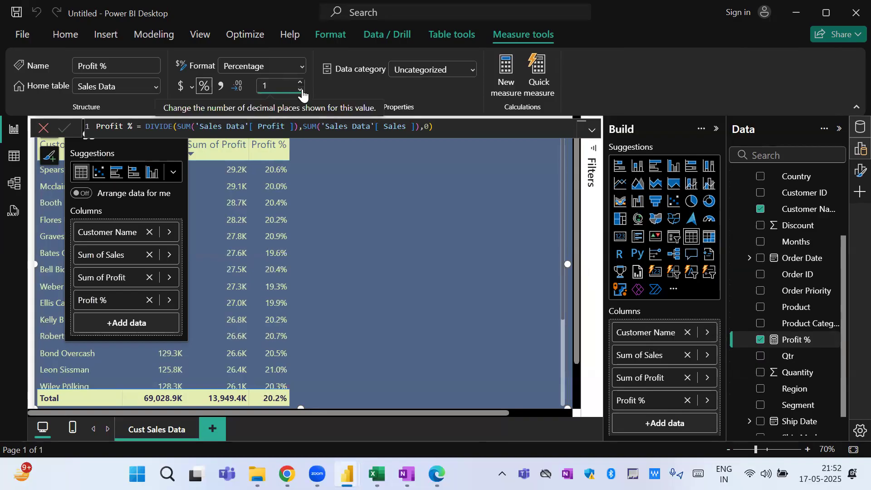
# Sort the customer table by Profit % in descending order.
pyautogui.click(568, 164)
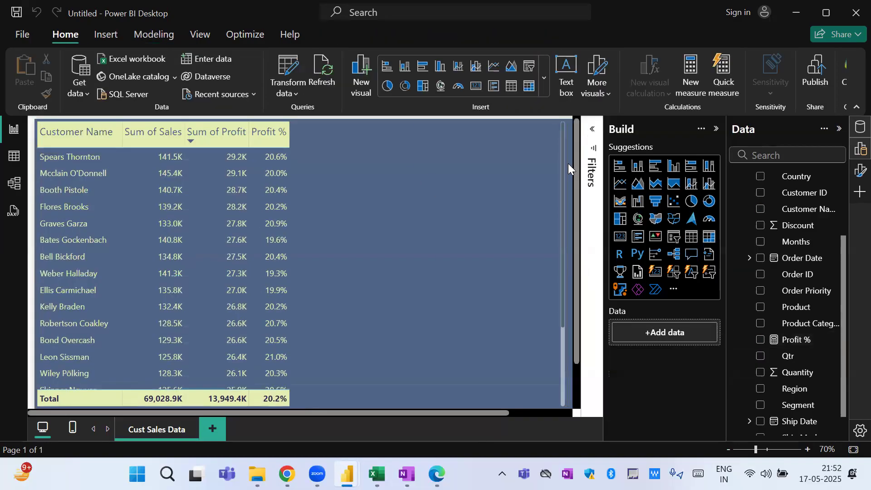
pyautogui.click(255, 141)
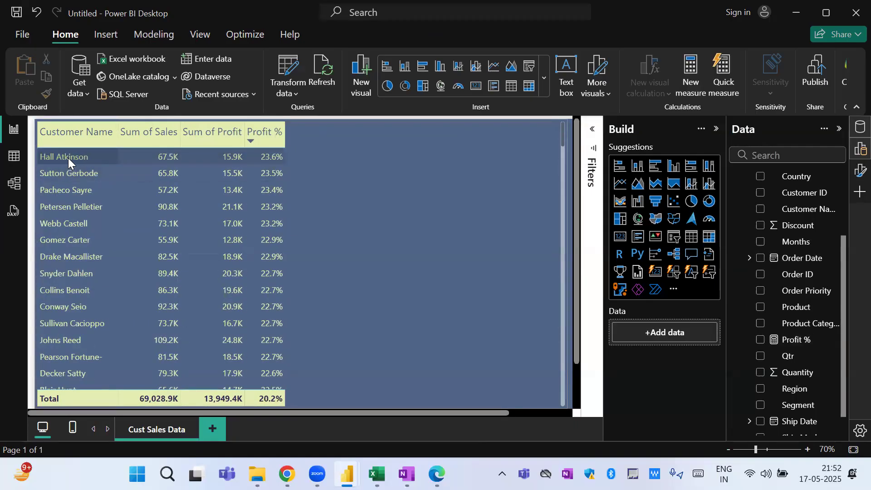
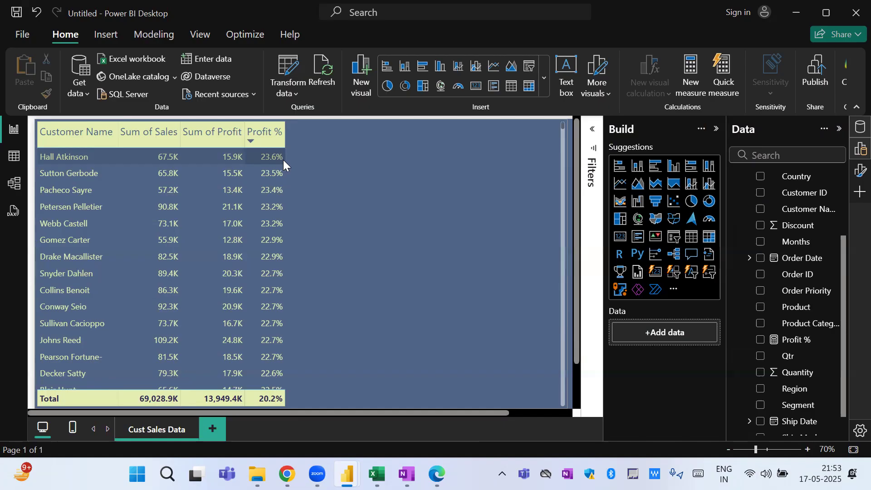
# Apply a Top N filter on Customer Name so the table shows the top 10 customers by Profit %.
pyautogui.click(593, 130)
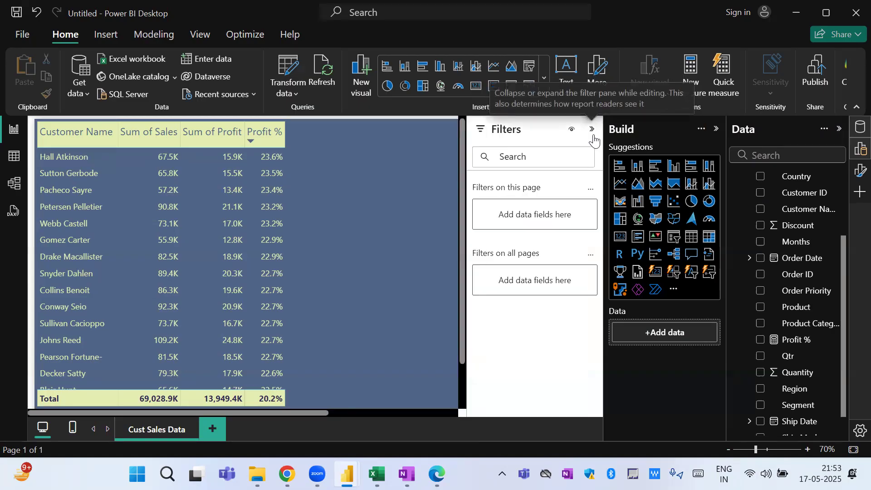
pyautogui.click(315, 224)
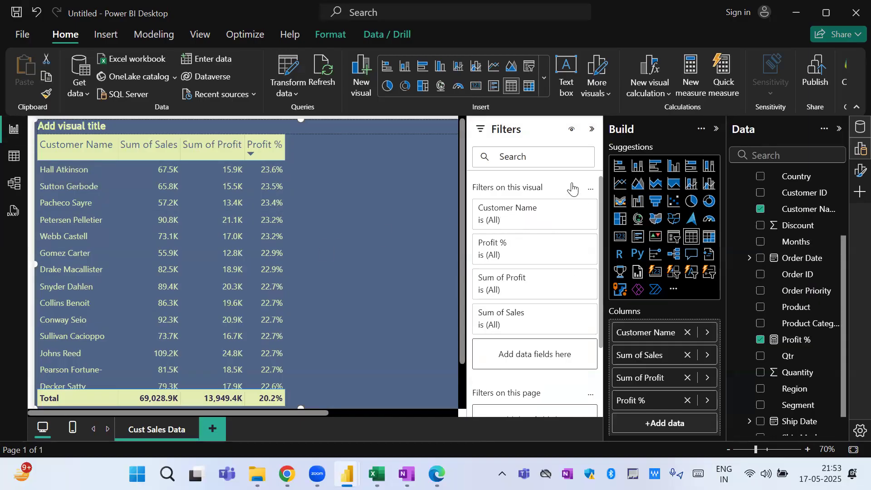
pyautogui.click(572, 211)
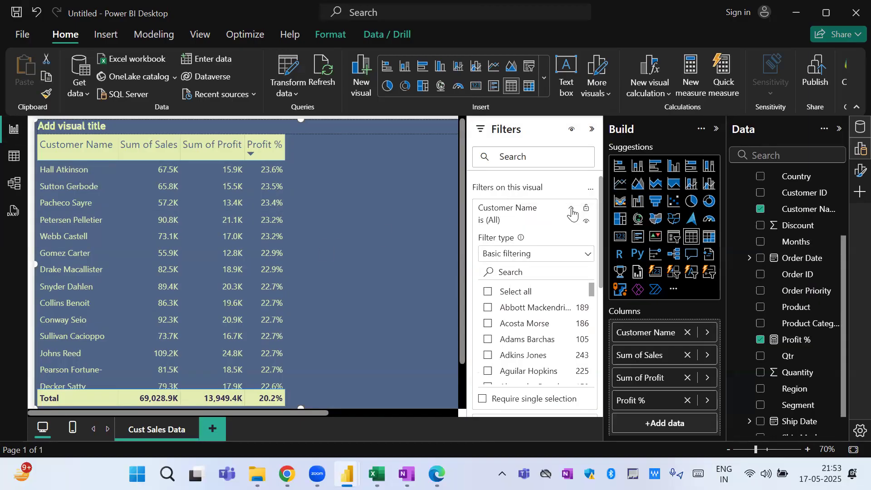
pyautogui.click(550, 258)
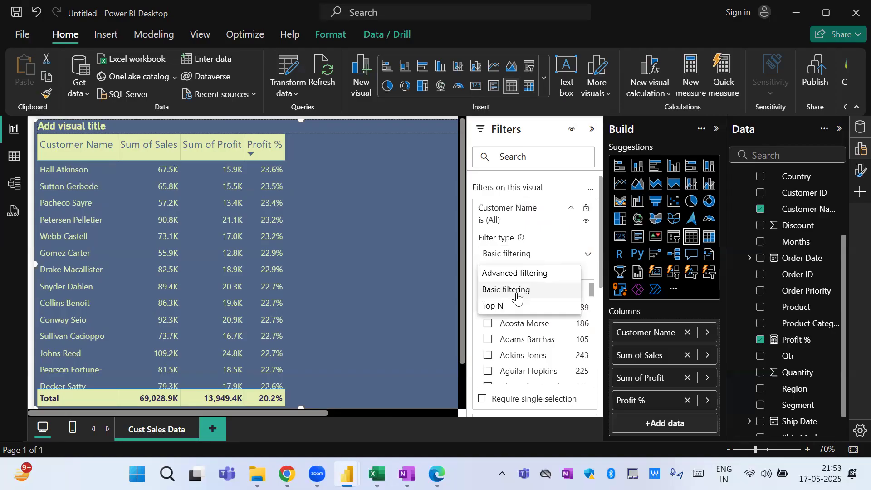
pyautogui.click(515, 308)
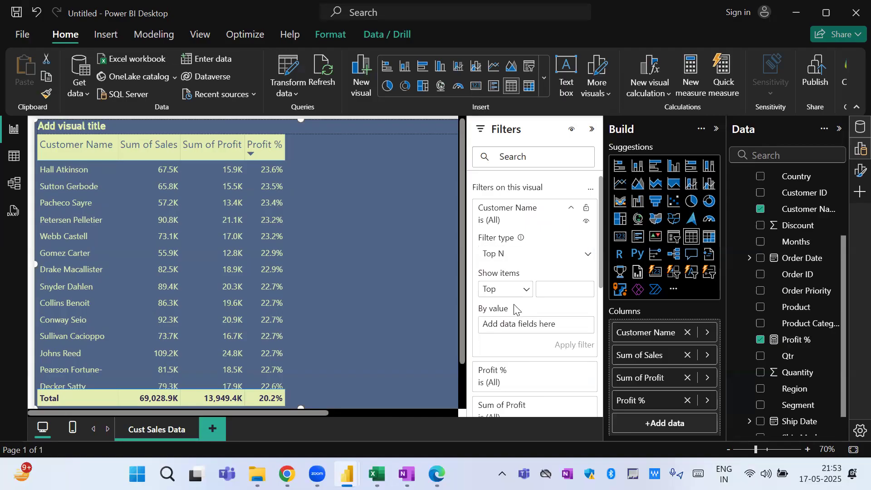
pyautogui.click(551, 295)
pyautogui.write('10')
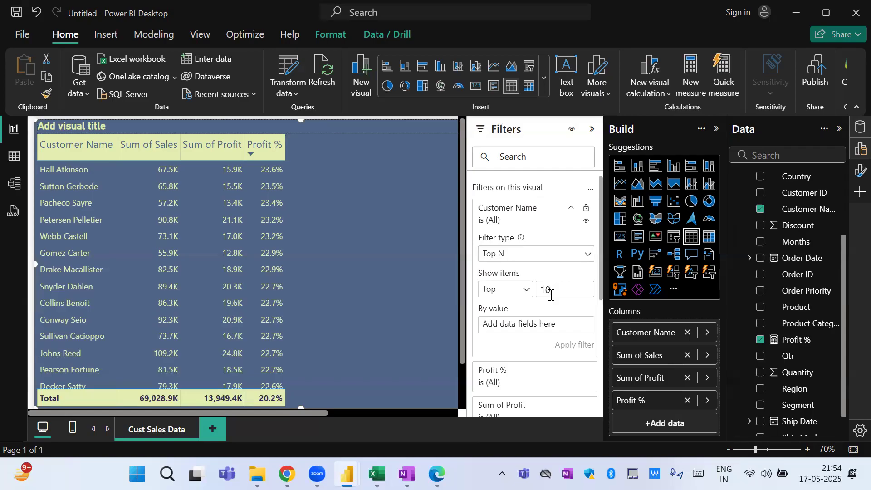
pyautogui.moveTo(788, 338); pyautogui.dragTo(512, 322)
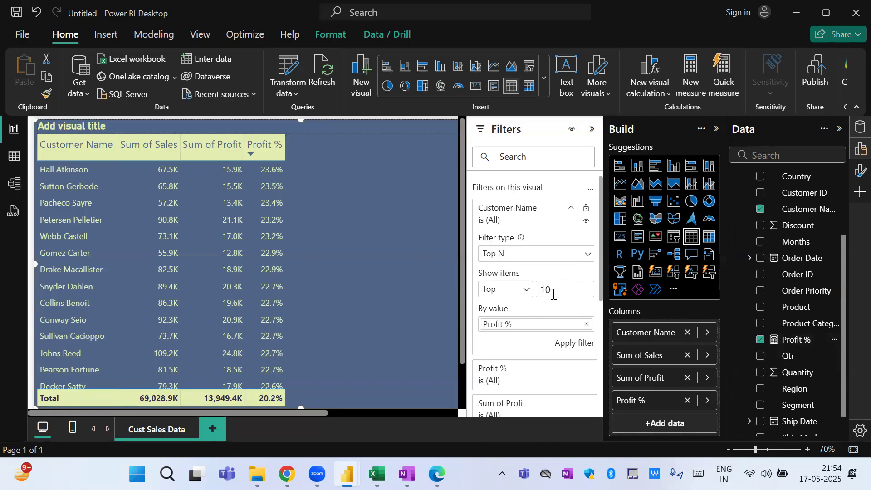
pyautogui.click(568, 347)
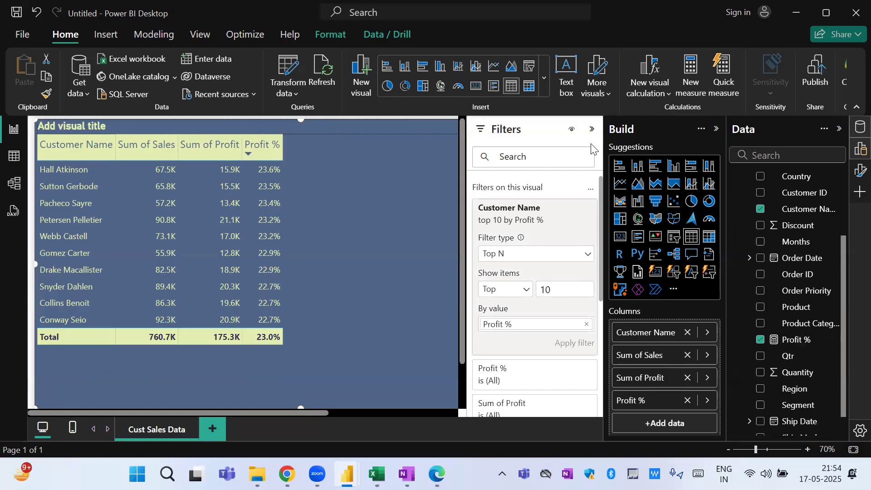
pyautogui.click(592, 128)
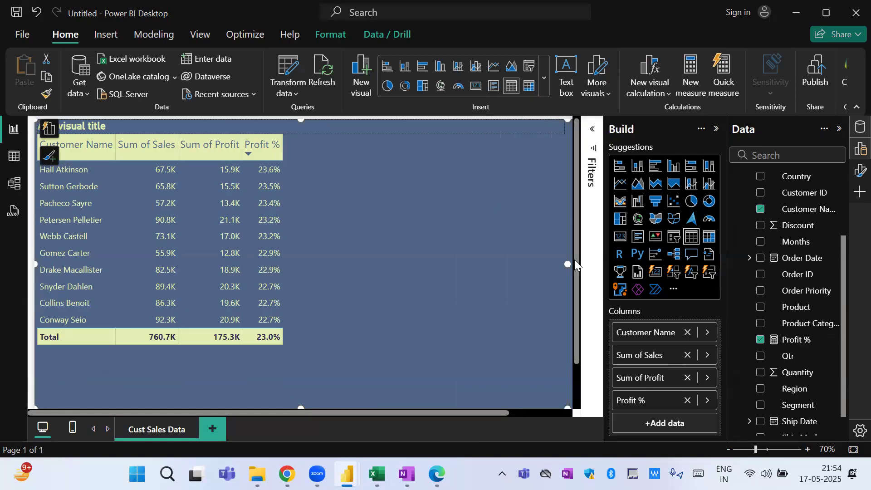
# Narrow the table visual and its Sum of Sales column, and sort the table by Profit % descending again.
pyautogui.moveTo(567, 264); pyautogui.dragTo(296, 265)
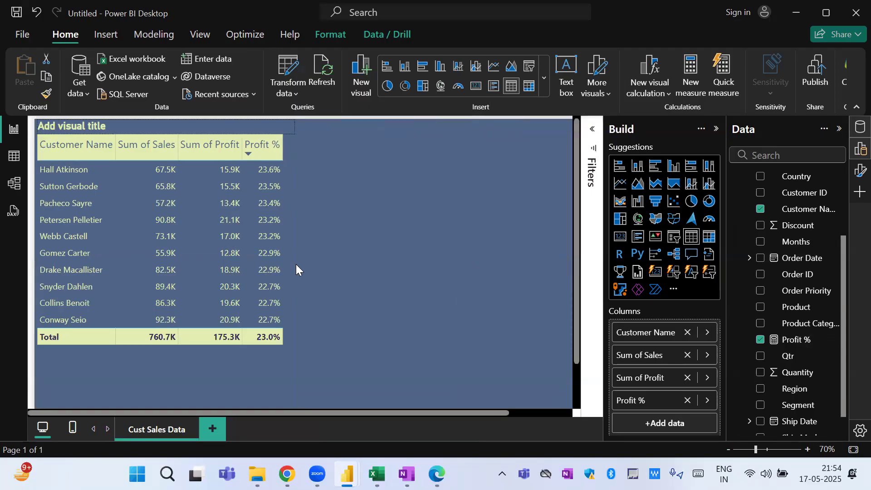
pyautogui.click(180, 144)
pyautogui.moveTo(177, 144); pyautogui.dragTo(155, 145)
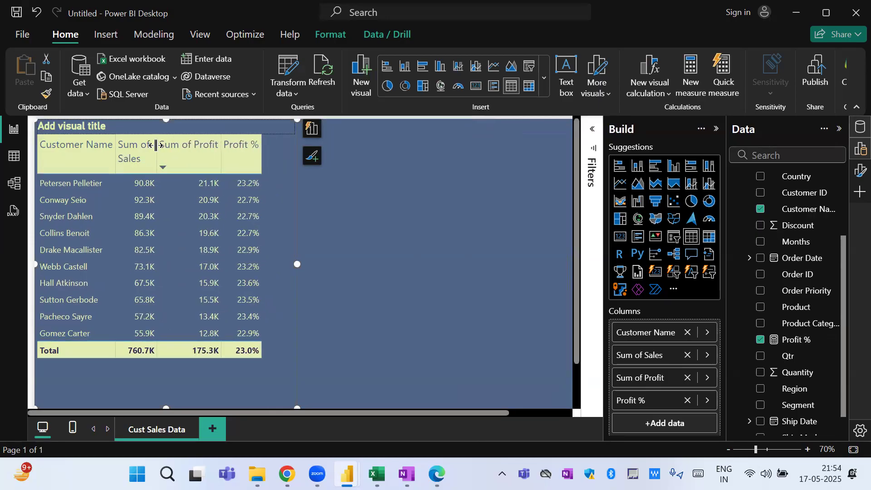
pyautogui.click(226, 168)
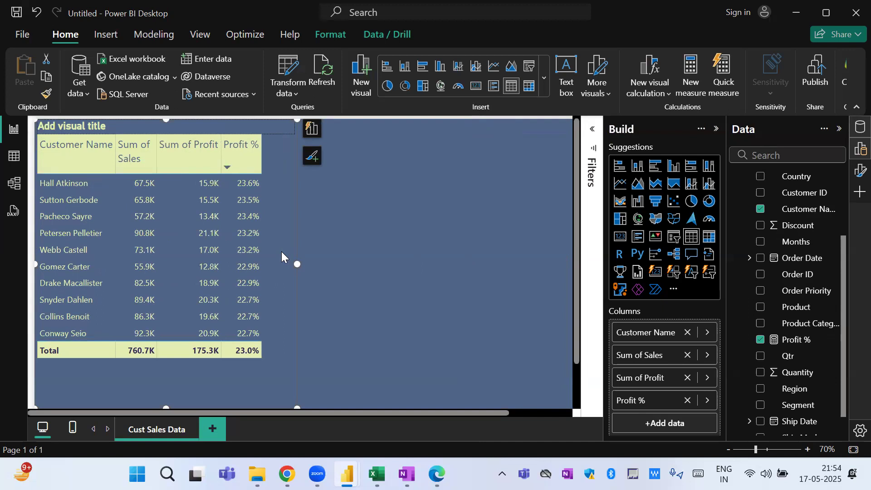
# Duplicate the top 10 customer table and place the copy beside the original on the same page.
pyautogui.hotkey('ctrl', 'c')
pyautogui.click(336, 157)
pyautogui.hotkey('ctrl', 'v')
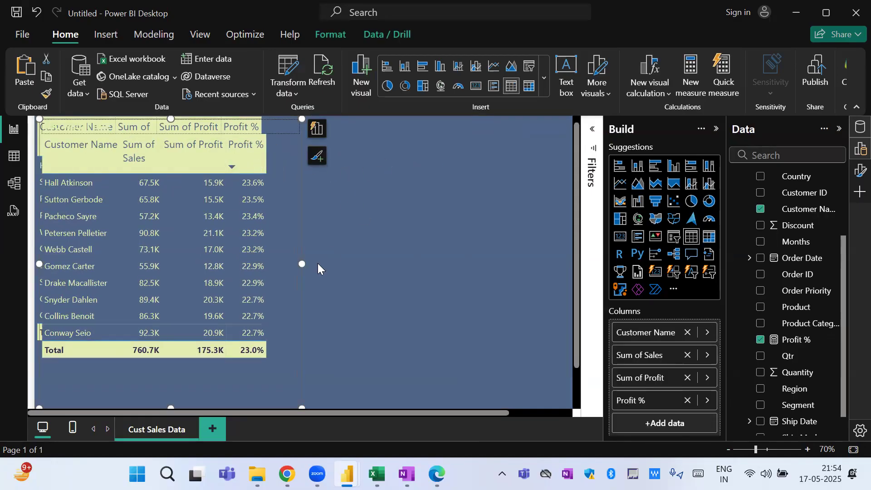
pyautogui.moveTo(294, 270); pyautogui.dragTo(526, 236)
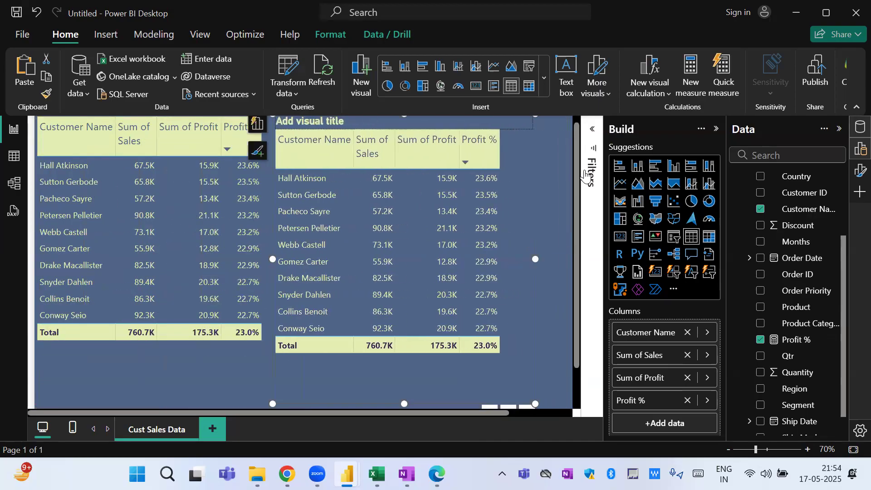
pyautogui.scroll(1, 574, 151)
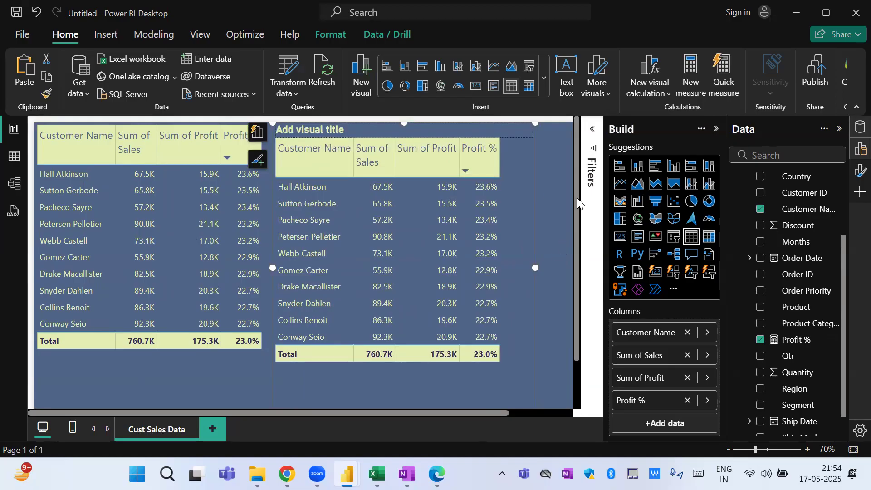
# Change the copied table's Customer Name filter to show the bottom 10 customers by Profit % and apply it.
pyautogui.click(595, 133)
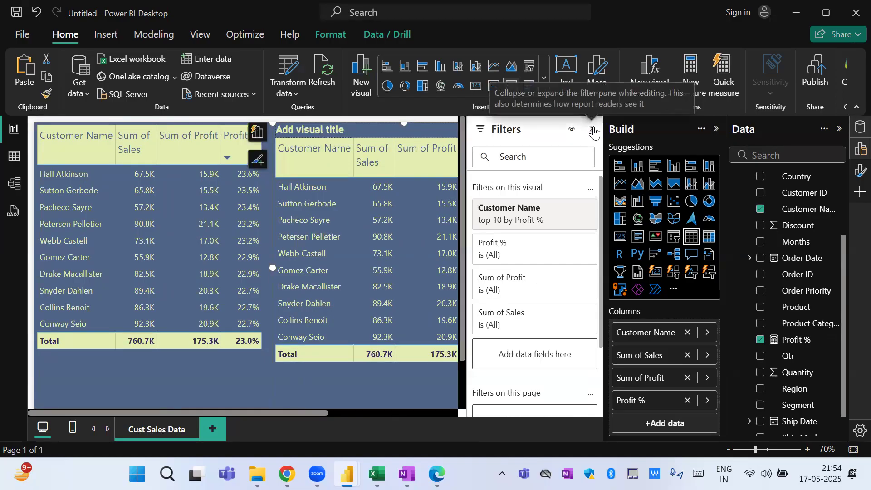
pyautogui.click(570, 215)
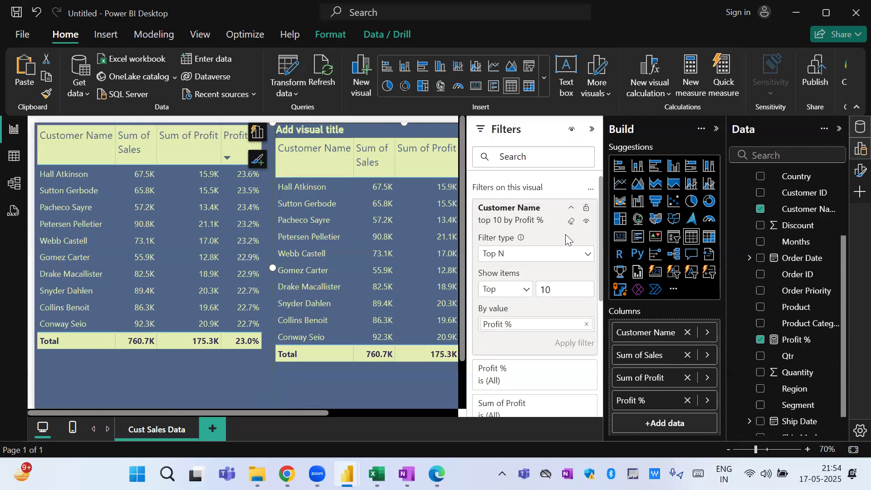
pyautogui.click(506, 295)
pyautogui.click(499, 325)
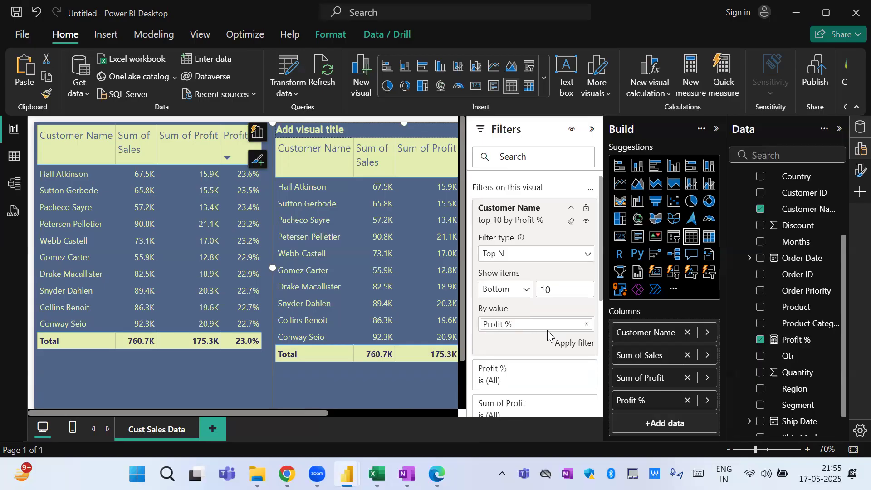
pyautogui.click(568, 346)
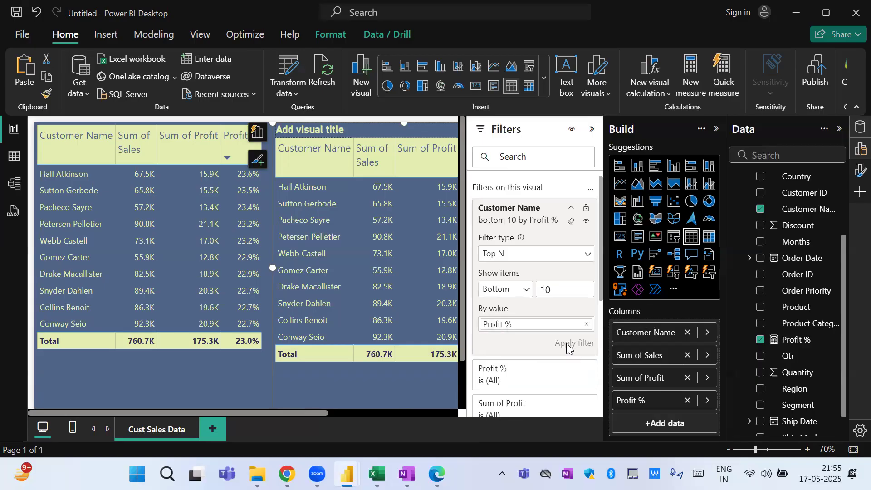
# Collapse the Filters pane, then move the bottom 10 customer table farther from the top 10 table and lower its top edge.
pyautogui.click(592, 130)
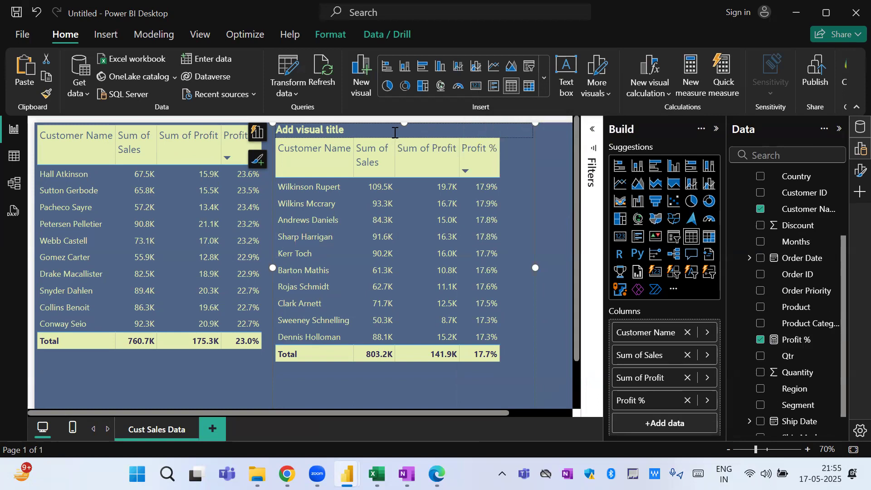
pyautogui.moveTo(395, 133); pyautogui.dragTo(412, 128)
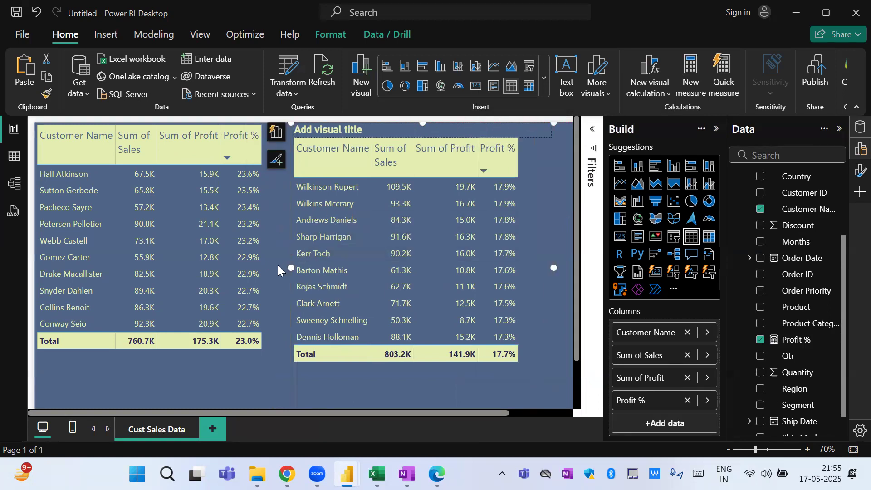
pyautogui.click(267, 359)
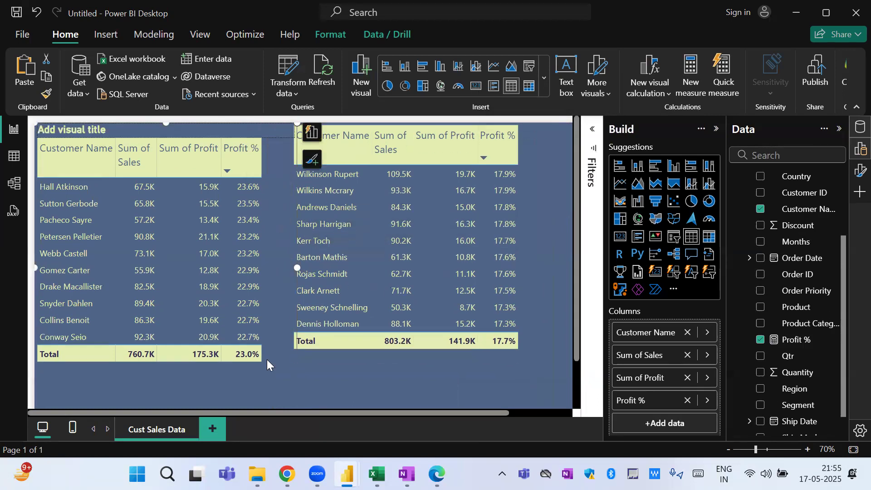
pyautogui.scroll(-2, 575, 372)
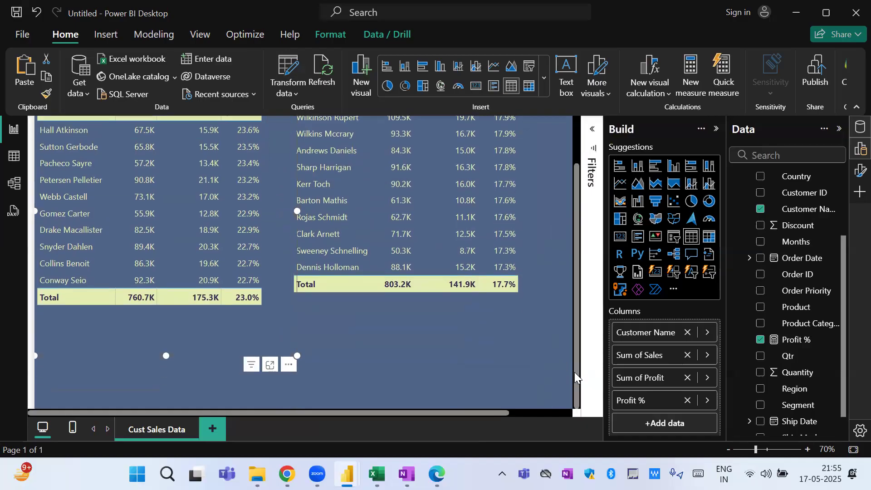
pyautogui.moveTo(575, 372); pyautogui.dragTo(575, 294)
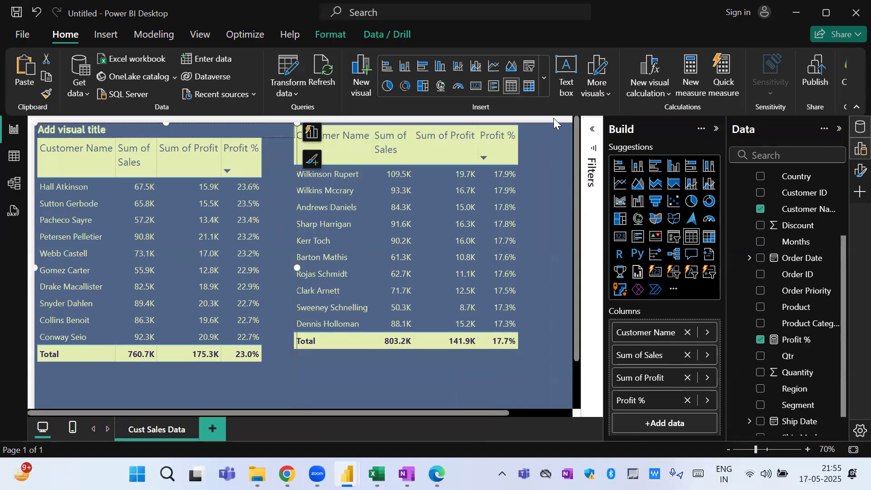
pyautogui.click(540, 133)
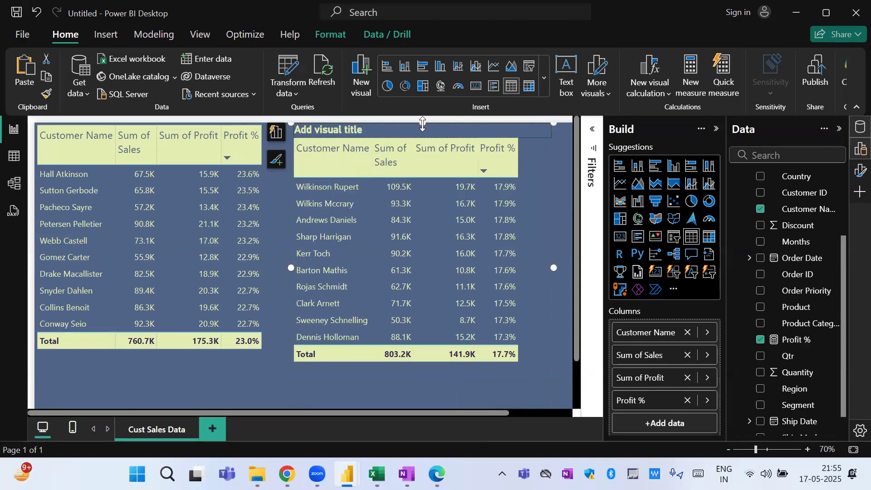
pyautogui.moveTo(422, 123); pyautogui.dragTo(423, 142)
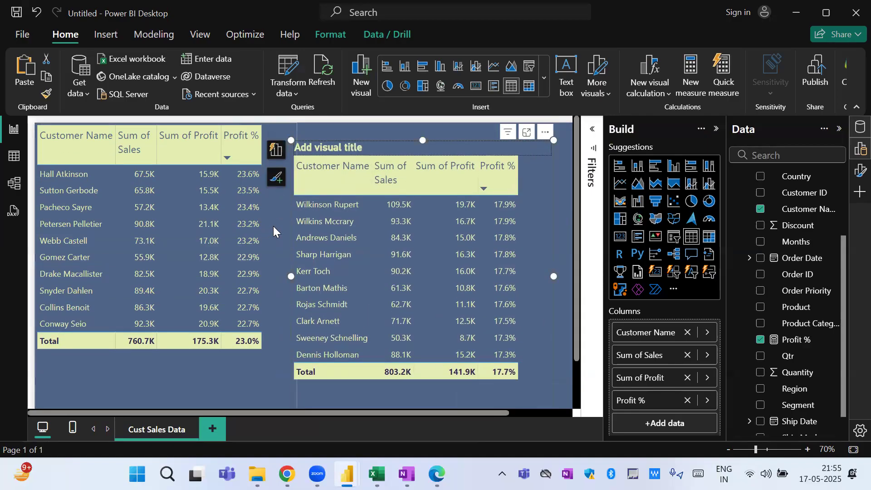
# Lower the top edge of the top 10 customer table to leave space above it, and deselect the table.
pyautogui.click(273, 226)
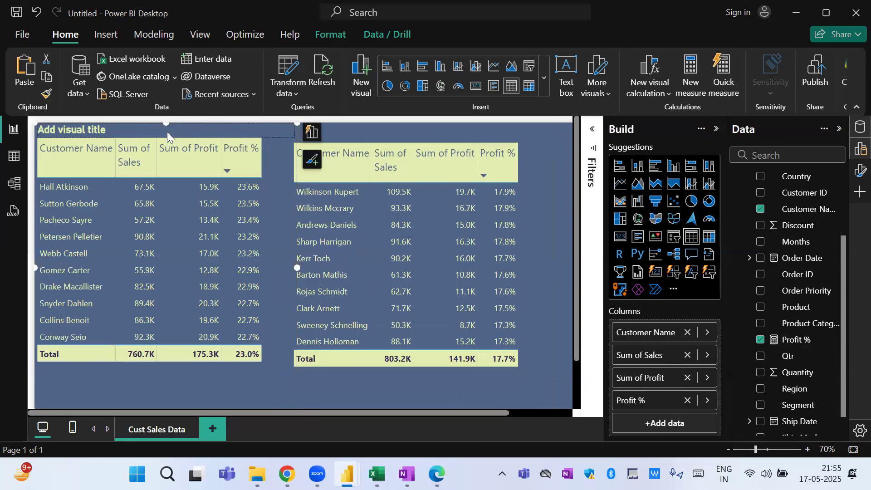
pyautogui.moveTo(167, 132); pyautogui.dragTo(166, 136)
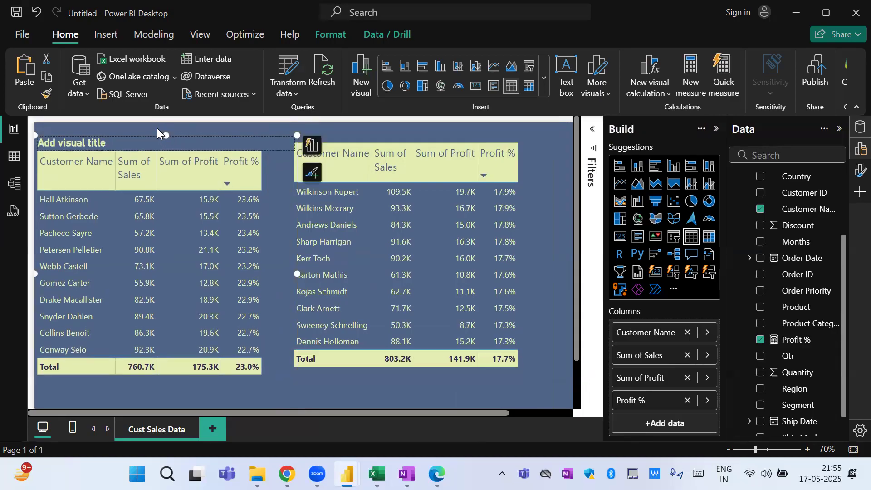
pyautogui.click(157, 128)
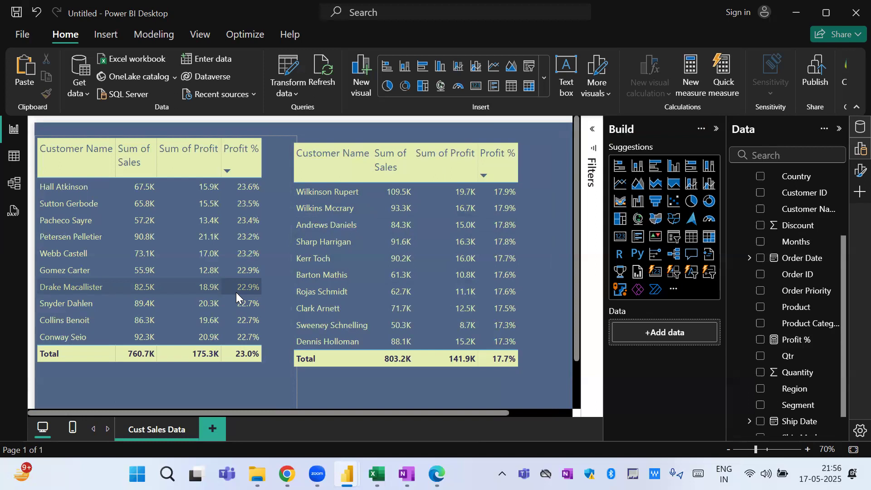
# Delete the bottom 10 customer table and widen the top 10 customer table into the freed space.
pyautogui.click(529, 225)
pyautogui.press('Delete')
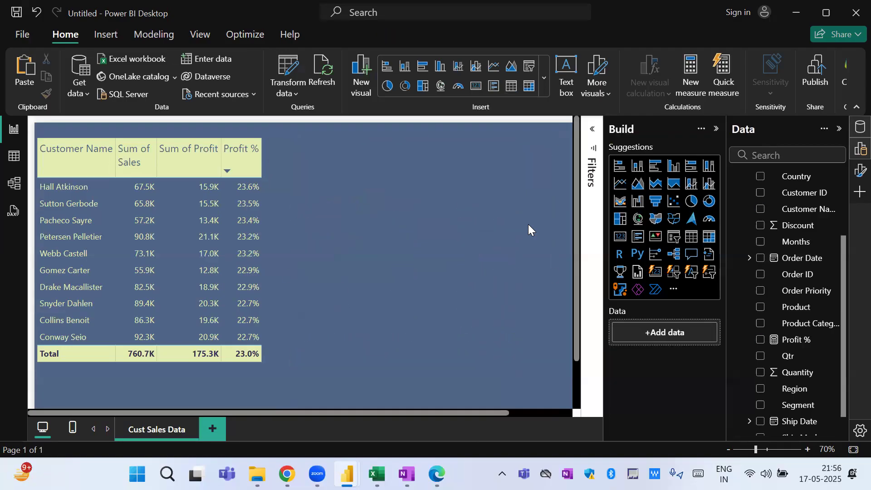
pyautogui.click(279, 218)
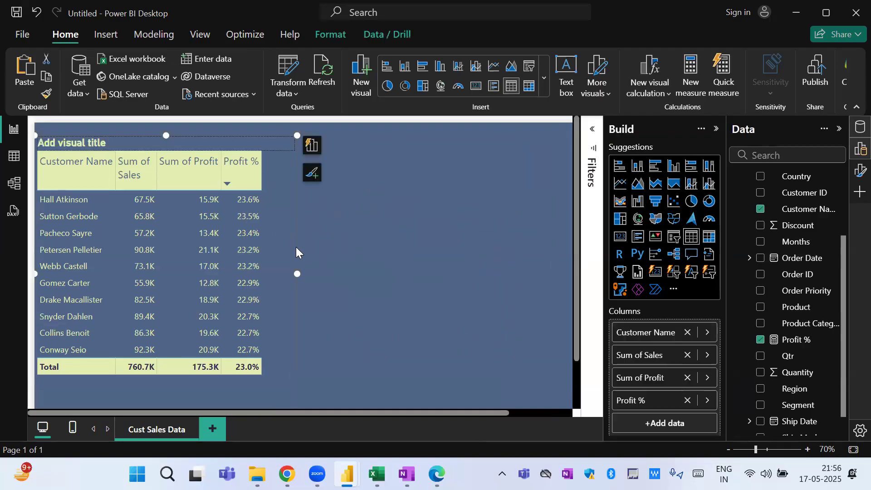
pyautogui.moveTo(297, 272); pyautogui.dragTo(483, 264)
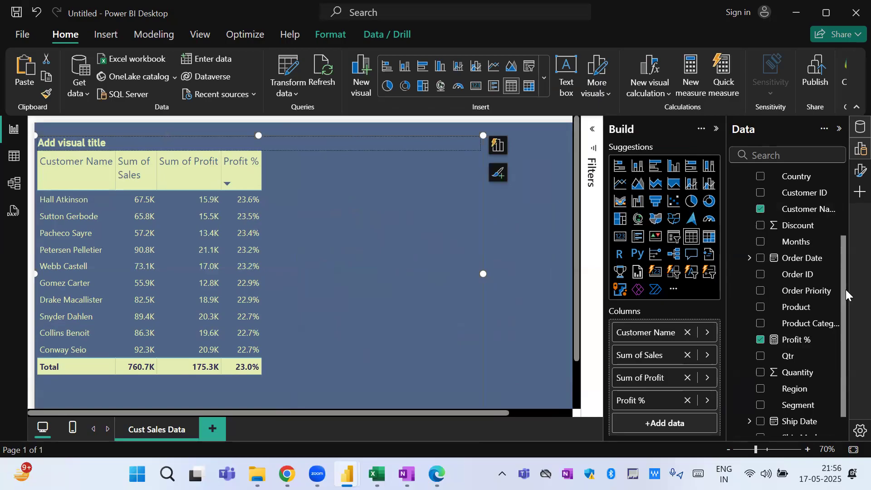
# Add the Shipping Cost field from Sales Data as a new column in the top 10 customer table.
pyautogui.scroll(-1, 840, 307)
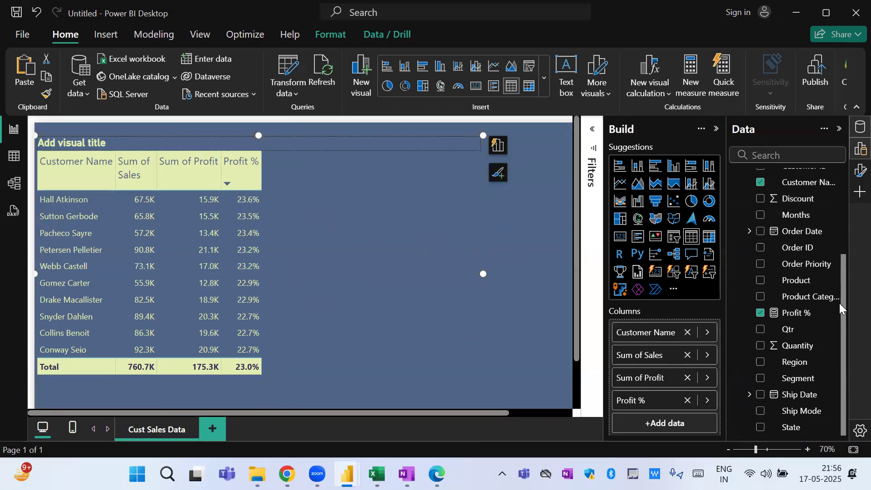
pyautogui.moveTo(840, 315); pyautogui.dragTo(838, 171)
pyautogui.moveTo(789, 229); pyautogui.dragTo(347, 217)
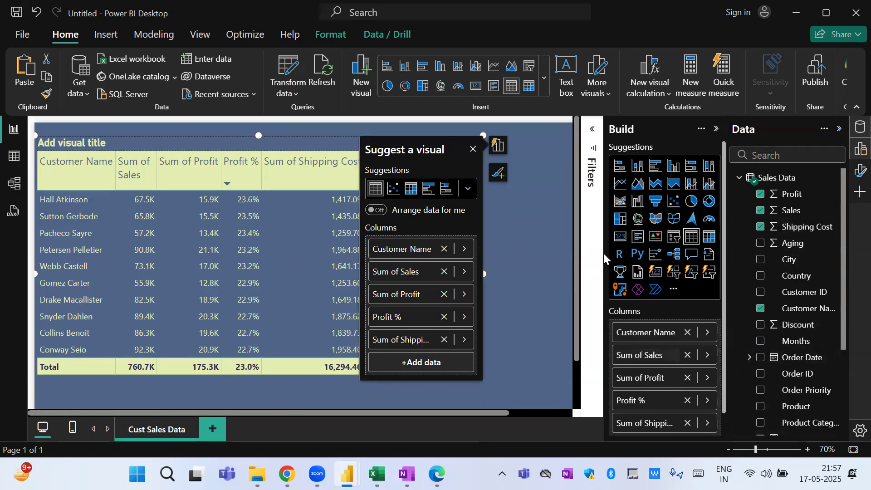
# Format the Shipping Cost field with a thousands separator and 1 decimal place.
pyautogui.click(796, 231)
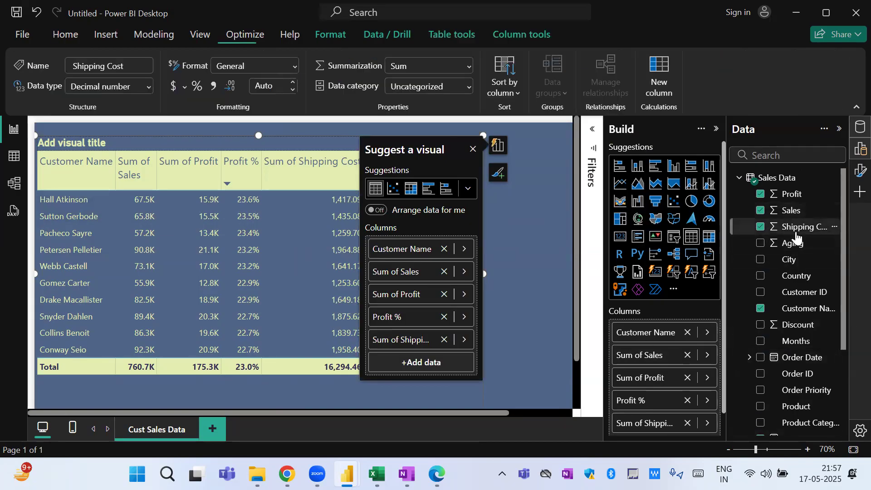
pyautogui.click(290, 93)
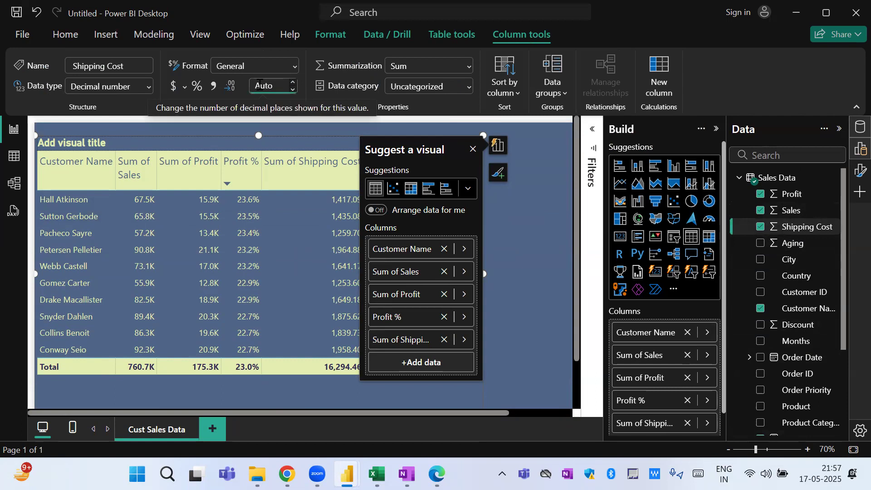
pyautogui.click(472, 150)
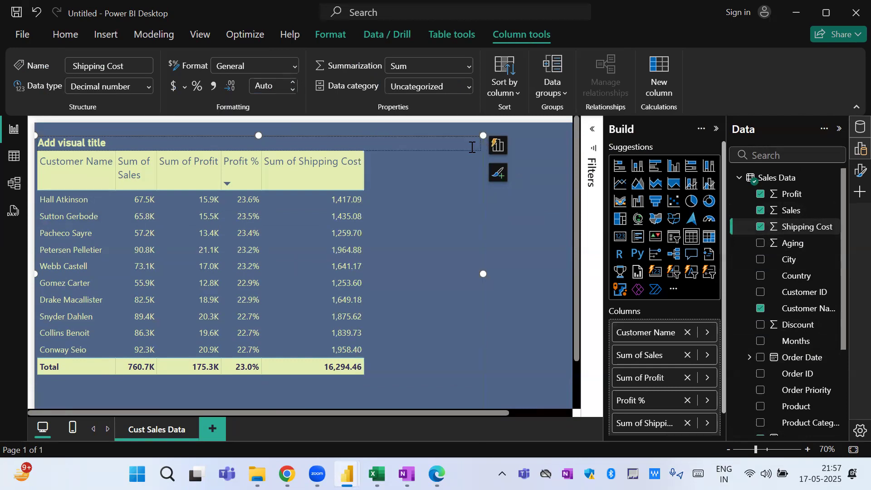
pyautogui.click(794, 229)
pyautogui.click(214, 86)
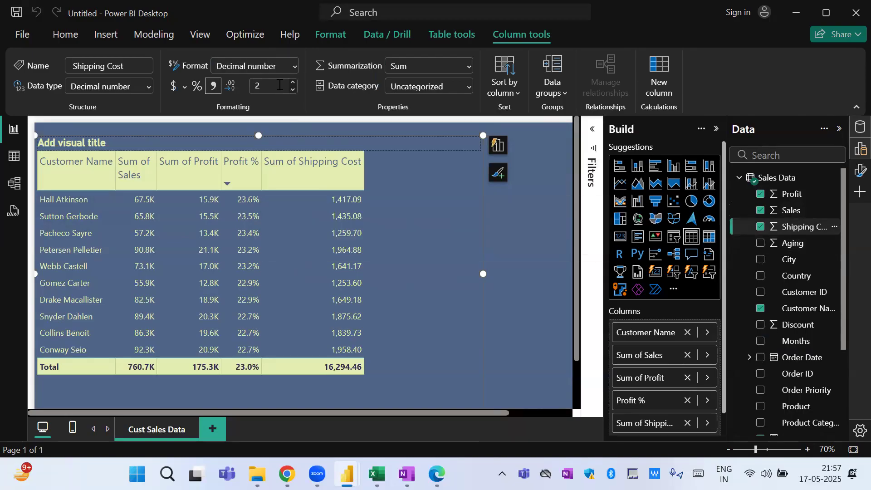
pyautogui.click(293, 89)
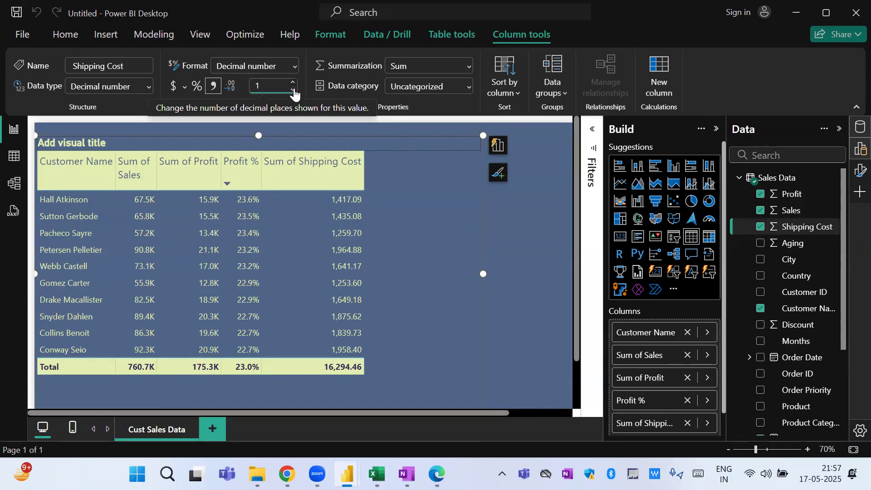
pyautogui.click(533, 209)
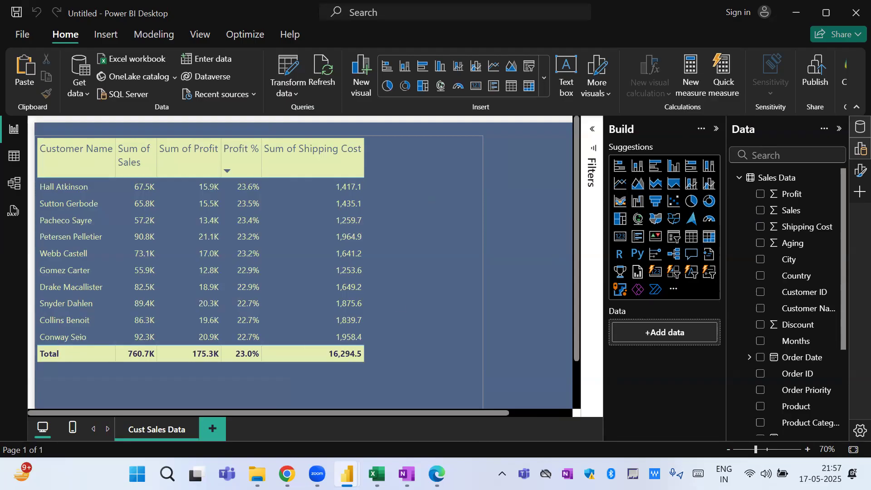
# Switch to the Book1 workbook in Excel and enter 500 in T3 and 50 in U3.
pyautogui.click(377, 474)
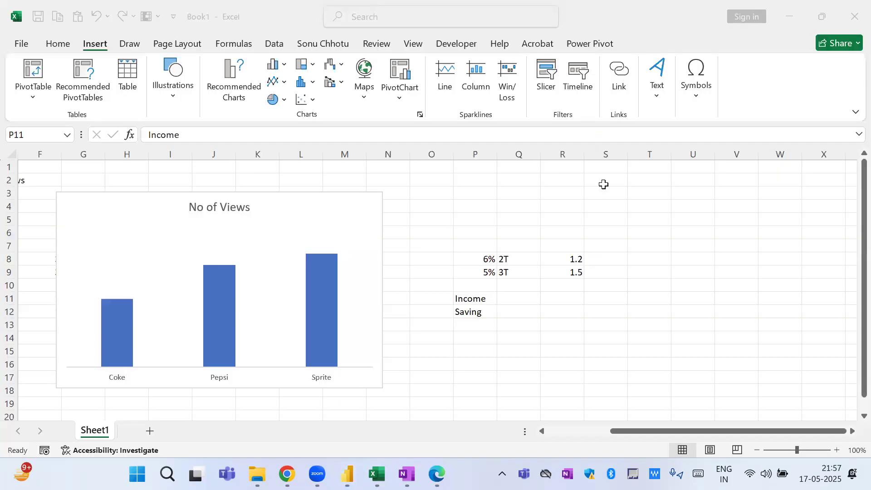
pyautogui.click(648, 196)
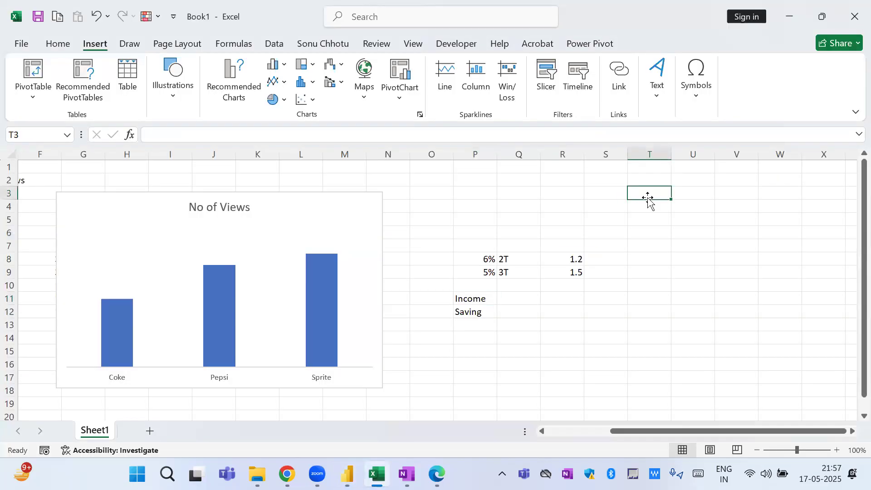
pyautogui.write('1')
pyautogui.press('BackSpace')
pyautogui.write('5000')
pyautogui.press('BackSpace')
pyautogui.press('Tab')
pyautogui.write('50')
pyautogui.press('Tab')
# Enter a second example row with 1500 in T5 and 90 in U5.
pyautogui.press('Down')
pyautogui.press('Down')
pyautogui.press('Left')
pyautogui.press('Left')
pyautogui.write('1500')
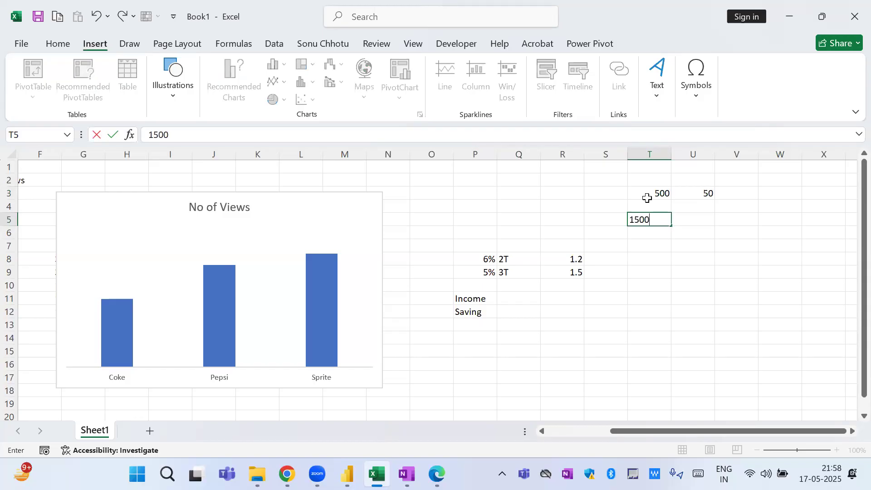
pyautogui.press('Tab')
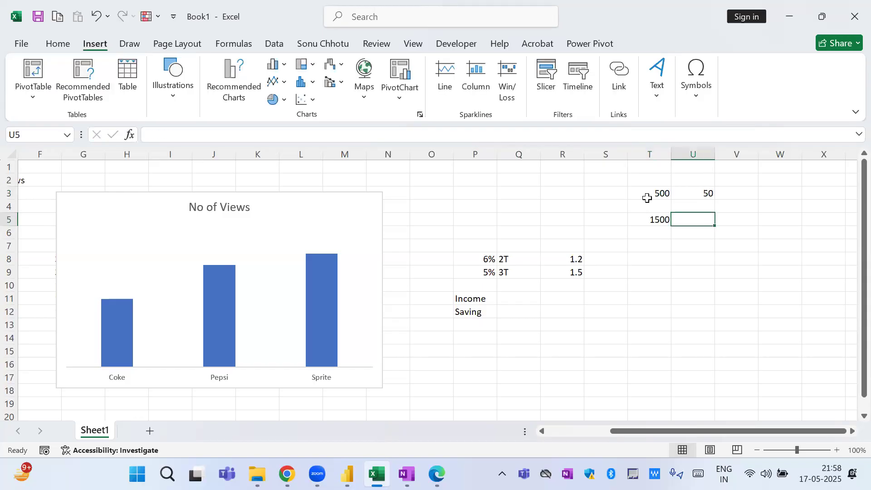
pyautogui.write('90')
pyautogui.press('Return')
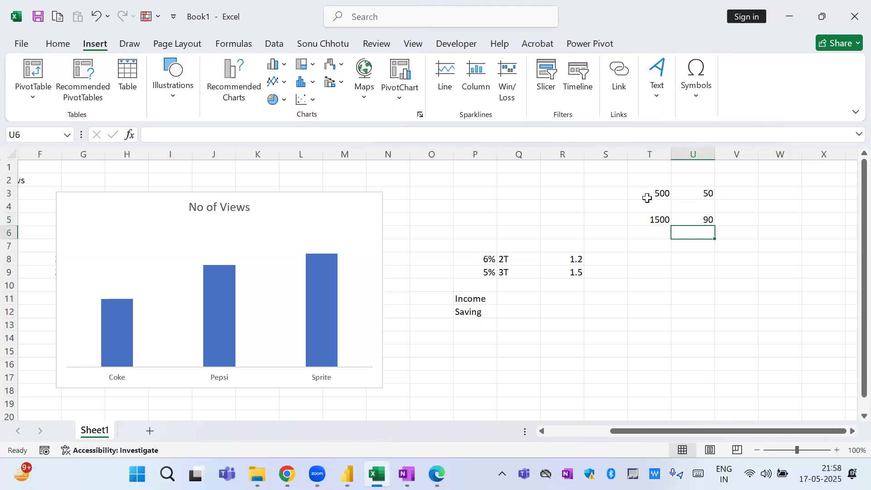
# Enter the formula =U3/T3 in V3 to divide the second amount by the first.
pyautogui.press('Up')
pyautogui.press('Up')
pyautogui.press('Up')
pyautogui.press('Right')
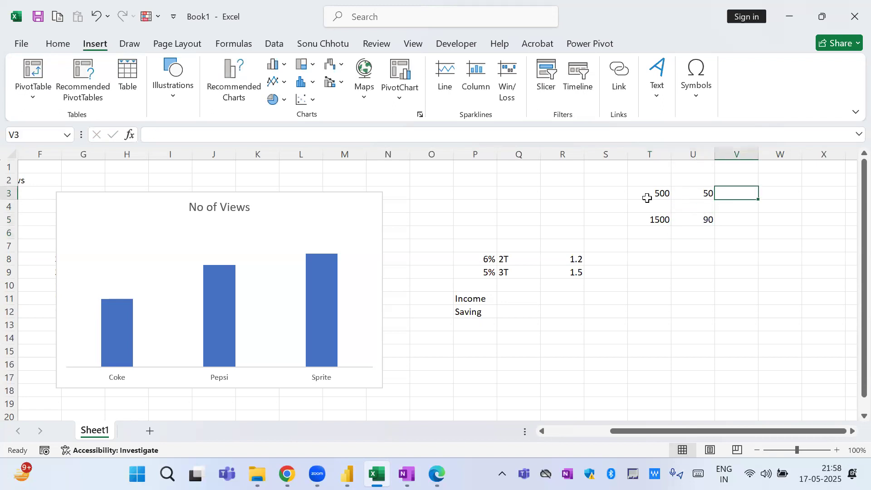
pyautogui.write('=')
pyautogui.press('Left')
pyautogui.write('/')
pyautogui.press('Left')
pyautogui.press('Left')
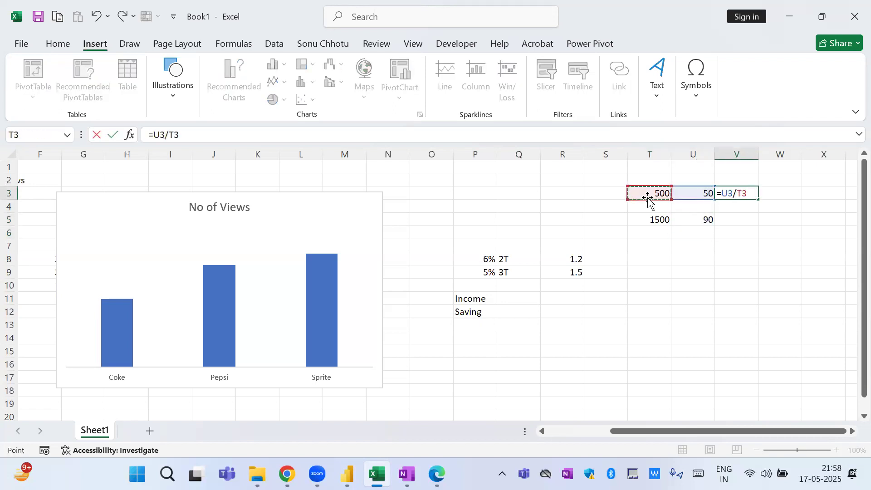
pyautogui.press('Return')
# Format V3 as a percentage and copy its formula to V5.
pyautogui.press('Up')
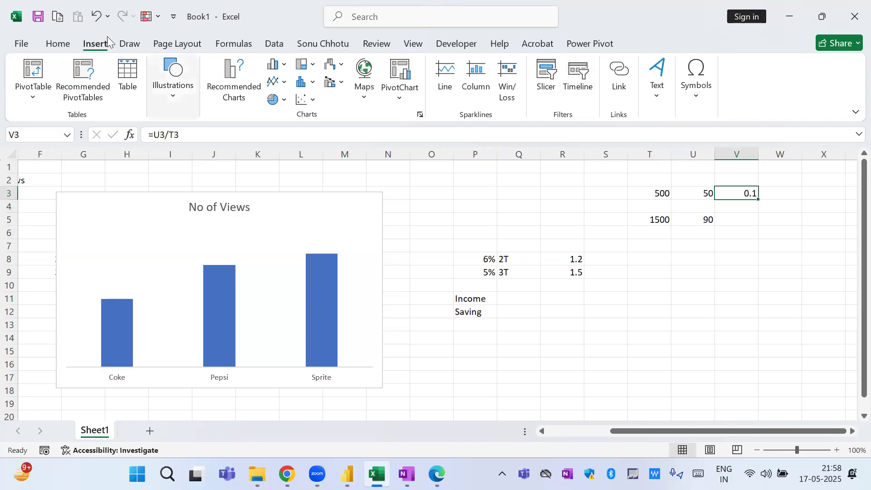
pyautogui.click(69, 43)
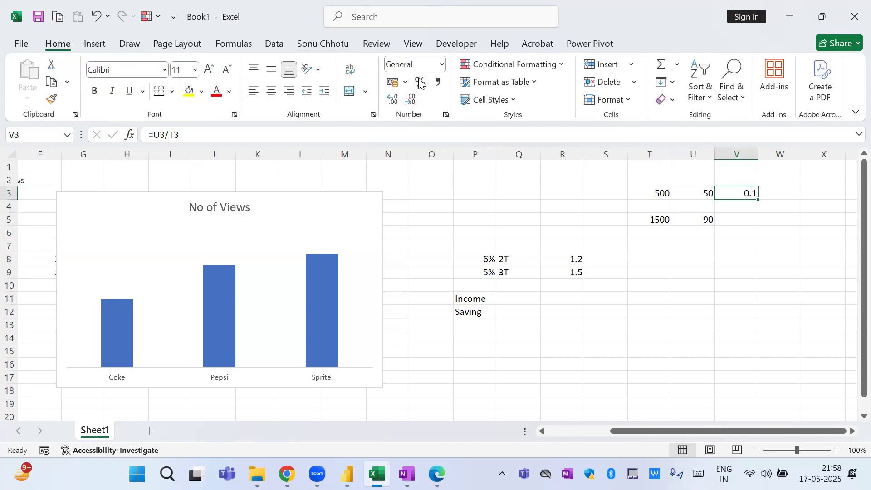
pyautogui.click(420, 82)
pyautogui.hotkey('ctrl', 'c')
pyautogui.press('Down')
pyautogui.press('Down')
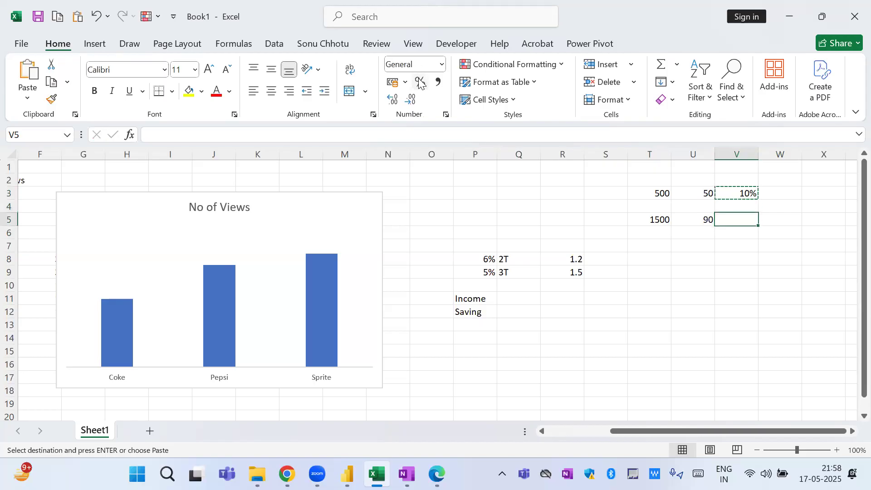
pyautogui.press('Return')
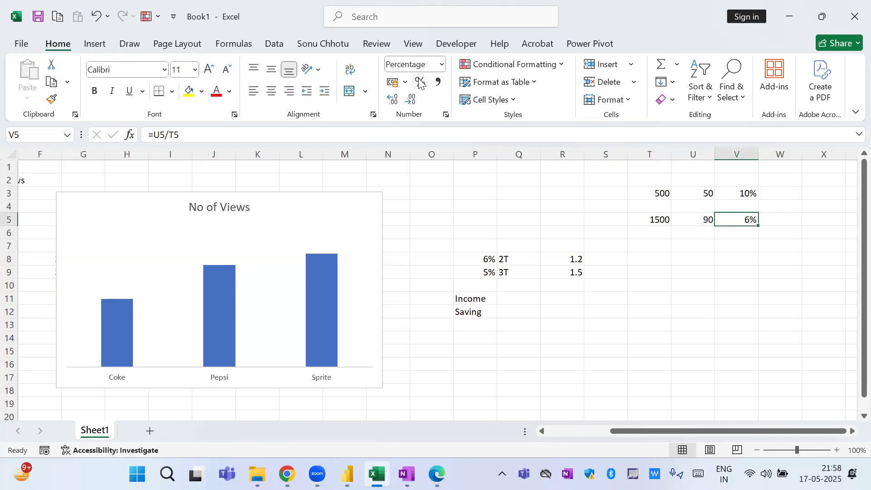
# Select the range U3:U5 to compare the second-column amounts of the two example rows.
pyautogui.press('Left')
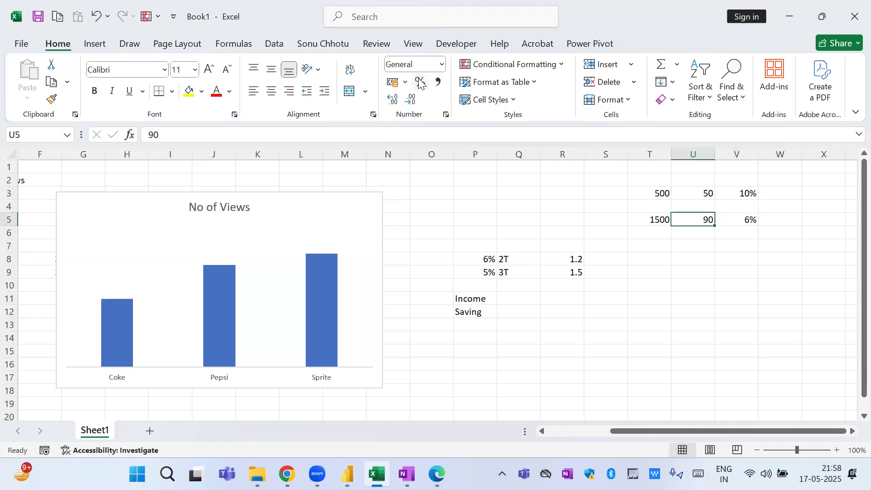
pyautogui.press('Right')
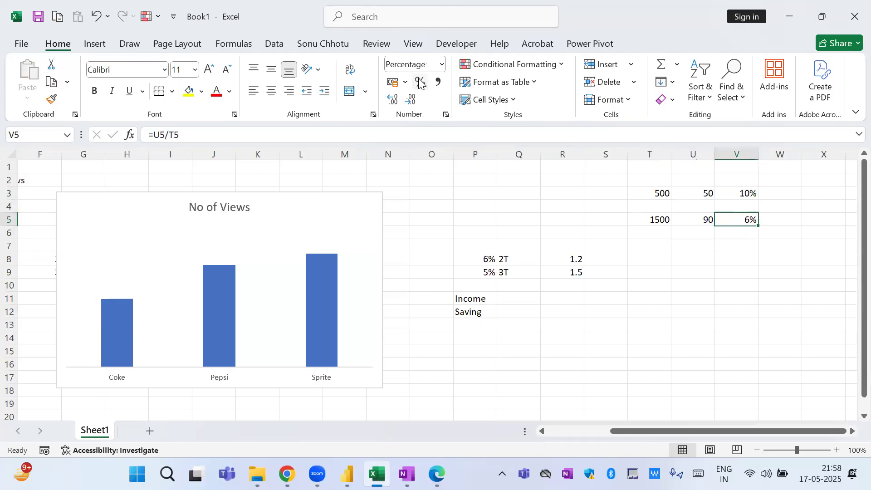
pyautogui.press('Left')
pyautogui.hotkey('shift', 'Up')
pyautogui.hotkey('shift', 'Up')
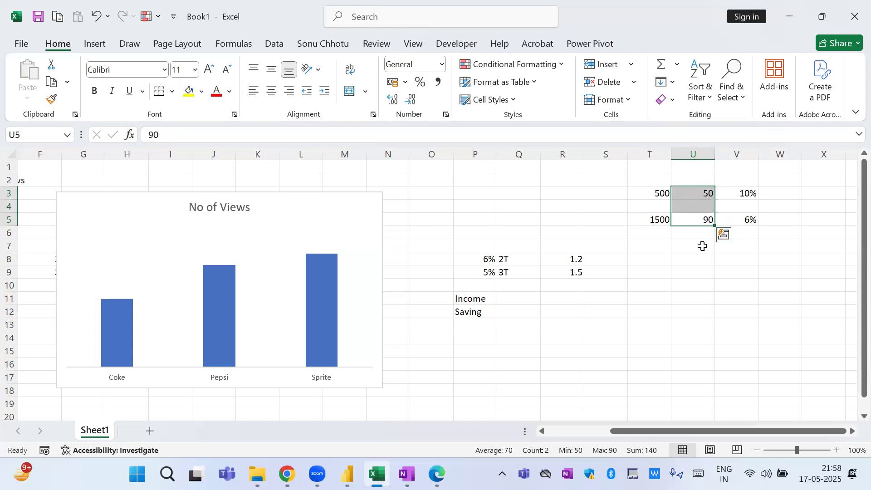
# Select the percentages in V3:V5 and the amounts in U3:U5 to compare the two example rows.
pyautogui.press('Right')
pyautogui.hotkey('shift', 'Up')
pyautogui.hotkey('shift', 'Up')
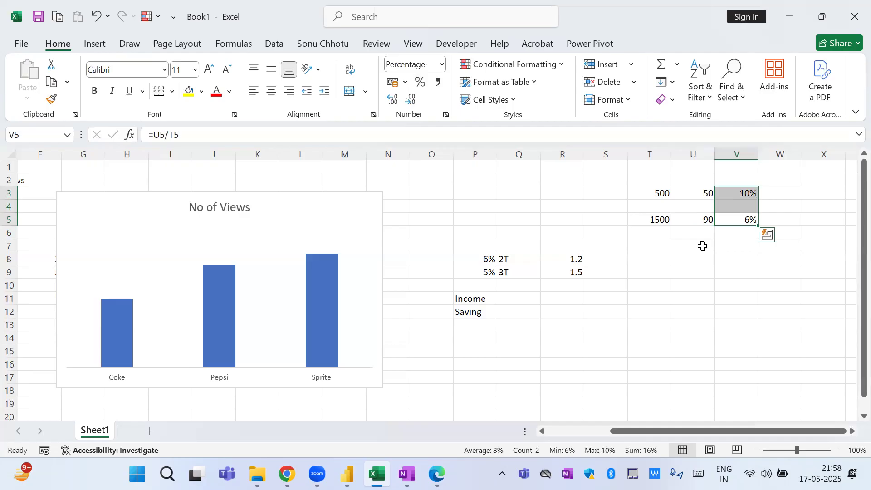
pyautogui.press('Left')
pyautogui.hotkey('shift', 'Up')
pyautogui.hotkey('shift', 'Up')
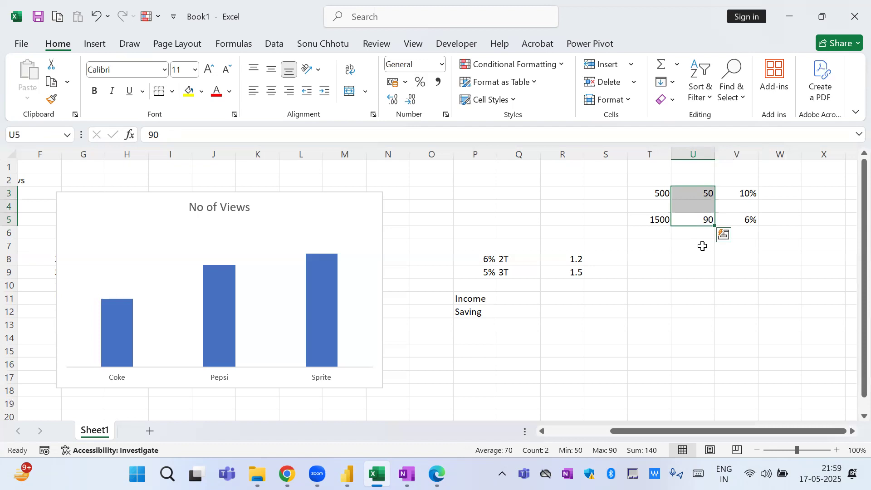
# Examine the first example row's percentage formula in V3 and the amount in U3.
pyautogui.press('Right')
pyautogui.press('Up')
pyautogui.press('Up')
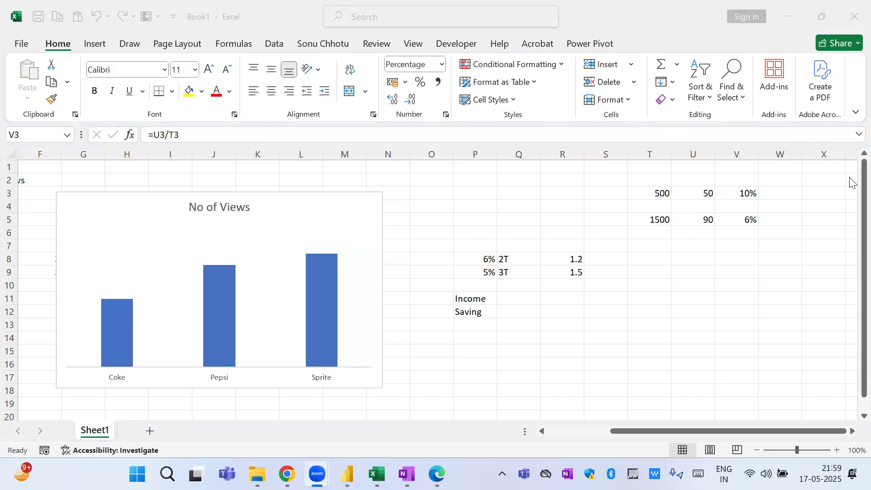
pyautogui.click(811, 211)
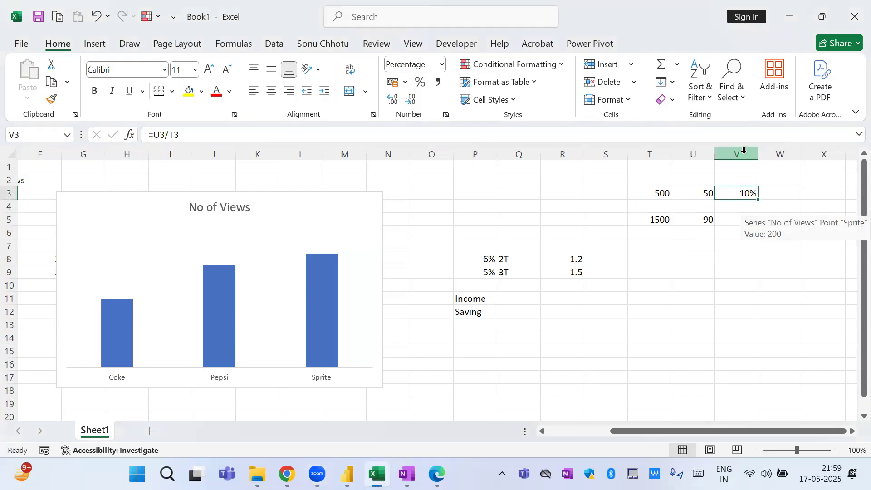
pyautogui.click(697, 193)
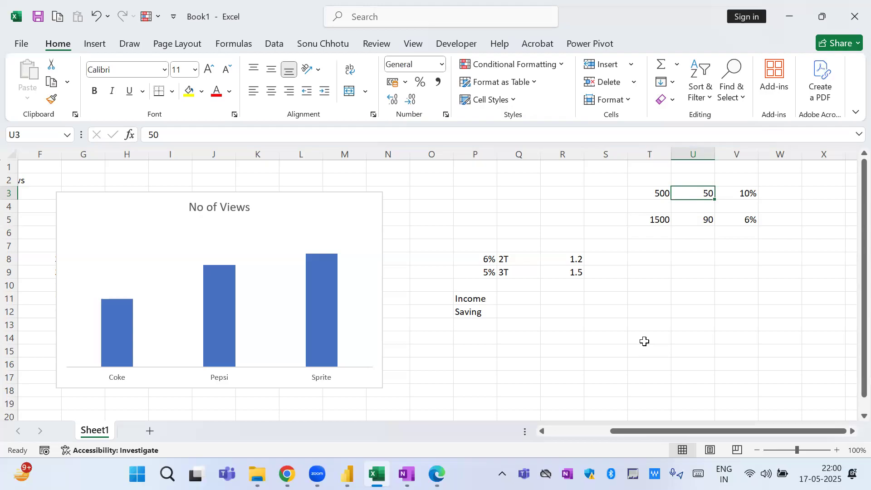
pyautogui.press('Down')
pyautogui.press('Up')
pyautogui.press('Down')
pyautogui.press('Up')
pyautogui.press('Right')
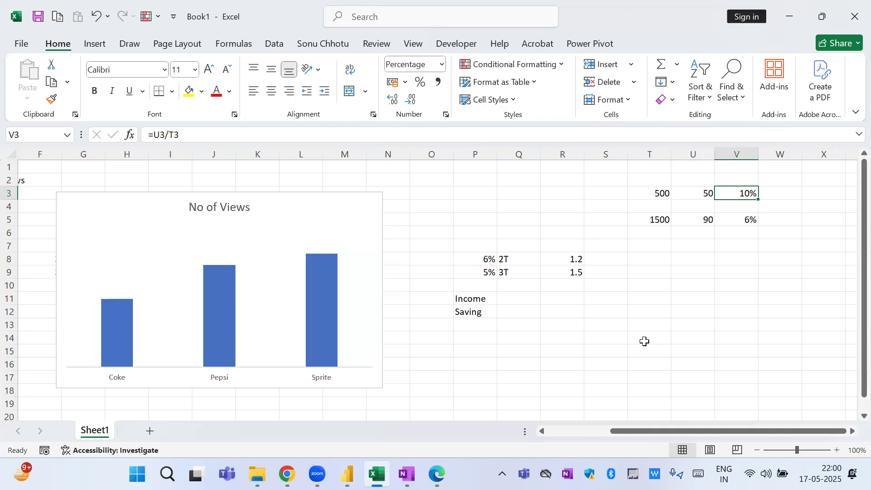
# Check the second row's amount in U5 and select V3:V5 to compare the rows' percentages again.
pyautogui.press('Left')
pyautogui.press('Left')
pyautogui.press('Down')
pyautogui.press('Down')
pyautogui.press('Down')
pyautogui.press('Down')
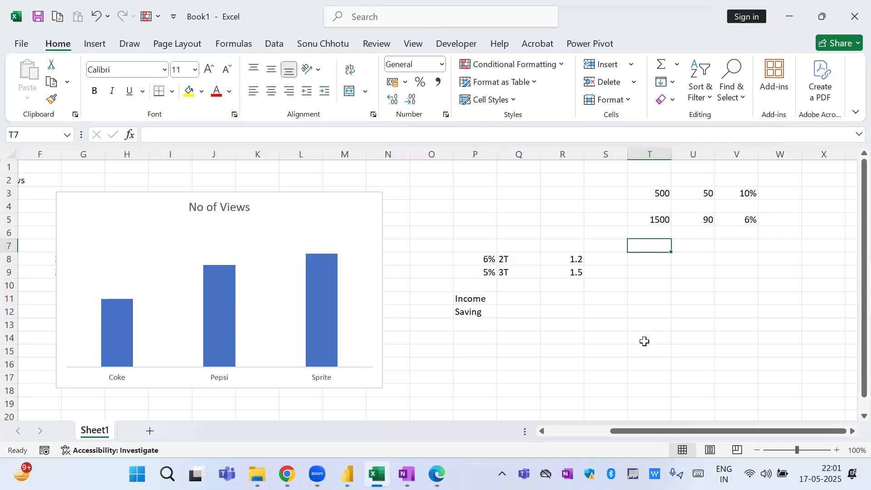
pyautogui.press('Right')
pyautogui.press('Up')
pyautogui.press('Up')
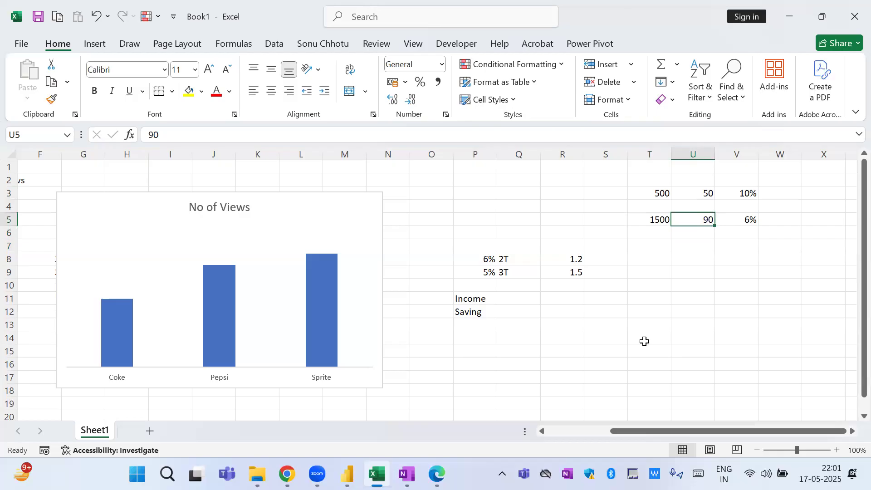
pyautogui.press('Right')
pyautogui.hotkey('shift', 'Up')
pyautogui.hotkey('shift', 'Up')
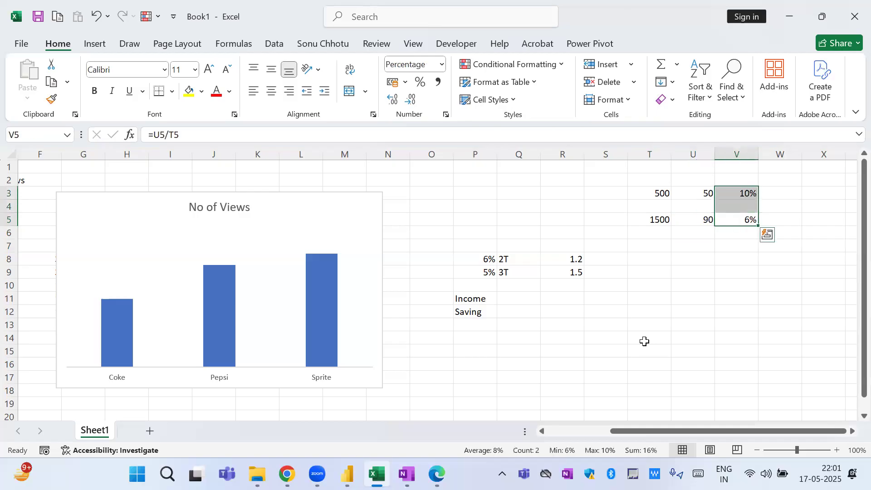
pyautogui.press('Up')
pyautogui.press('Up')
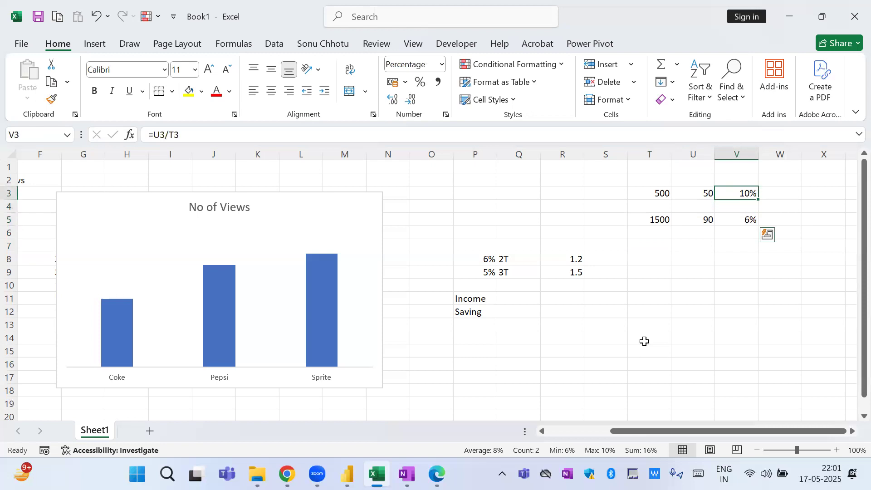
# Enter a middle example row with 600 in T4 and 54 in U4.
pyautogui.press('Left')
pyautogui.press('Left')
pyautogui.press('Right')
pyautogui.press('Right')
pyautogui.press('Down')
pyautogui.press('Left')
pyautogui.press('Left')
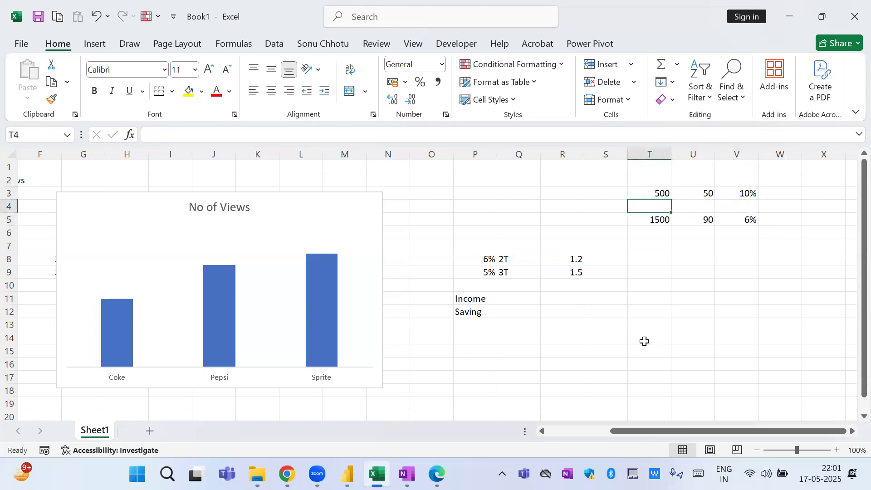
pyautogui.write('600')
pyautogui.press('Tab')
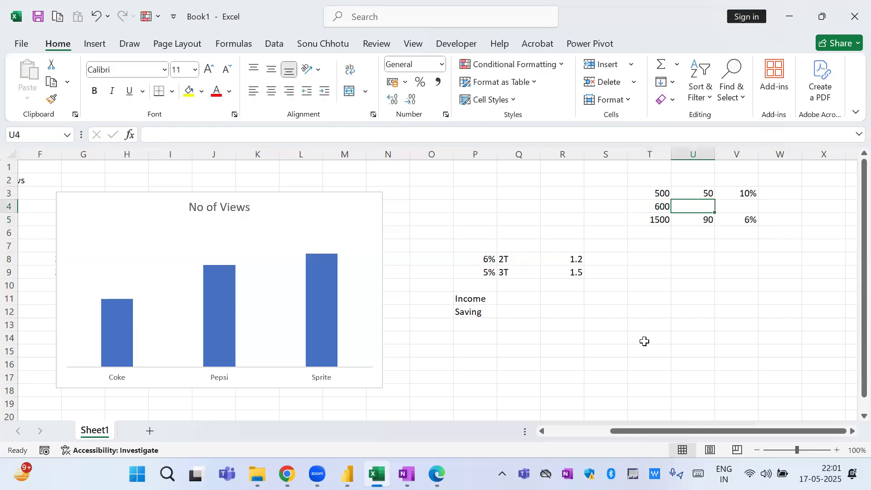
pyautogui.write('54')
# Copy the percentage formula from V3 into V4.
pyautogui.press('Right')
pyautogui.press('Up')
pyautogui.hotkey('ctrl', 'c')
pyautogui.press('Down')
pyautogui.press('Return')
# Select V3:V5 and U3:U5 in turn to compare percentages and amounts across the three example rows.
pyautogui.press('Up')
pyautogui.hotkey('shift', 'Down')
pyautogui.hotkey('shift', 'Down')
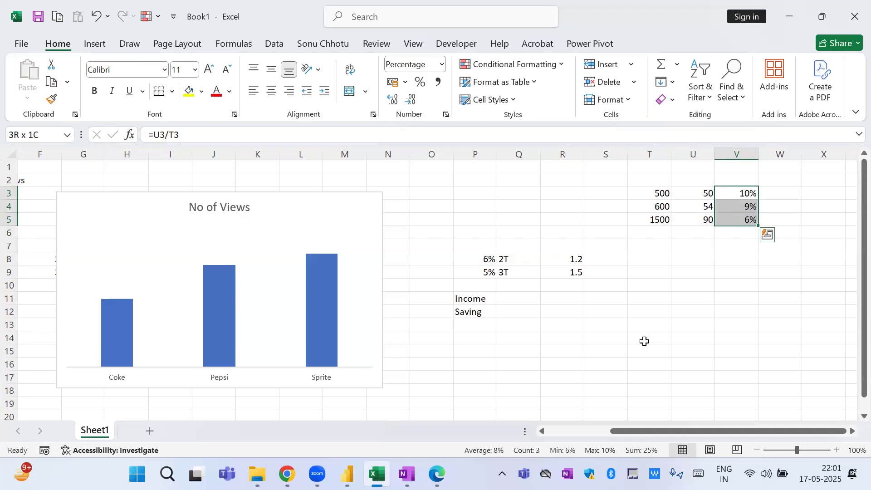
pyautogui.press('Left')
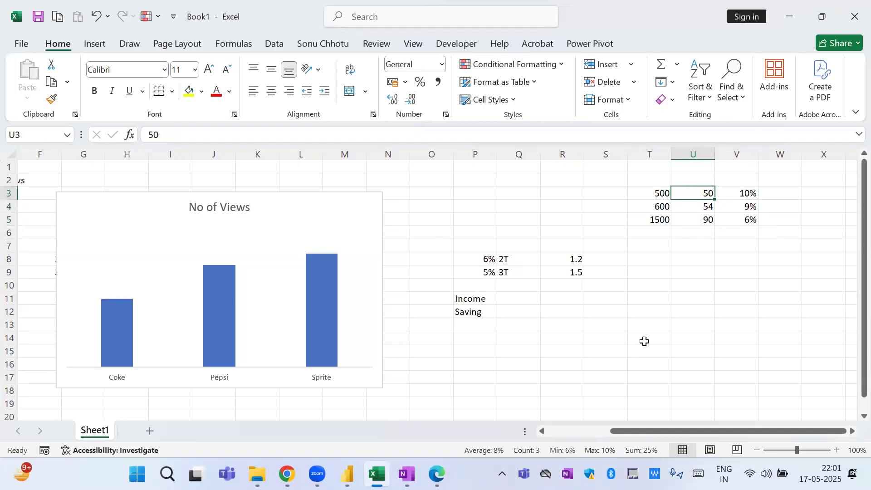
pyautogui.hotkey('shift', 'Down')
pyautogui.hotkey('shift', 'Down')
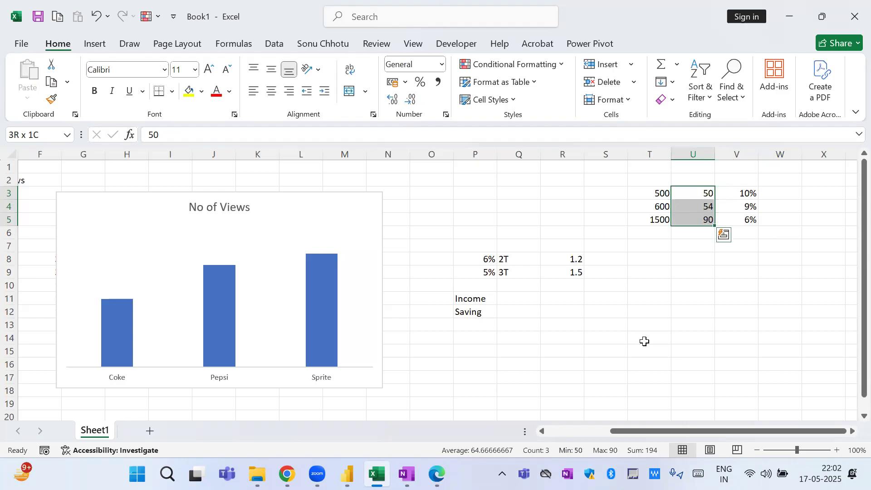
pyautogui.press('Up')
pyautogui.press('Left')
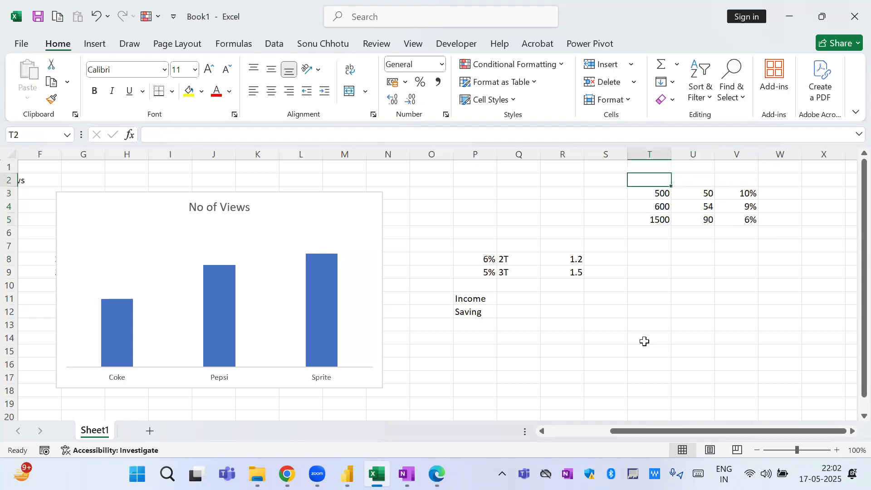
pyautogui.write('Or')
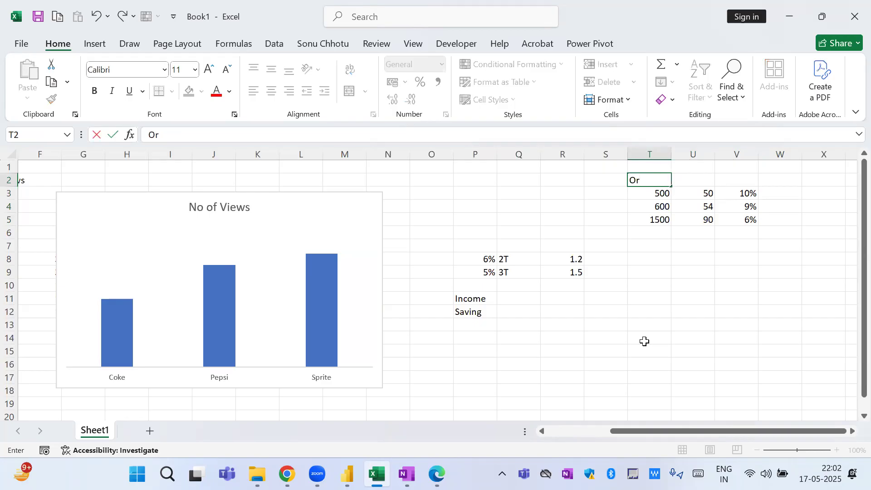
pyautogui.press('Escape')
pyautogui.press('Right')
pyautogui.press('Right')
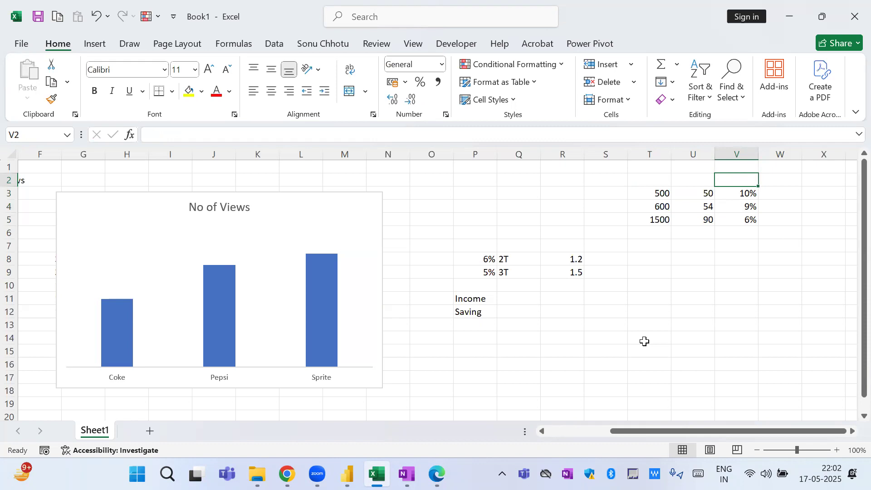
pyautogui.press('Down')
pyautogui.press('Left')
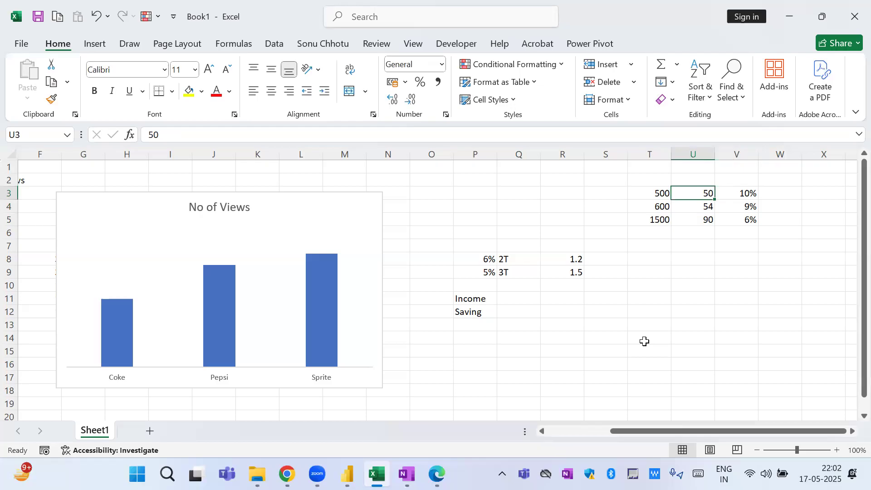
pyautogui.press('Left')
pyautogui.press('Up')
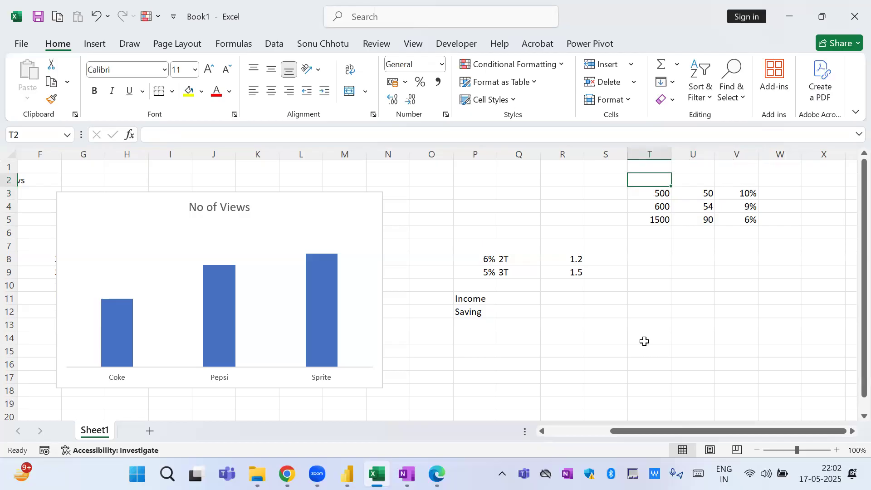
# Enter the header Order Size in T2 above the first example column.
pyautogui.write('Oder')
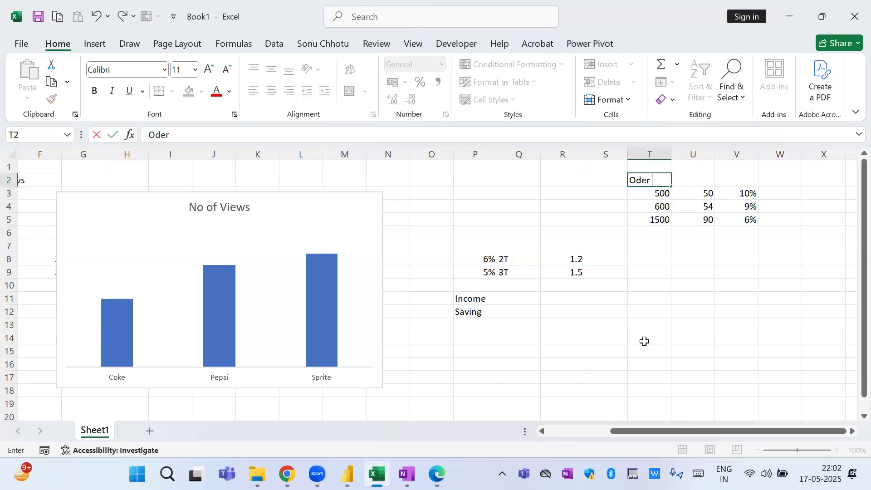
pyautogui.press('BackSpace')
pyautogui.press('BackSpace')
pyautogui.write('rder Size')
pyautogui.press('Return')
# Enter the headers Del in U2 and % Del in V2.
pyautogui.press('Up')
pyautogui.press('Right')
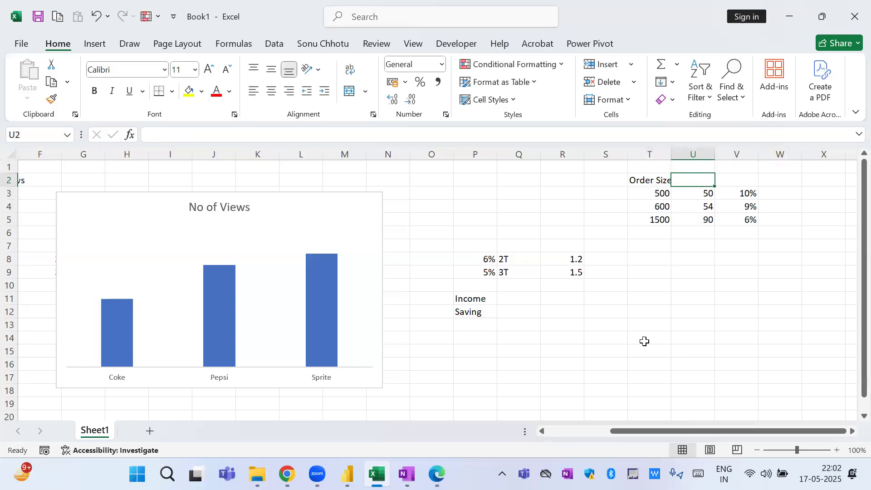
pyautogui.write('Del')
pyautogui.press('Tab')
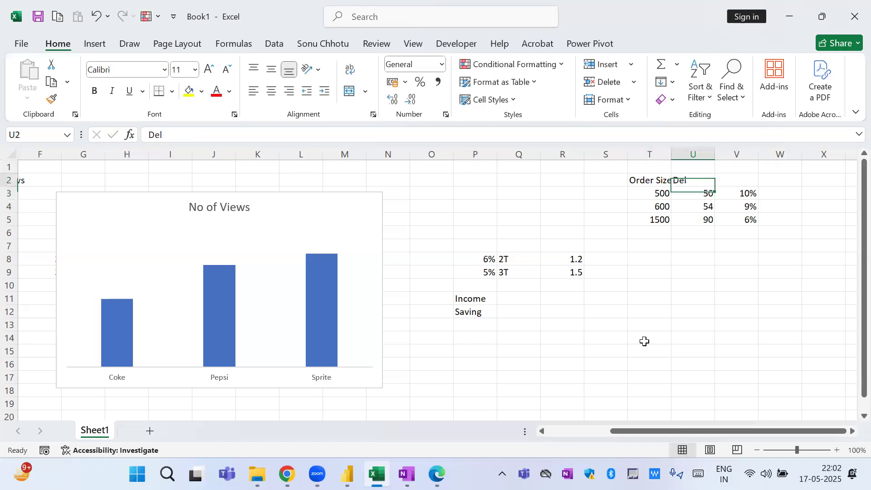
pyautogui.write('5')
pyautogui.press('BackSpace')
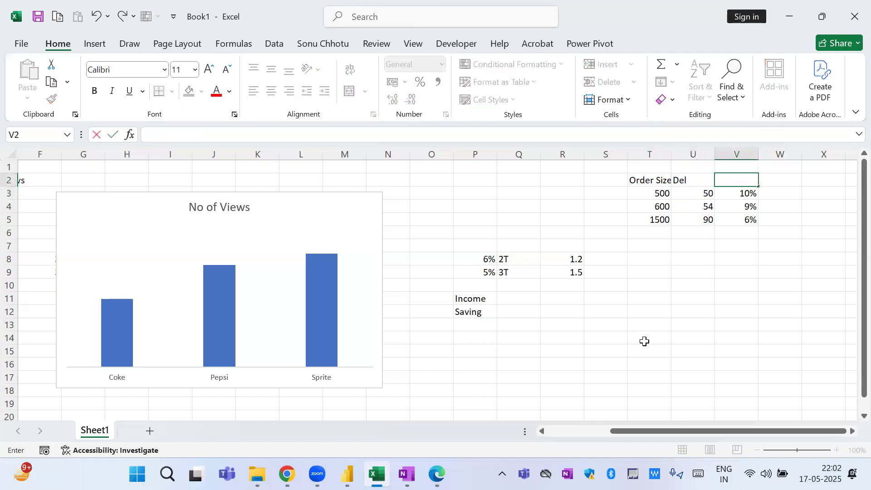
pyautogui.write('% Del')
pyautogui.press('Return')
# Insert the recommended line chart for the Order Size and Del data in T2:U5.
pyautogui.press('Up')
pyautogui.hotkey('shift', 'Right')
pyautogui.hotkey('shift', 'Down')
pyautogui.hotkey('shift', 'Down')
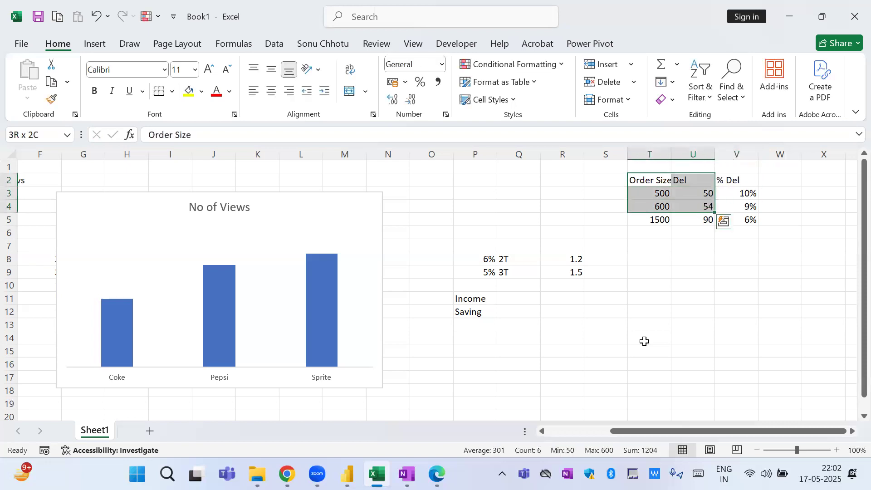
pyautogui.hotkey('shift', 'Down')
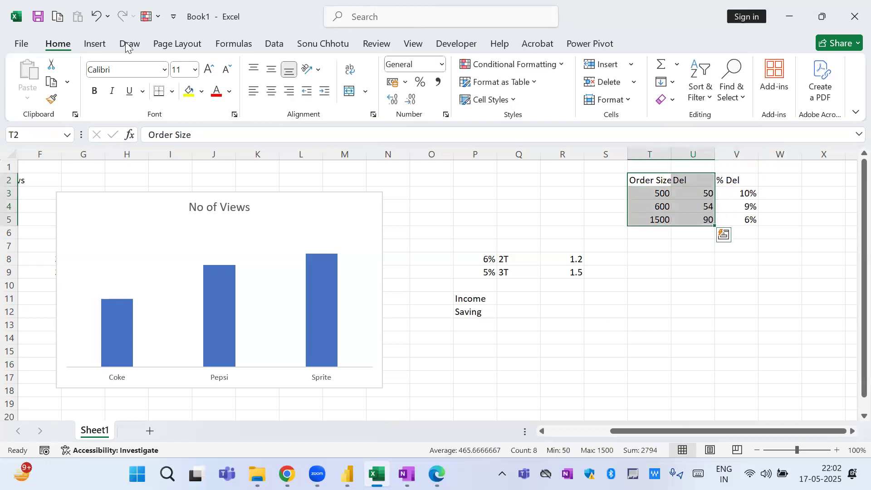
pyautogui.click(100, 47)
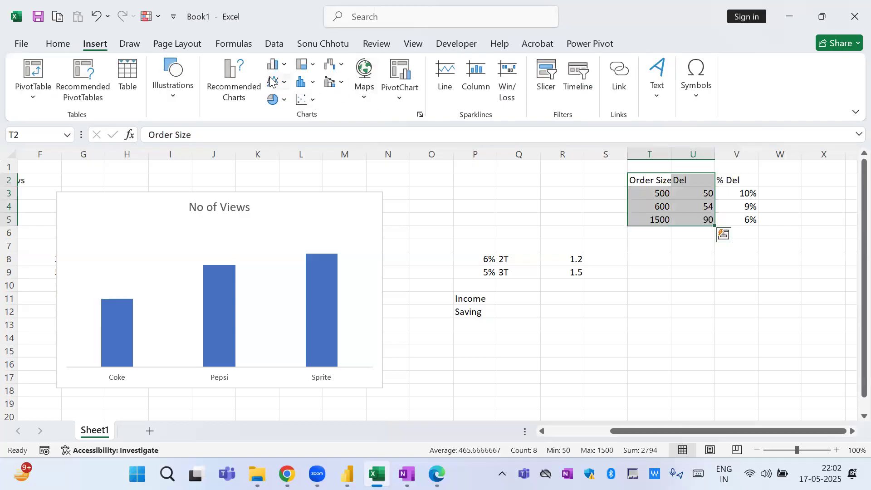
pyautogui.click(233, 73)
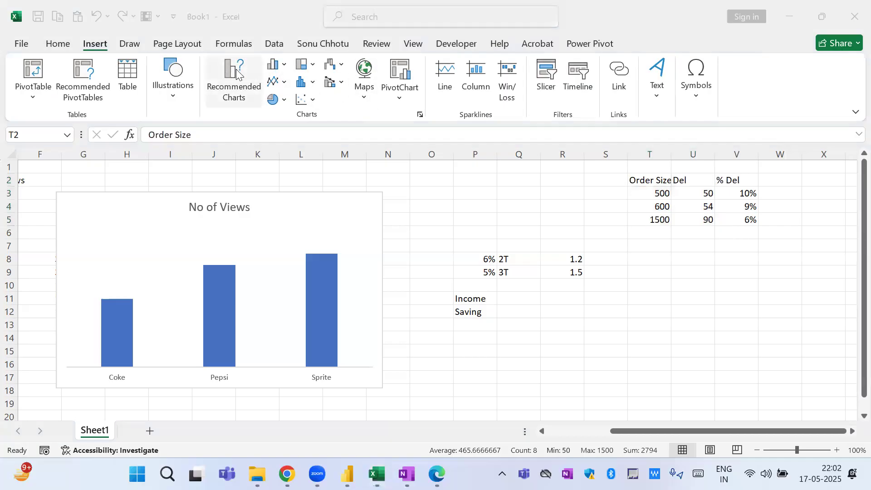
pyautogui.click(290, 372)
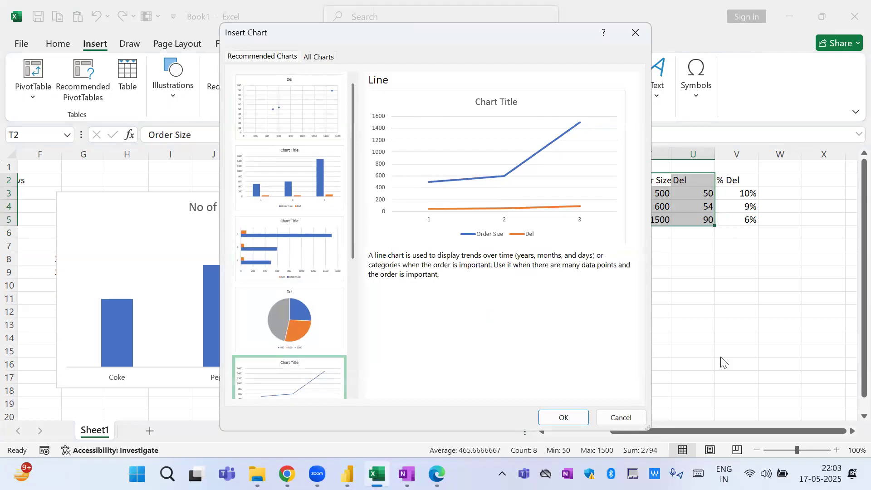
pyautogui.click(564, 417)
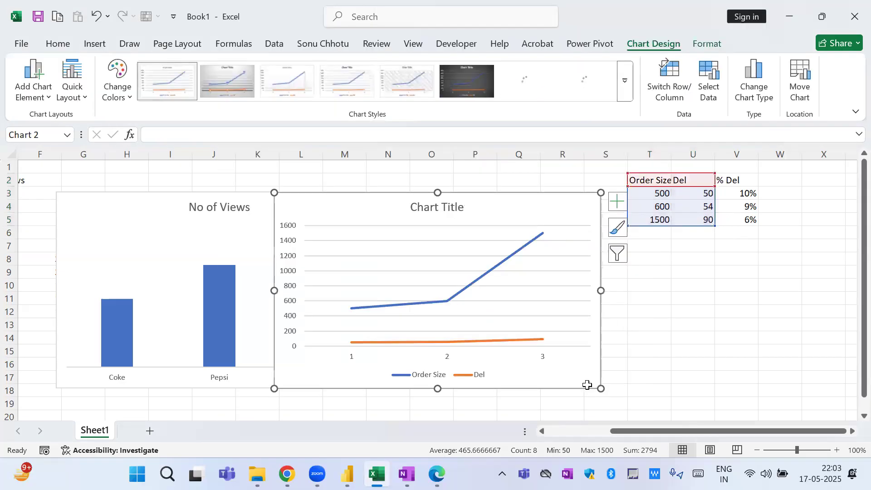
# Delete the Order Size series from the new line chart.
pyautogui.click(486, 278)
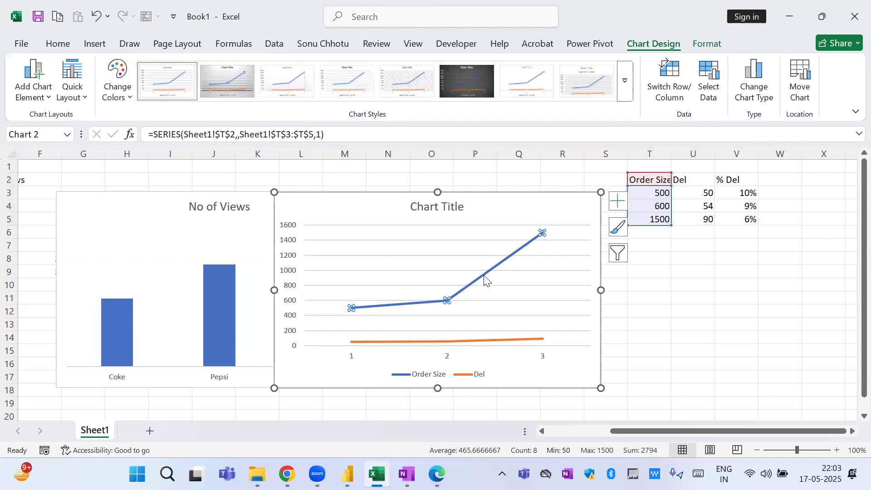
pyautogui.press('Delete')
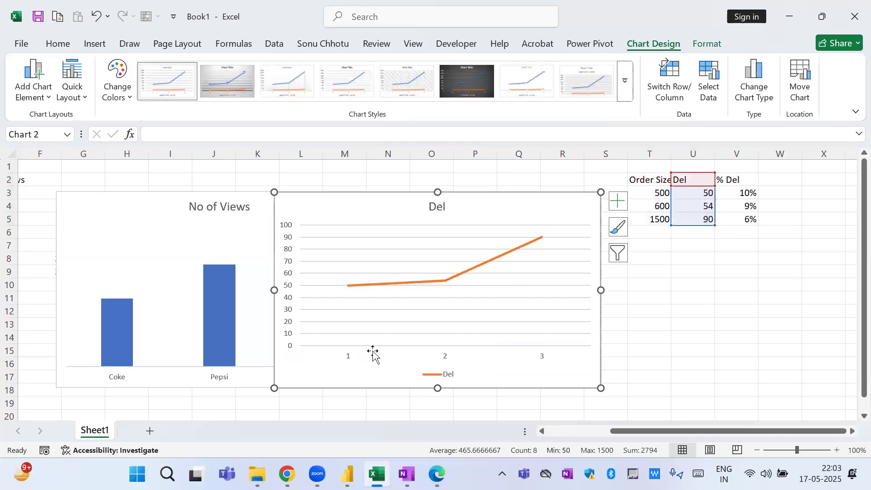
# Set the Del line chart's horizontal axis labels to the Order Size values in T3:T5.
pyautogui.click(447, 361)
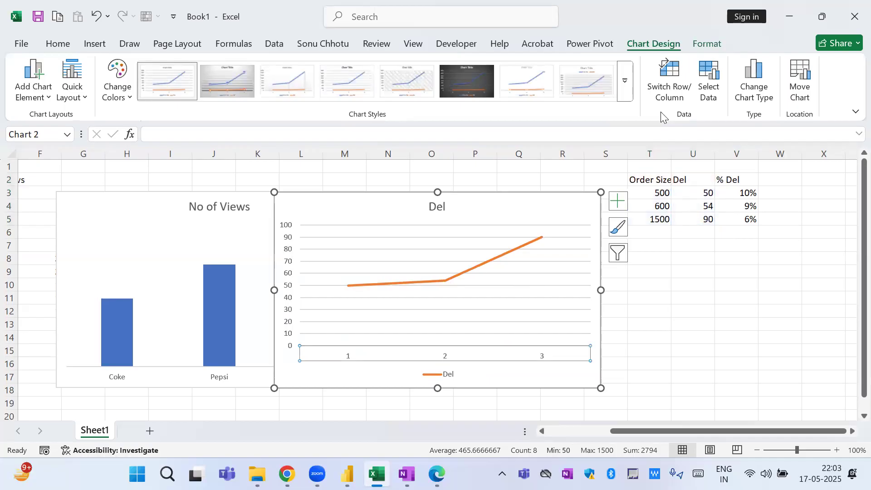
pyautogui.click(711, 75)
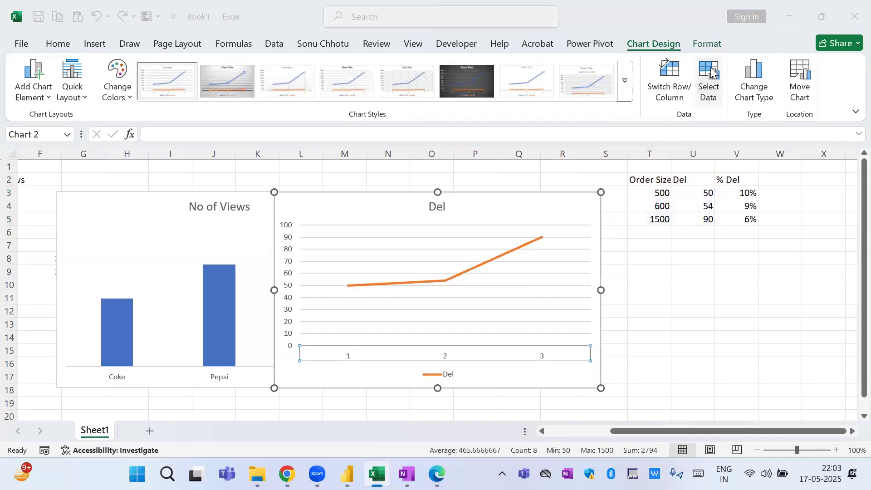
pyautogui.click(568, 225)
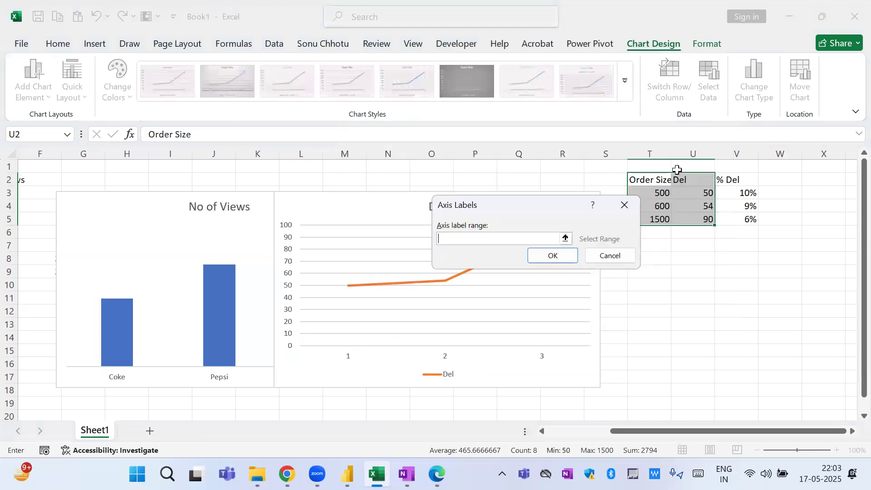
pyautogui.moveTo(659, 196); pyautogui.dragTo(659, 220)
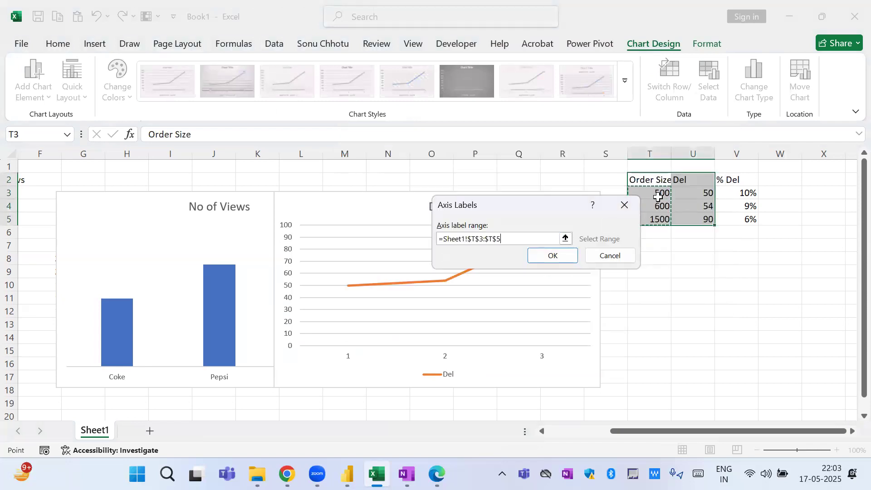
pyautogui.click(568, 255)
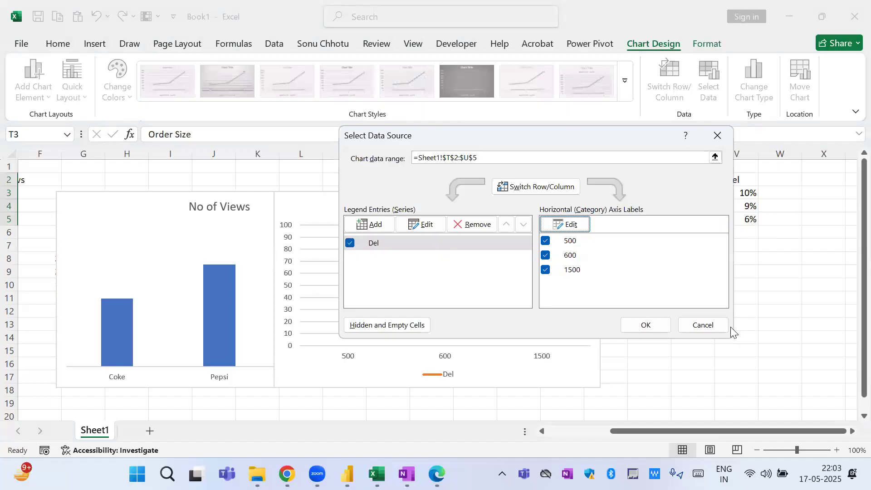
pyautogui.click(662, 328)
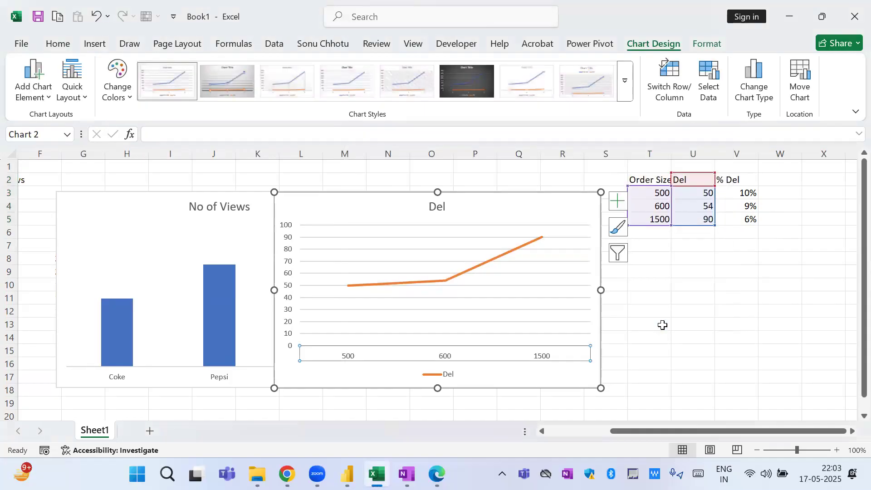
pyautogui.click(717, 358)
# Narrow the Del line chart, place it over the No of Views chart, and copy it.
pyautogui.moveTo(498, 206); pyautogui.dragTo(356, 175)
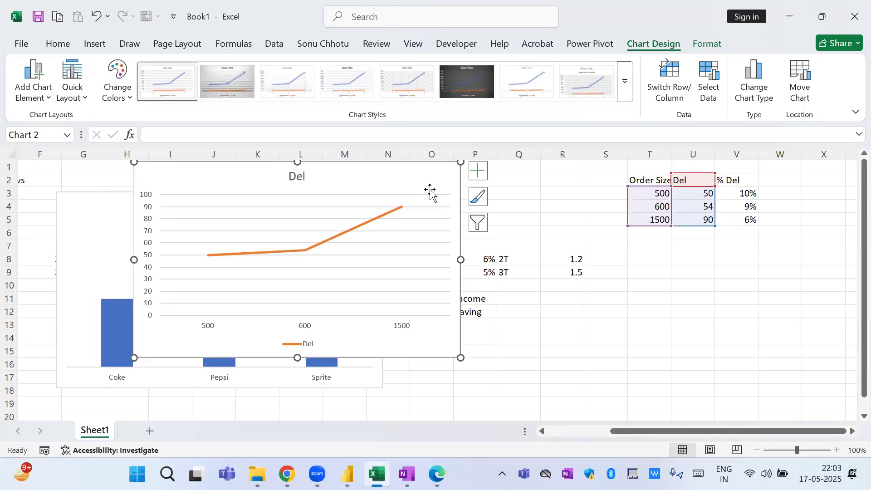
pyautogui.moveTo(459, 257); pyautogui.dragTo(393, 248)
pyautogui.hotkey('ctrl', 'c')
pyautogui.hotkey('ctrl', 'v')
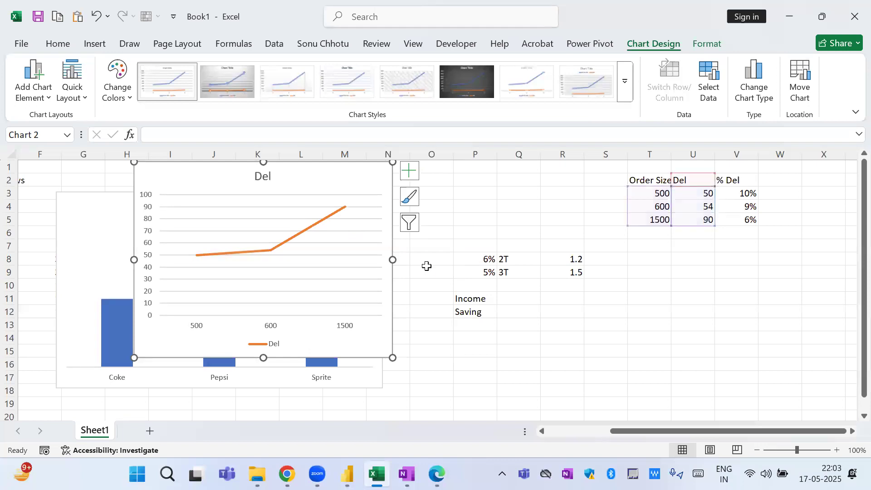
pyautogui.moveTo(334, 189); pyautogui.dragTo(391, 230)
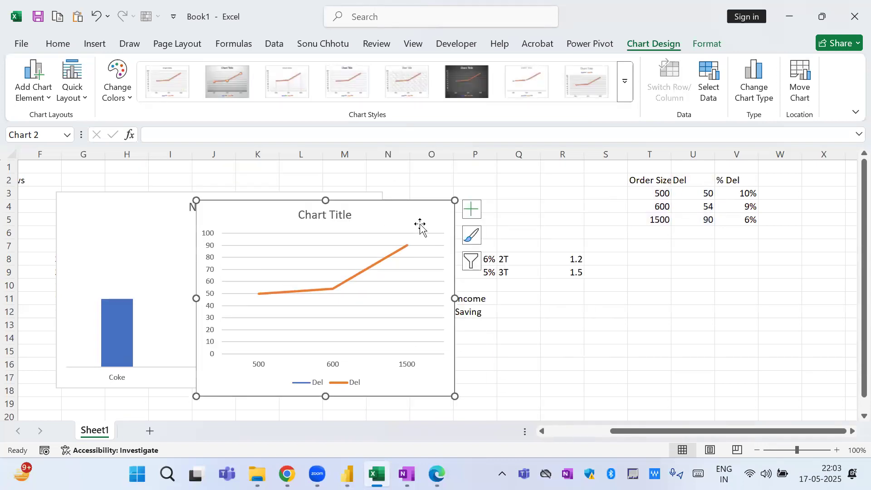
# Paste a duplicate of the Del line chart and place it just below the Order Size table.
pyautogui.click(651, 310)
pyautogui.hotkey('ctrl', 'v')
pyautogui.moveTo(667, 320); pyautogui.dragTo(550, 234)
# Point the orange Del series of the duplicated chart to the % Del values V3:V5 and the name in V2.
pyautogui.click(666, 304)
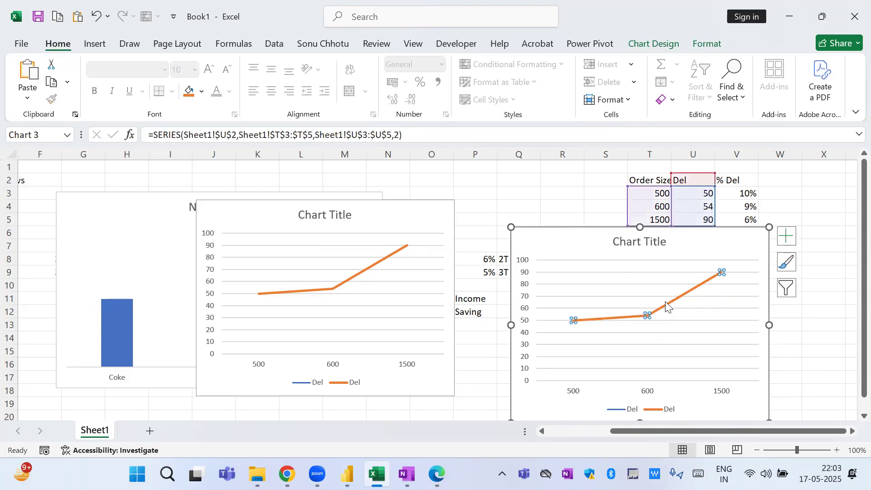
pyautogui.moveTo(716, 210); pyautogui.dragTo(753, 206)
pyautogui.moveTo(699, 180); pyautogui.dragTo(730, 185)
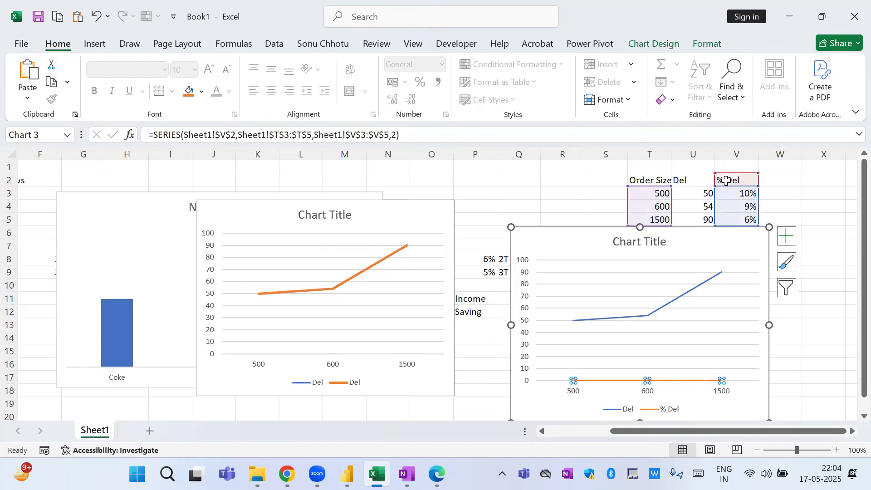
# Point the remaining blue Del series of the duplicated chart to values V3:V5 and the % Del name in V2.
pyautogui.click(679, 380)
pyautogui.click(670, 301)
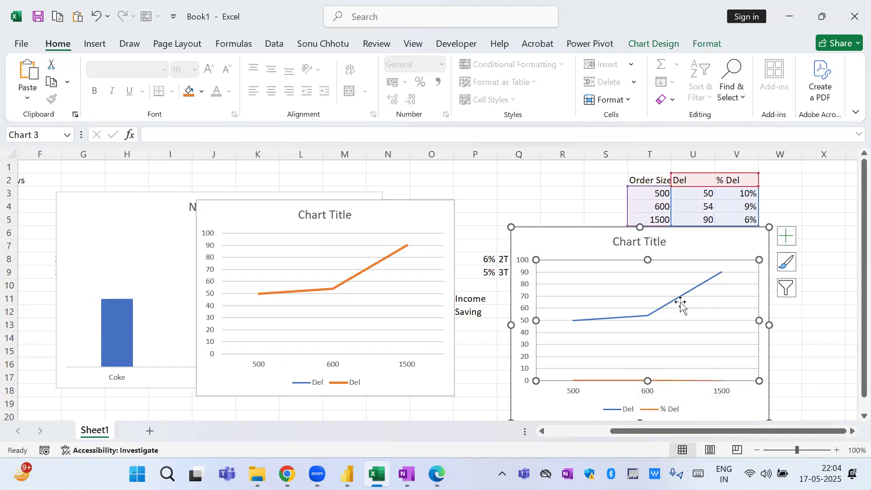
pyautogui.click(678, 300)
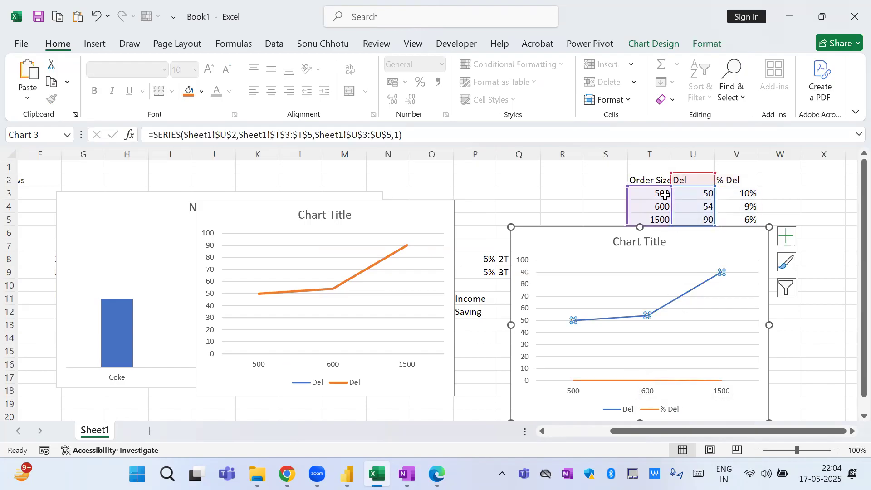
pyautogui.moveTo(671, 196); pyautogui.dragTo(735, 193)
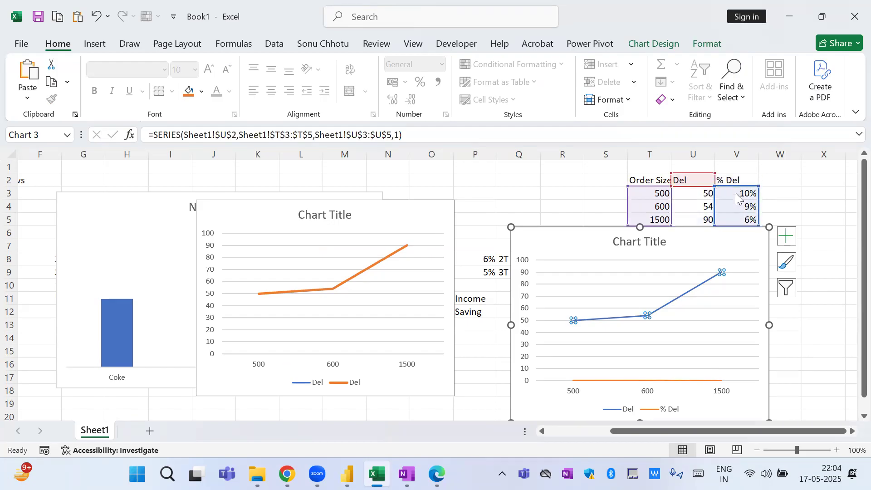
pyautogui.moveTo(690, 176); pyautogui.dragTo(727, 178)
pyautogui.click(828, 315)
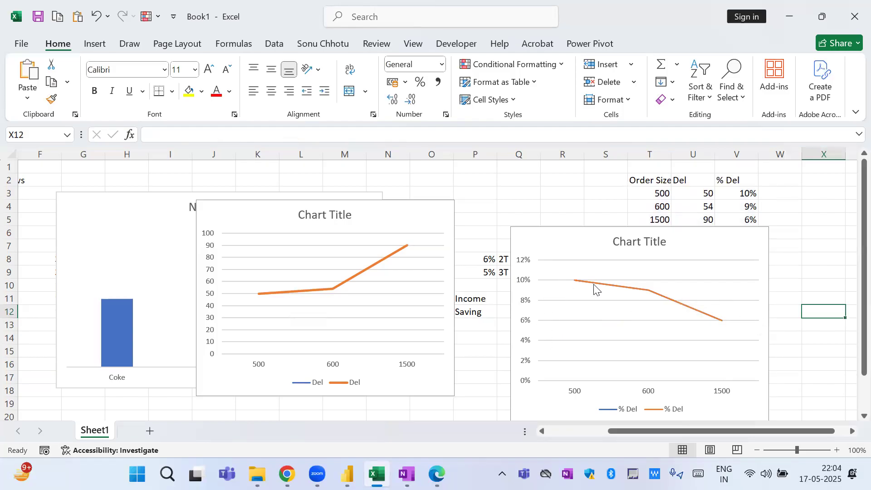
# Enter 600 cr in cell H2 above the charts.
pyautogui.moveTo(723, 323)
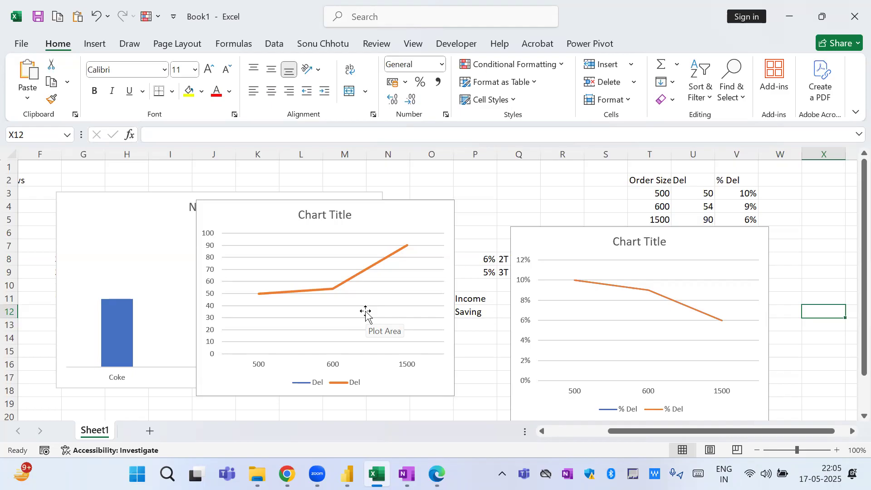
pyautogui.click(260, 221)
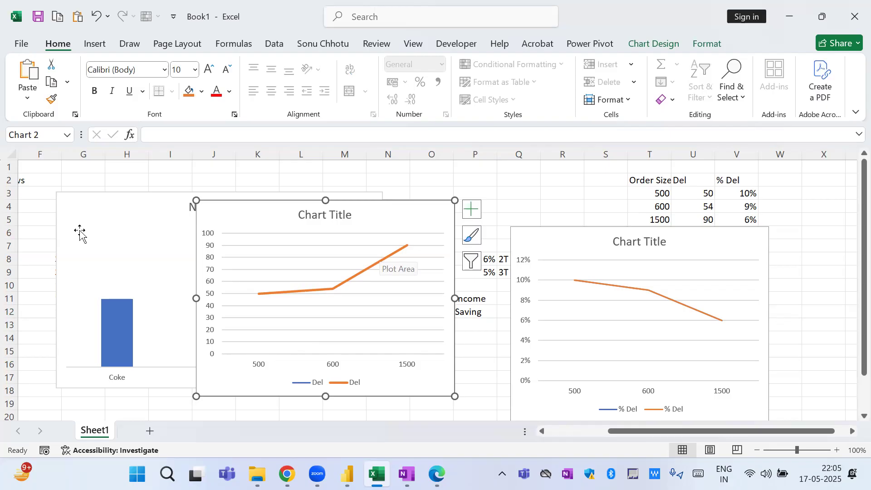
pyautogui.click(138, 176)
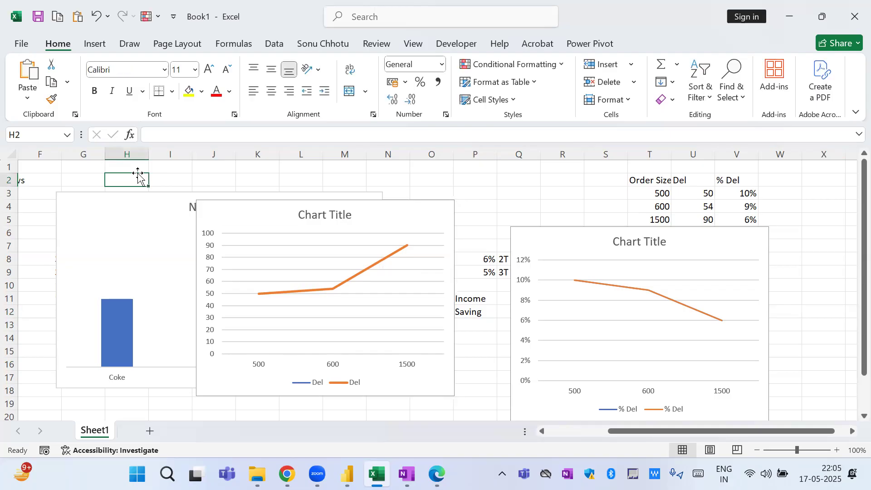
pyautogui.write('600 cr')
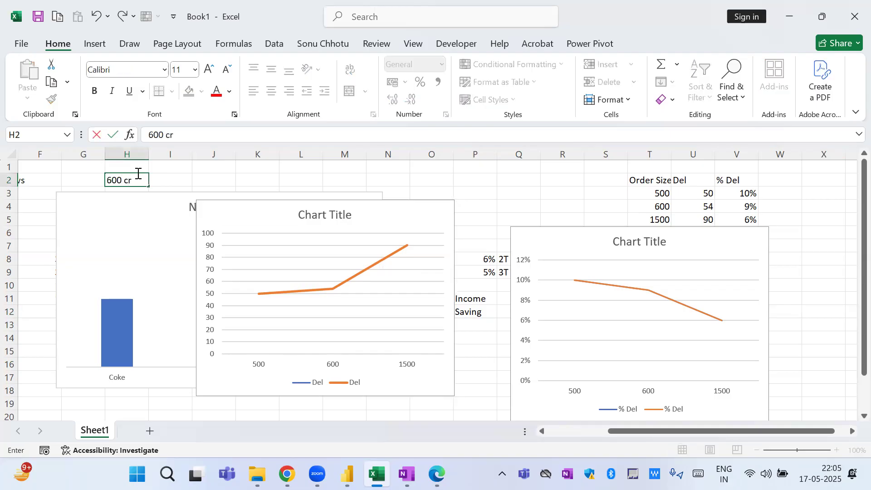
pyautogui.hotkey('ctrl', 'Return')
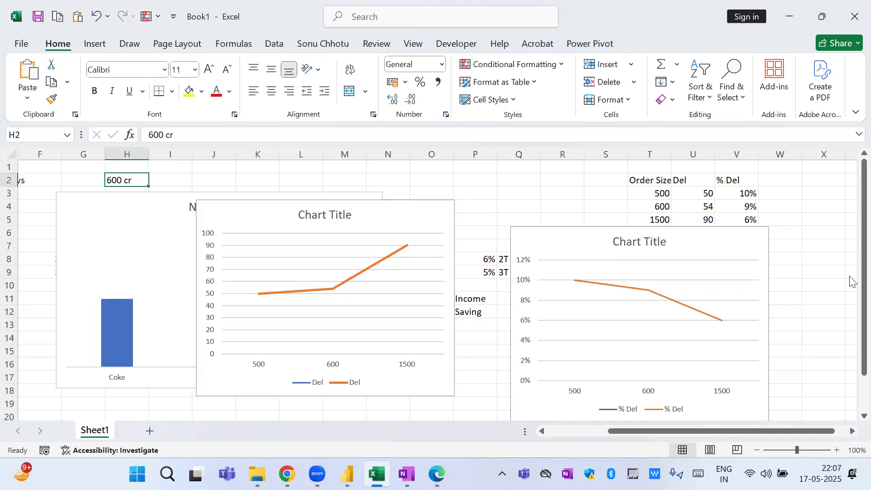
# Enter 15% in I2 beside the 600 cr amount.
pyautogui.moveTo(354, 282)
pyautogui.press('Right')
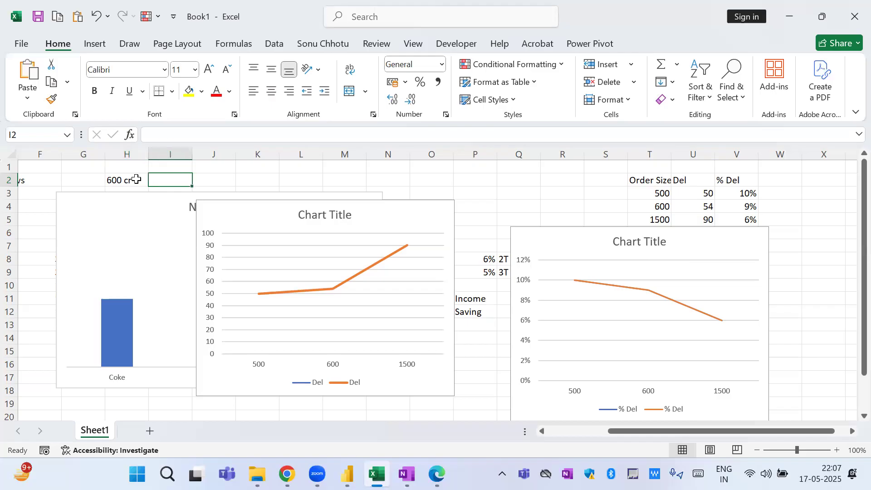
pyautogui.write('15%')
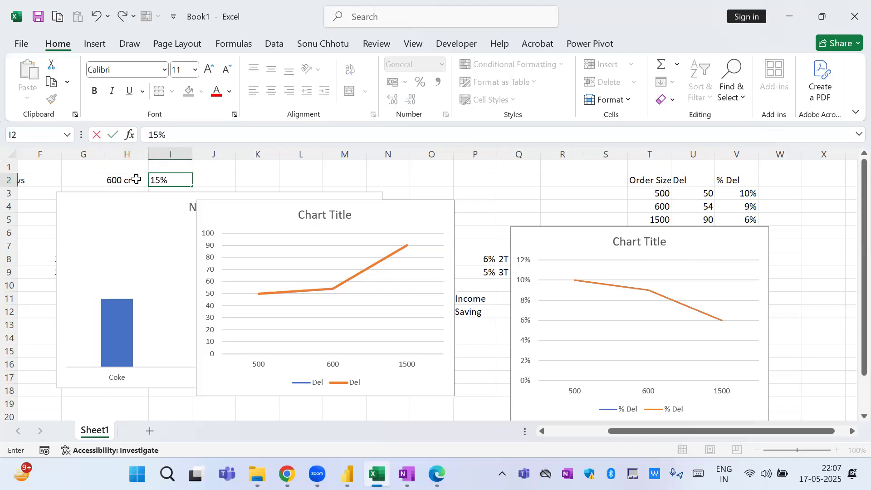
pyautogui.hotkey('ctrl', 'Return')
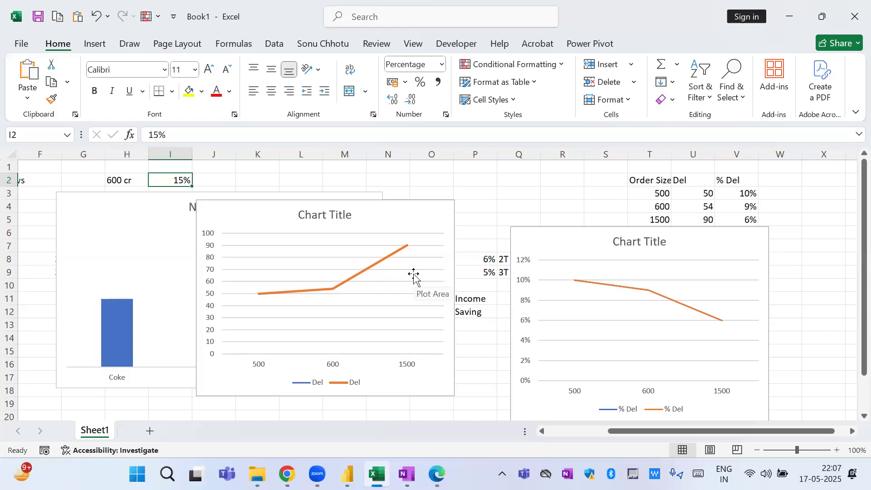
pyautogui.press('Left')
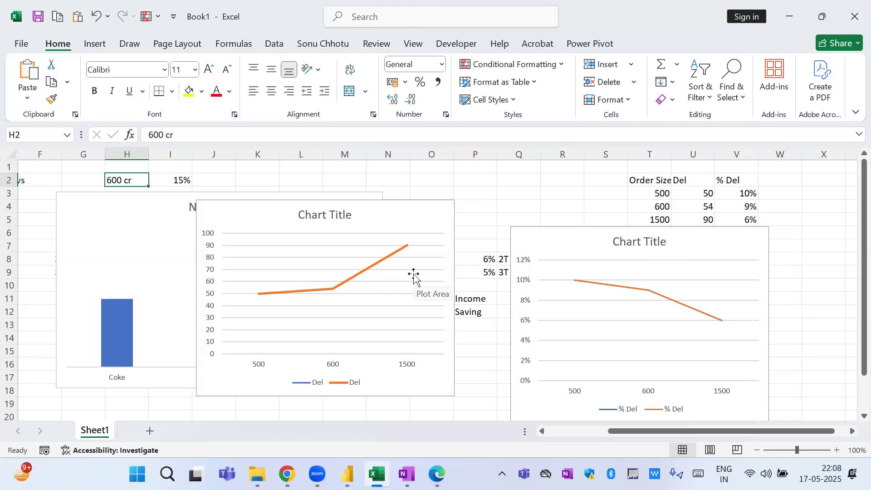
# Switch to Power BI Desktop and start a measure Shipping Cost % using DIVIDE with the sum of Shipping Cost as numerator.
pyautogui.hotkey('alt', 'Tab')
pyautogui.hotkey('alt', 'Tab')
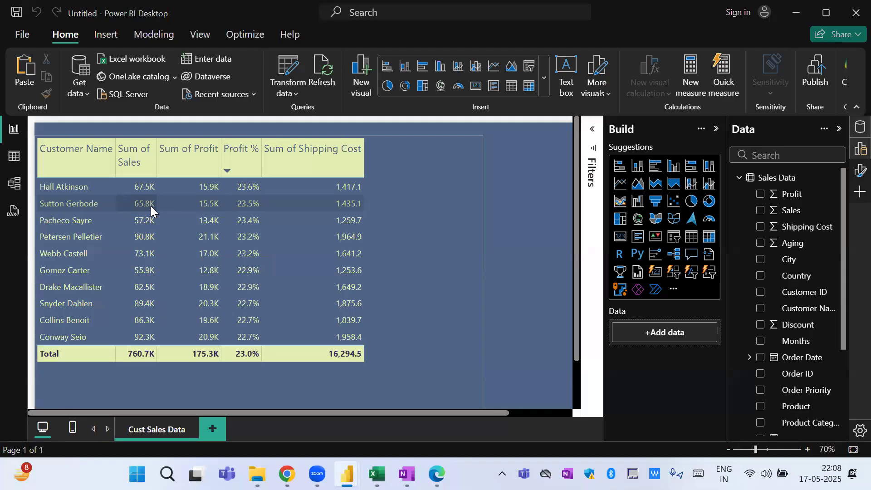
pyautogui.click(686, 73)
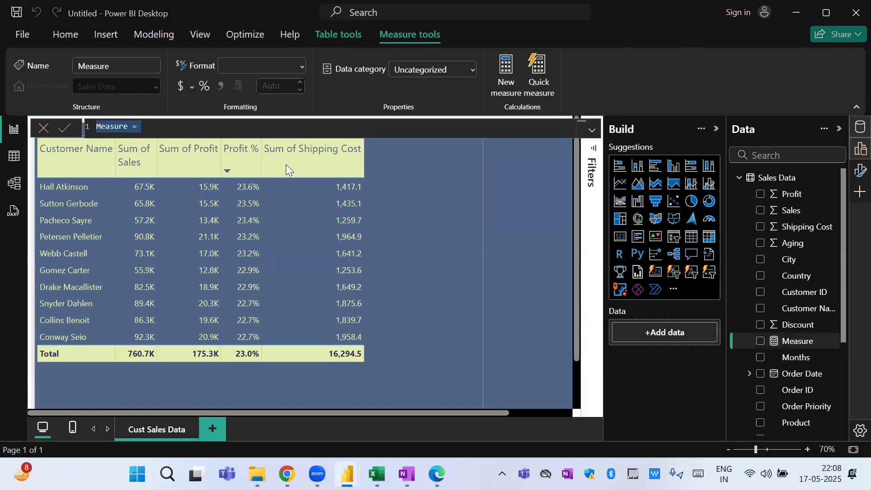
pyautogui.write('Shipping ')
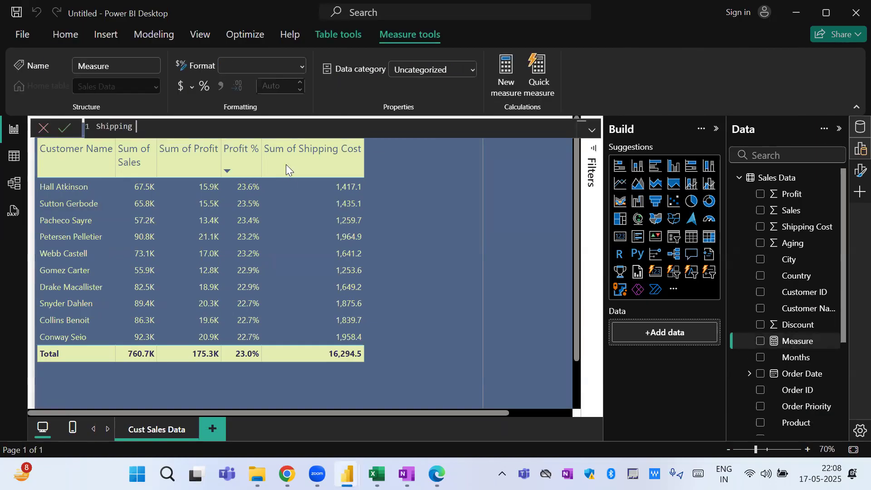
pyautogui.write('Cost % = div')
pyautogui.press('Tab')
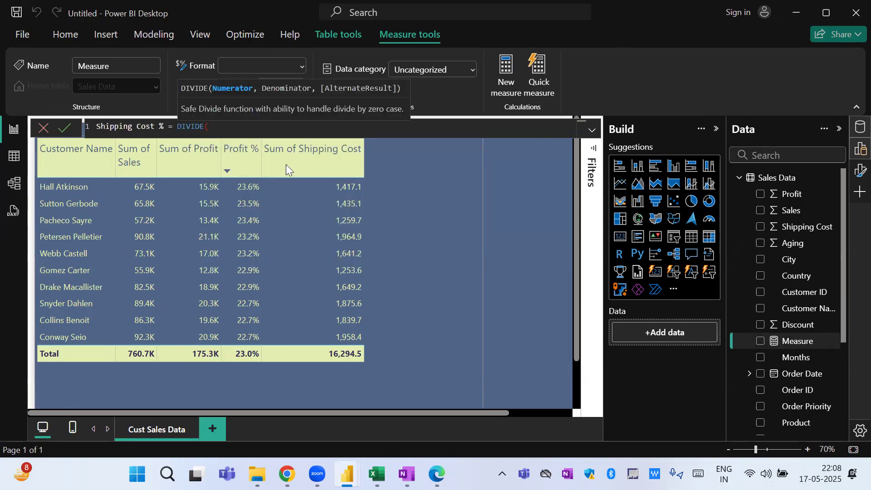
pyautogui.write('sum')
pyautogui.press('Tab')
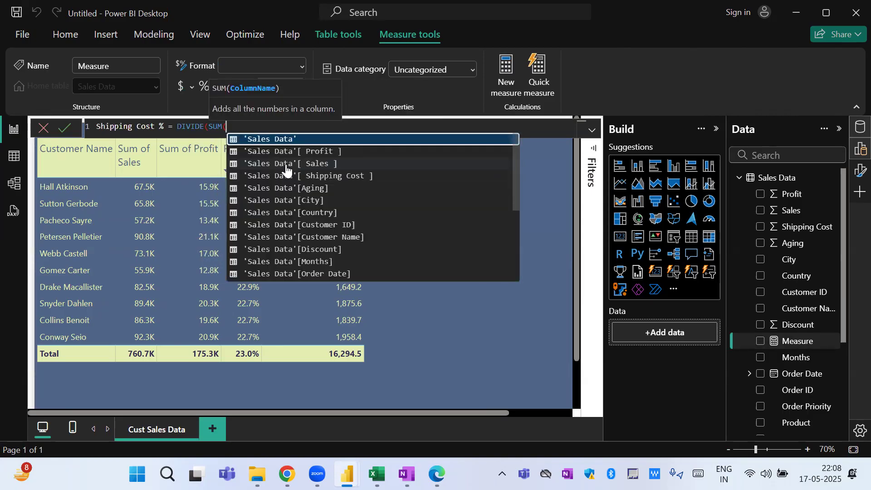
pyautogui.write('shi')
pyautogui.press('Up')
pyautogui.press('Tab')
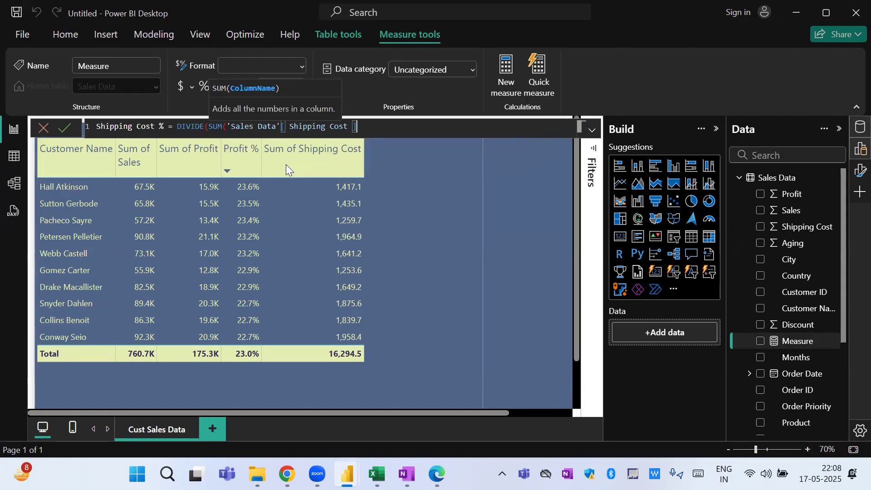
# Complete Shipping Cost % with the sum of Sales as denominator and 0 as alternate result, formatted as a percentage with 1 decimal place.
pyautogui.write('),sum')
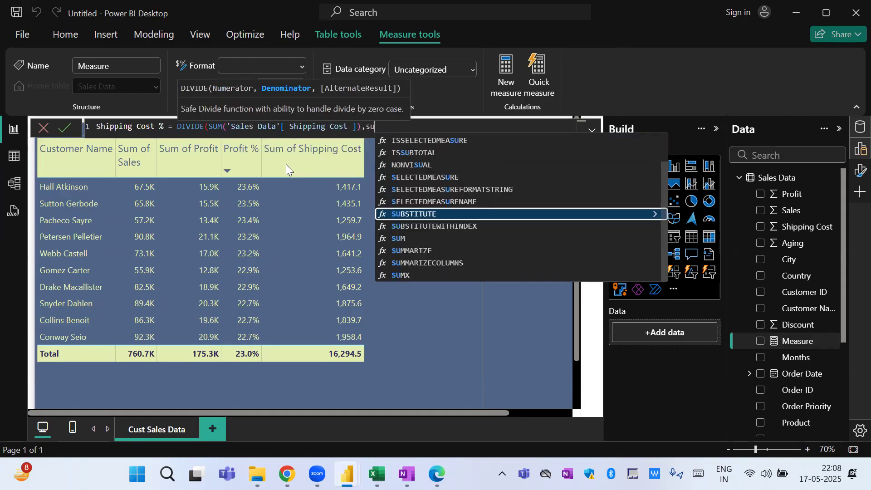
pyautogui.press('Tab')
pyautogui.press('Down')
pyautogui.press('Down')
pyautogui.press('Tab')
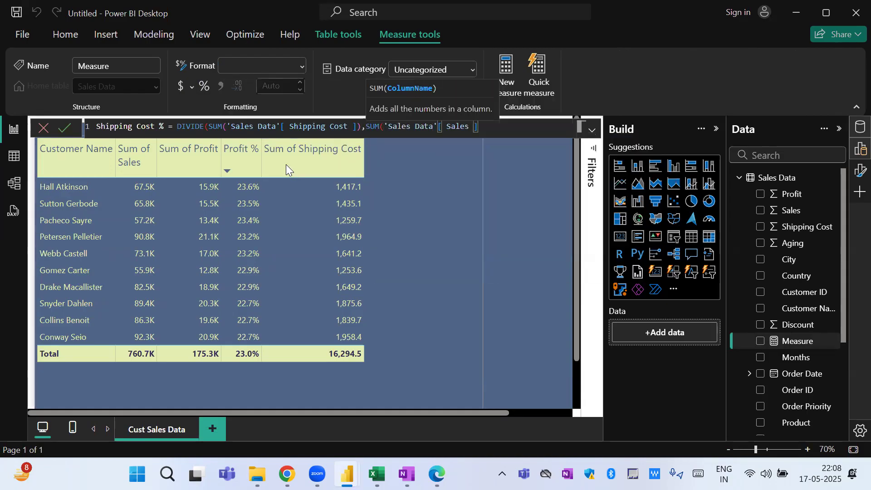
pyautogui.write('),0')
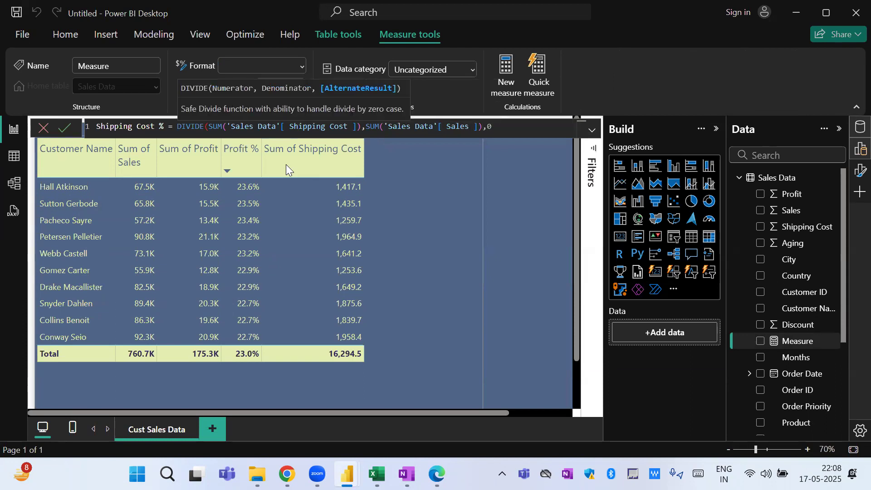
pyautogui.write(')')
pyautogui.press('Return')
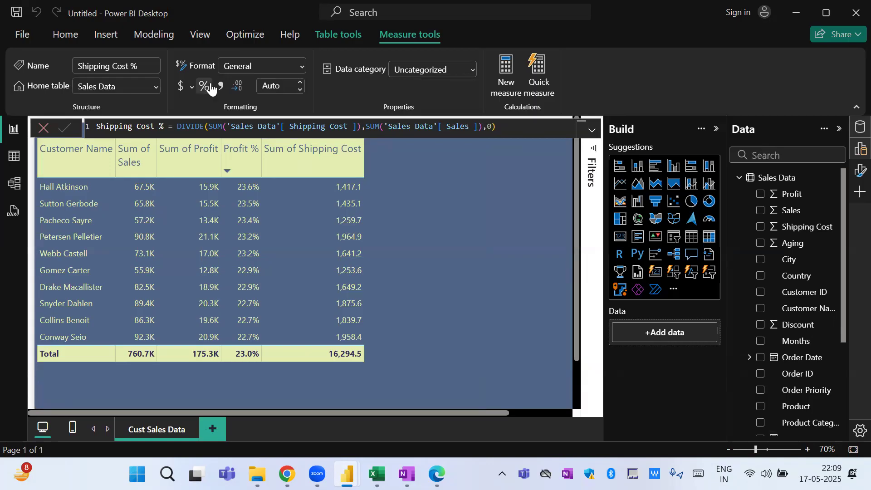
pyautogui.click(300, 90)
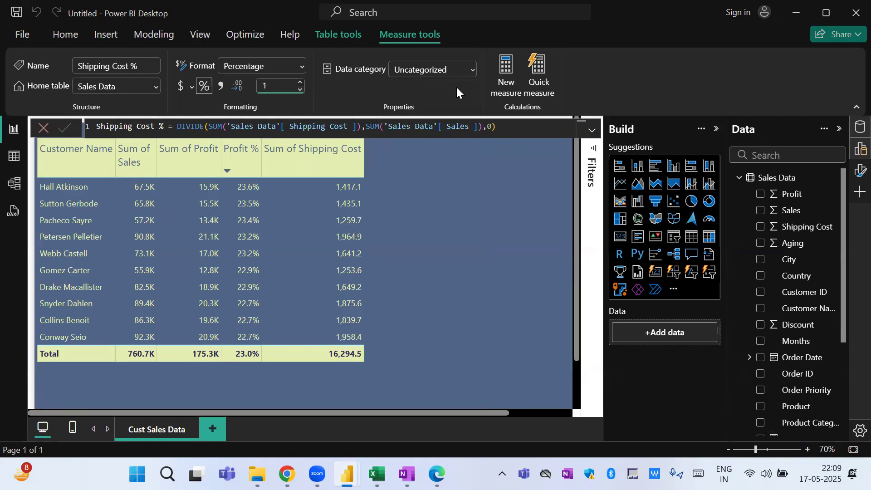
# Add the Shipping Cost % measure to the customer table and format it with 2 decimal places.
pyautogui.moveTo(844, 308); pyautogui.dragTo(445, 249)
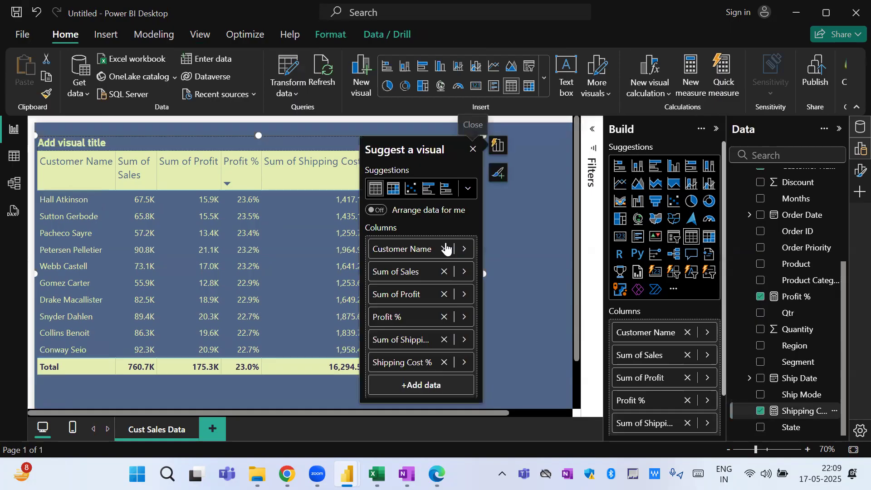
pyautogui.click(552, 245)
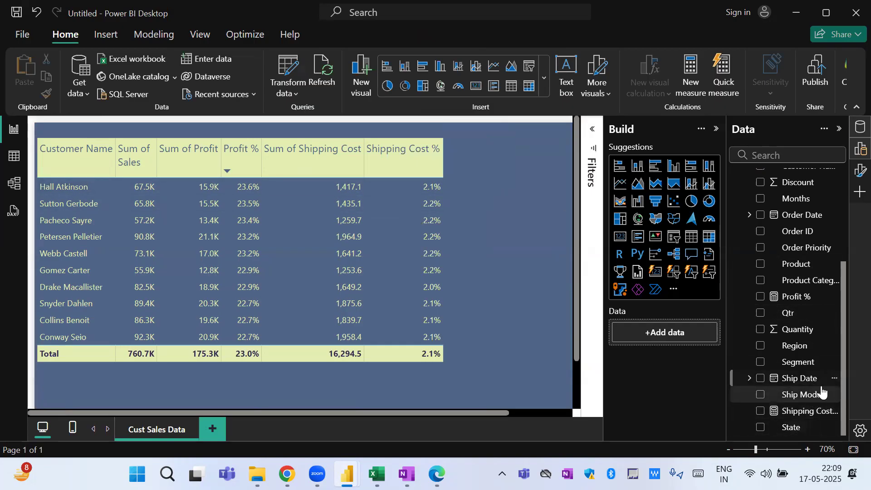
pyautogui.click(799, 413)
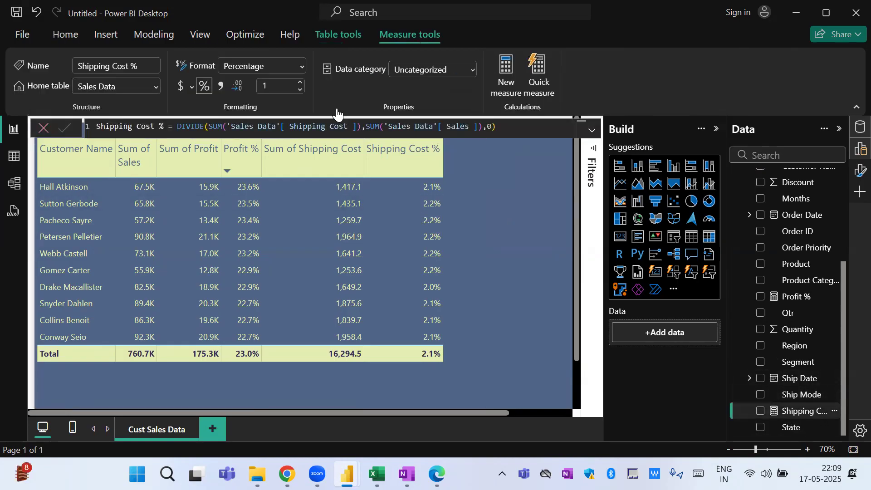
pyautogui.click(300, 83)
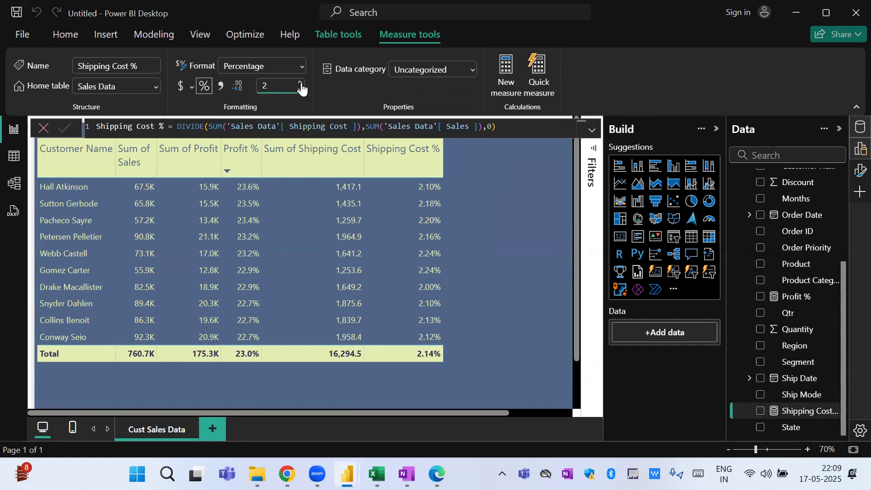
pyautogui.click(556, 268)
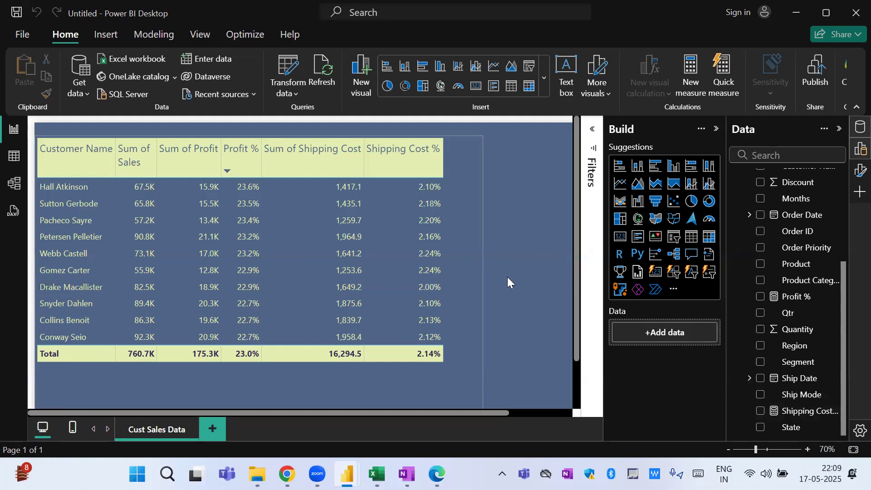
# Replace the Customer Name field in the table's first column with City.
pyautogui.click(469, 282)
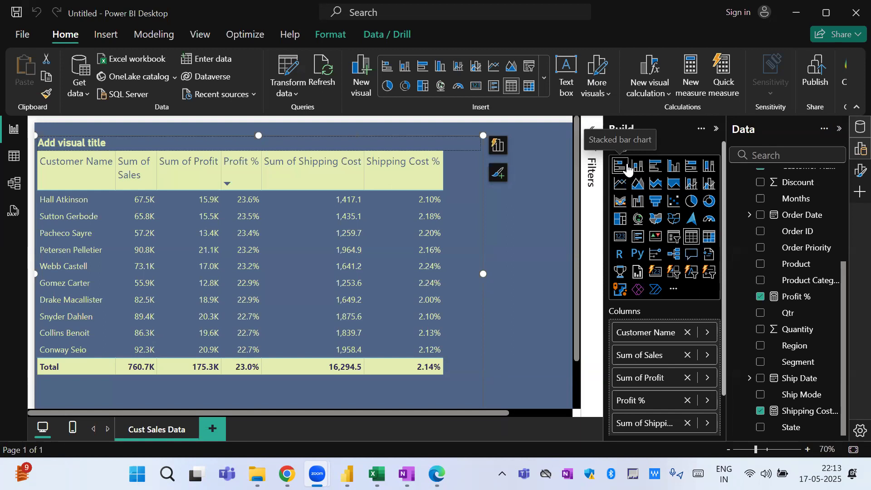
pyautogui.click(710, 333)
pyautogui.click(795, 334)
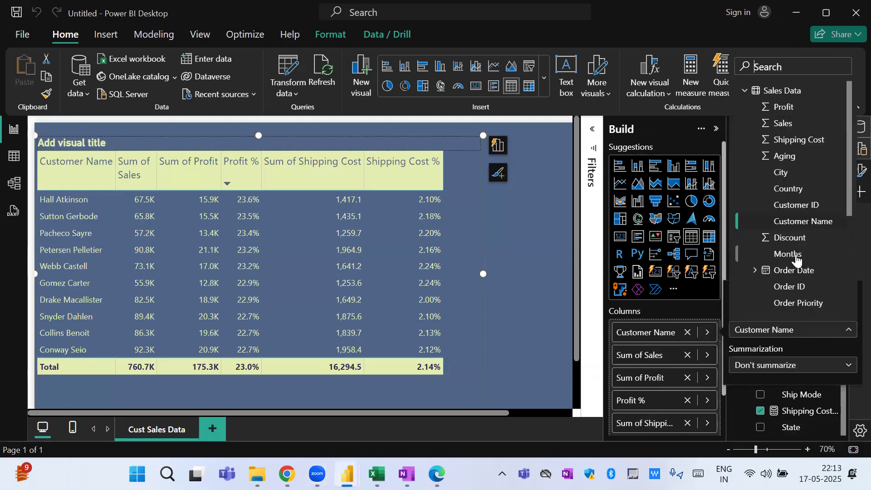
pyautogui.click(781, 177)
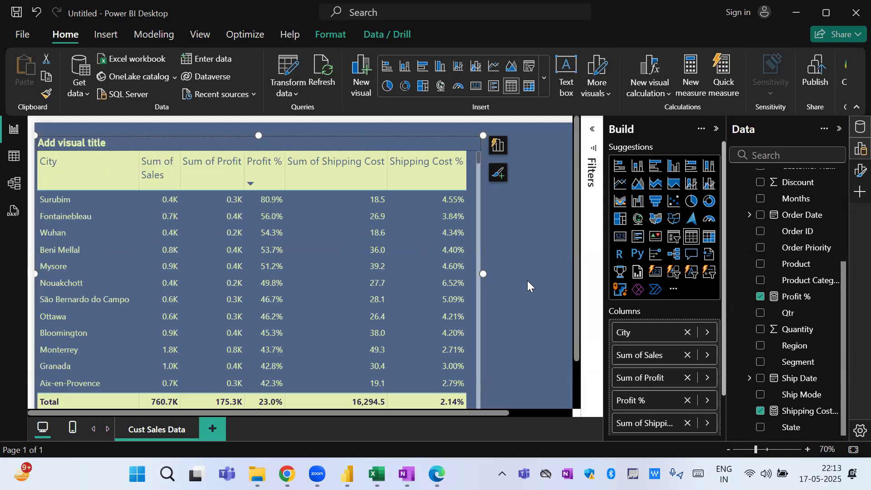
# View the Table page of the Data Analysis Class Batch 22 report, and return to the untitled report.
pyautogui.moveTo(347, 475)
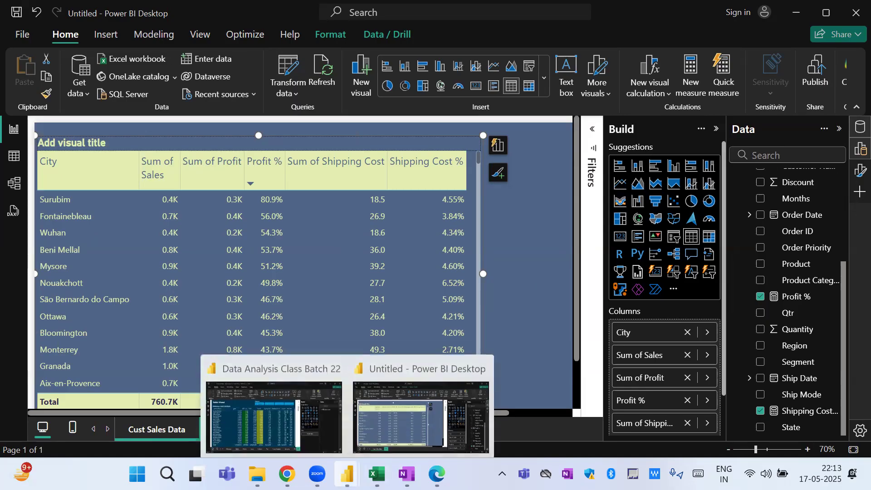
pyautogui.click(261, 417)
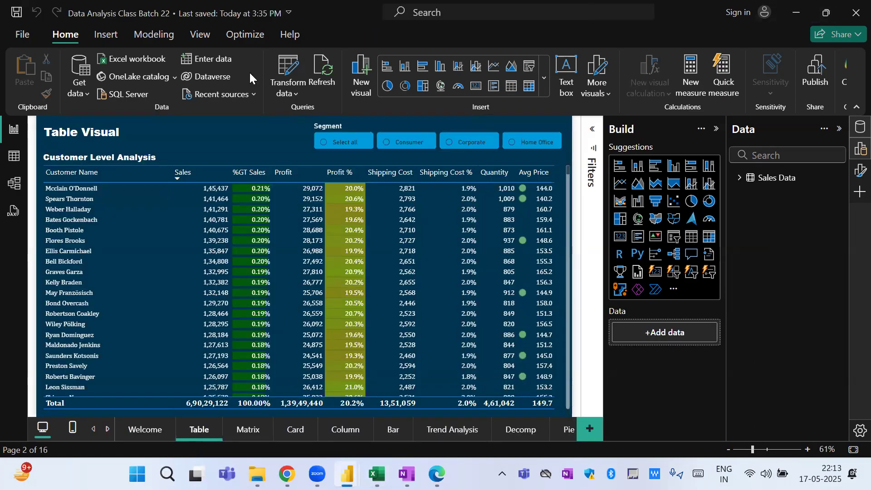
pyautogui.click(795, 8)
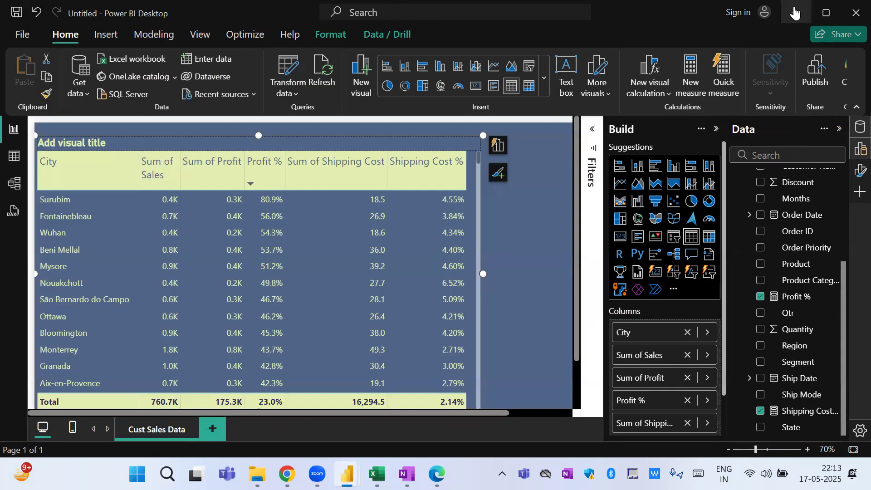
# Save the report as Batch 22 in the Power BI Master Class folder.
pyautogui.click(22, 36)
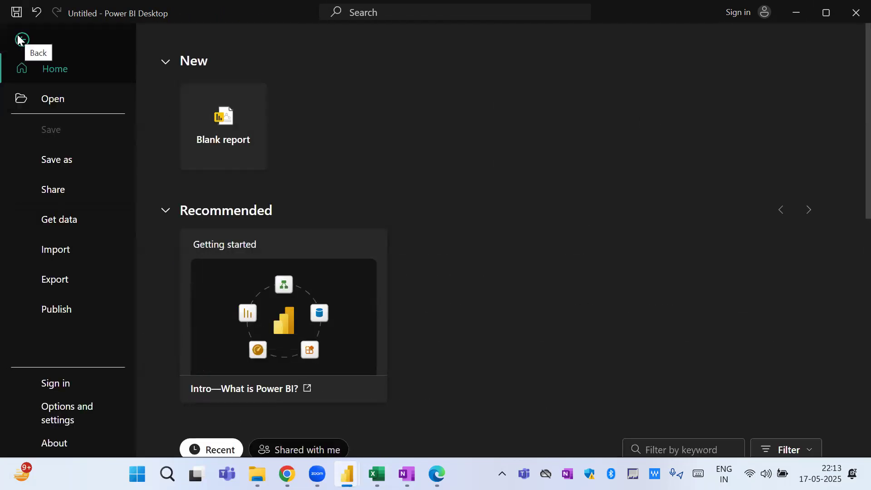
pyautogui.click(20, 37)
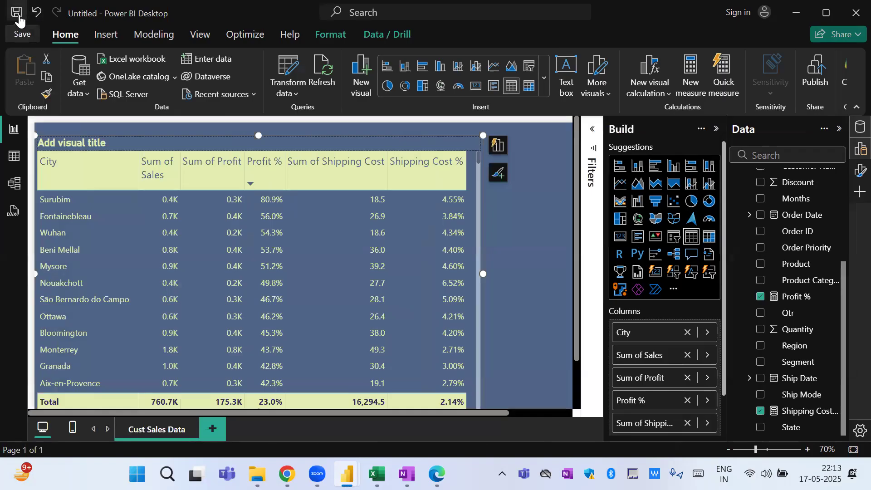
pyautogui.click(17, 14)
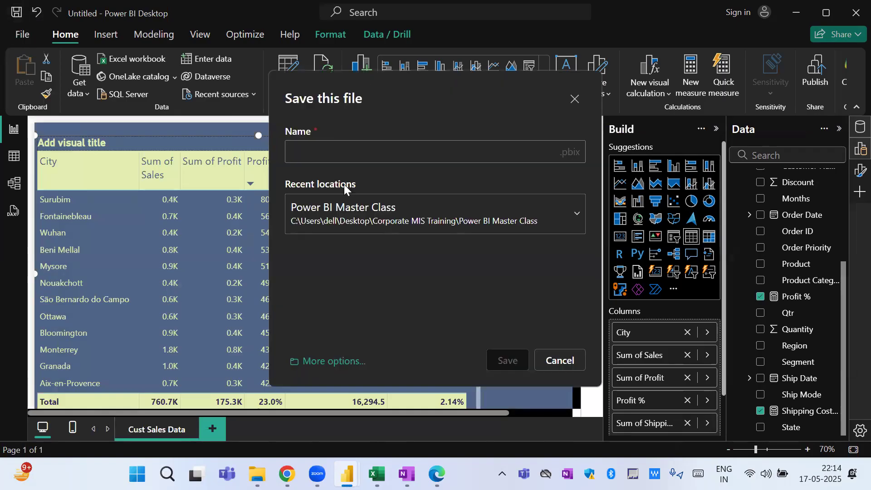
pyautogui.click(393, 210)
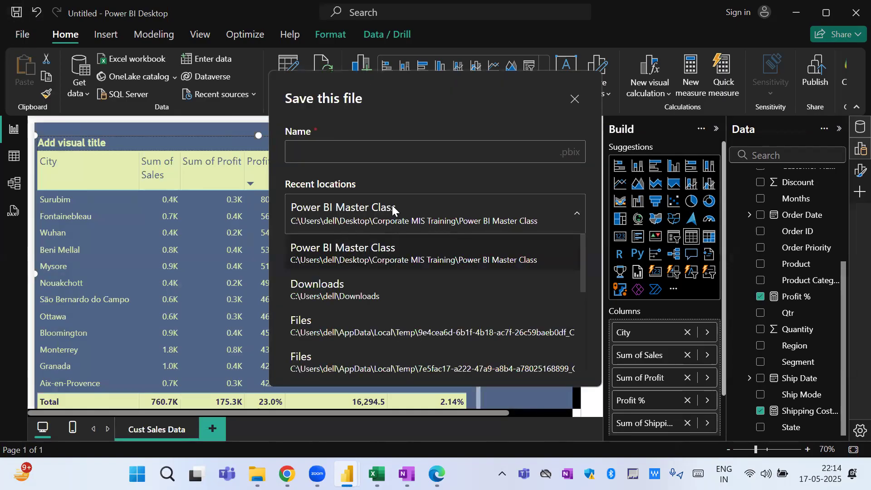
pyautogui.click(387, 242)
pyautogui.click(431, 155)
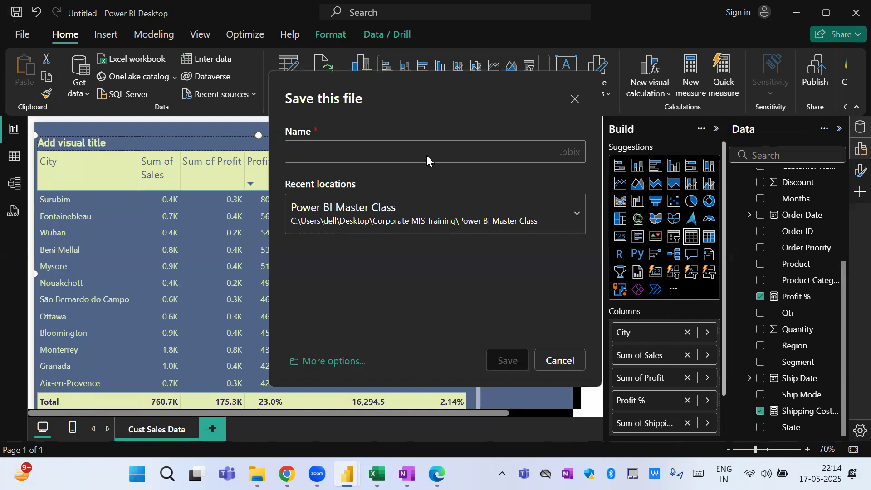
pyautogui.write('a')
pyautogui.press('BackSpace')
pyautogui.write('Bat')
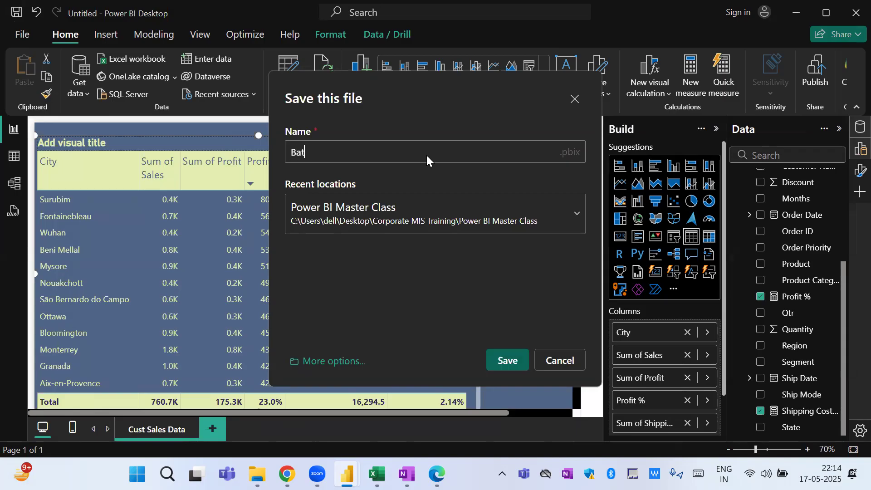
pyautogui.write('ch 22')
pyautogui.click(502, 362)
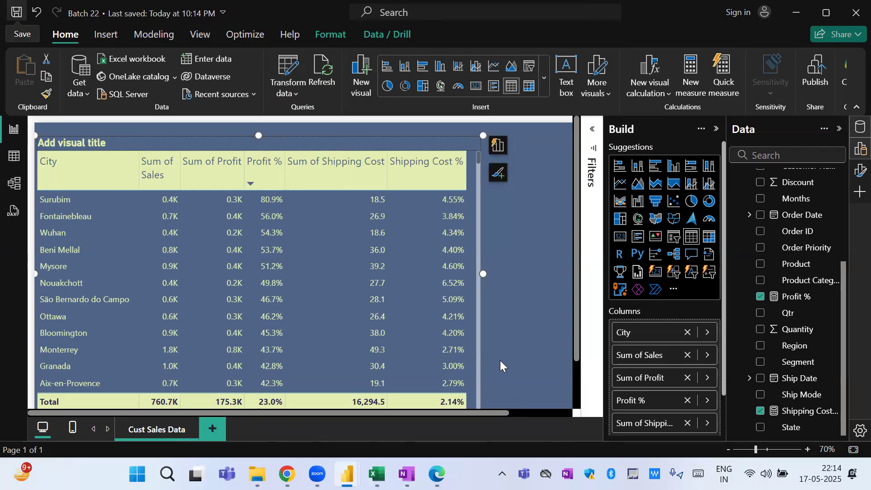
# Switch to File Explorer to check the files in the Power BI Master Class folder, and return to the Batch 22 report.
pyautogui.moveTo(257, 474)
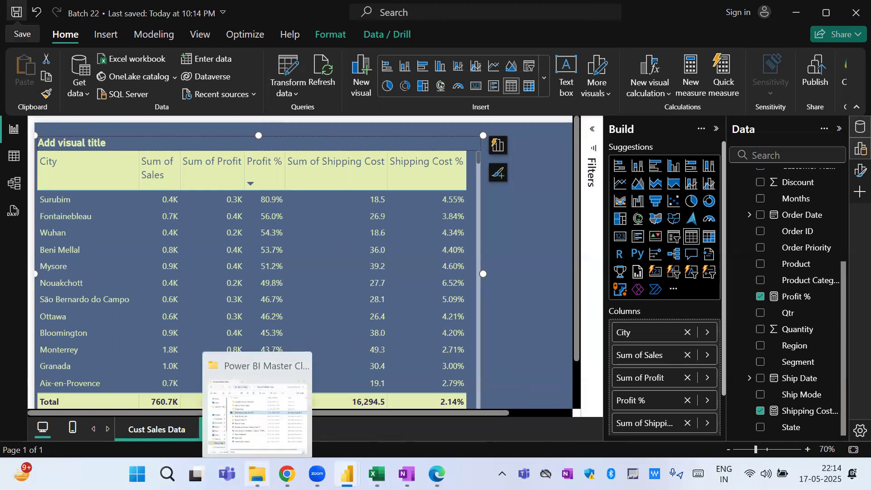
pyautogui.click(278, 428)
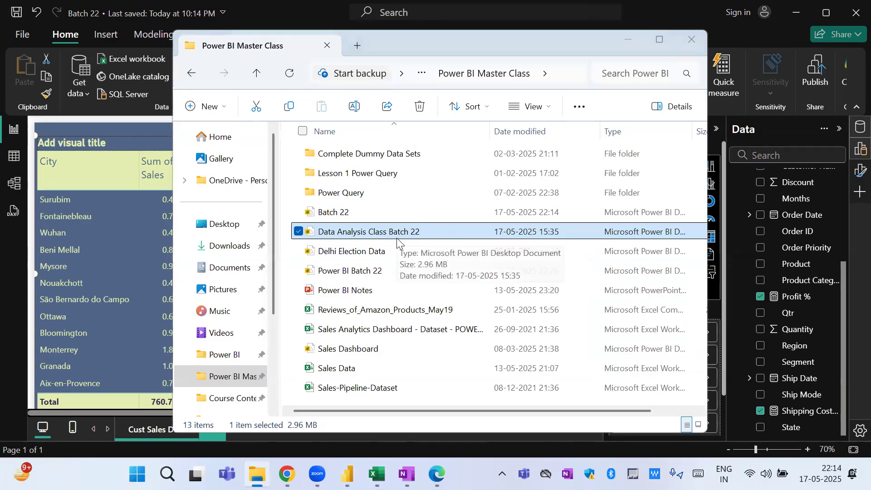
pyautogui.hotkey('alt', 'Tab')
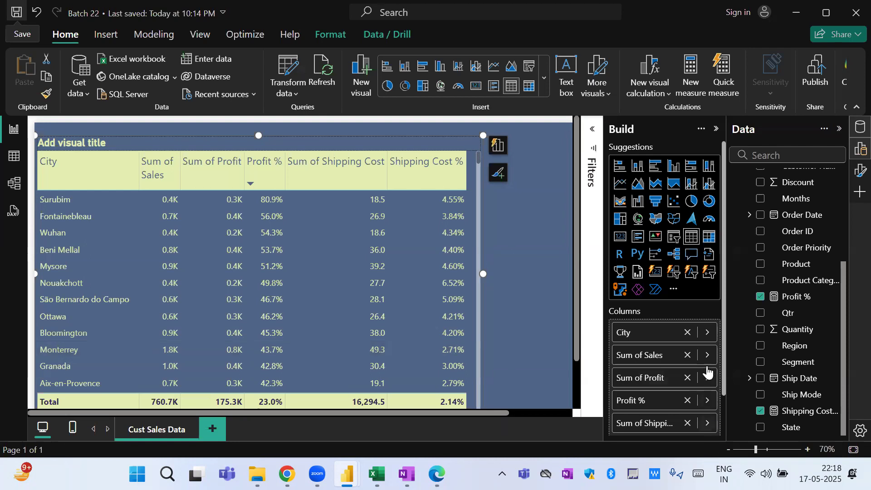
# Change the City field in the table's first column back to Customer Name.
pyautogui.click(707, 334)
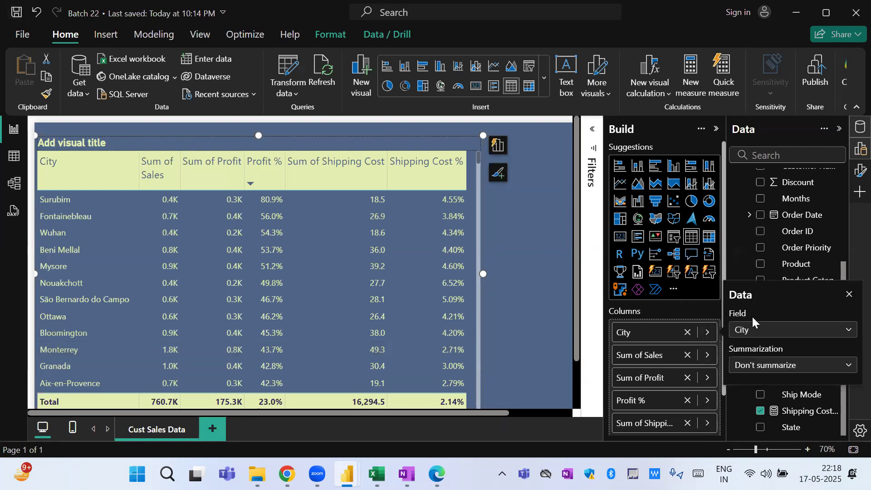
pyautogui.click(746, 331)
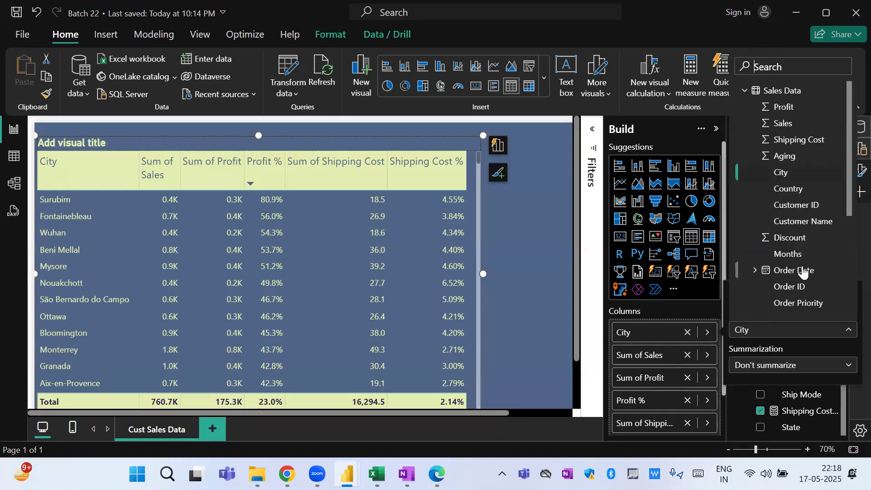
pyautogui.moveTo(850, 172); pyautogui.dragTo(850, 210)
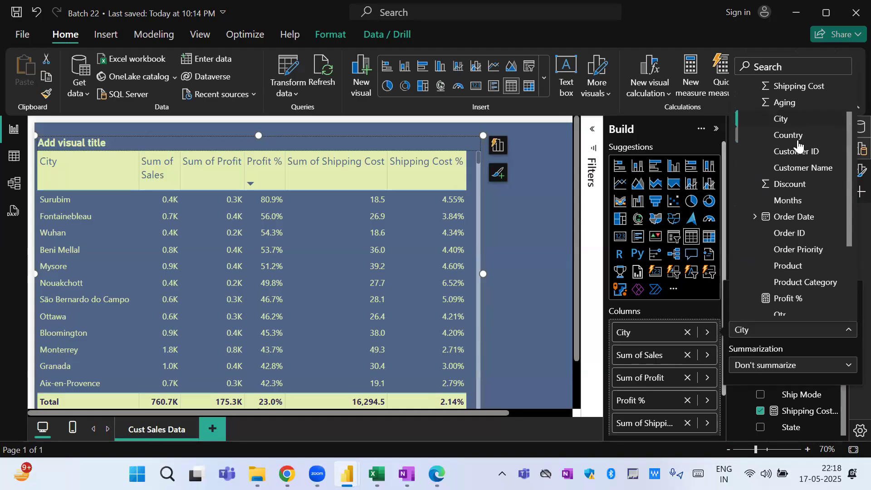
pyautogui.click(792, 169)
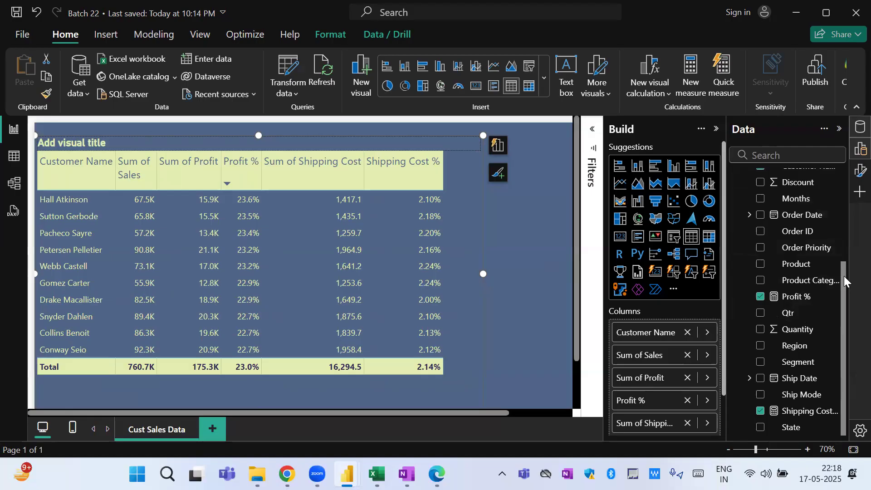
# Add the Order Date field to the customer table as a date hierarchy with Year, Quarter, Month and Day.
pyautogui.scroll(5, 844, 281)
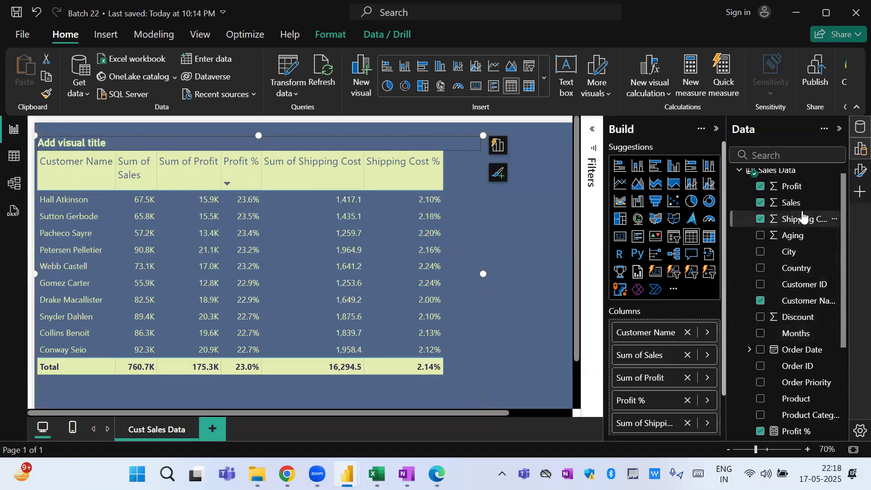
pyautogui.moveTo(844, 328); pyautogui.dragTo(844, 423)
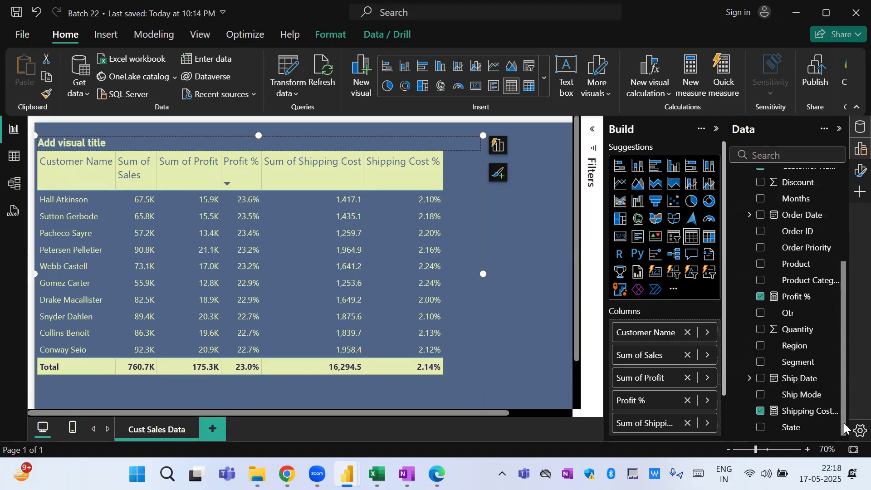
pyautogui.moveTo(802, 215); pyautogui.dragTo(467, 218)
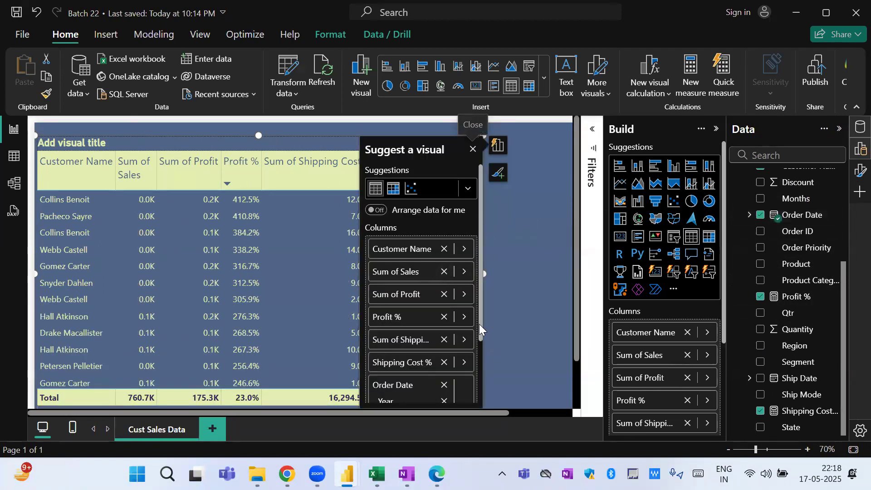
pyautogui.moveTo(480, 324); pyautogui.dragTo(481, 363)
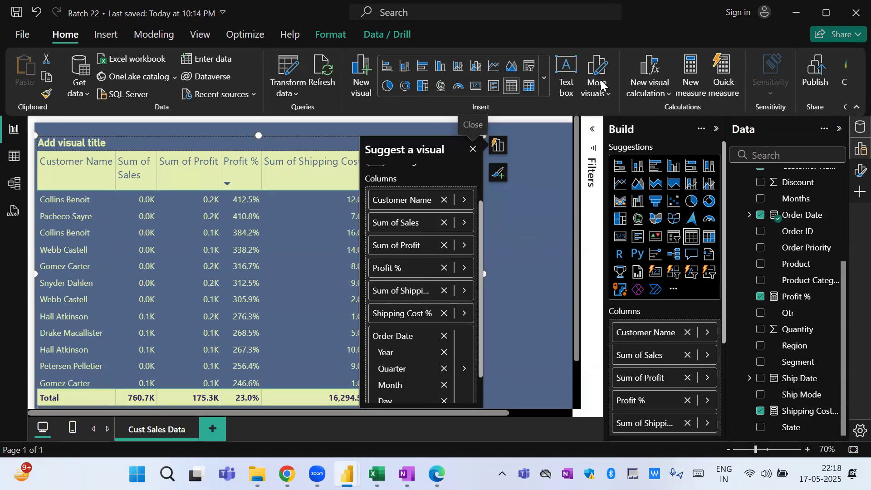
# Show the table's filters, collapse the Customer Name filter and switch the Order Date - Day filter to basic filtering.
pyautogui.click(592, 130)
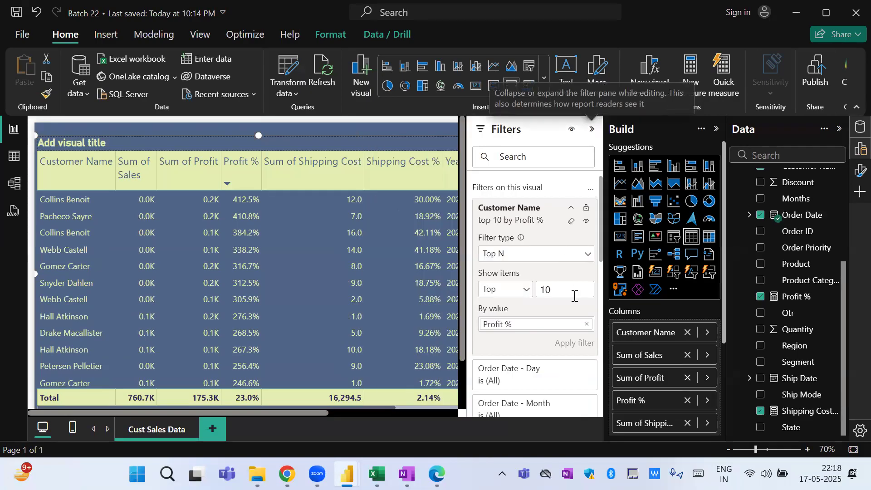
pyautogui.click(571, 210)
pyautogui.moveTo(602, 232); pyautogui.dragTo(600, 275)
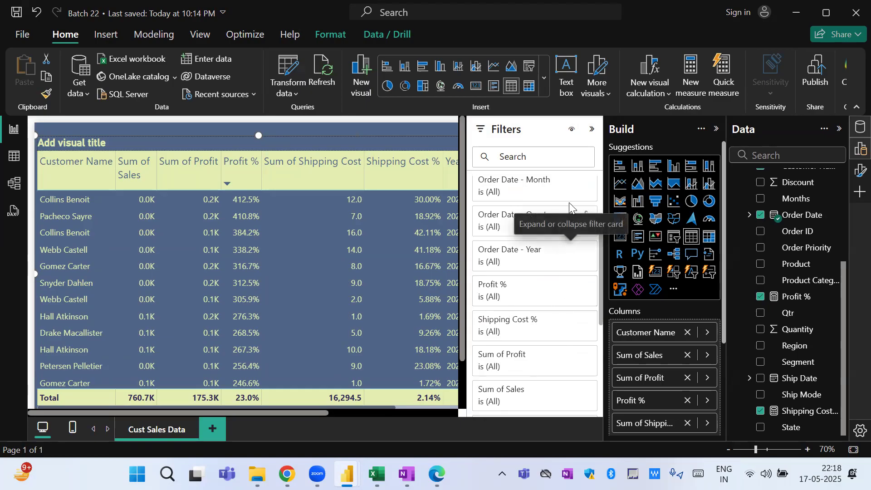
pyautogui.moveTo(600, 279); pyautogui.dragTo(597, 255)
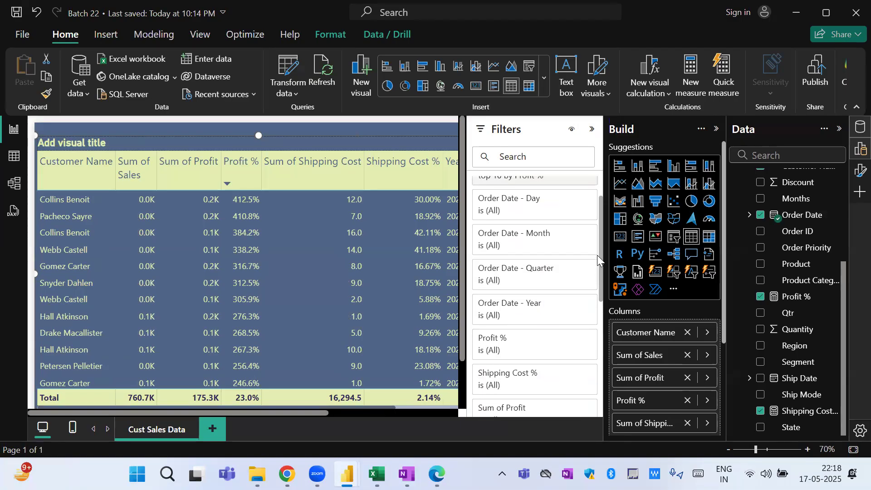
pyautogui.click(573, 204)
pyautogui.click(550, 245)
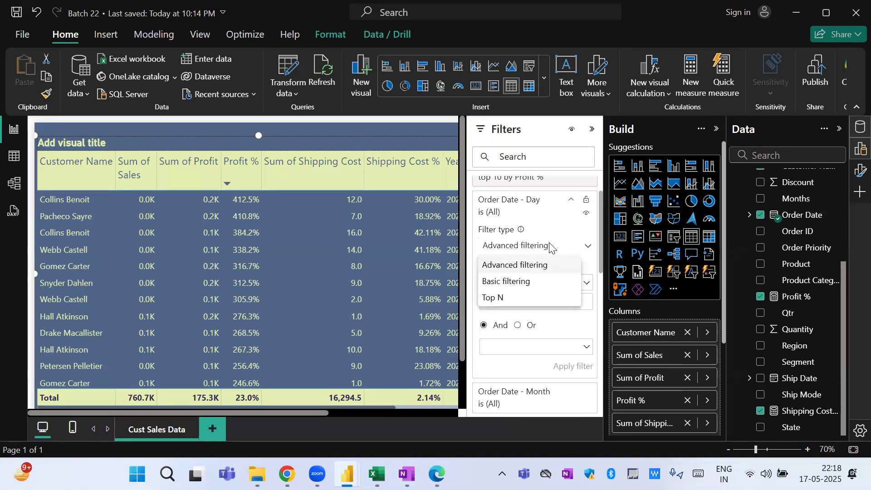
pyautogui.click(518, 282)
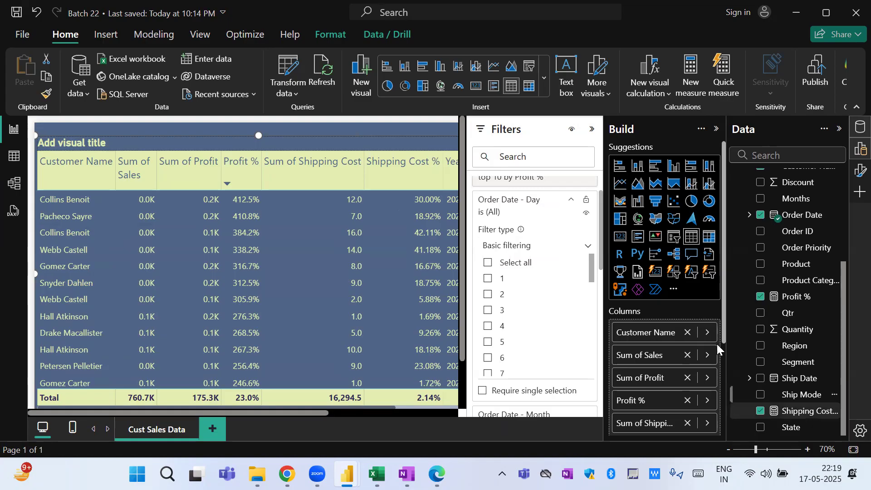
pyautogui.moveTo(724, 339); pyautogui.dragTo(724, 410)
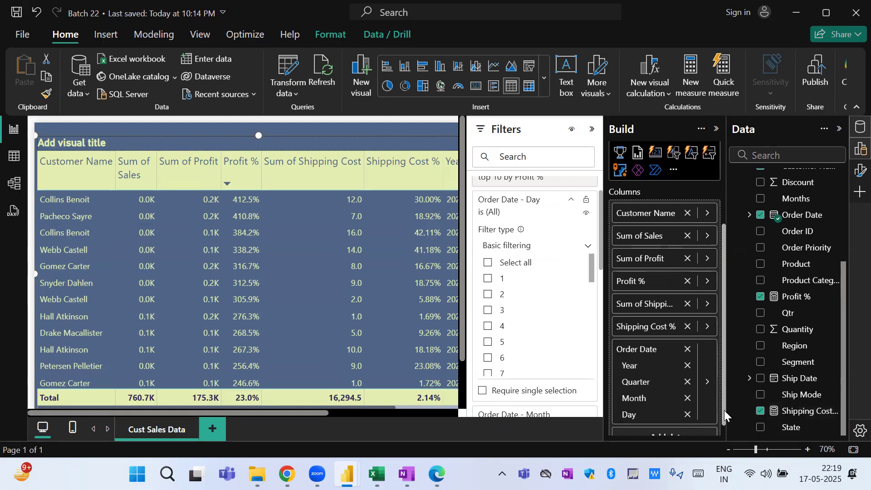
# Remove the Day, Month, Quarter and Year levels of Order Date from the customer table.
pyautogui.click(688, 415)
pyautogui.click(689, 399)
pyautogui.click(688, 401)
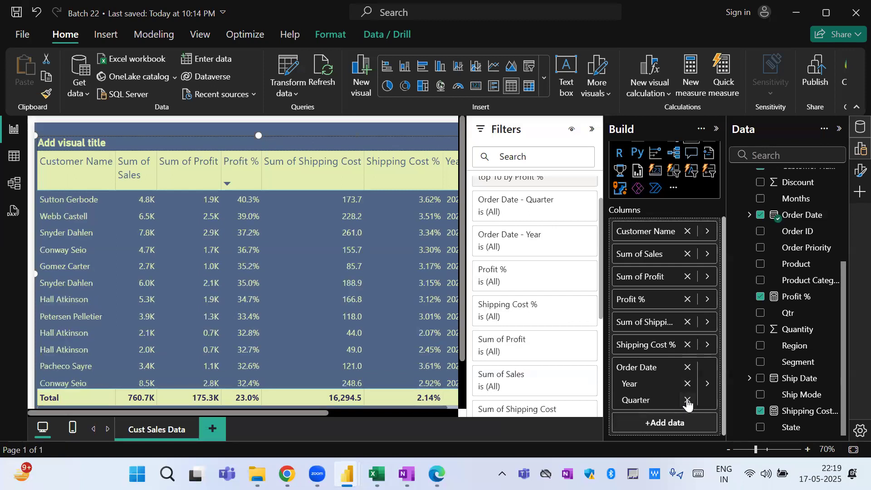
pyautogui.click(688, 401)
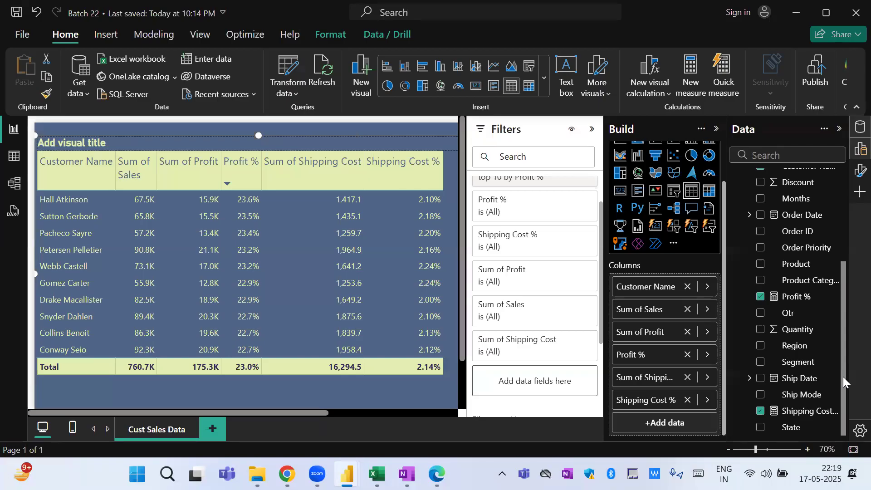
# Add Order Date to the table before Shipping Cost % and show it as a plain Order Date instead of a date hierarchy.
pyautogui.moveTo(844, 377); pyautogui.dragTo(837, 403)
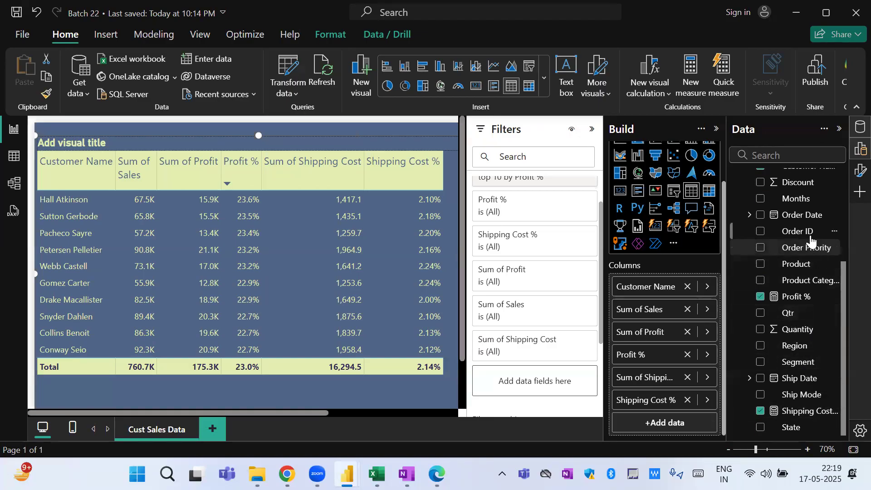
pyautogui.moveTo(802, 216); pyautogui.dragTo(698, 407)
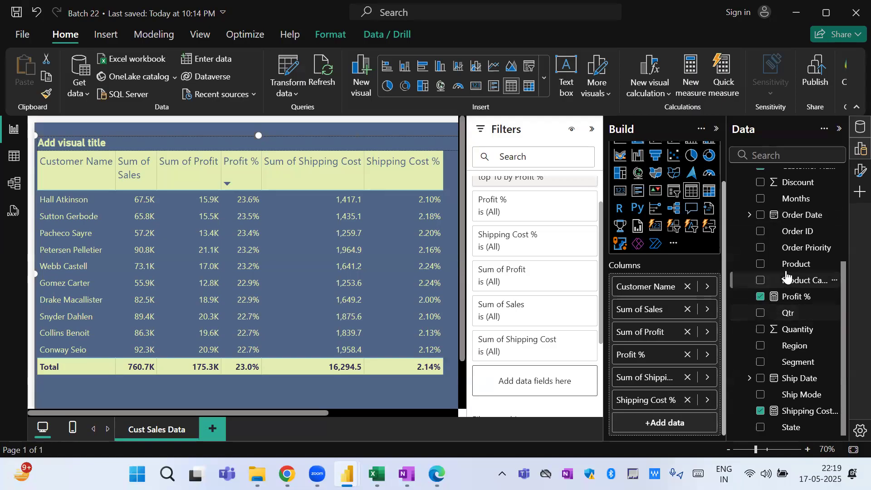
pyautogui.moveTo(798, 221); pyautogui.dragTo(679, 393)
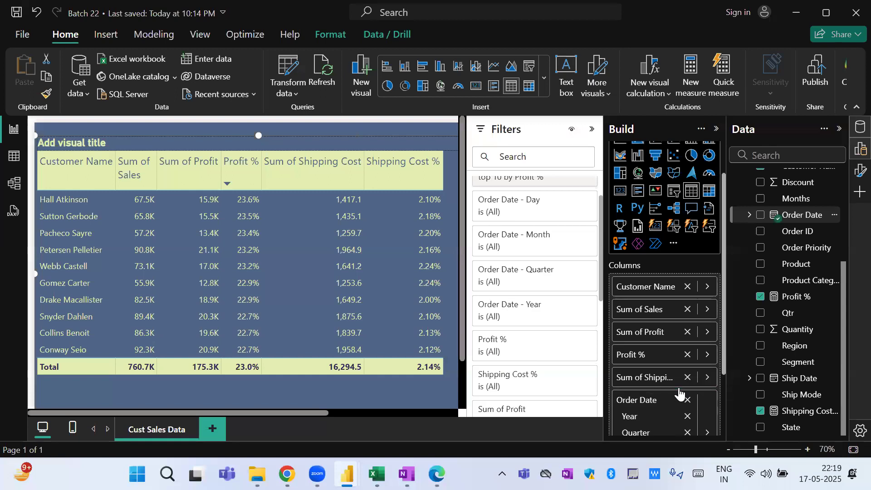
pyautogui.click(707, 432)
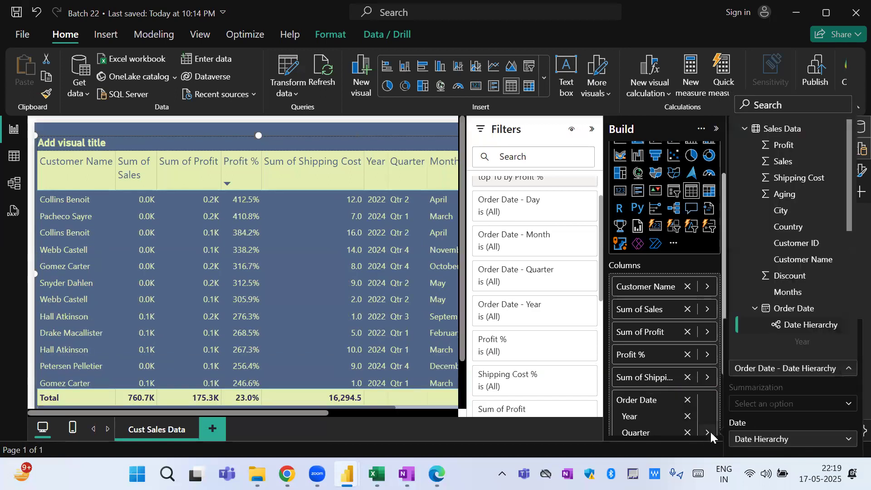
pyautogui.click(790, 440)
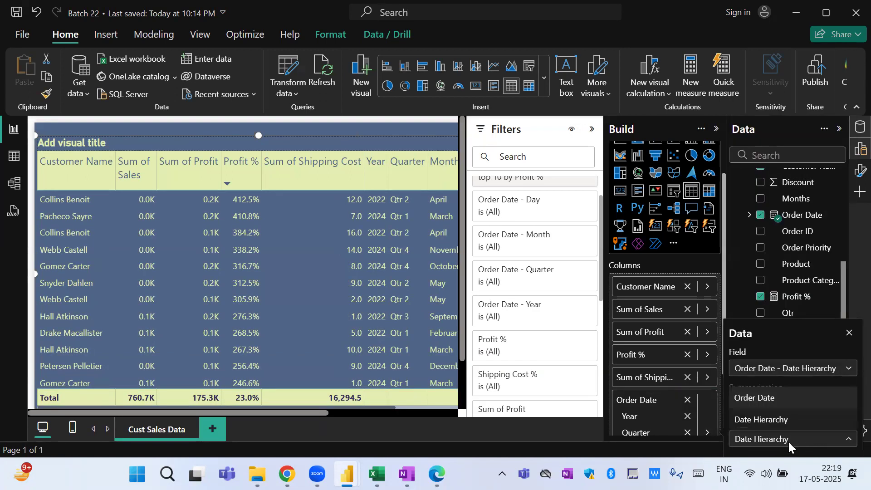
pyautogui.click(785, 407)
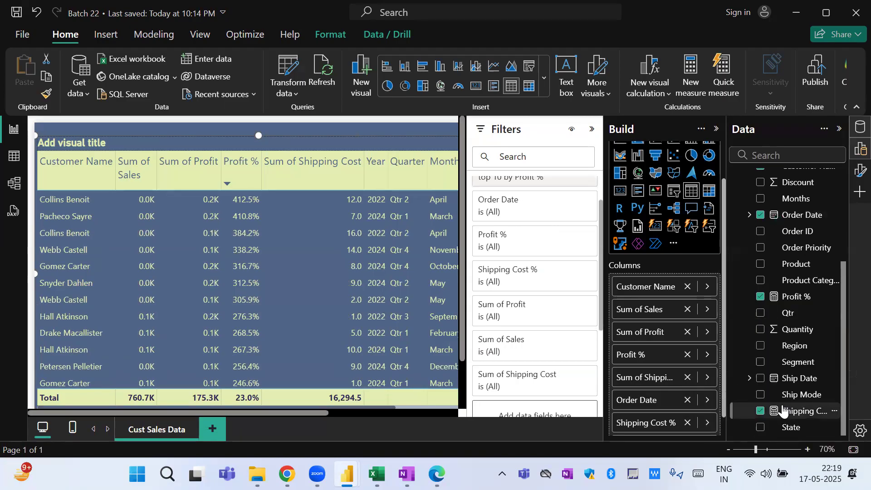
# Set the summarization of the table's Order Date column to Earliest.
pyautogui.click(708, 400)
pyautogui.click(765, 363)
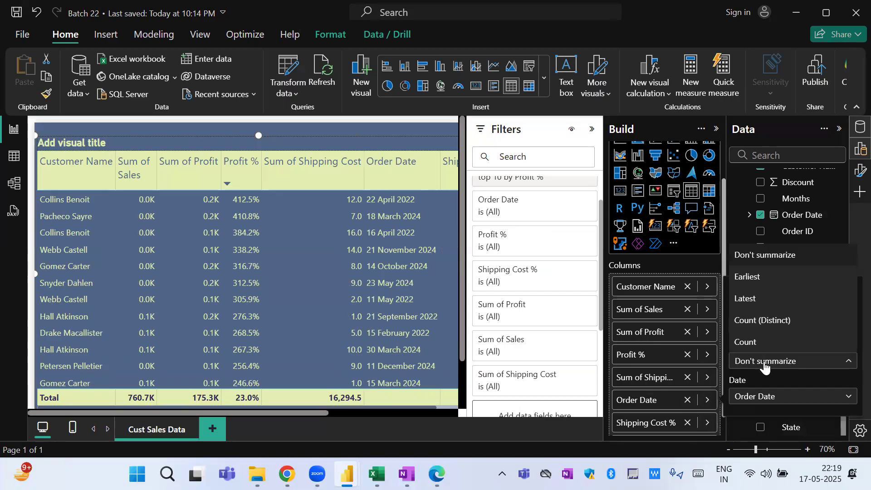
pyautogui.click(775, 281)
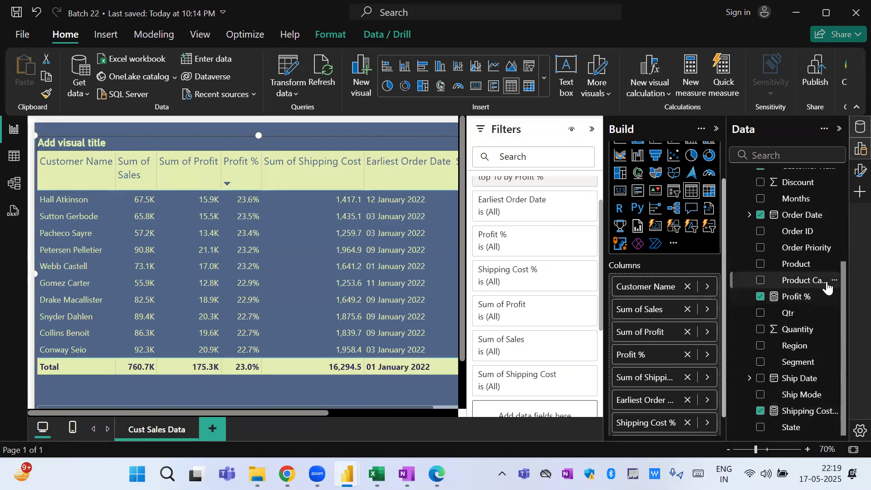
# Add a second Order Date column after Profit % and switch it from Date Hierarchy to Order Date.
pyautogui.moveTo(805, 217); pyautogui.dragTo(684, 395)
pyautogui.moveTo(800, 219); pyautogui.dragTo(697, 370)
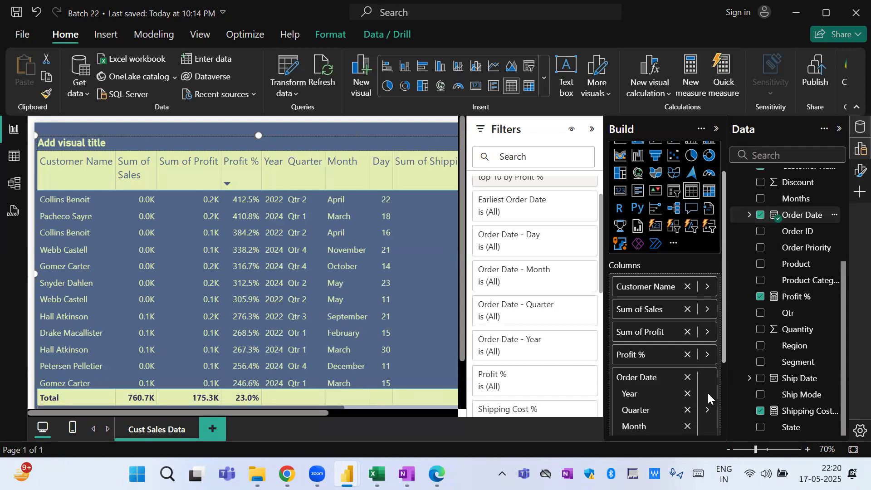
pyautogui.click(708, 409)
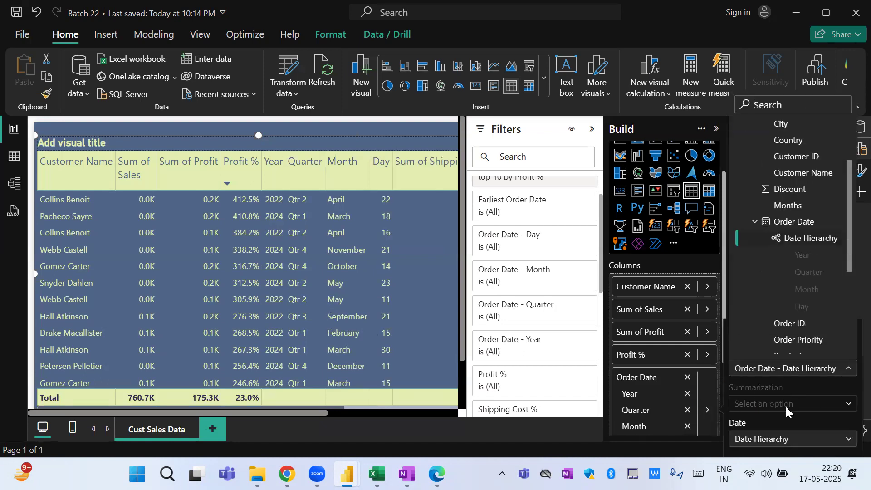
pyautogui.click(768, 439)
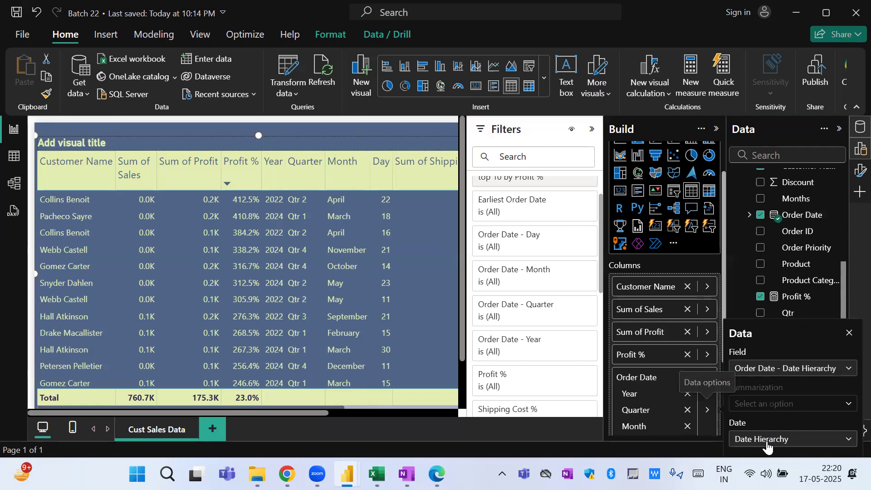
pyautogui.click(768, 440)
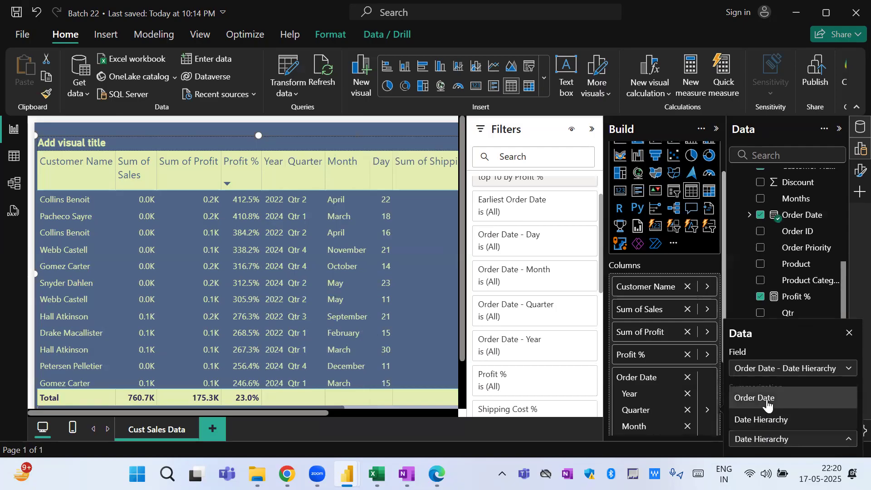
pyautogui.click(767, 400)
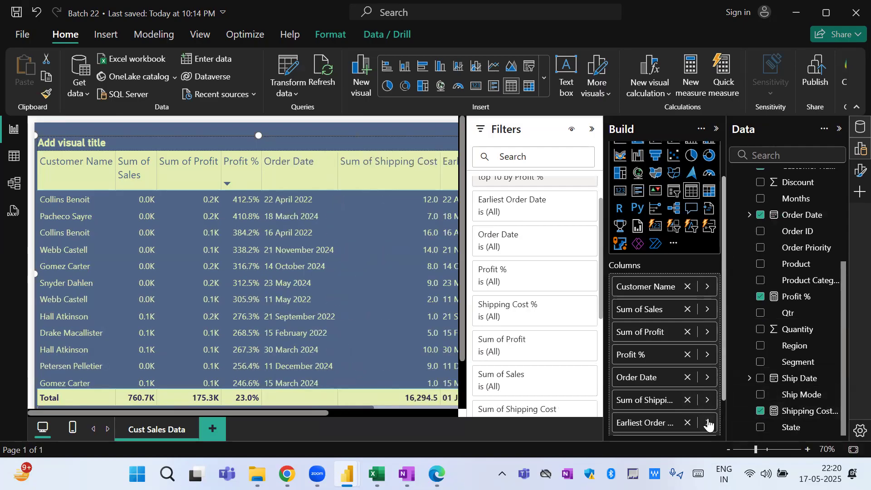
# Remove the Sum of Shipping Cost column and, with the filters collapsed, widen the table to fit the Shipping Cost % column.
pyautogui.click(688, 400)
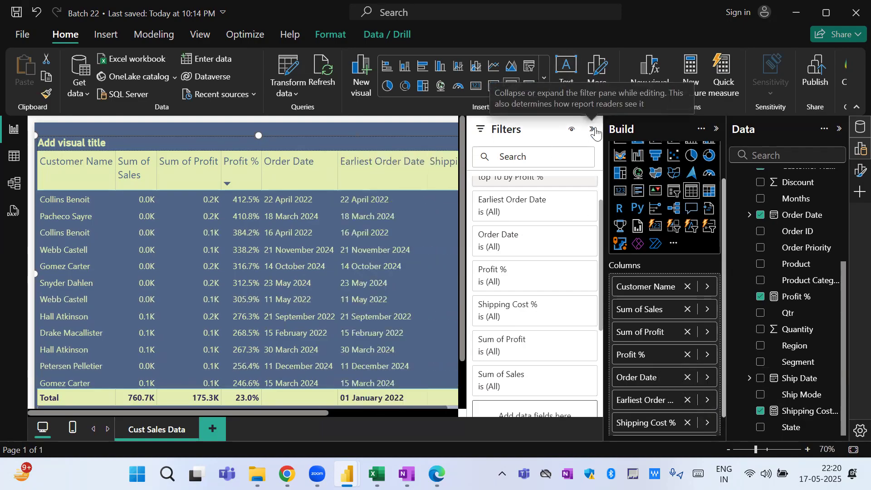
pyautogui.click(592, 129)
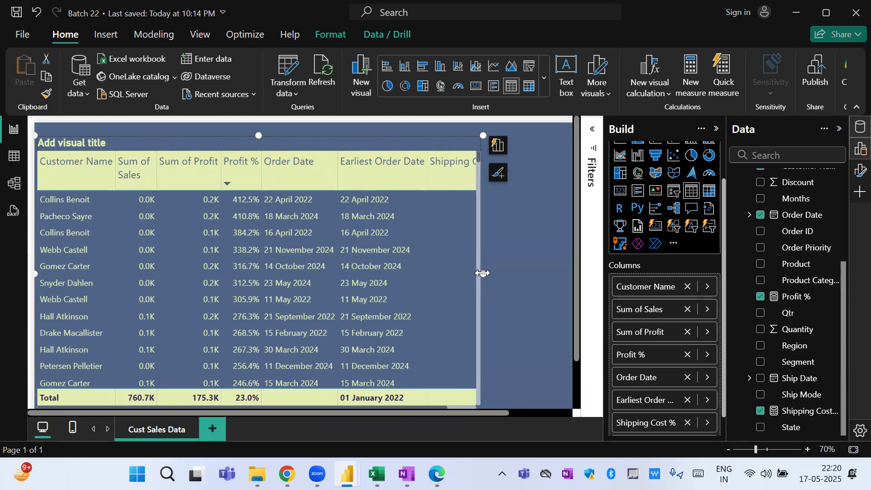
pyautogui.moveTo(499, 279); pyautogui.dragTo(551, 284)
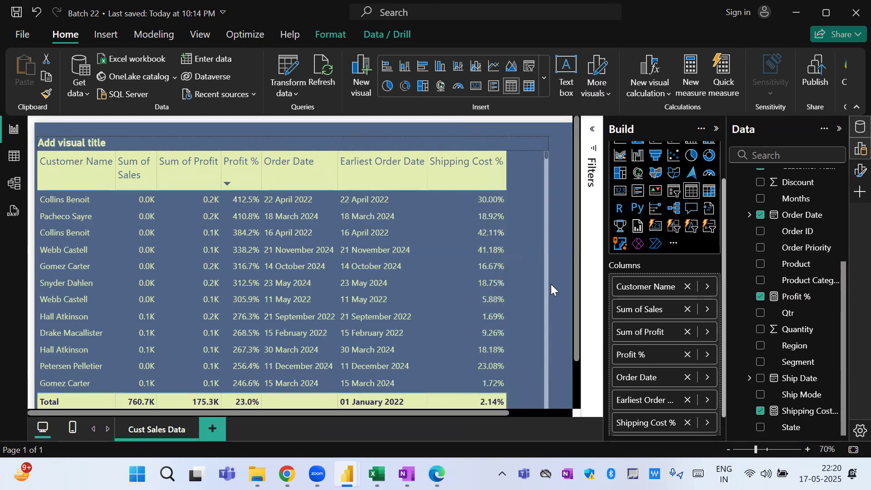
# Remove both the Earliest Order Date and the Order Date columns from the customer table.
pyautogui.click(707, 401)
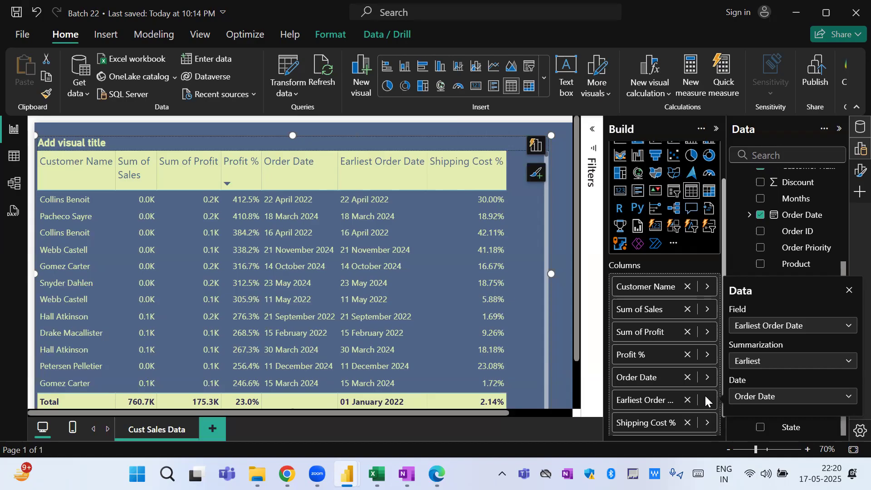
pyautogui.click(688, 400)
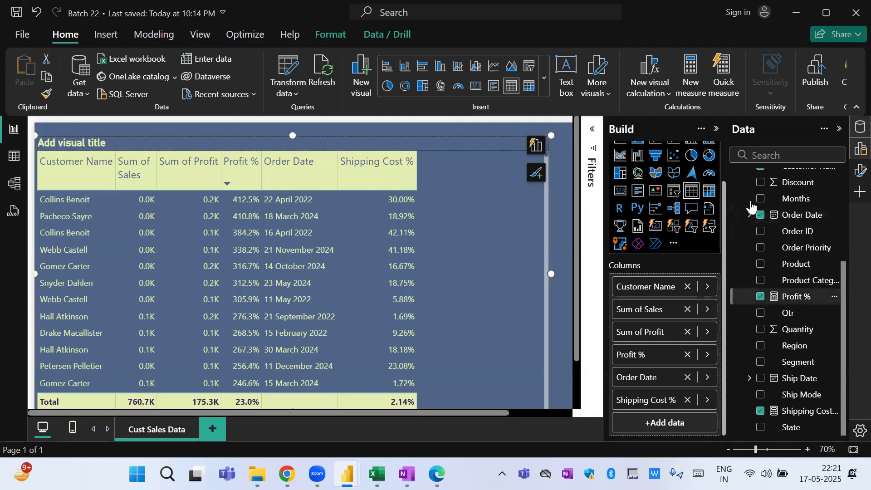
pyautogui.click(761, 217)
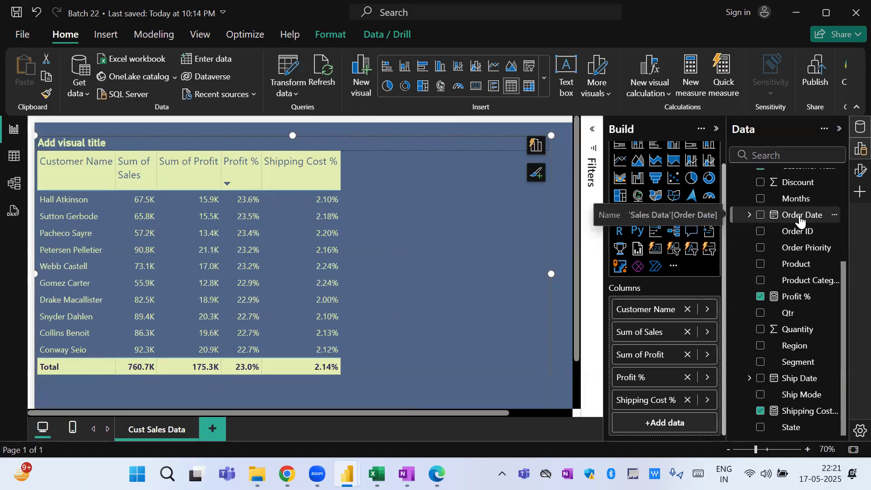
# Add Order Date as the table's last column after Shipping Cost % and display it as Order Date rather than Date Hierarchy.
pyautogui.moveTo(802, 221); pyautogui.dragTo(696, 414)
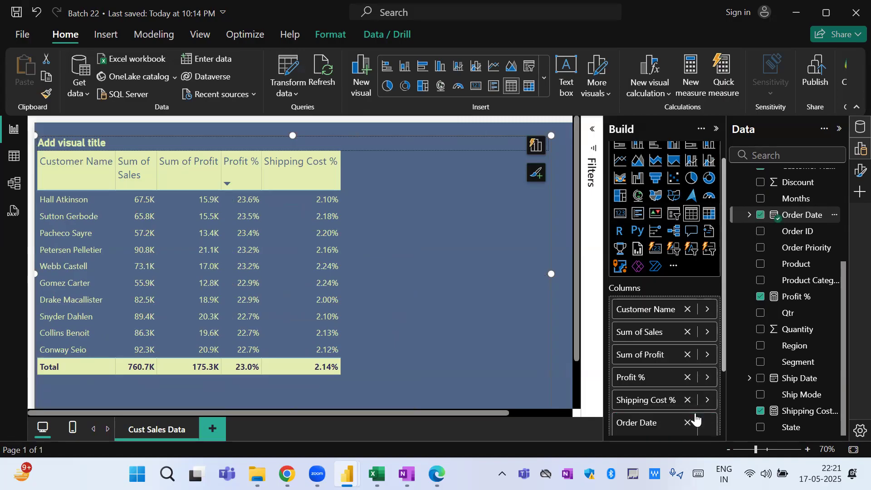
pyautogui.moveTo(725, 330); pyautogui.dragTo(723, 407)
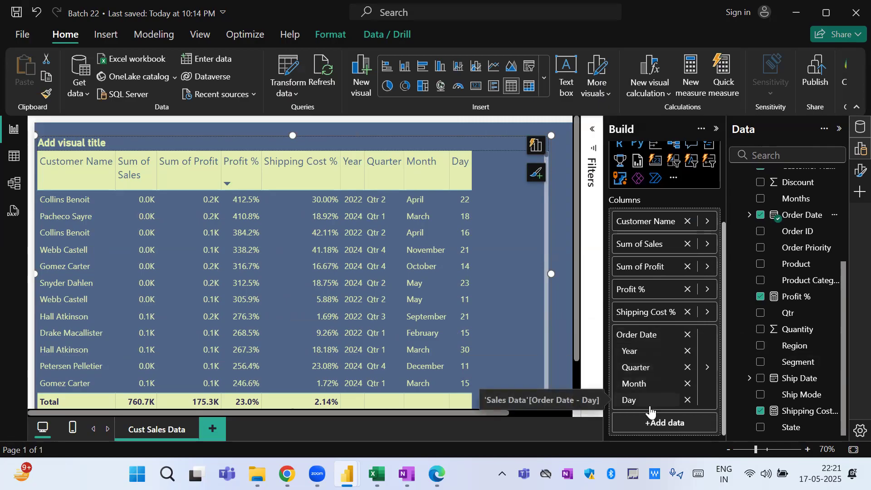
pyautogui.click(709, 368)
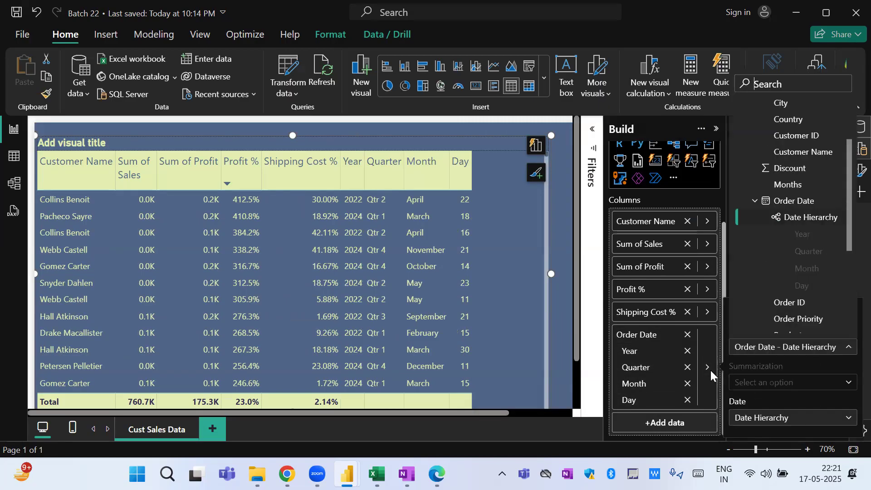
pyautogui.click(771, 420)
pyautogui.click(772, 421)
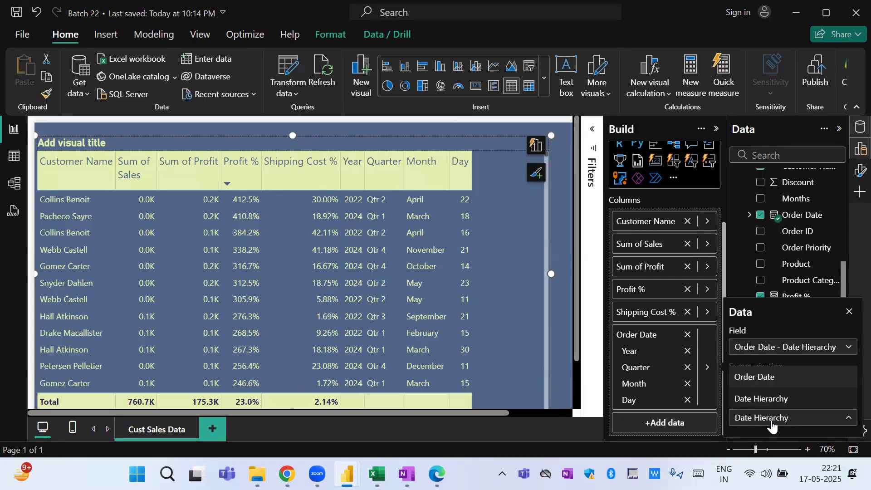
pyautogui.click(773, 380)
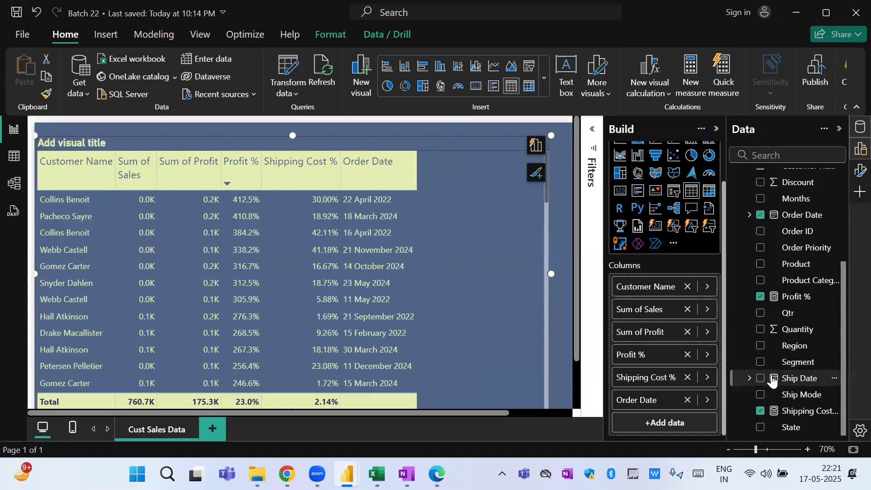
# Summarize the Order Date column at the end of the table by its Earliest date.
pyautogui.click(708, 402)
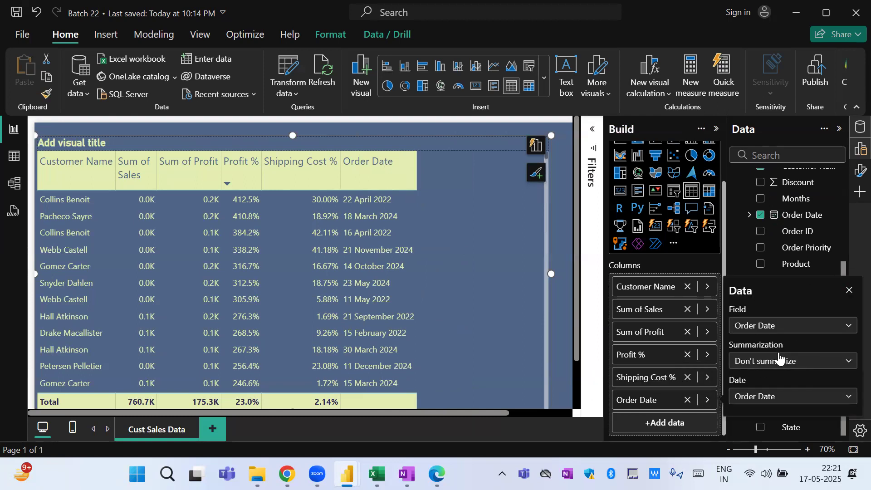
pyautogui.click(767, 362)
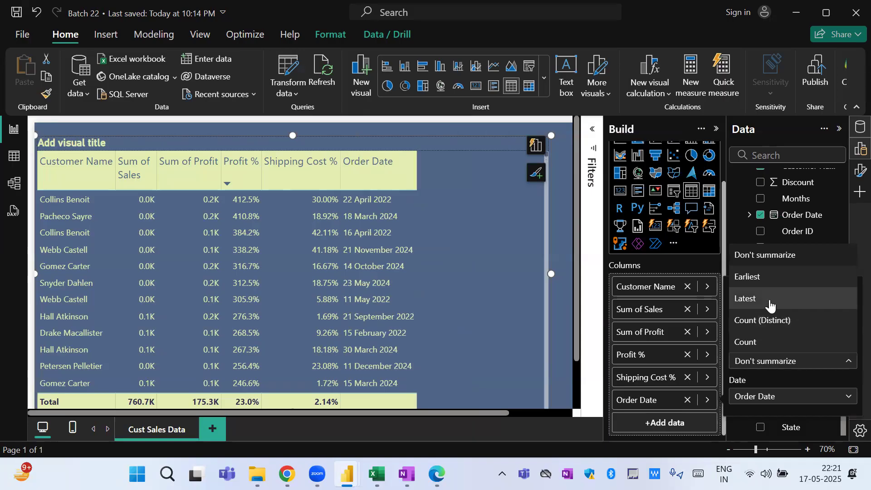
pyautogui.click(783, 278)
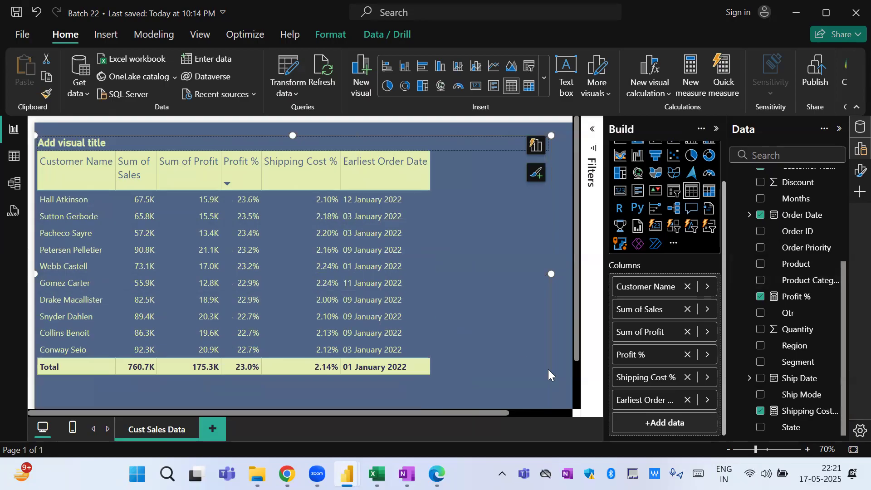
# Change the summarization of the table's last date column to Latest.
pyautogui.click(709, 401)
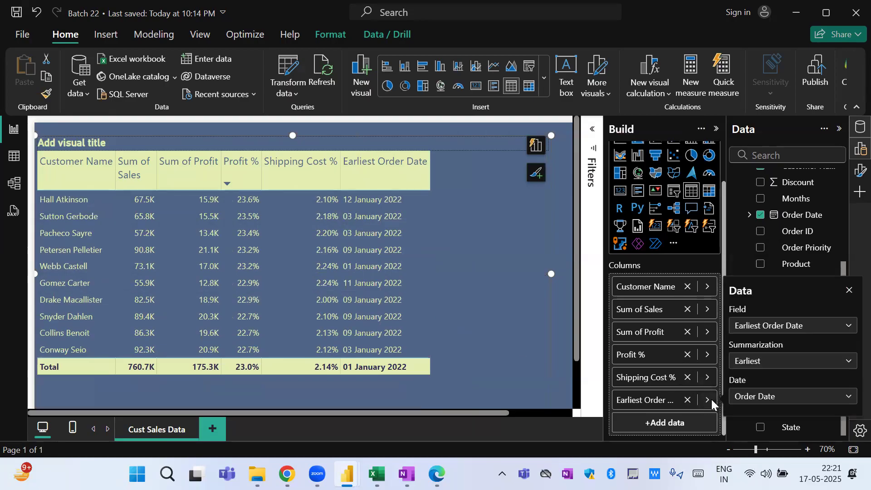
pyautogui.click(785, 362)
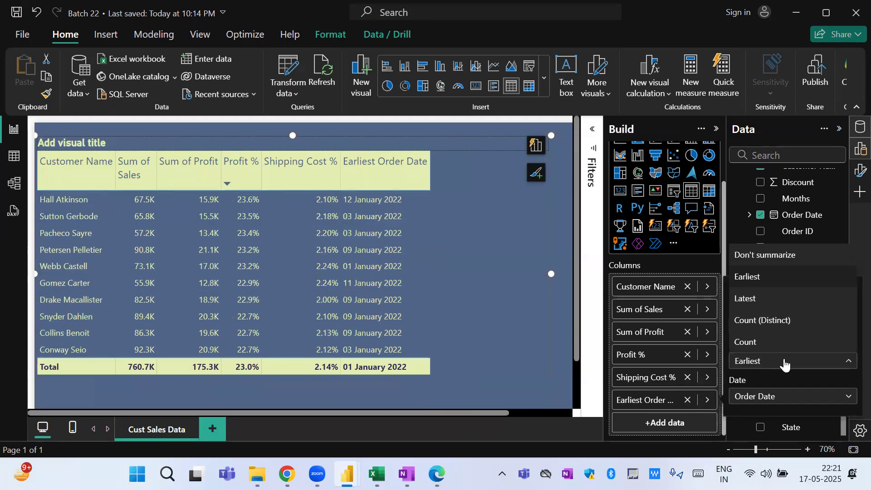
pyautogui.click(763, 299)
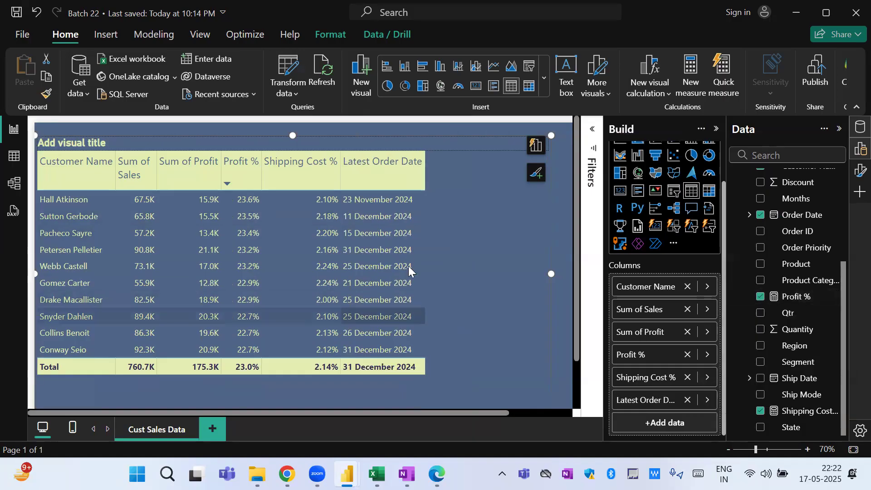